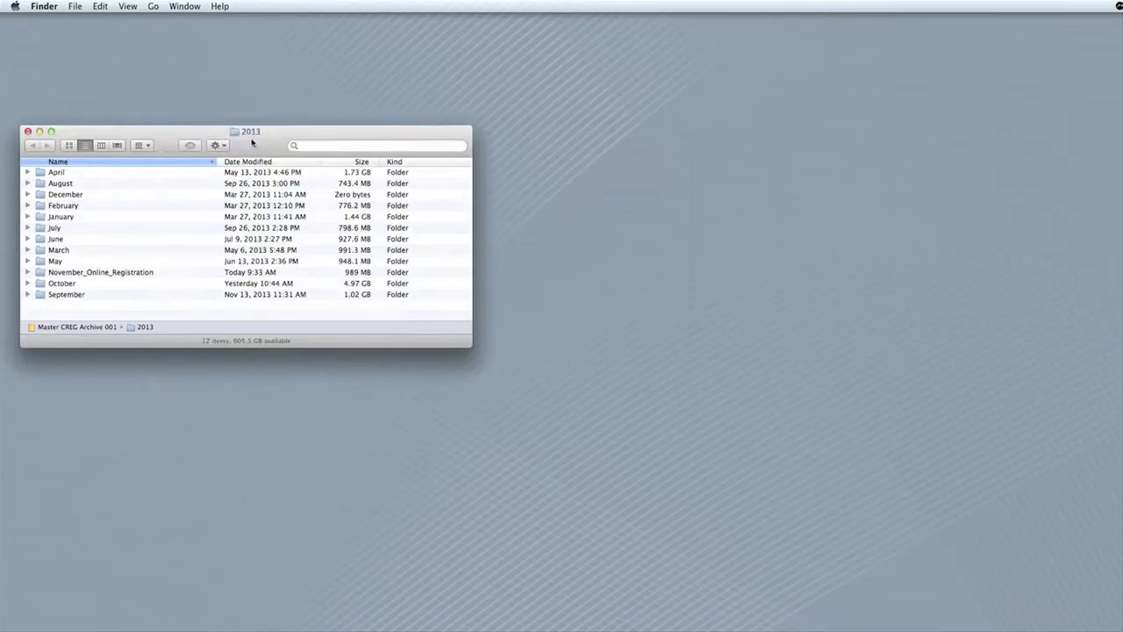
- Expand November_Online_Registration in the 2013 folder window, then close that window
{"action": "left_click_drag", "start_coordinate": [251, 143], "coordinate": [540, 149]}
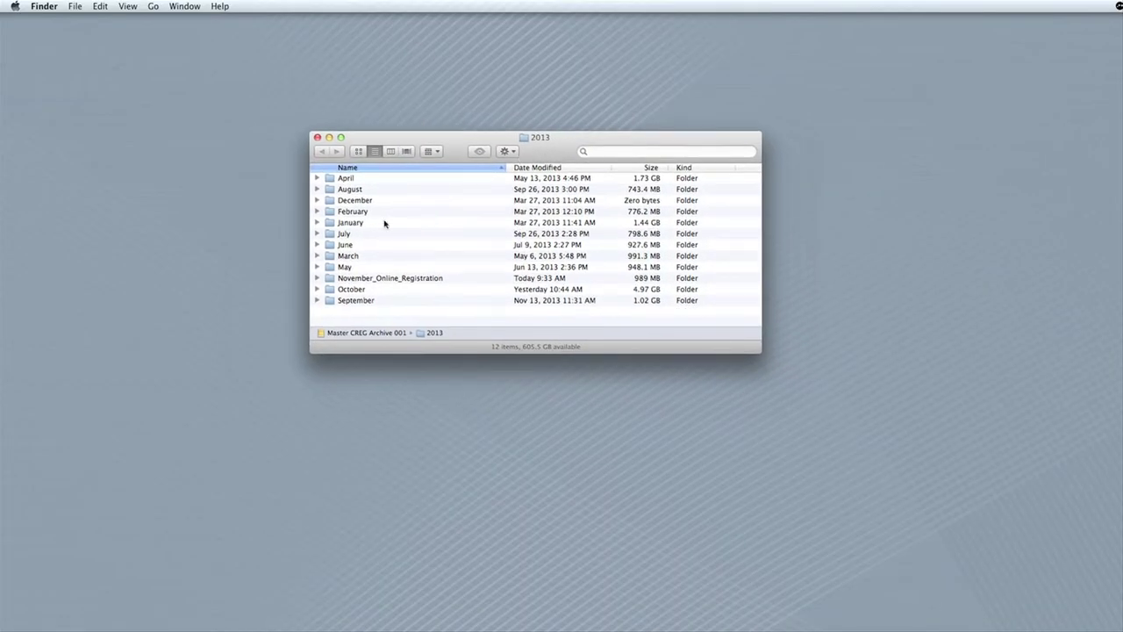
{"action": "left_click", "coordinate": [318, 278]}
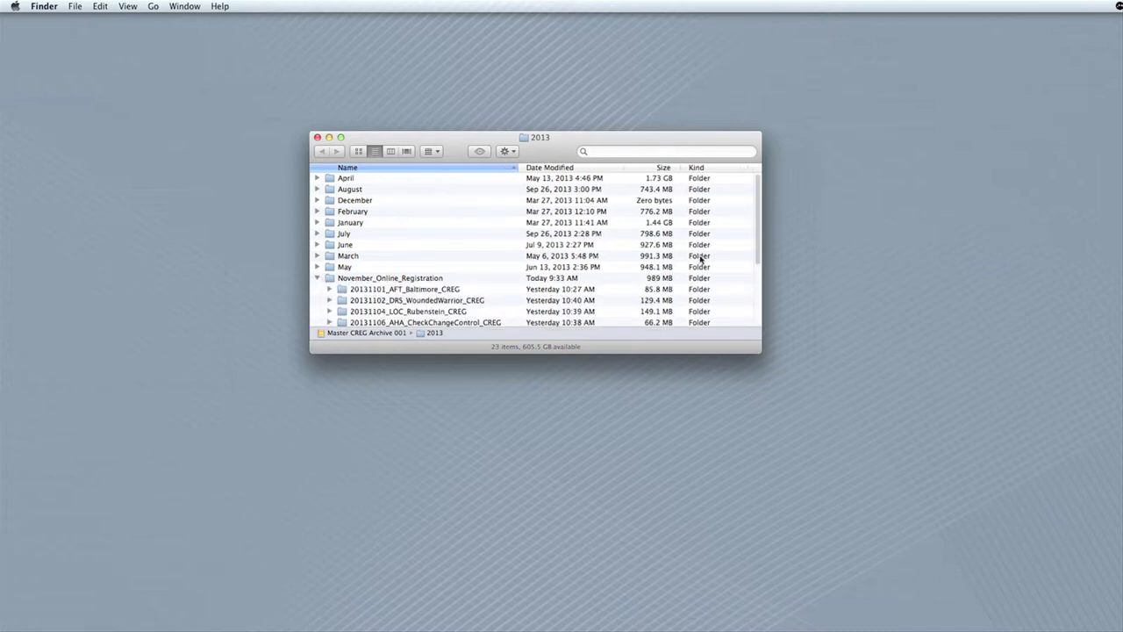
{"action": "left_click_drag", "start_coordinate": [758, 240], "coordinate": [751, 298]}
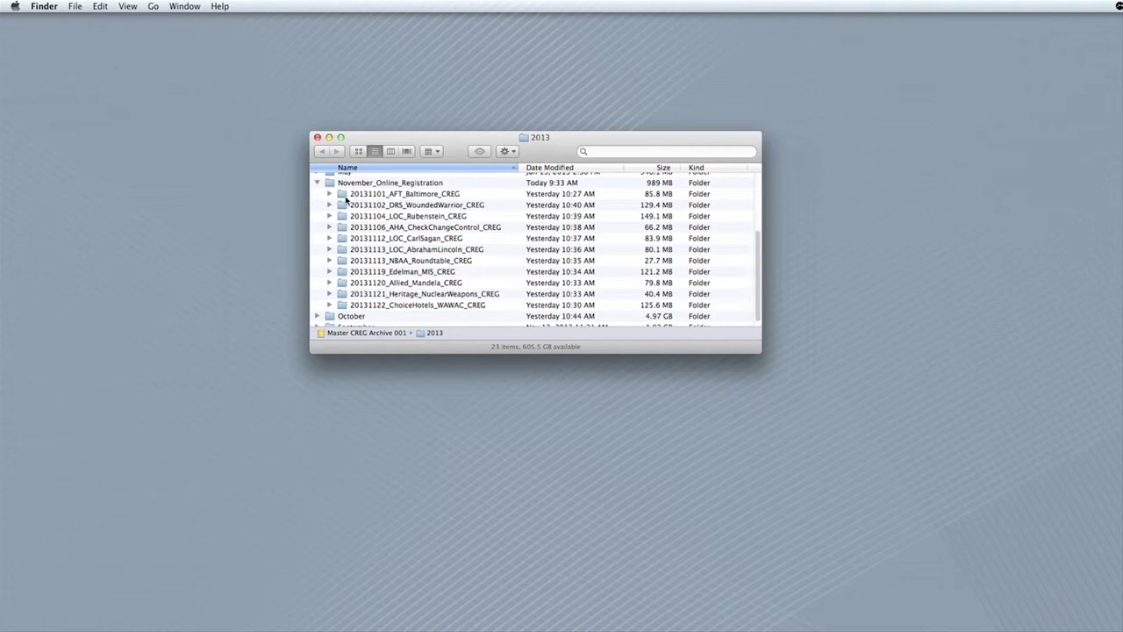
{"action": "left_click", "coordinate": [317, 138]}
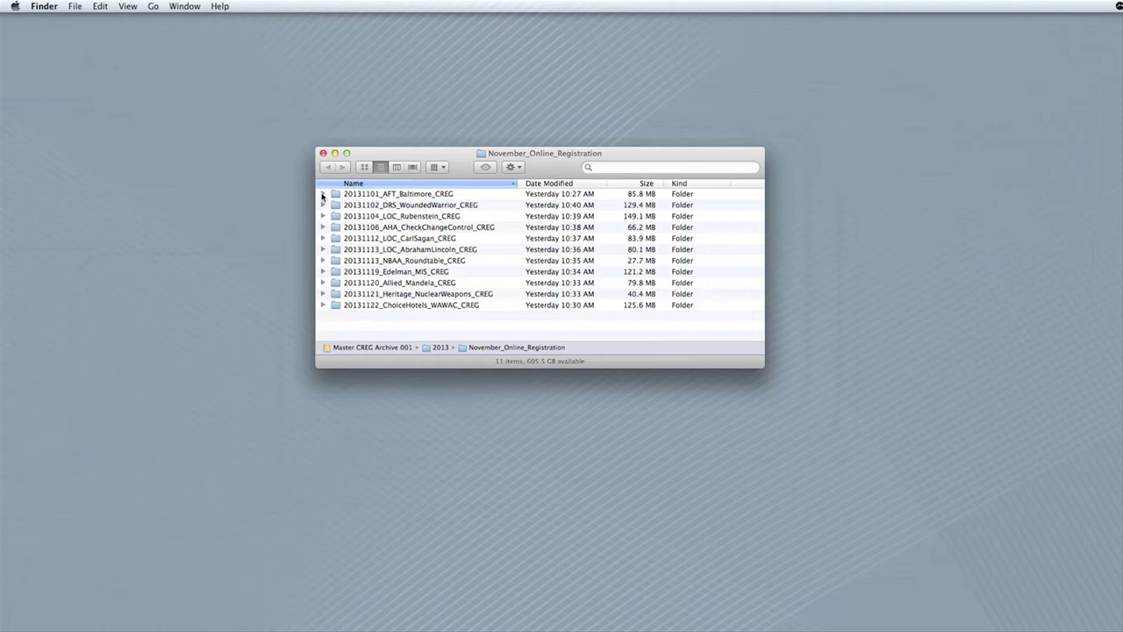
- Look through the JPG photos in the Baltimore, WoundedWarrior and Rubenstein event subfolders
{"action": "left_click", "coordinate": [323, 194]}
{"action": "left_click", "coordinate": [323, 194]}
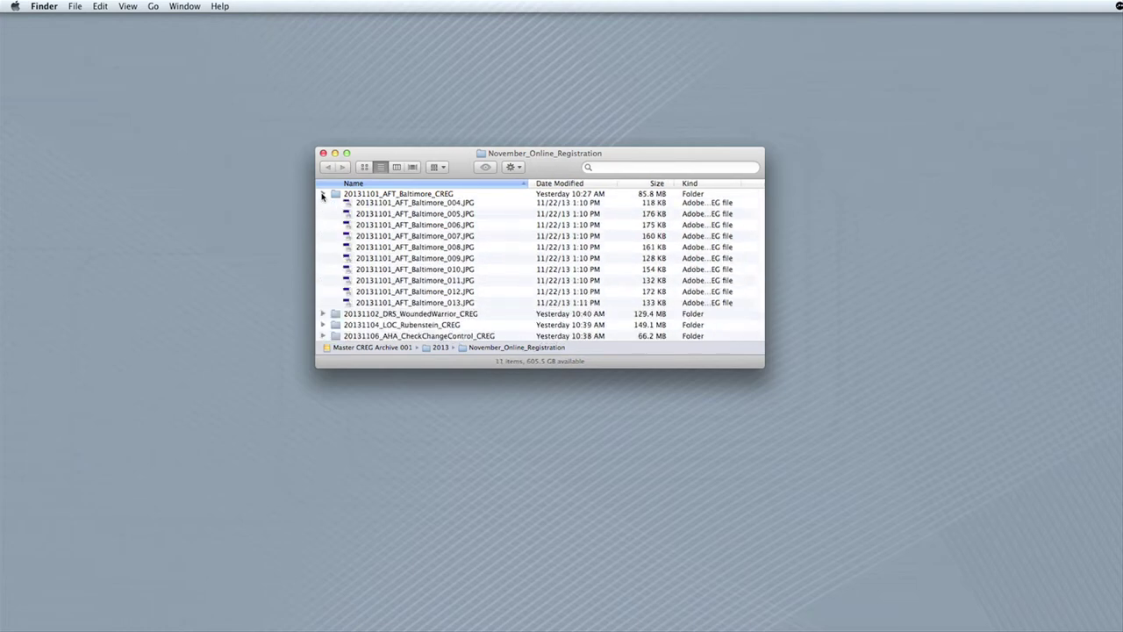
{"action": "left_click", "coordinate": [323, 205]}
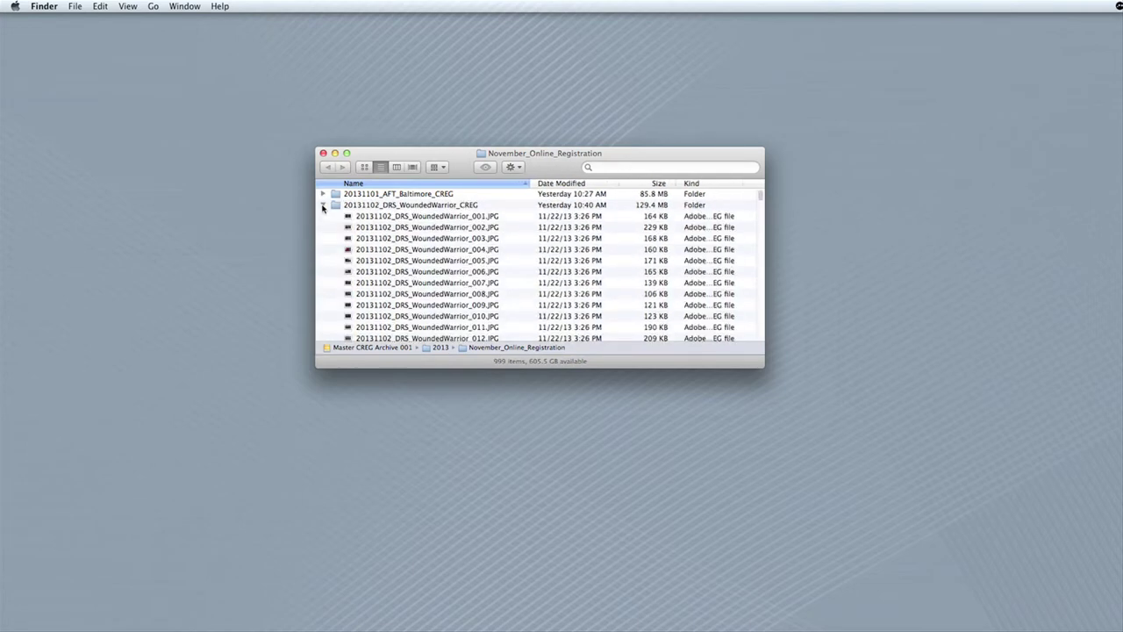
{"action": "left_click", "coordinate": [323, 205]}
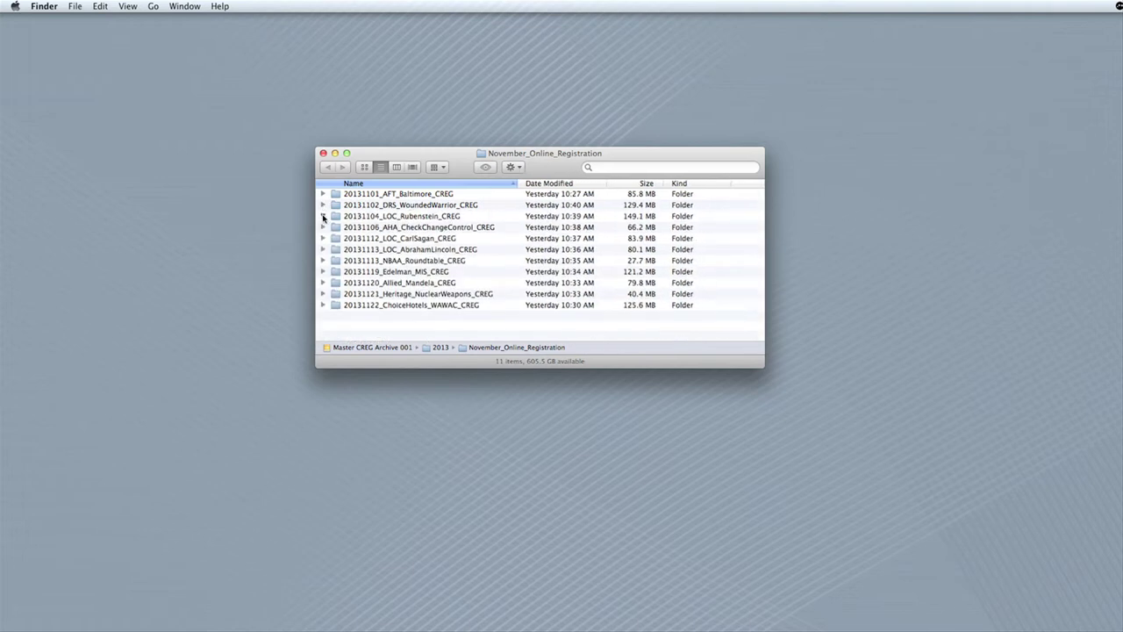
{"action": "left_click", "coordinate": [323, 215]}
{"action": "left_click", "coordinate": [323, 216]}
{"action": "key", "text": "ctrl+Right"}
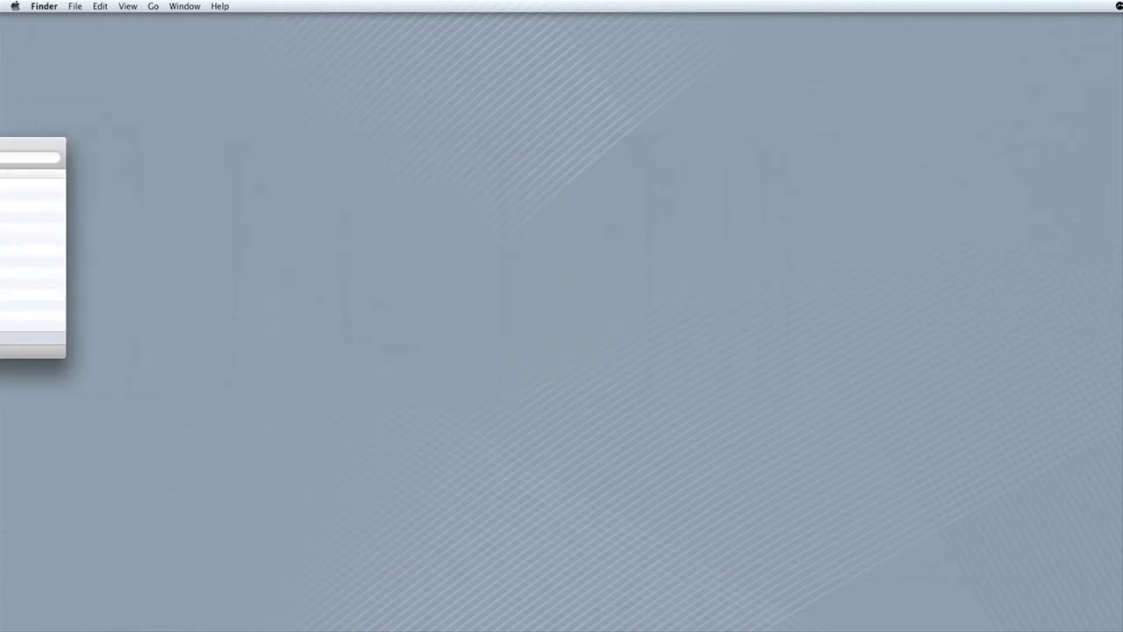
- In Photo Mechanic, reopen the recent November_Online_Registration contact sheet
{"action": "key", "text": "super+Tab"}
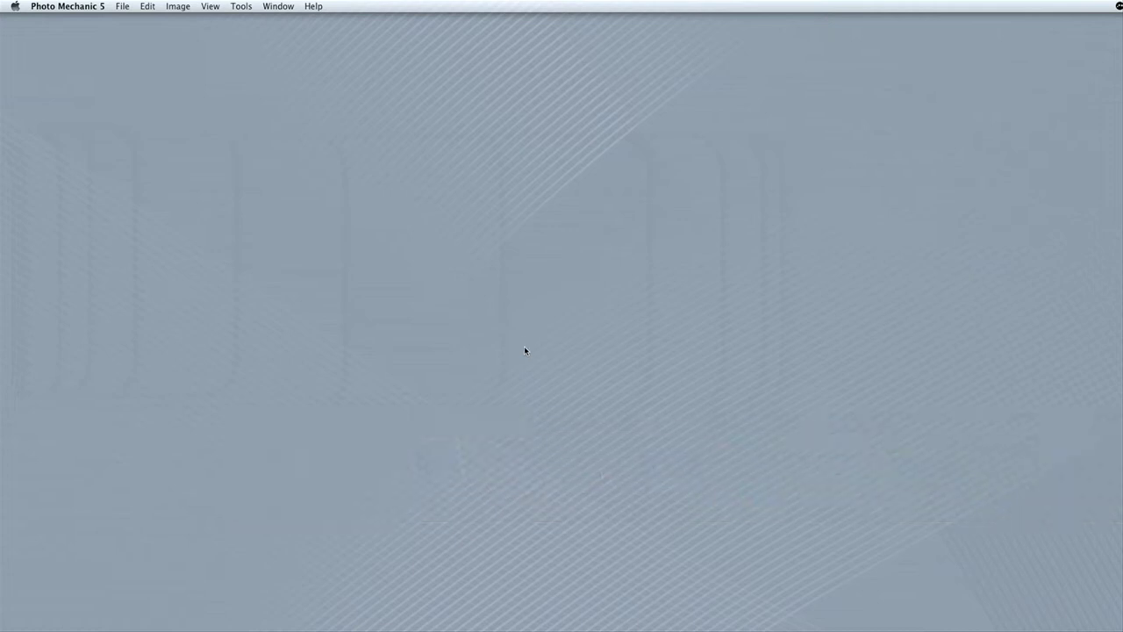
{"action": "left_click", "coordinate": [123, 6]}
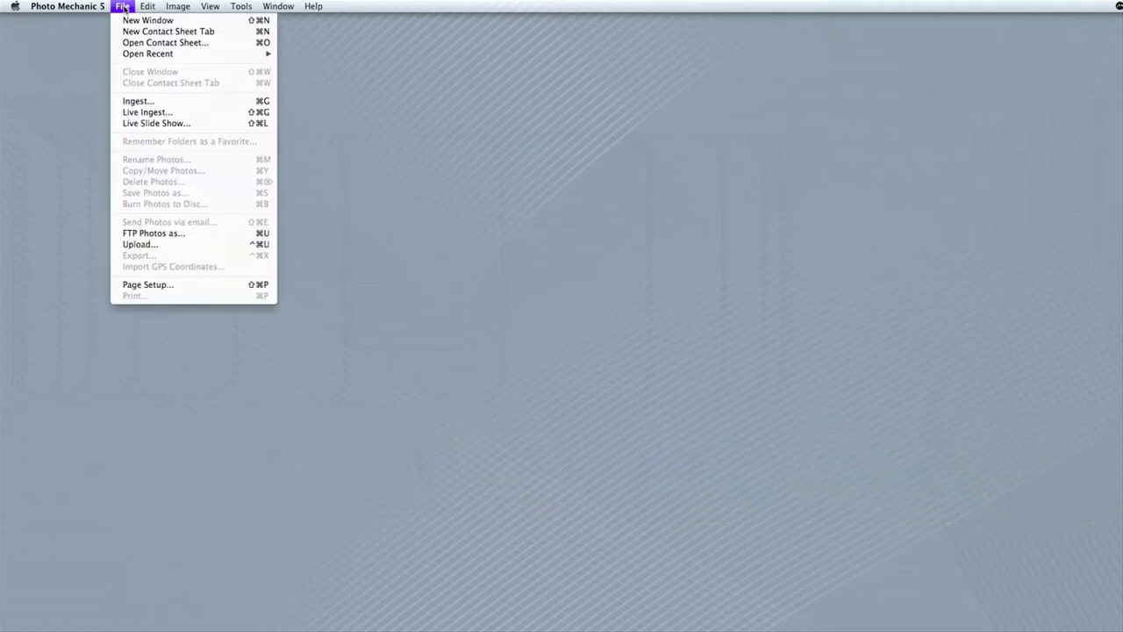
{"action": "mouse_move", "coordinate": [159, 56]}
{"action": "left_click", "coordinate": [314, 55]}
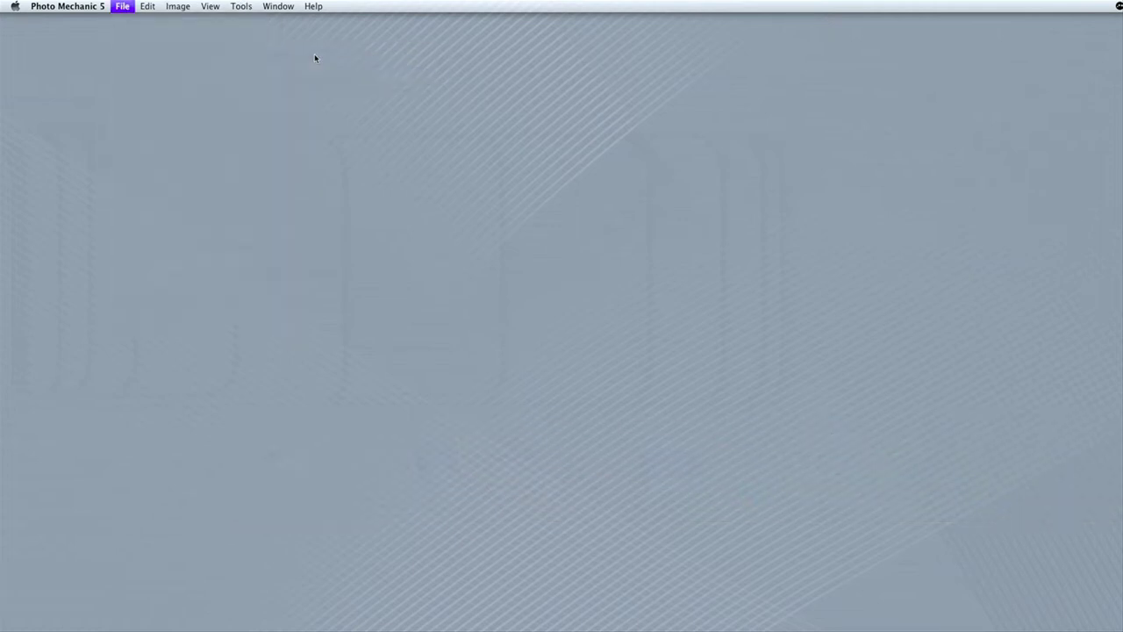
- Start an ingest with November_Online_Registration added as the source folder
{"action": "left_click", "coordinate": [122, 8]}
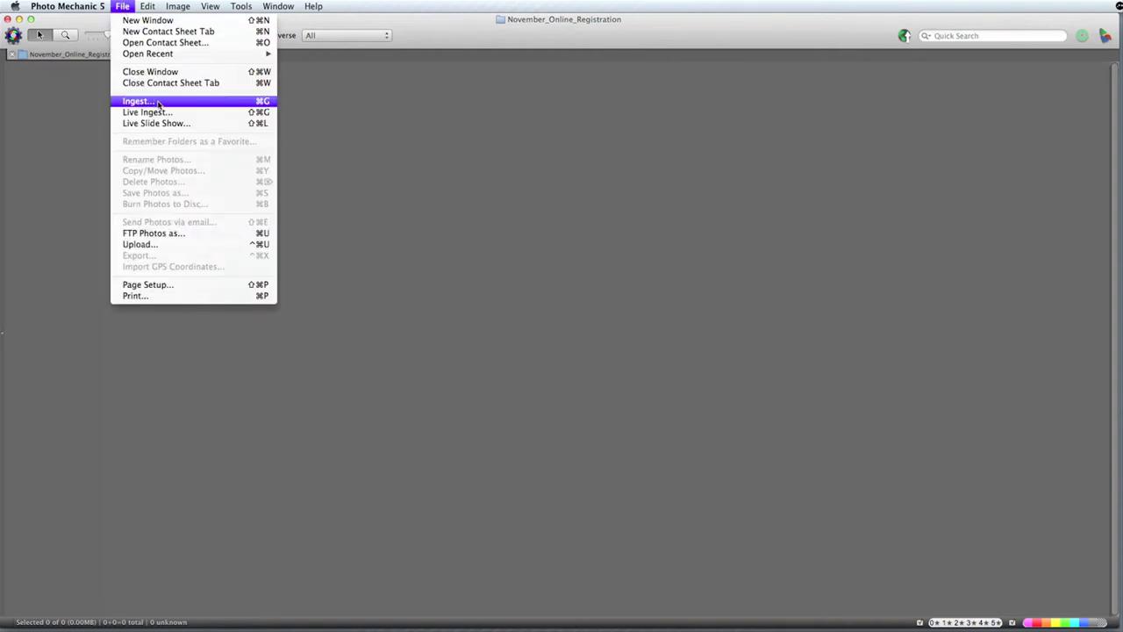
{"action": "left_click", "coordinate": [157, 101]}
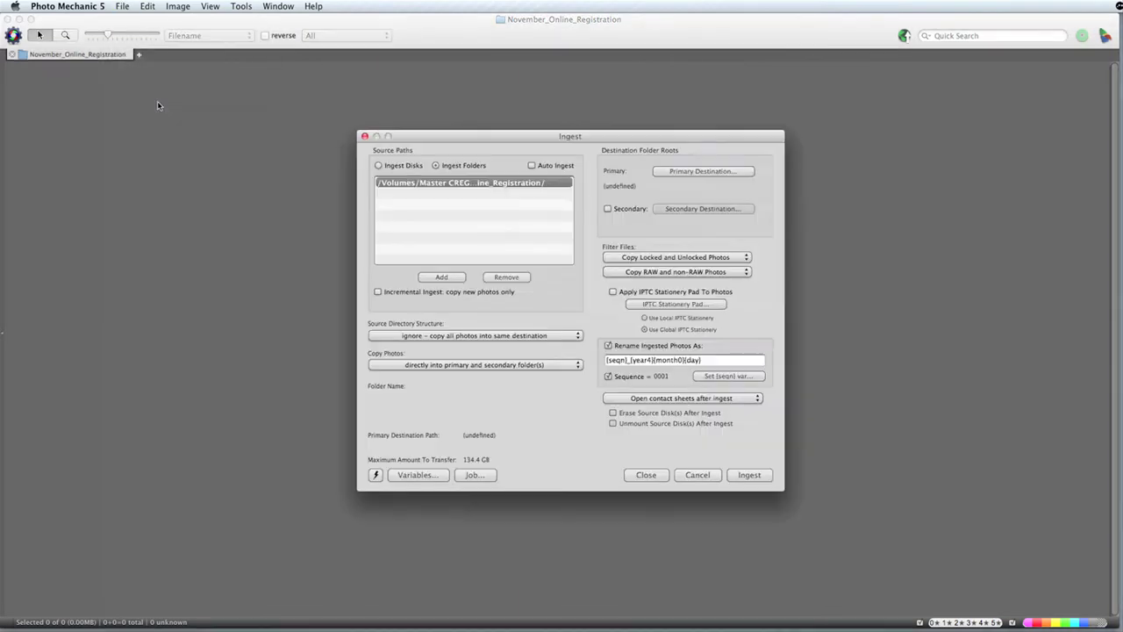
{"action": "left_click", "coordinate": [442, 278]}
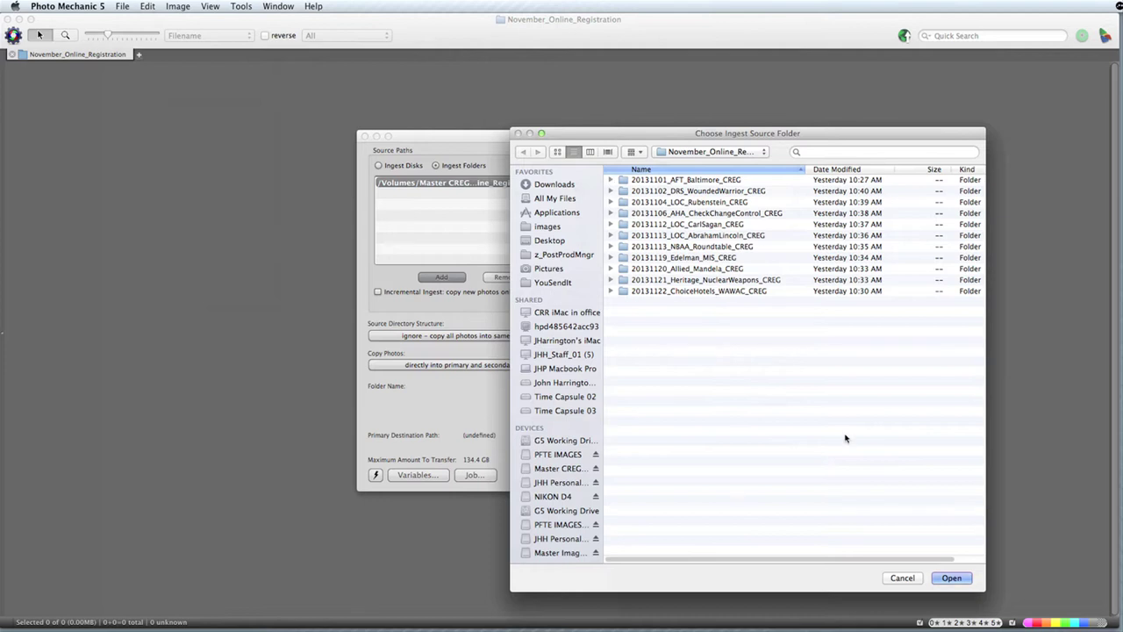
{"action": "left_click", "coordinate": [952, 577]}
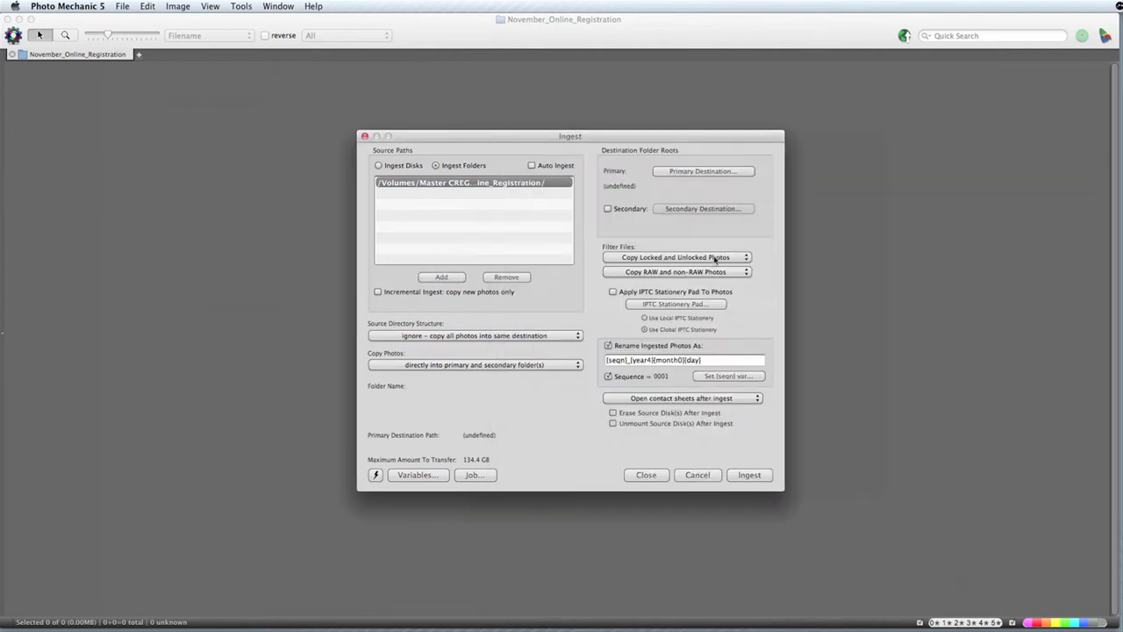
- Create folder November_Online_Registration_Combined_Files inside 2013 and set it as the primary ingest destination
{"action": "left_click", "coordinate": [680, 172]}
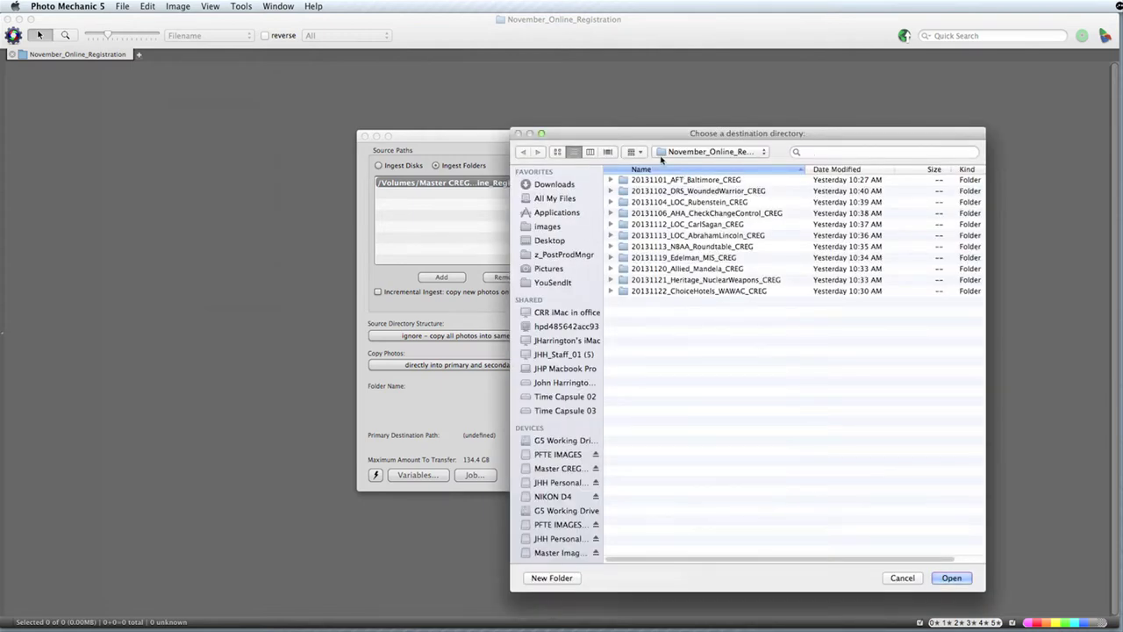
{"action": "left_click", "coordinate": [684, 154]}
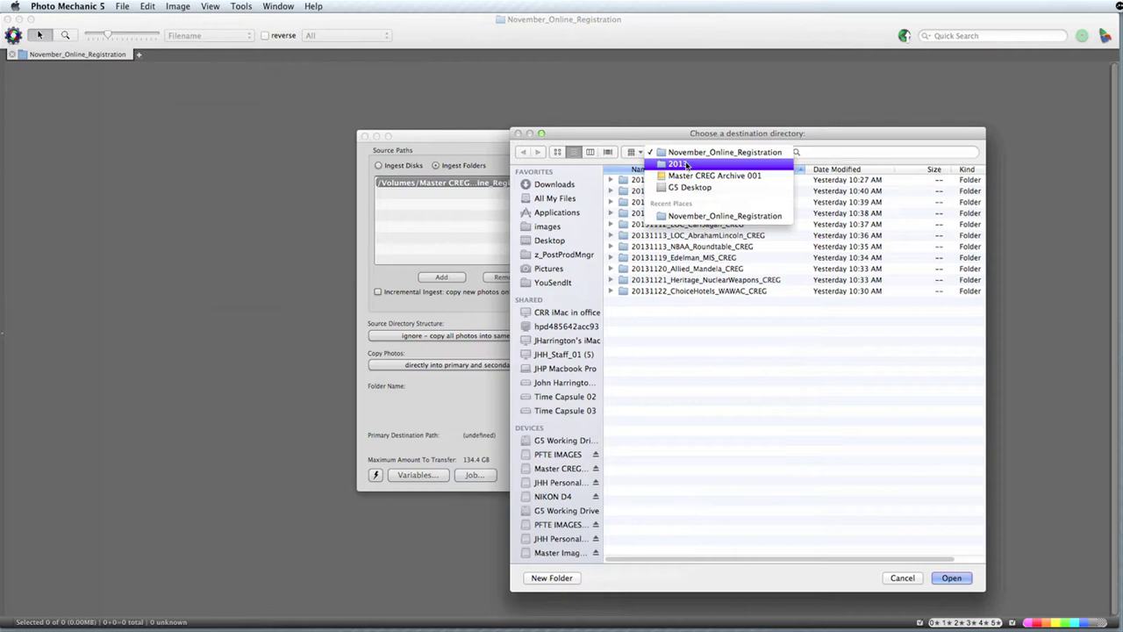
{"action": "left_click", "coordinate": [687, 165]}
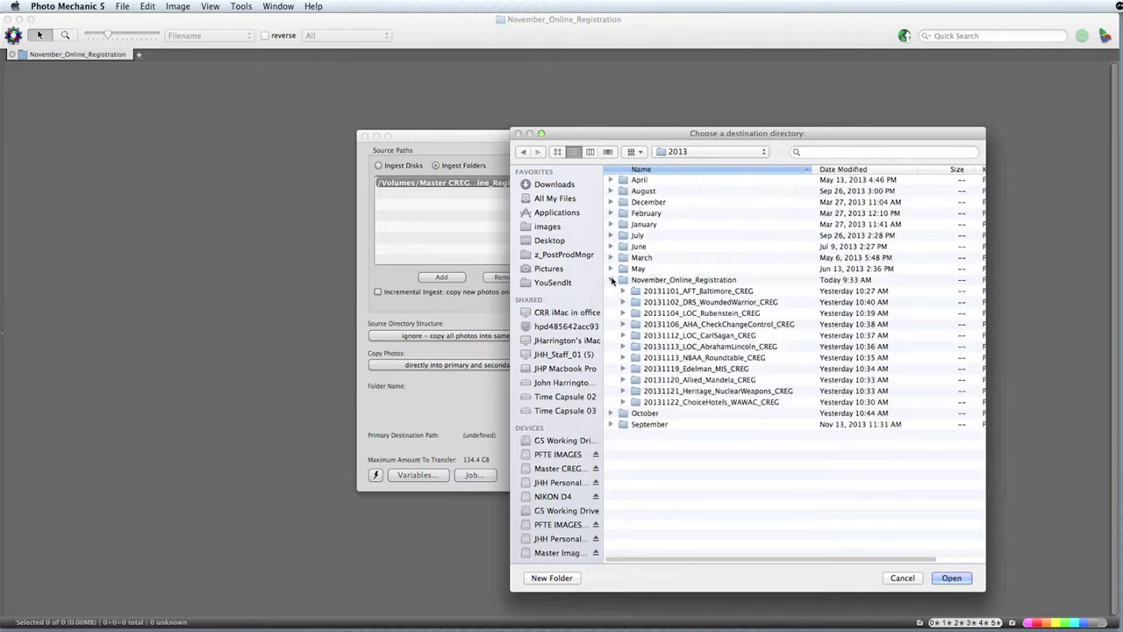
{"action": "left_click", "coordinate": [612, 280]}
{"action": "left_click", "coordinate": [539, 577]}
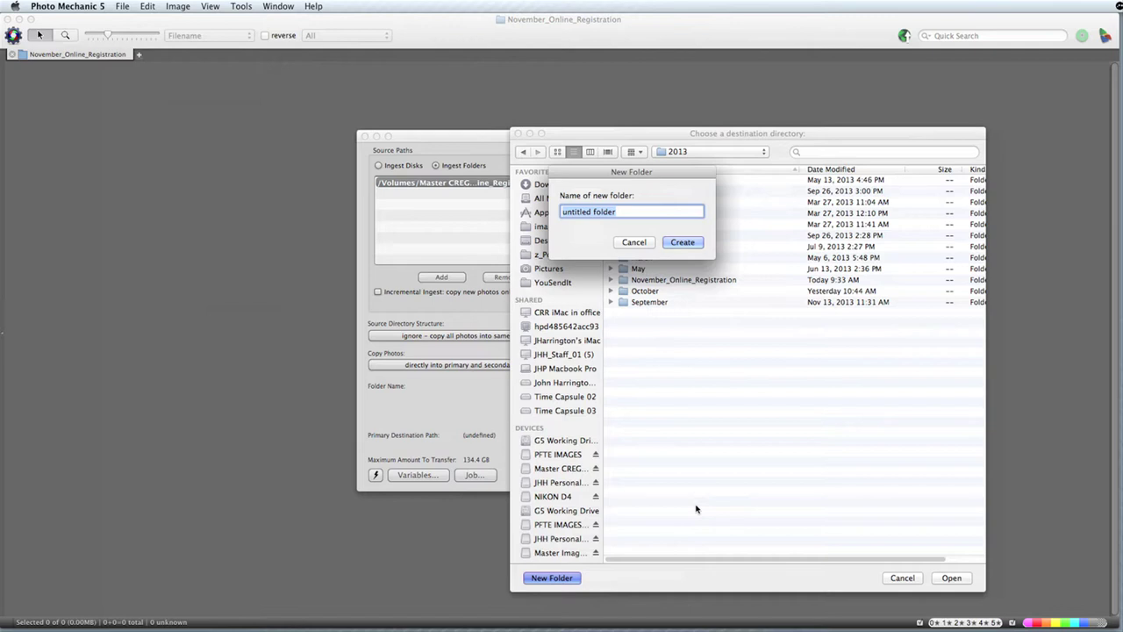
{"action": "type", "text": "November"}
{"action": "type", "text": "_Onli"}
{"action": "type", "text": "ne_Registra"}
{"action": "type", "text": "tion_Combine"}
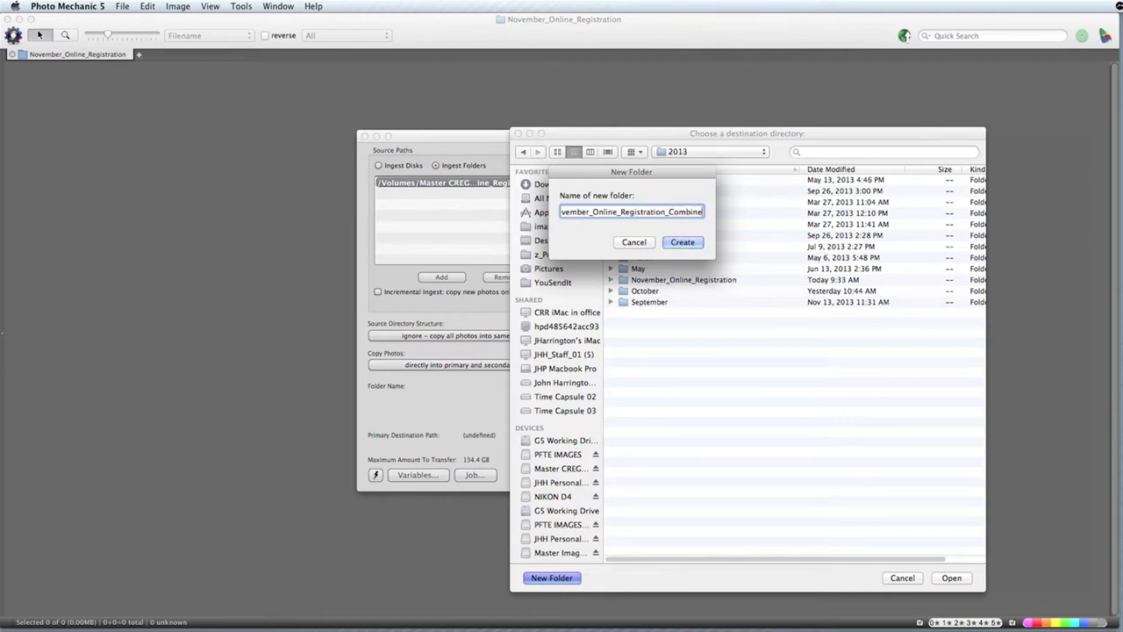
{"action": "type", "text": "d_Files"}
{"action": "key", "text": "Return"}
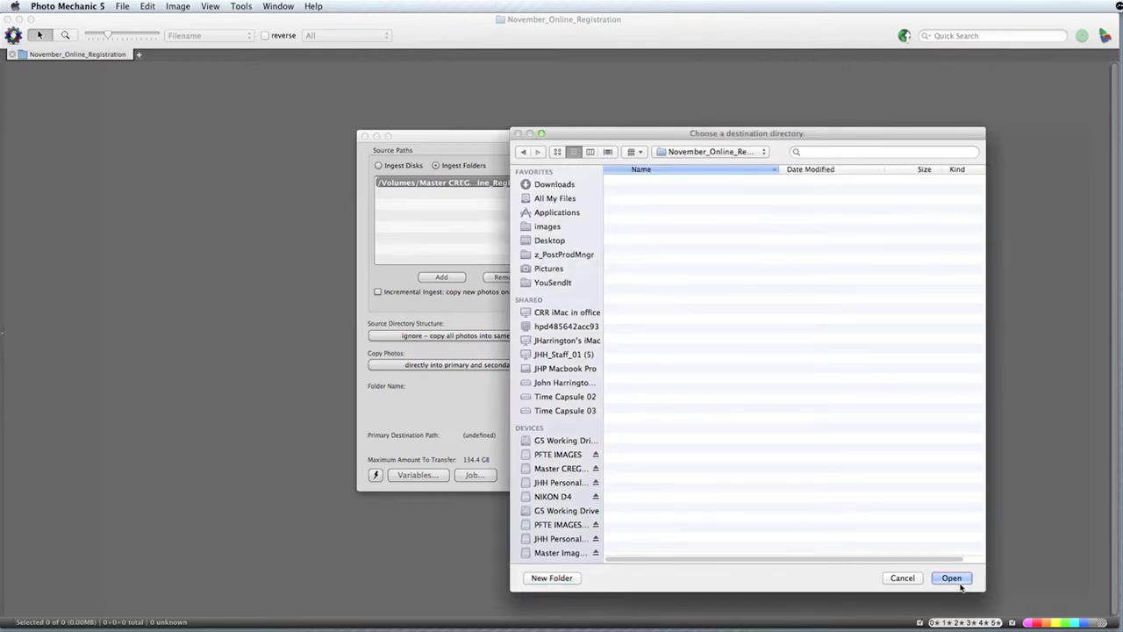
{"action": "left_click", "coordinate": [952, 577]}
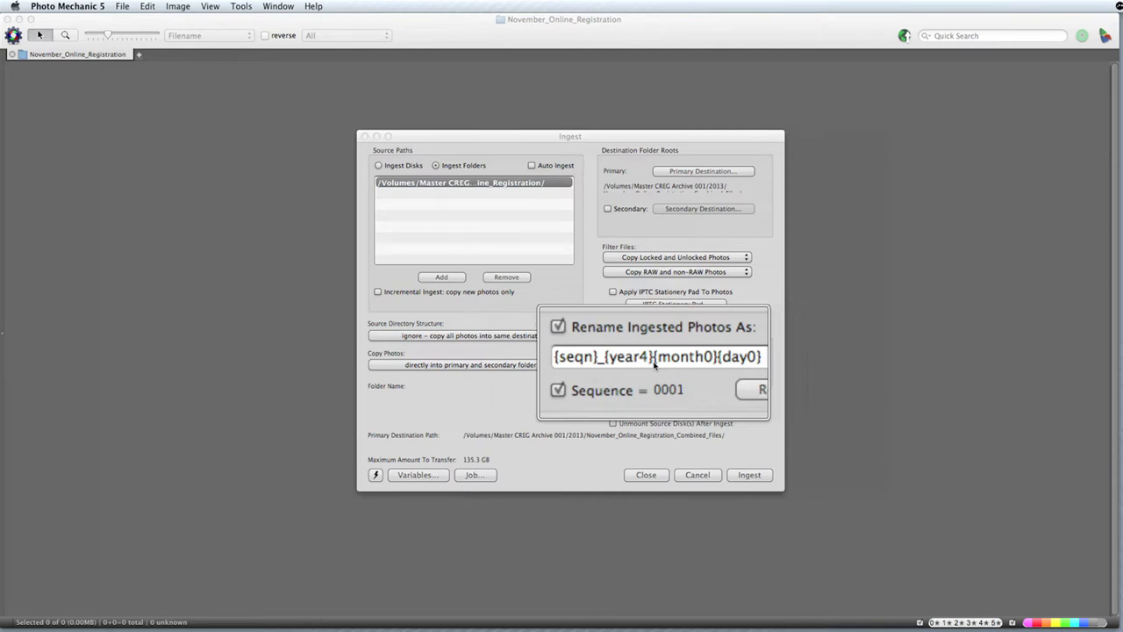
- Ingest all photos into the combined folder, renamed as {seqn}_{year4}{month0}{day0}
{"action": "left_click", "coordinate": [749, 475]}
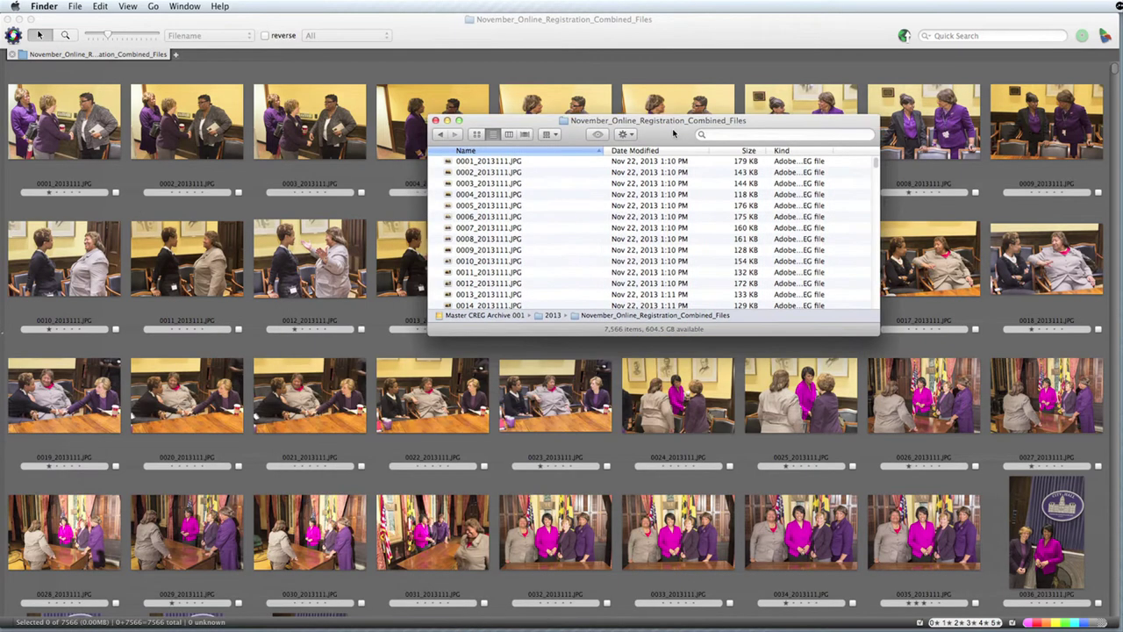
- Position the Finder window showing the 7,566 renamed JPGs in the combined folder
{"action": "left_click_drag", "start_coordinate": [665, 134], "coordinate": [637, 130]}
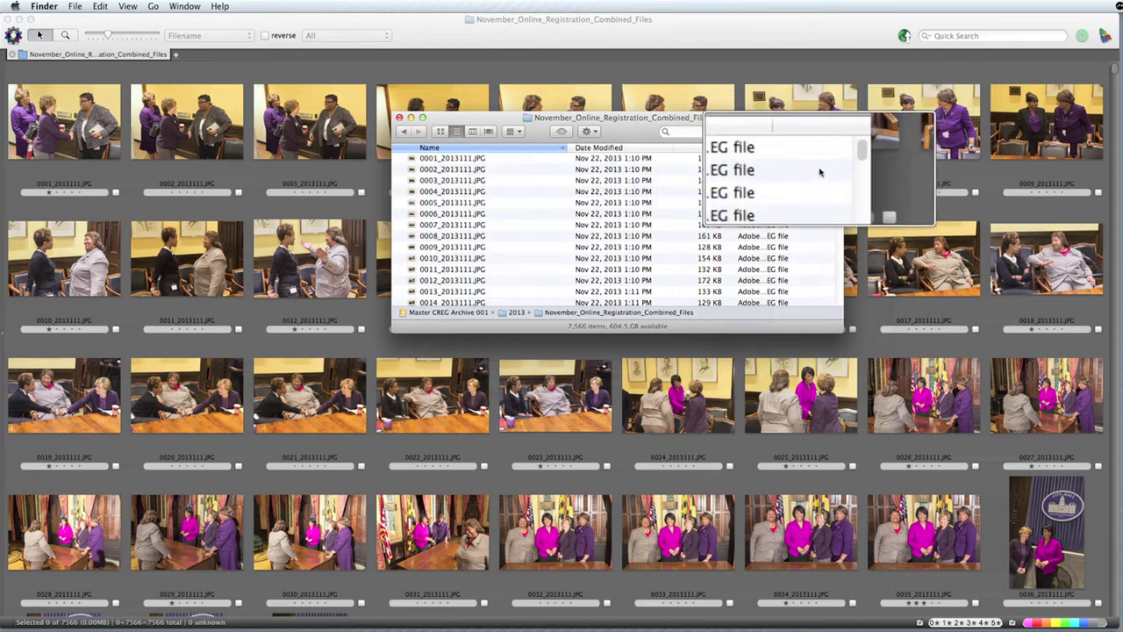
- Open a second window on the original folder and arrange it beside the combined-files window
{"action": "left_click_drag", "start_coordinate": [840, 160], "coordinate": [840, 300]}
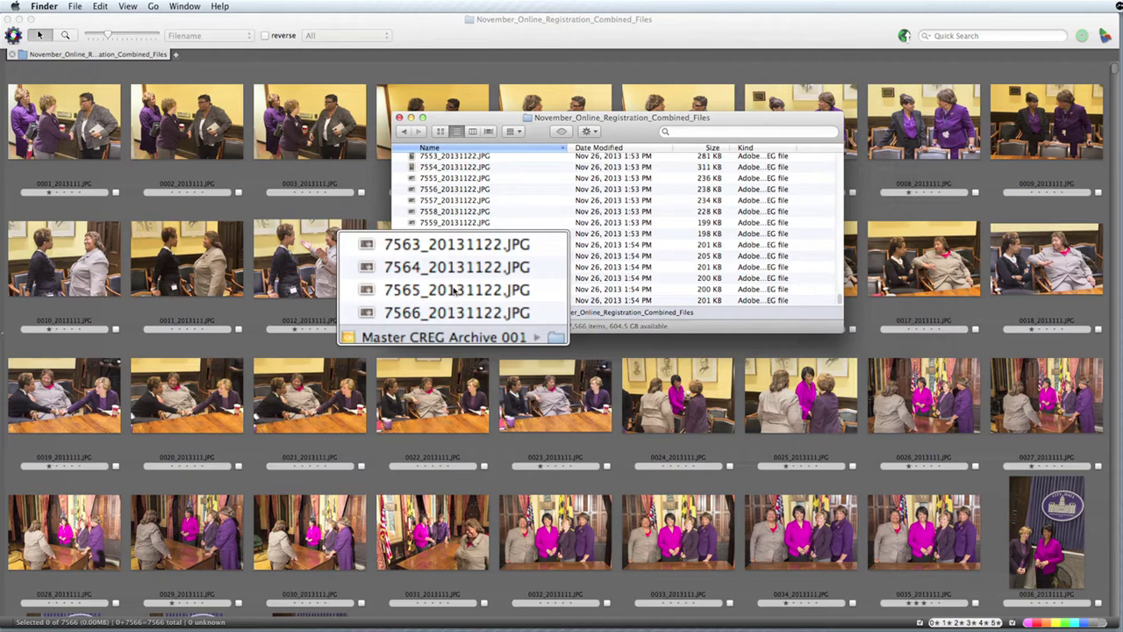
{"action": "left_click_drag", "start_coordinate": [538, 131], "coordinate": [467, 340]}
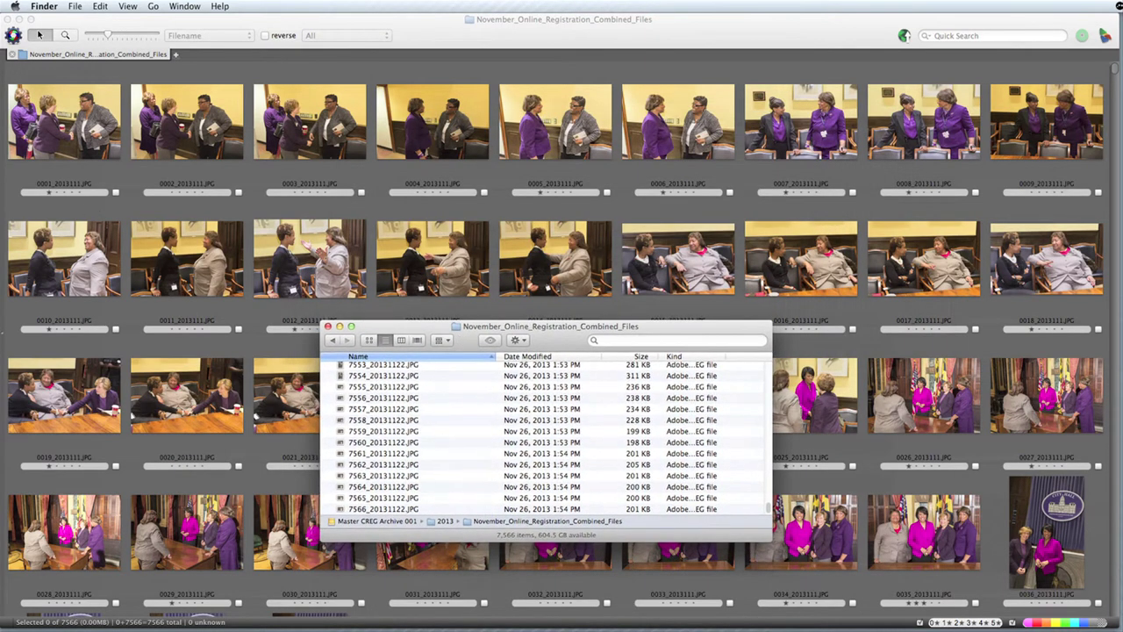
{"action": "key", "text": "super+n"}
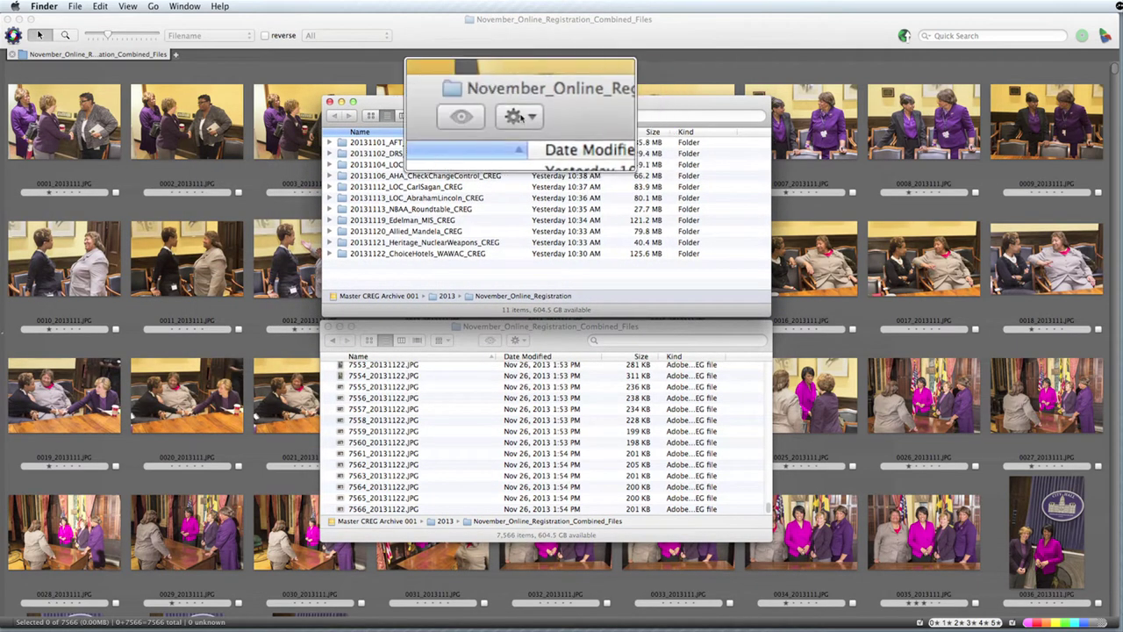
{"action": "left_click", "coordinate": [328, 142]}
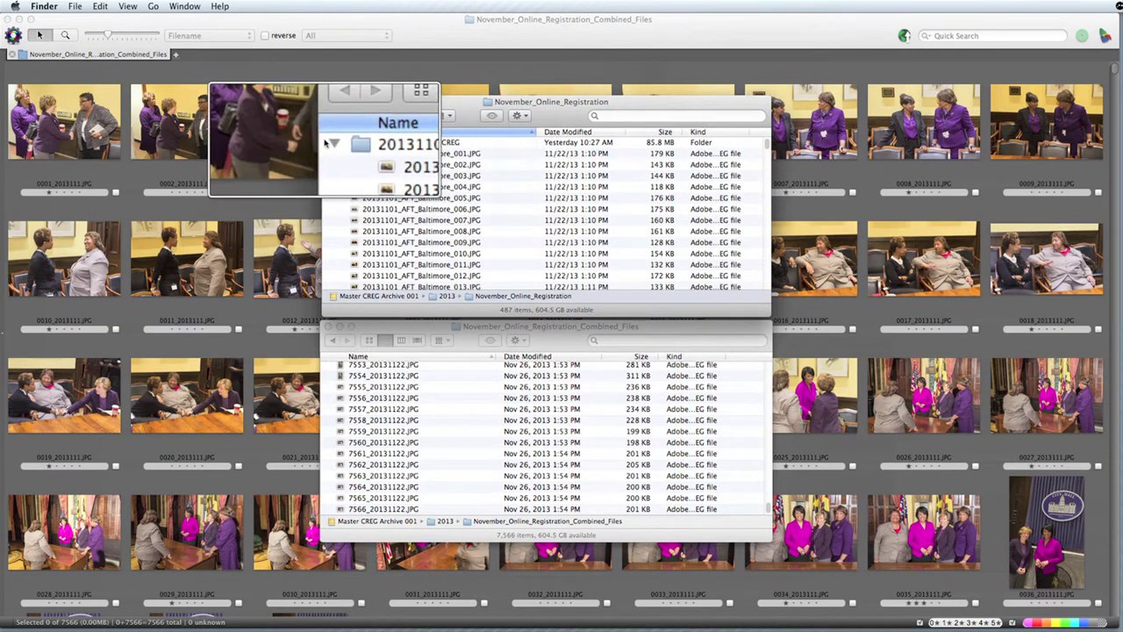
{"action": "left_click", "coordinate": [328, 142]}
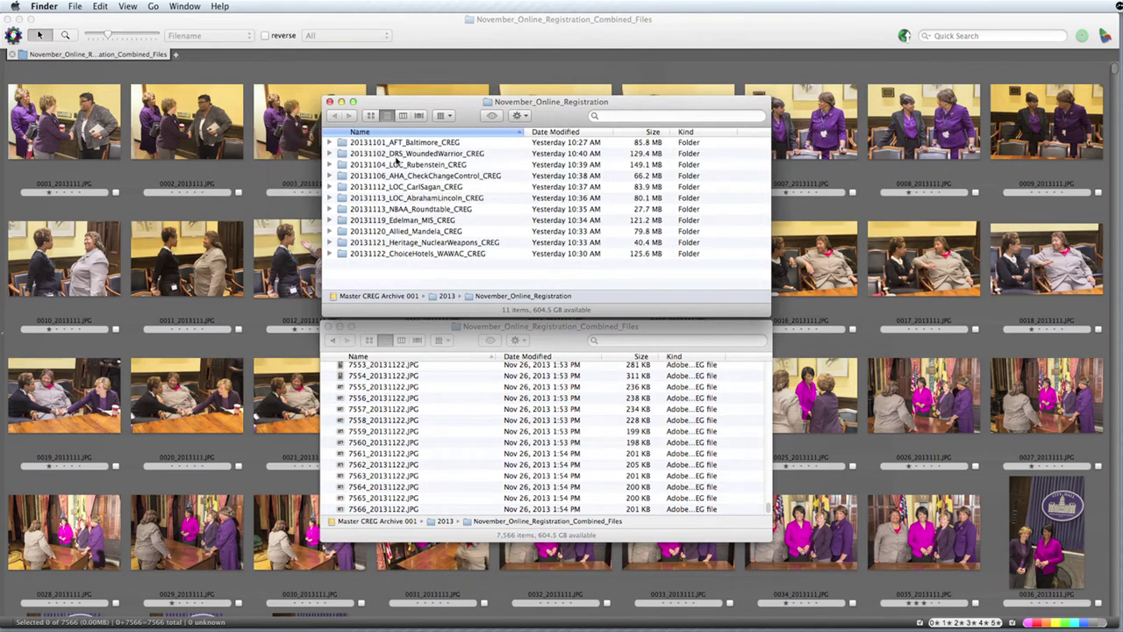
{"action": "left_click_drag", "start_coordinate": [436, 106], "coordinate": [0, 110]}
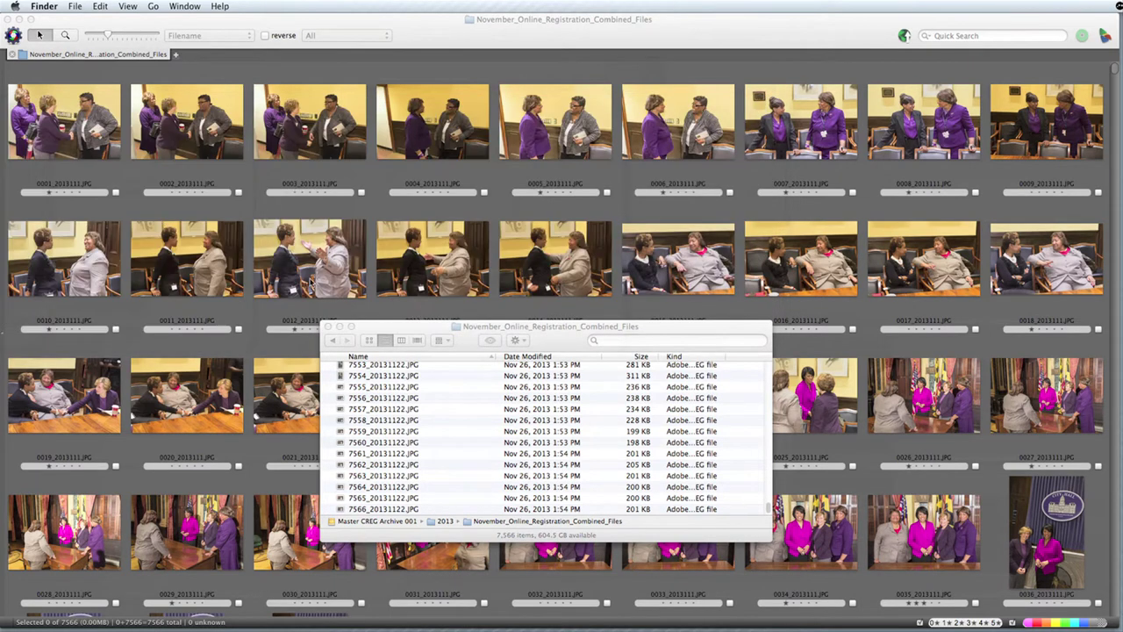
{"action": "left_click_drag", "start_coordinate": [563, 347], "coordinate": [569, 225]}
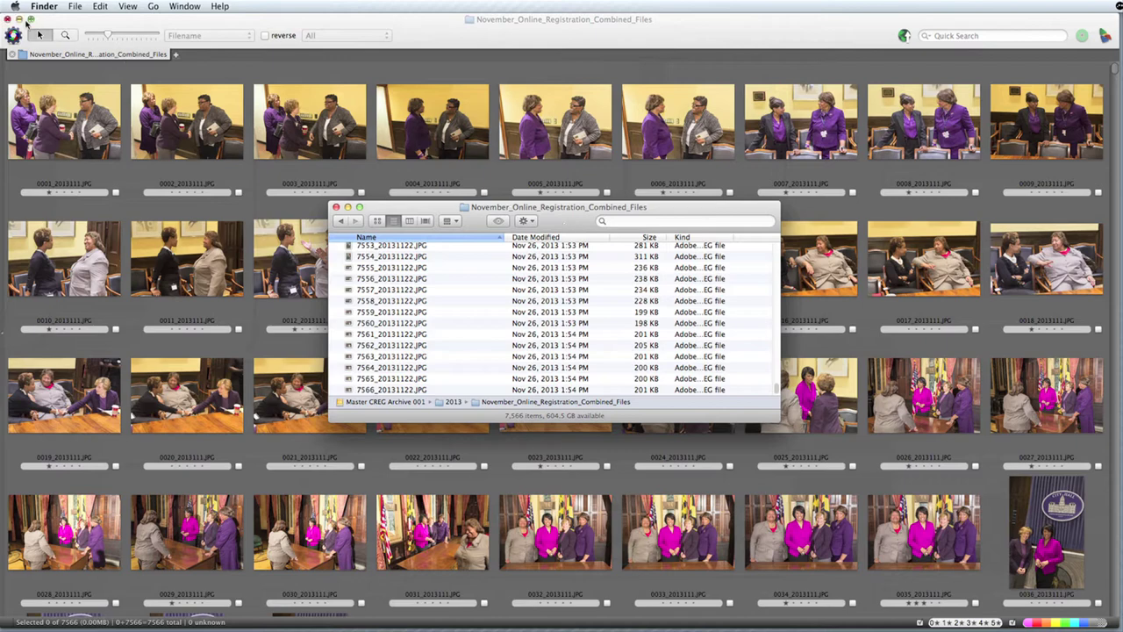
- Compare 20131101_AFT_Baltimore_CREG originals with the renamed files, then close the original folder window
{"action": "left_click", "coordinate": [9, 19]}
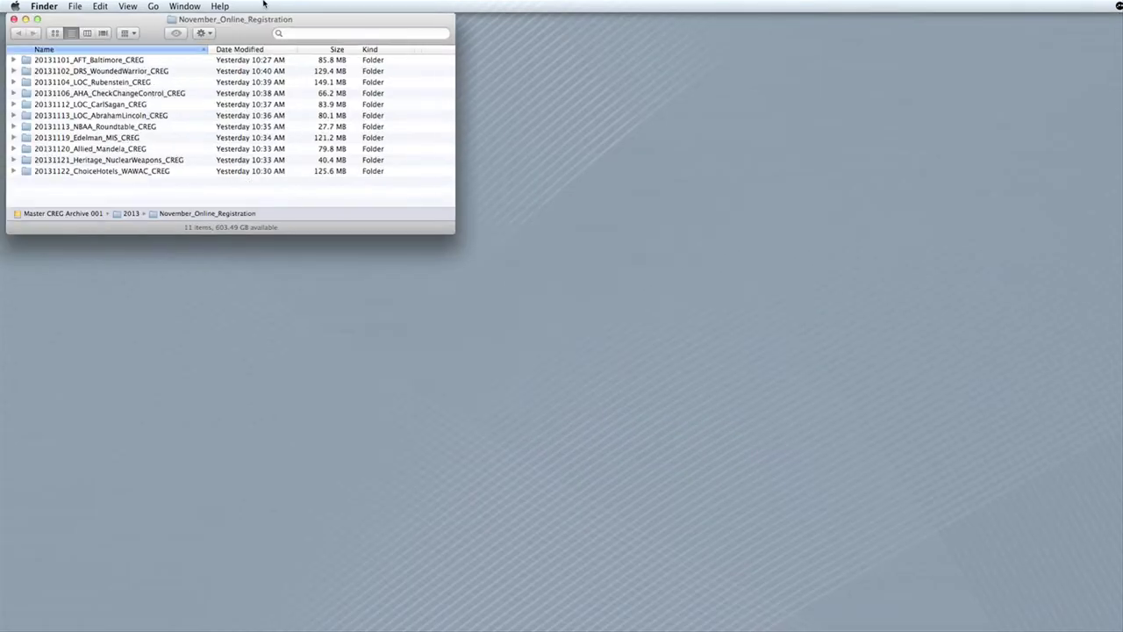
{"action": "left_click_drag", "start_coordinate": [263, 11], "coordinate": [302, 31]}
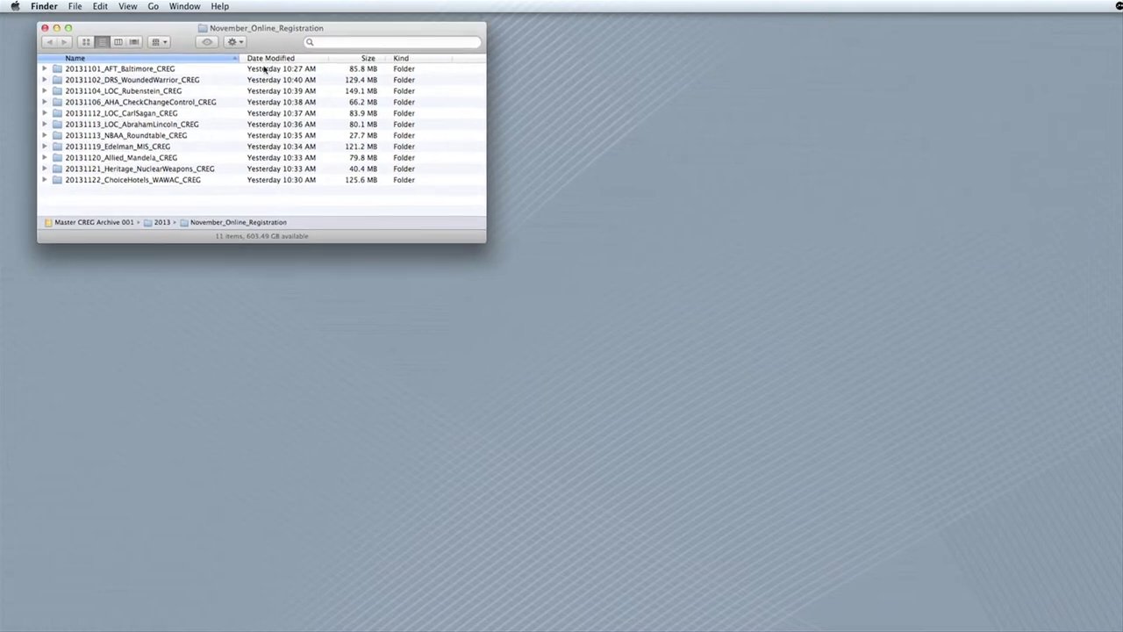
{"action": "left_click", "coordinate": [45, 70]}
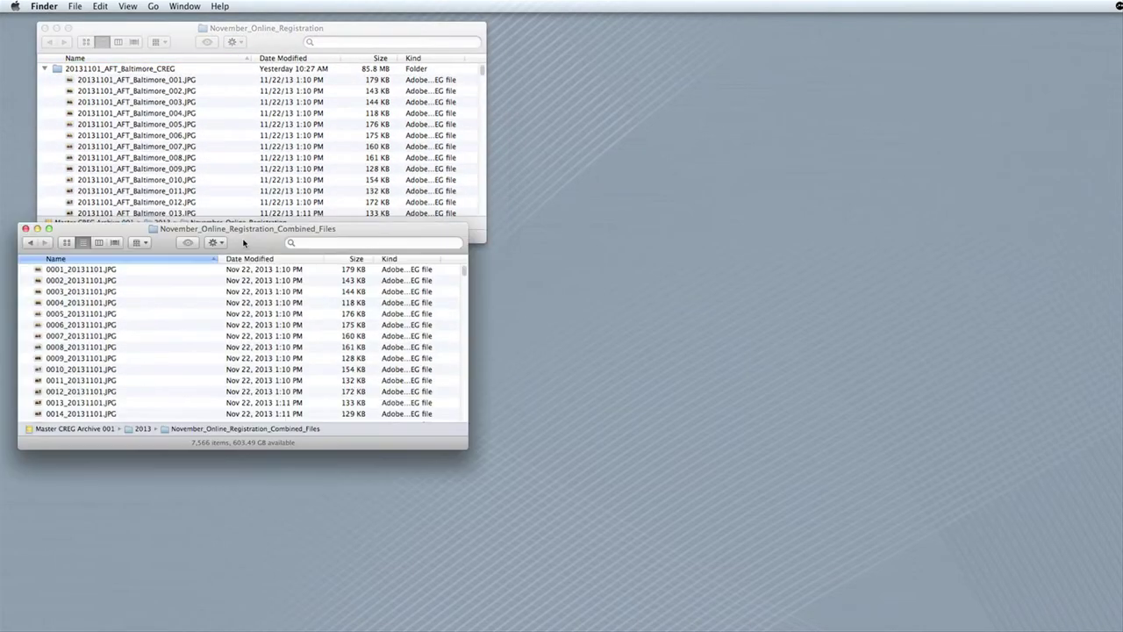
{"action": "left_click_drag", "start_coordinate": [251, 235], "coordinate": [262, 108]}
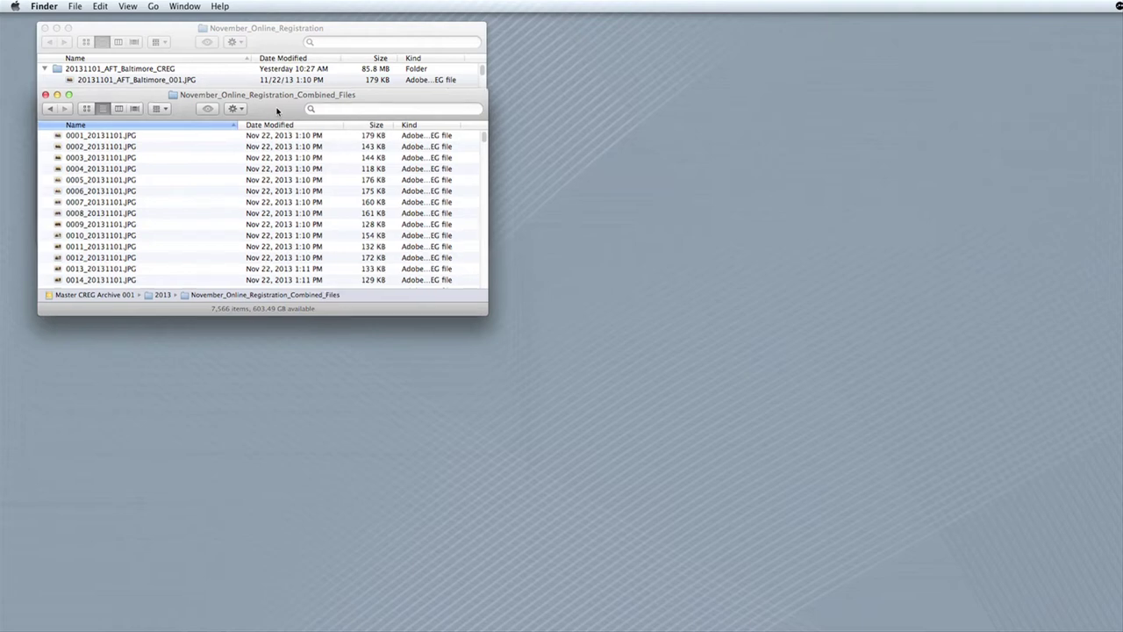
{"action": "left_click_drag", "start_coordinate": [275, 109], "coordinate": [400, 144]}
{"action": "left_click", "coordinate": [188, 37]}
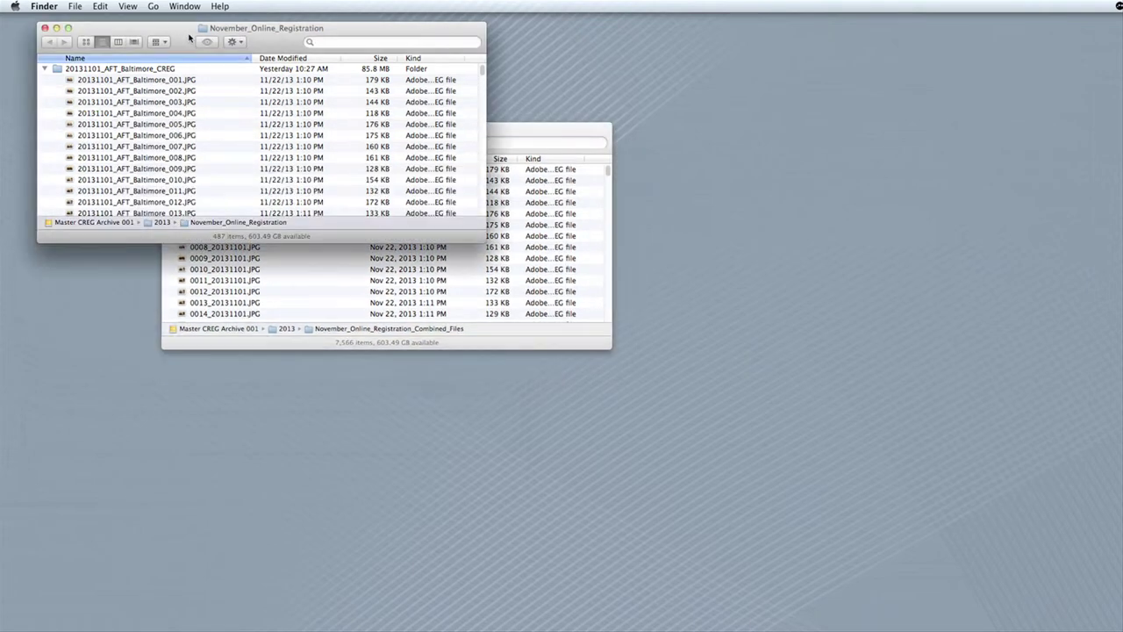
{"action": "left_click", "coordinate": [45, 29]}
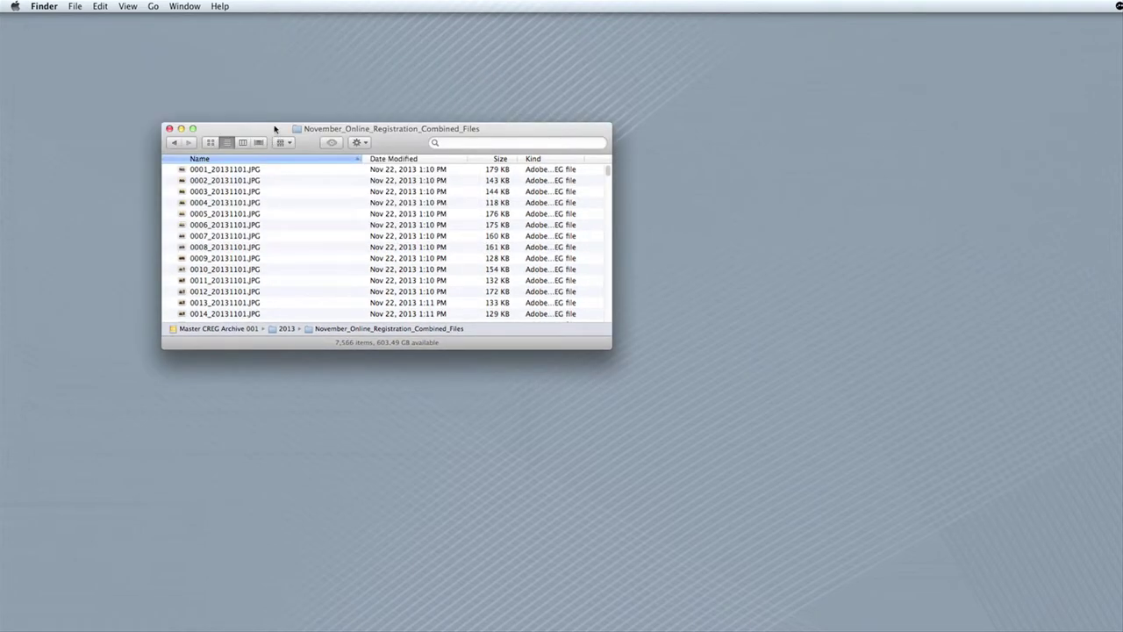
{"action": "left_click_drag", "start_coordinate": [273, 129], "coordinate": [180, 55]}
- Select and copy all 7,566 renamed files from the combined folder, then switch to Excel
{"action": "left_click", "coordinate": [149, 95]}
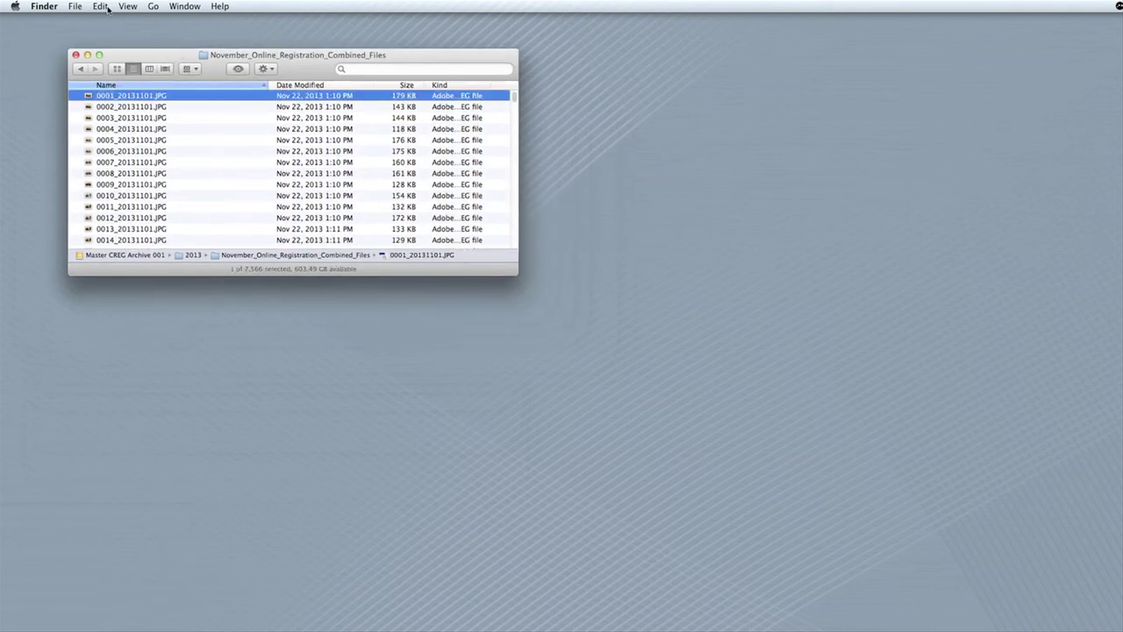
{"action": "left_click", "coordinate": [101, 6]}
{"action": "left_click", "coordinate": [137, 82]}
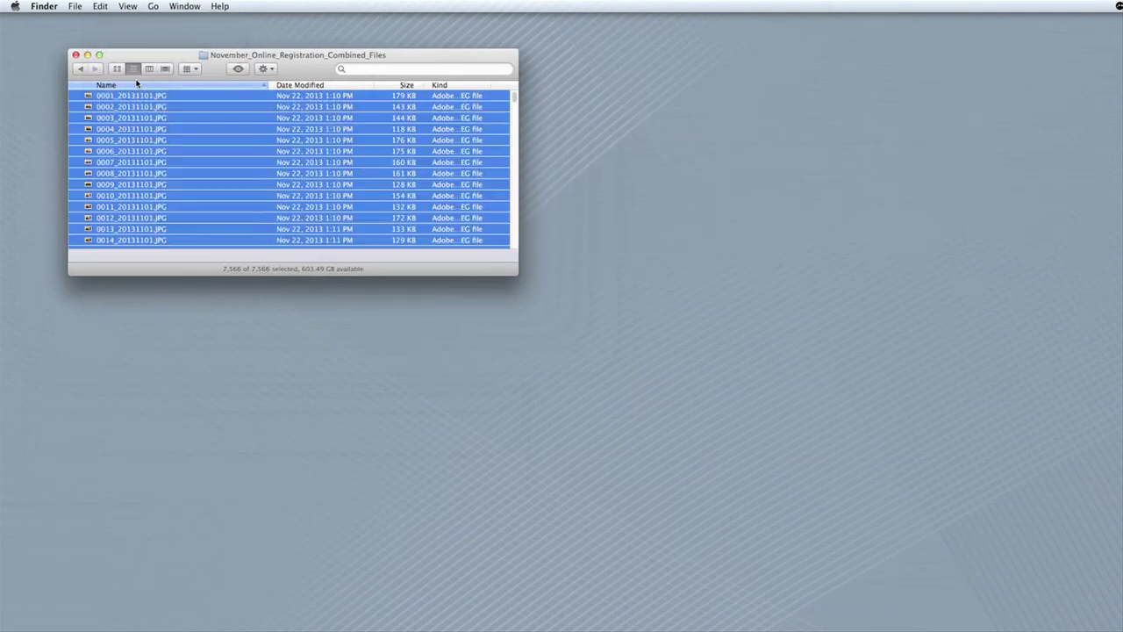
{"action": "left_click", "coordinate": [102, 6]}
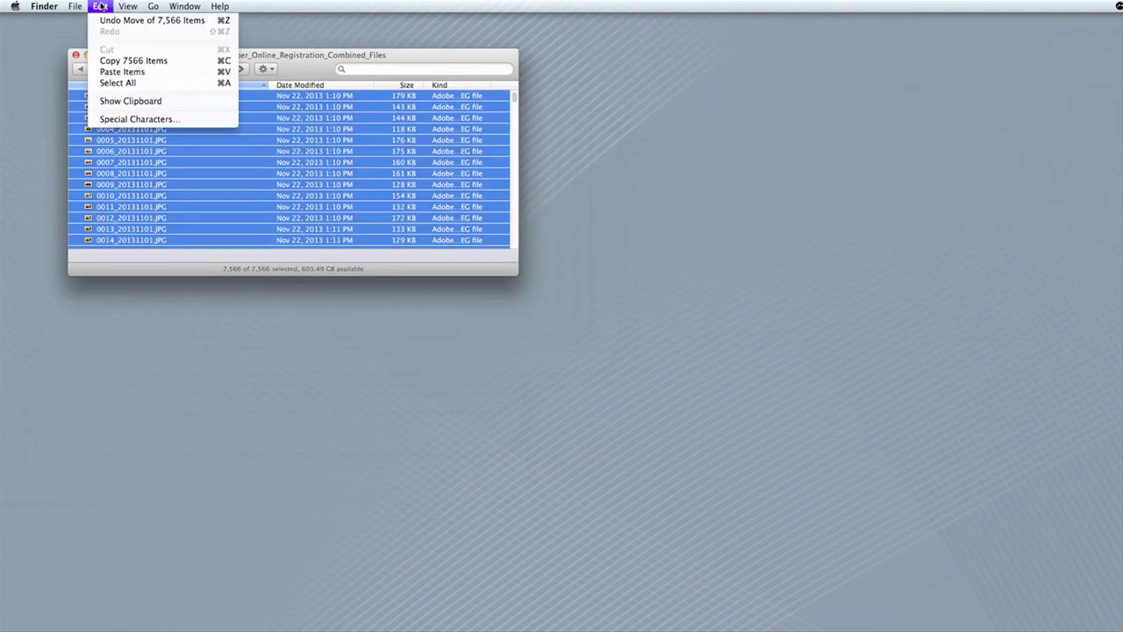
{"action": "left_click", "coordinate": [127, 60]}
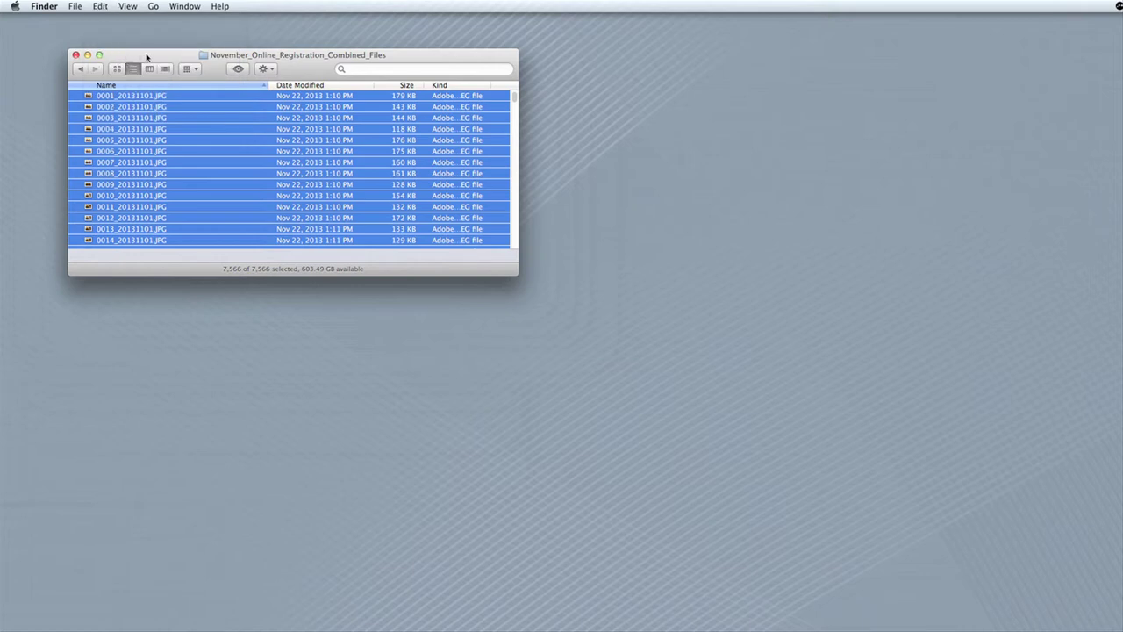
{"action": "key", "text": "super+w"}
{"action": "key", "text": "super+Tab"}
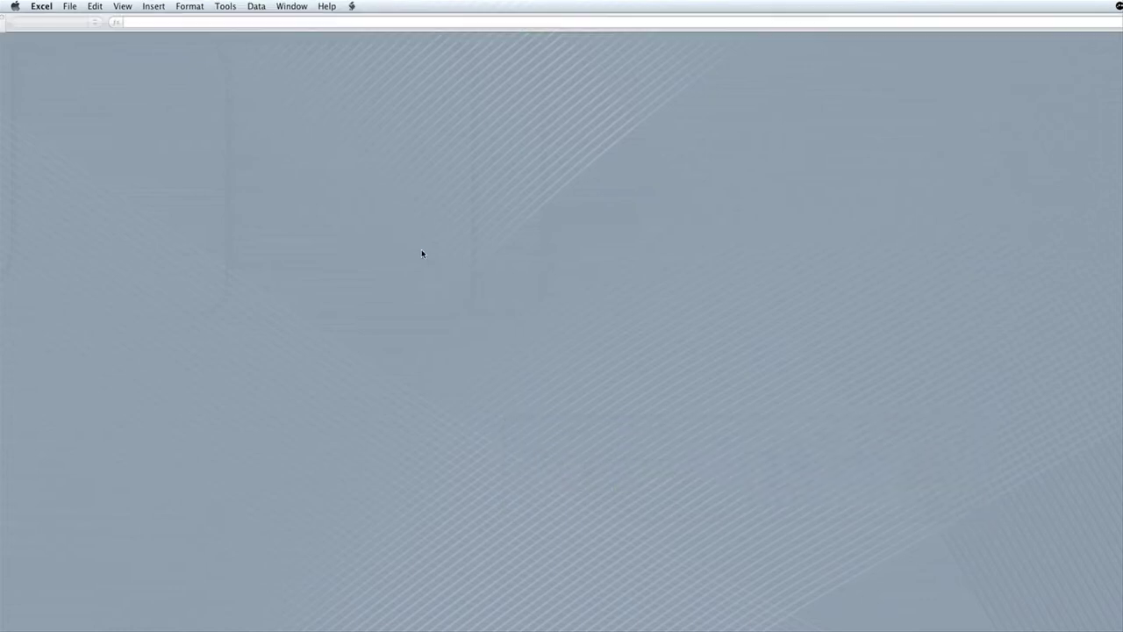
- Open the recent workbook MBBP_eCO_Contents_Title_Generator_2013_November
{"action": "left_click", "coordinate": [76, 11]}
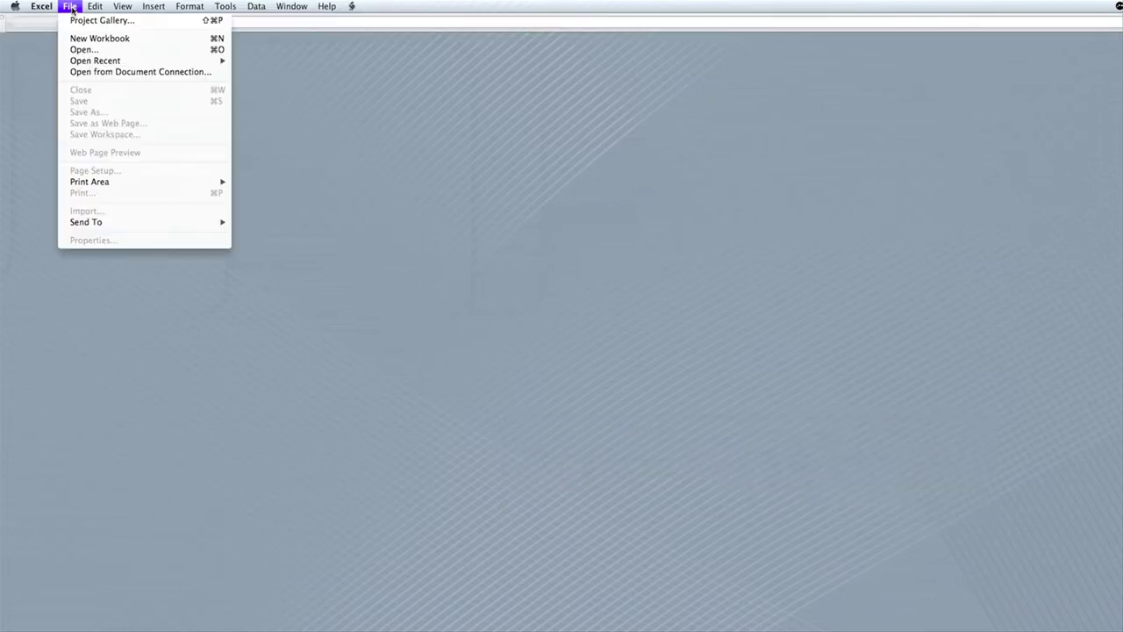
{"action": "mouse_move", "coordinate": [158, 60]}
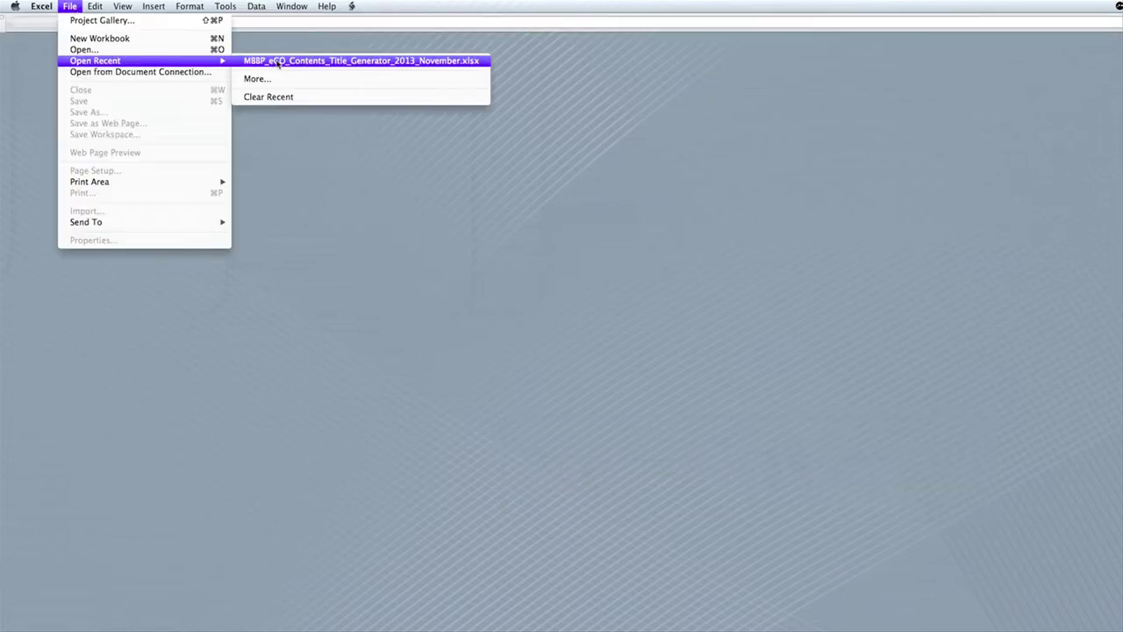
{"action": "left_click", "coordinate": [277, 62]}
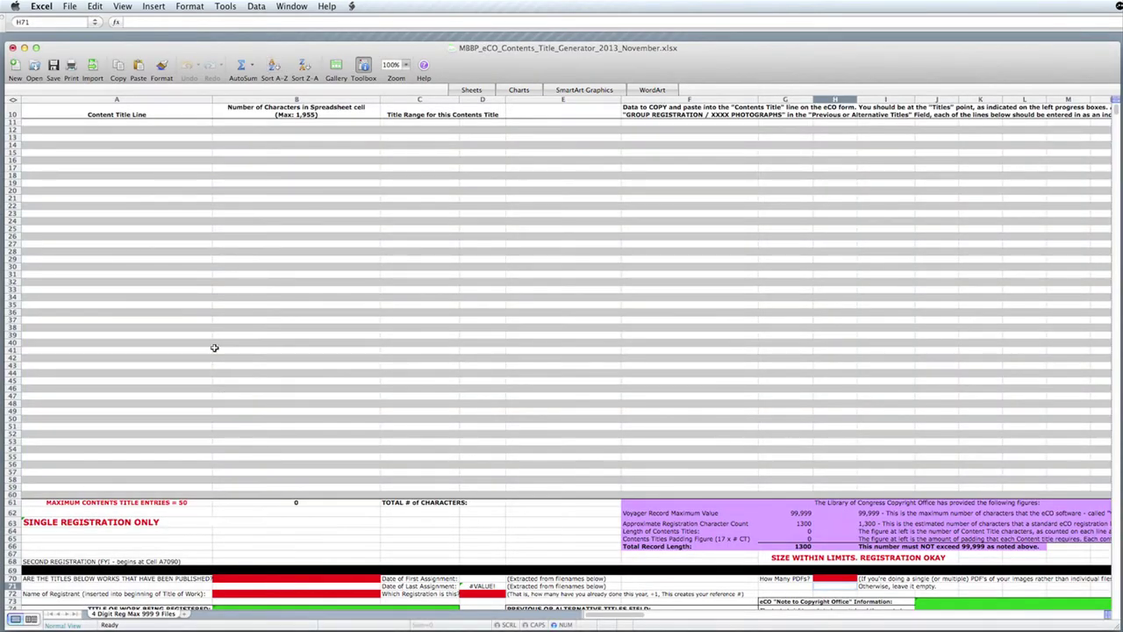
- Paste the copied photo filenames into column A starting at cell A140
{"action": "scroll", "coordinate": [774, 349], "scroll_direction": "down", "scroll_amount": 15}
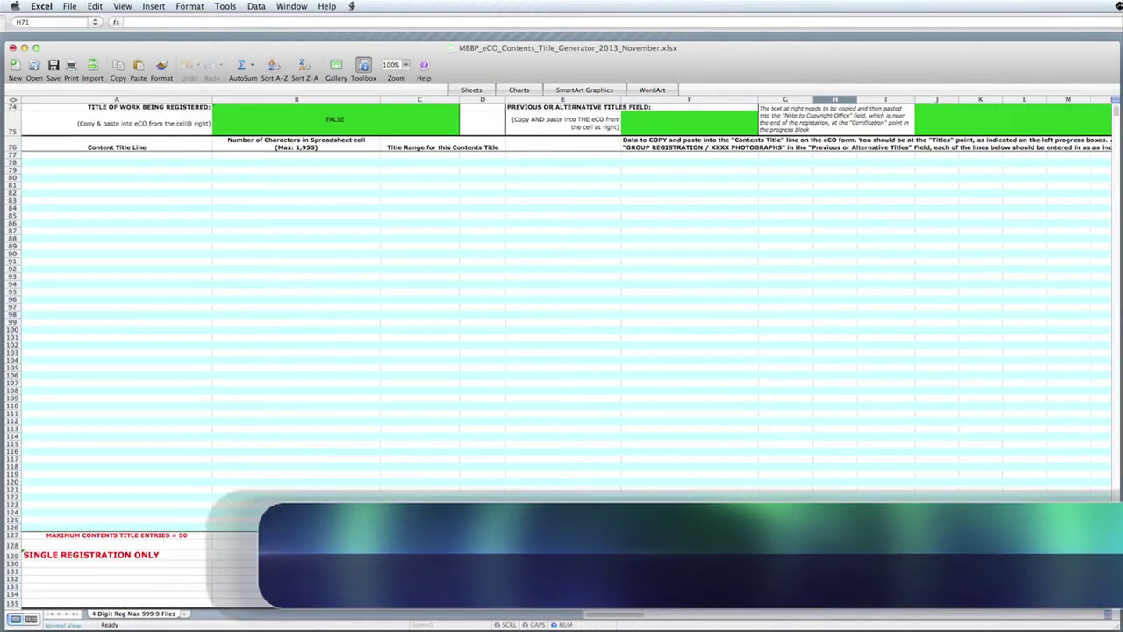
{"action": "left_click", "coordinate": [55, 151]}
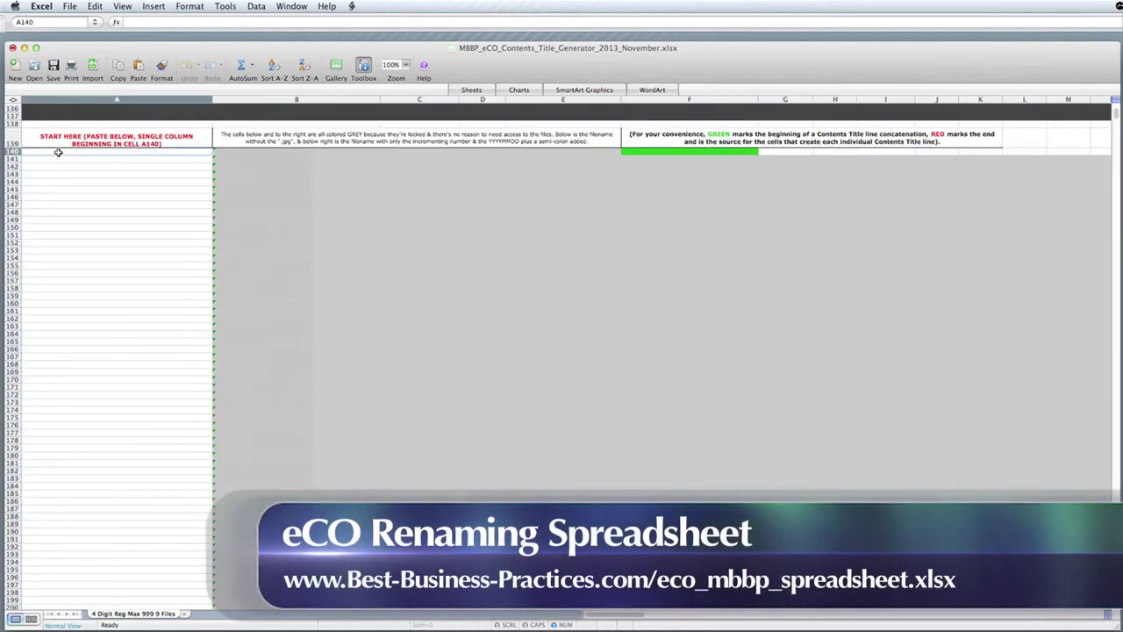
{"action": "left_click", "coordinate": [94, 6]}
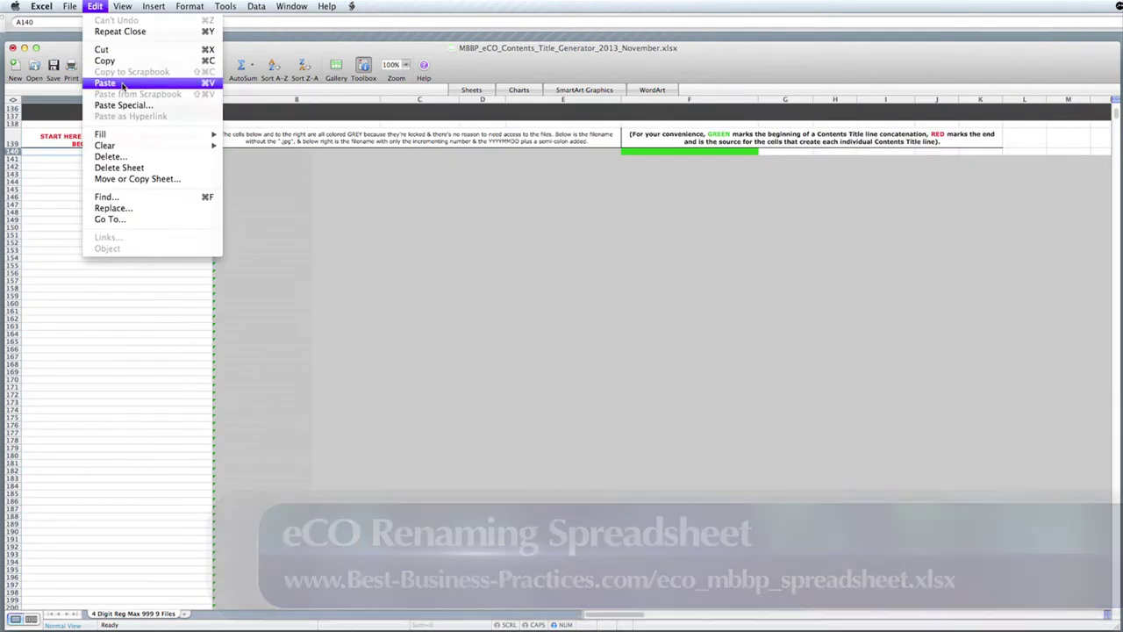
{"action": "left_click", "coordinate": [106, 83]}
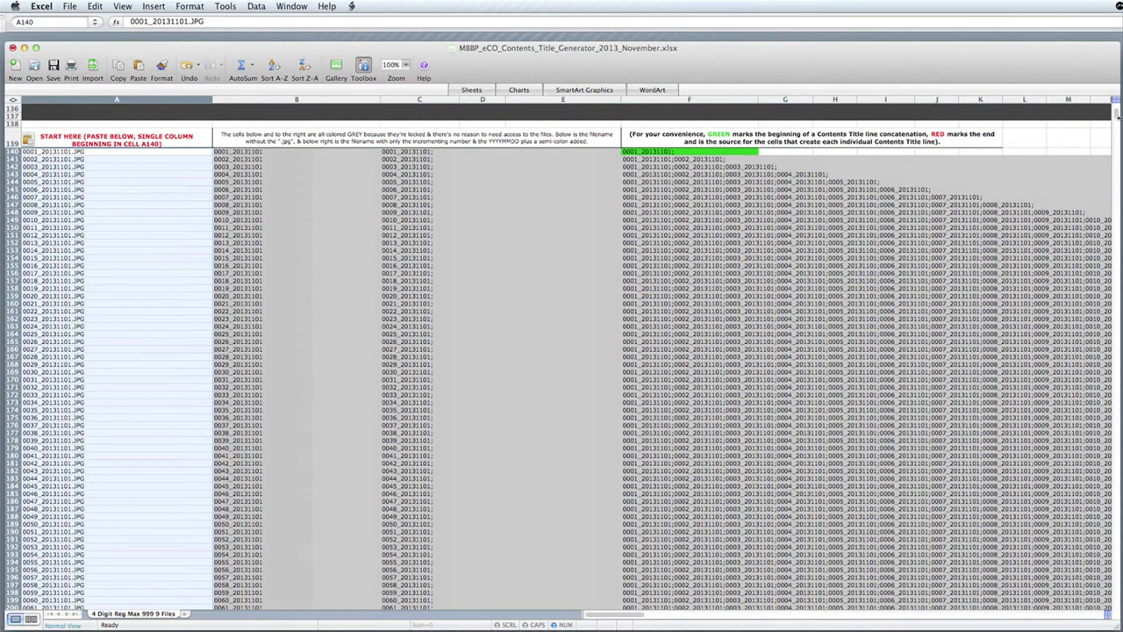
- Enter YES in B4, the registrant's name in B6, and 11A in D6
{"action": "left_click_drag", "start_coordinate": [1116, 114], "coordinate": [1116, 101]}
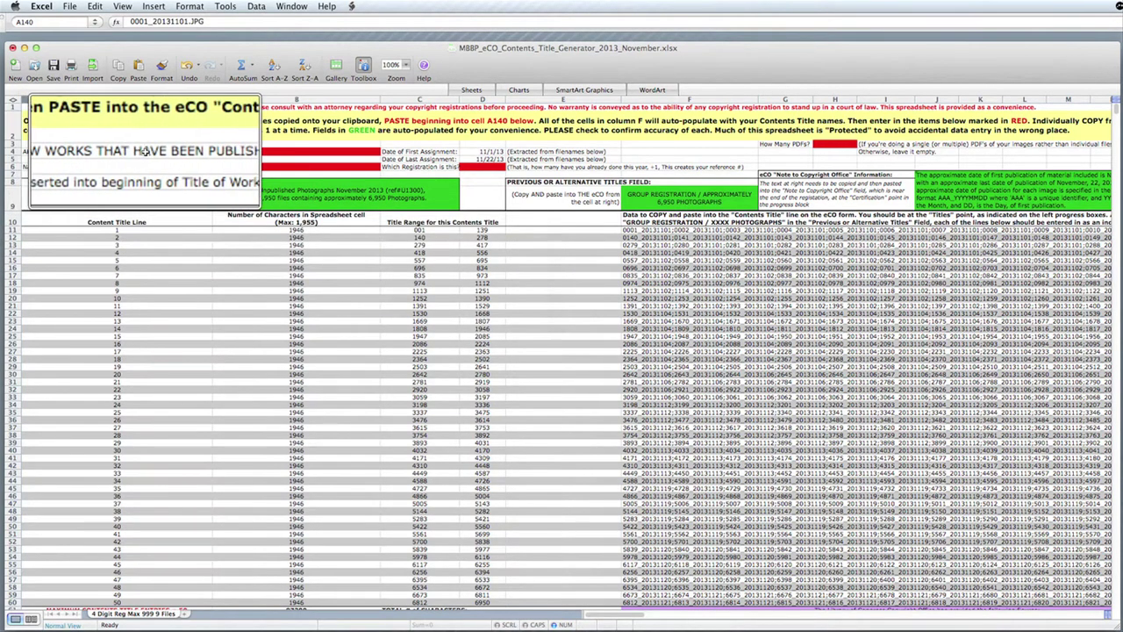
{"action": "left_click", "coordinate": [225, 151]}
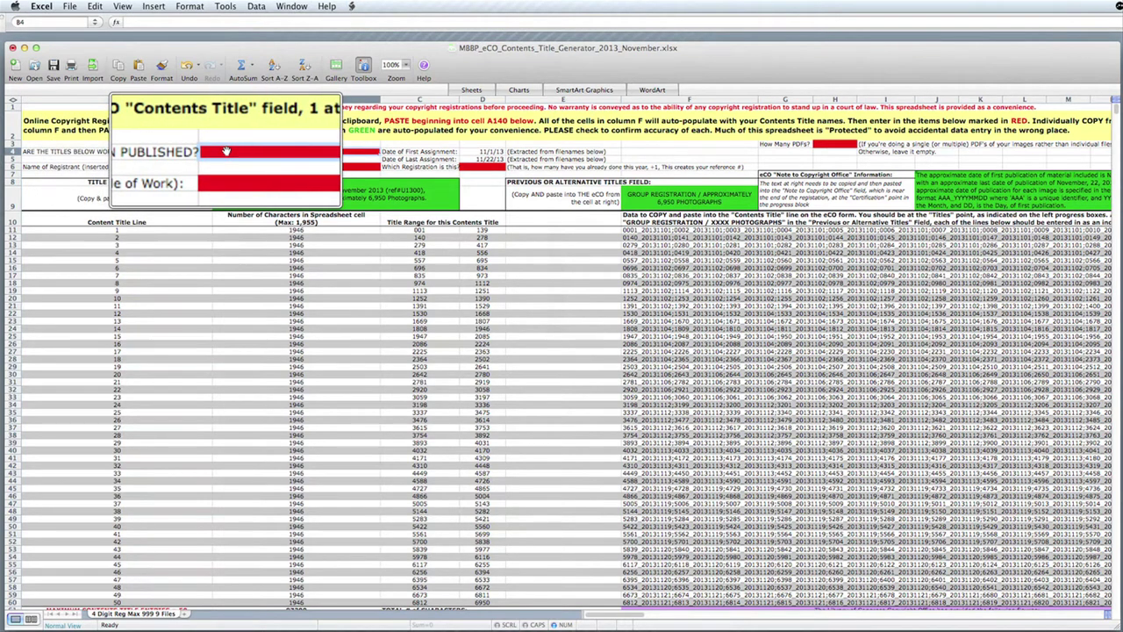
{"action": "type", "text": "YES"}
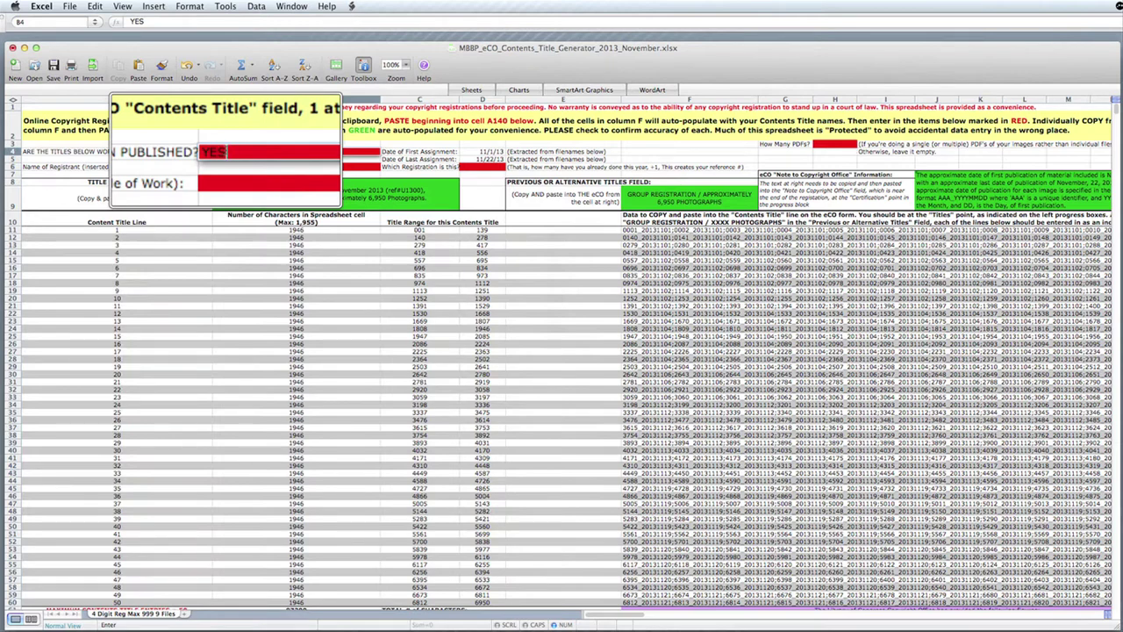
{"action": "left_click", "coordinate": [222, 167]}
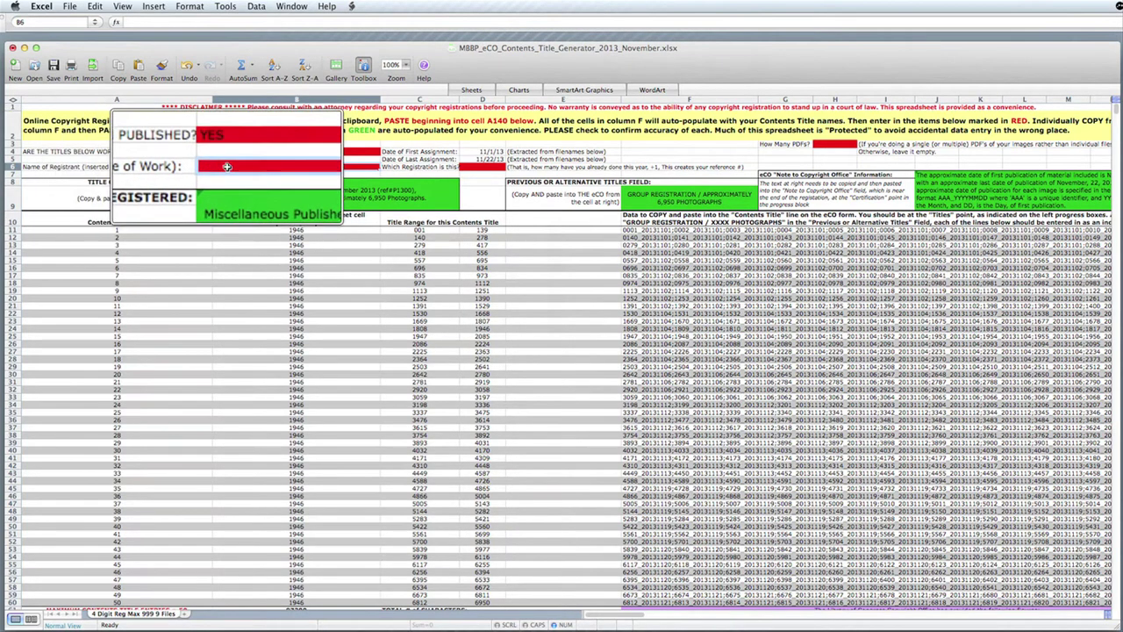
{"action": "type", "text": "John"}
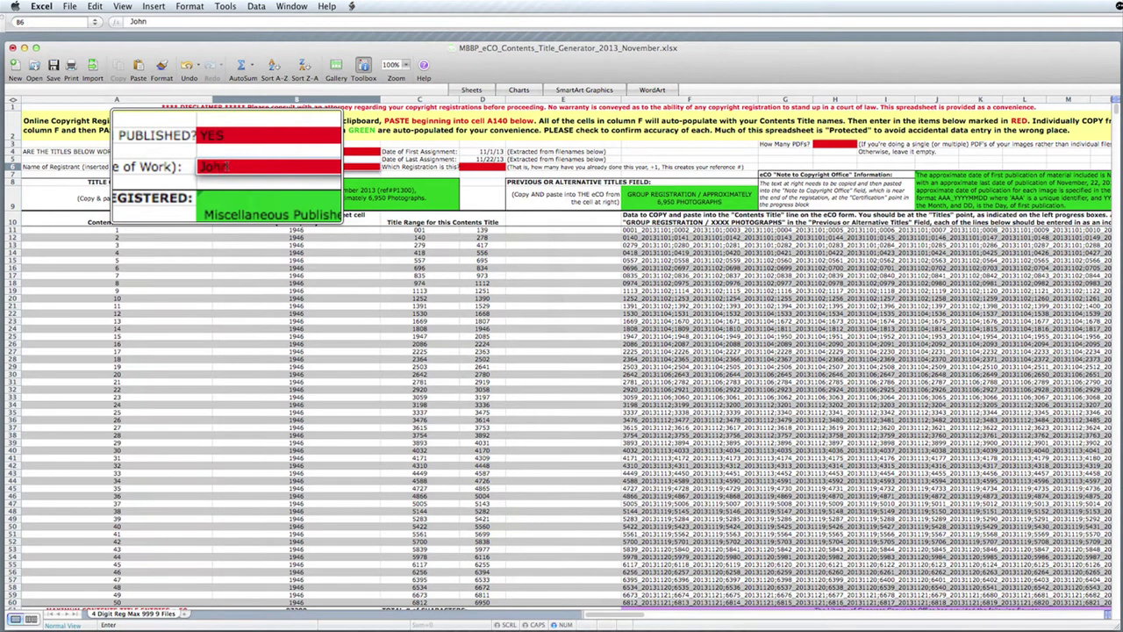
{"action": "type", "text": " Harrington"}
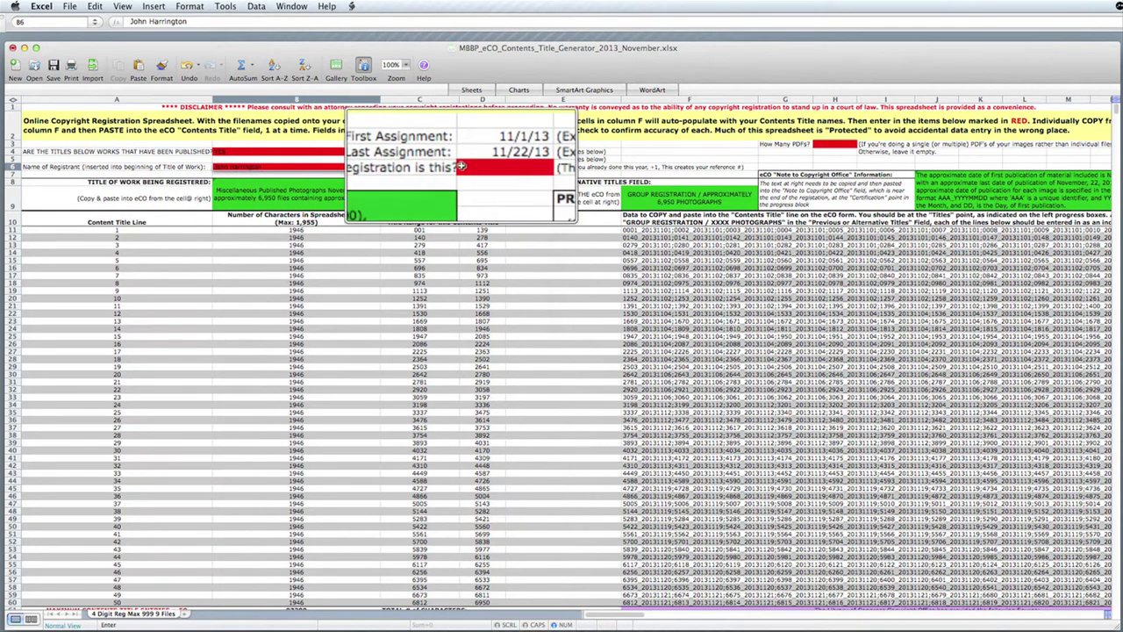
{"action": "left_click", "coordinate": [471, 166]}
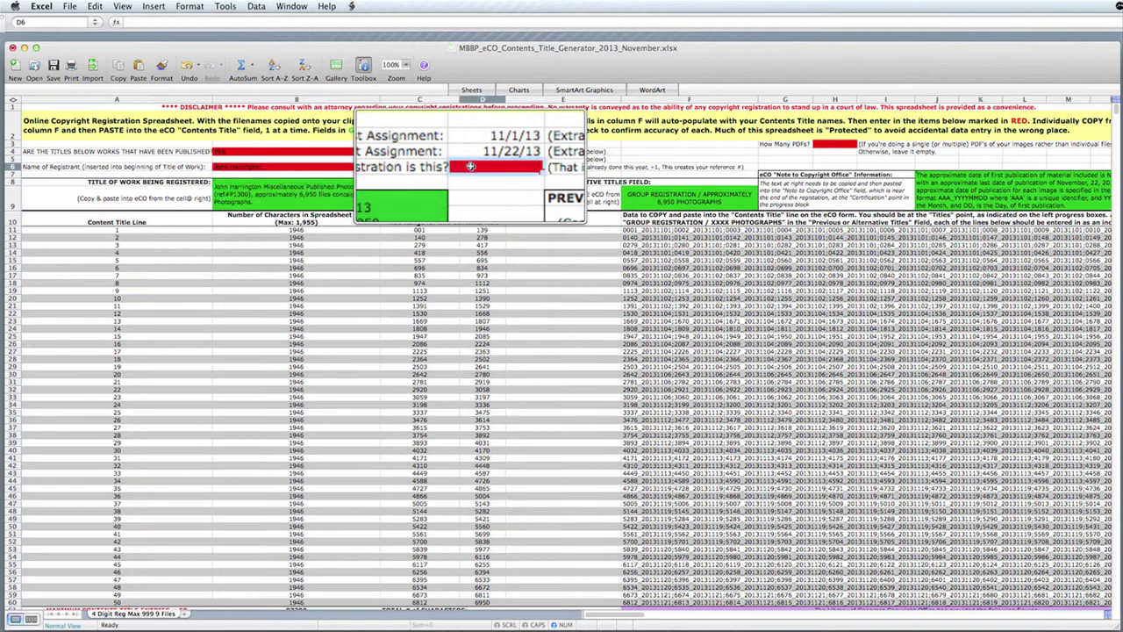
{"action": "type", "text": "11A"}
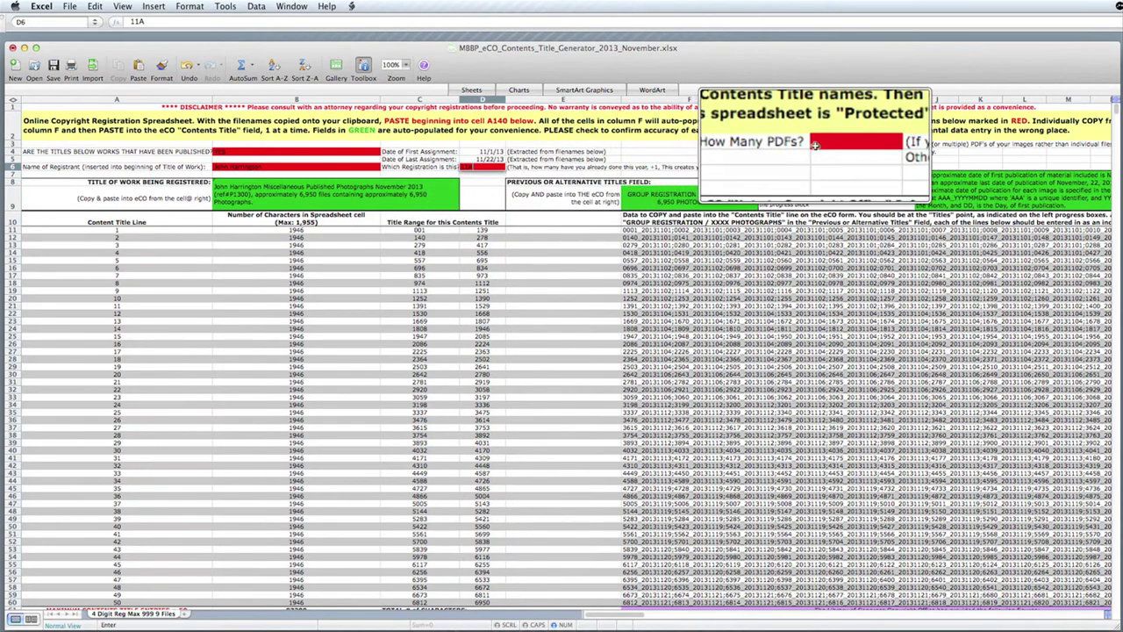
{"action": "left_click", "coordinate": [833, 144]}
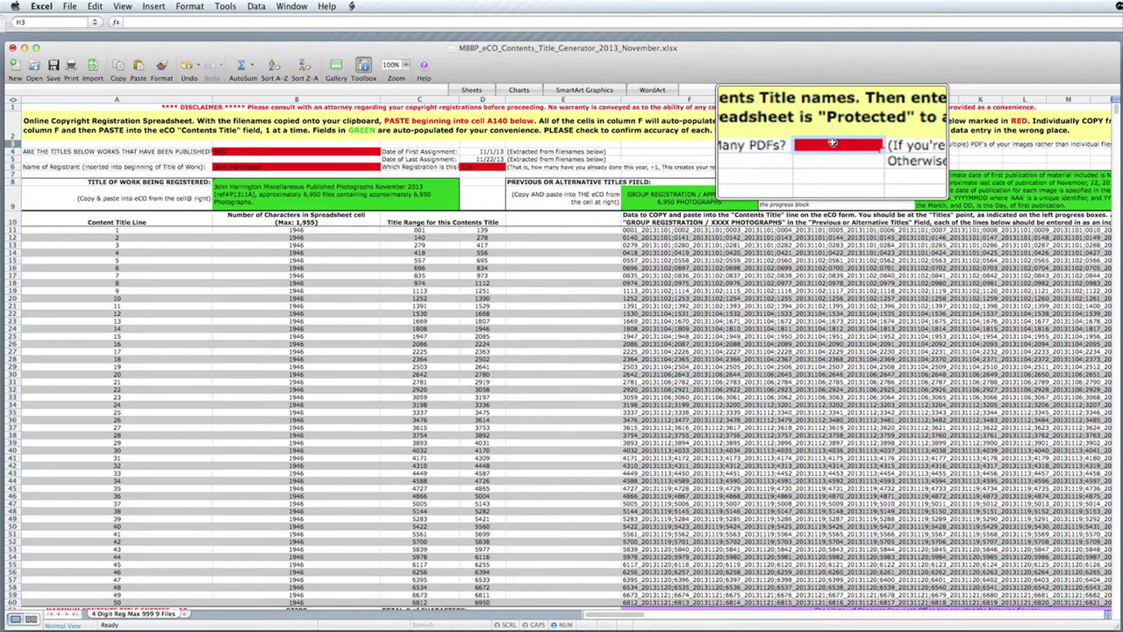
- Set the number of PDFs in H3 to 1 and review the generated title columns
{"action": "type", "text": "1"}
{"action": "key", "text": "Return"}
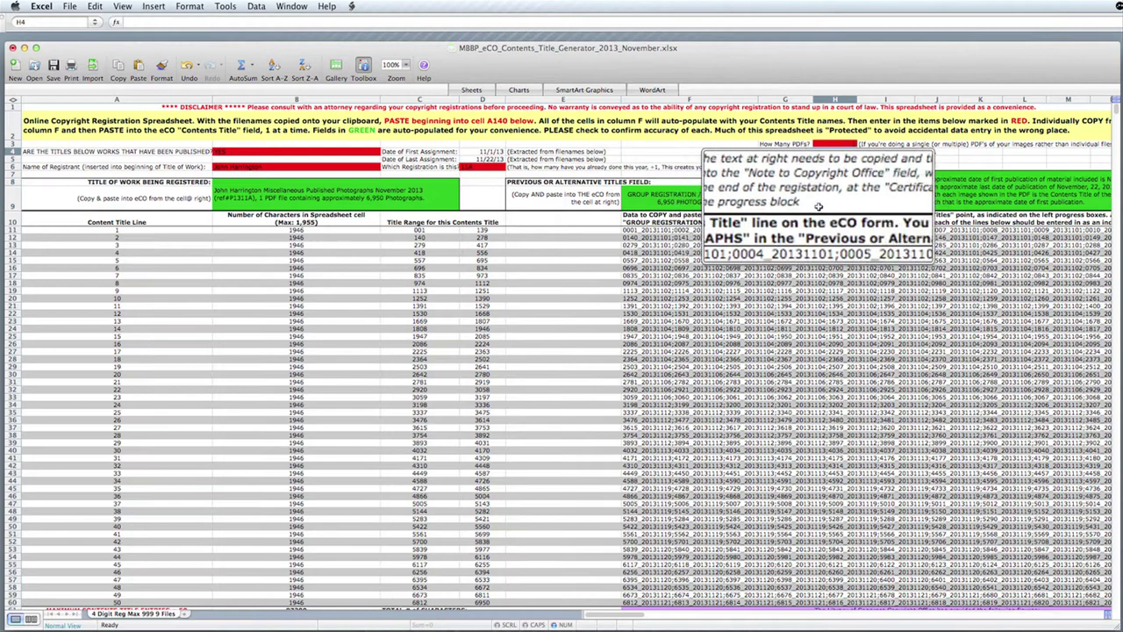
{"action": "scroll", "coordinate": [818, 206], "scroll_direction": "right", "scroll_amount": 3}
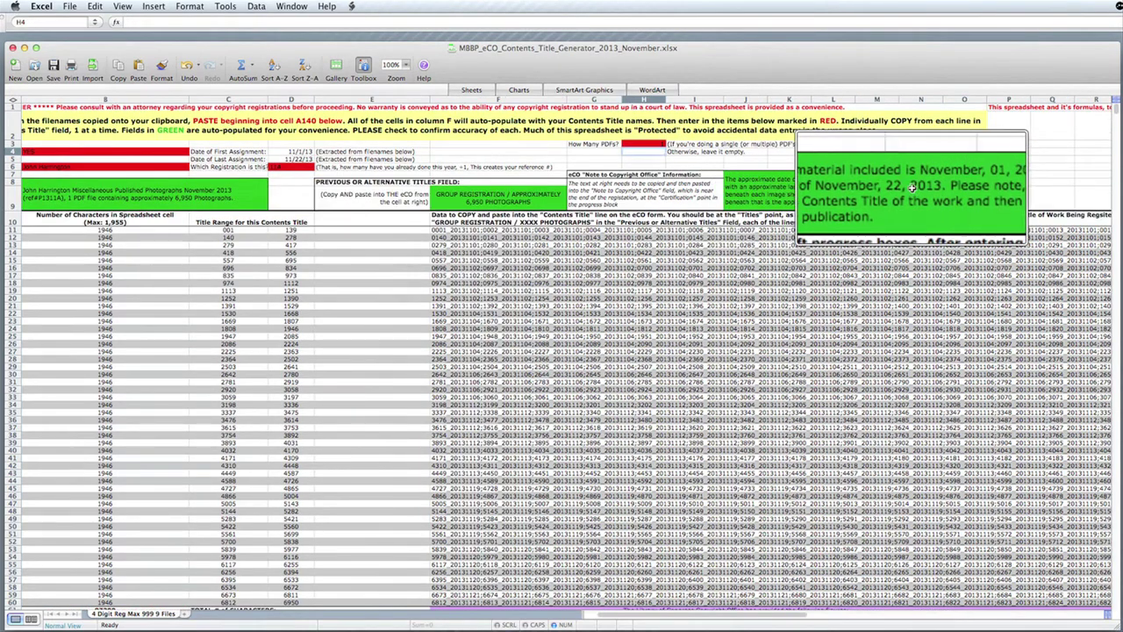
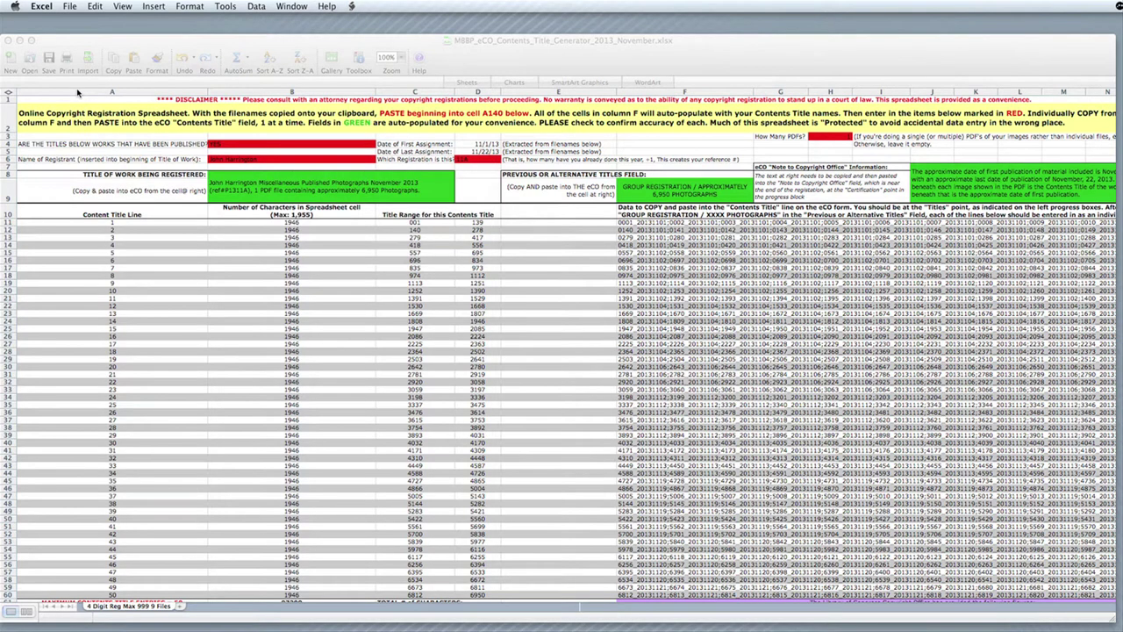
- Bring Excel forward and page down to the second registration section totalling 99,450 characters
{"action": "left_click", "coordinate": [151, 44]}
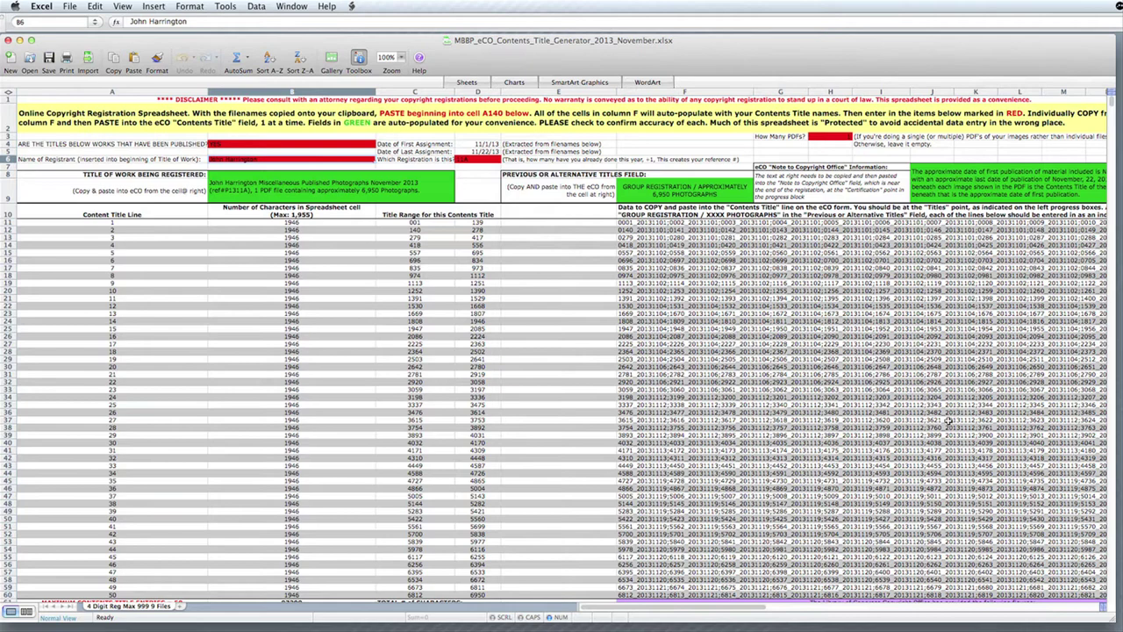
{"action": "left_click", "coordinate": [1111, 303]}
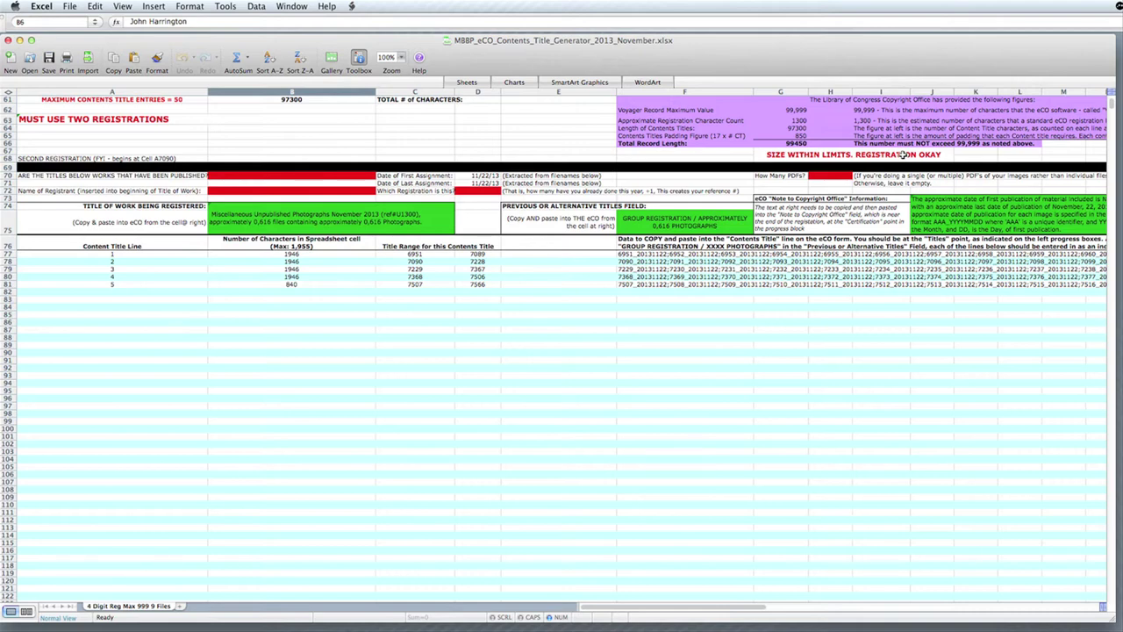
- Scroll back up to row 1 to review the first registration's 50 title lines
{"action": "scroll", "coordinate": [902, 155], "scroll_direction": "up", "scroll_amount": 5}
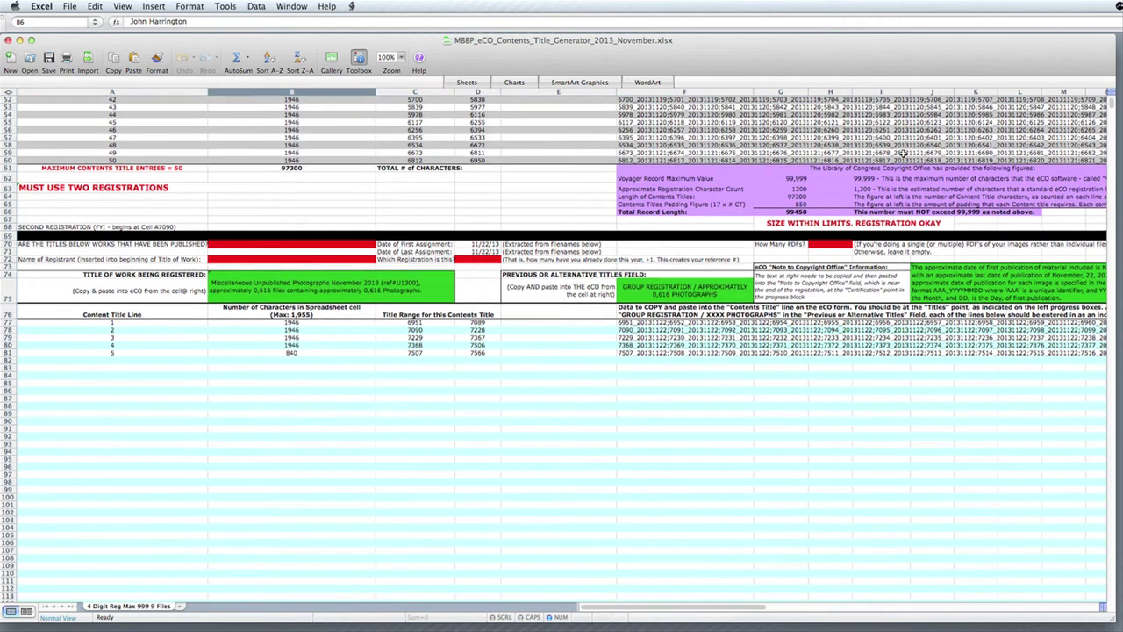
{"action": "scroll", "coordinate": [903, 155], "scroll_direction": "up", "scroll_amount": 4}
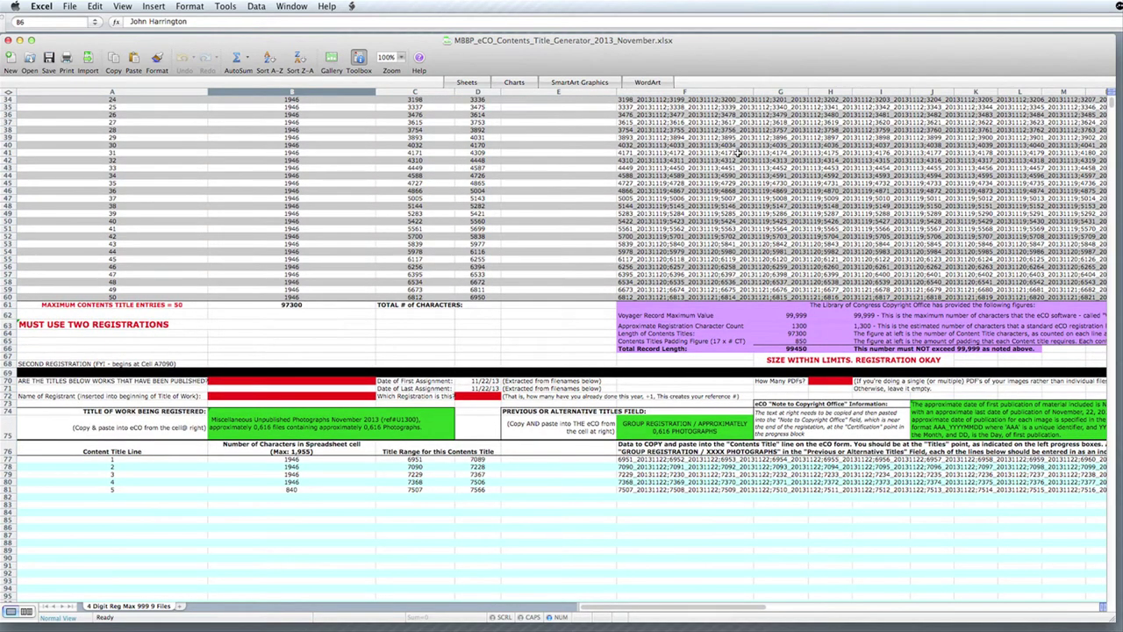
{"action": "scroll", "coordinate": [445, 324], "scroll_direction": "up", "scroll_amount": 5}
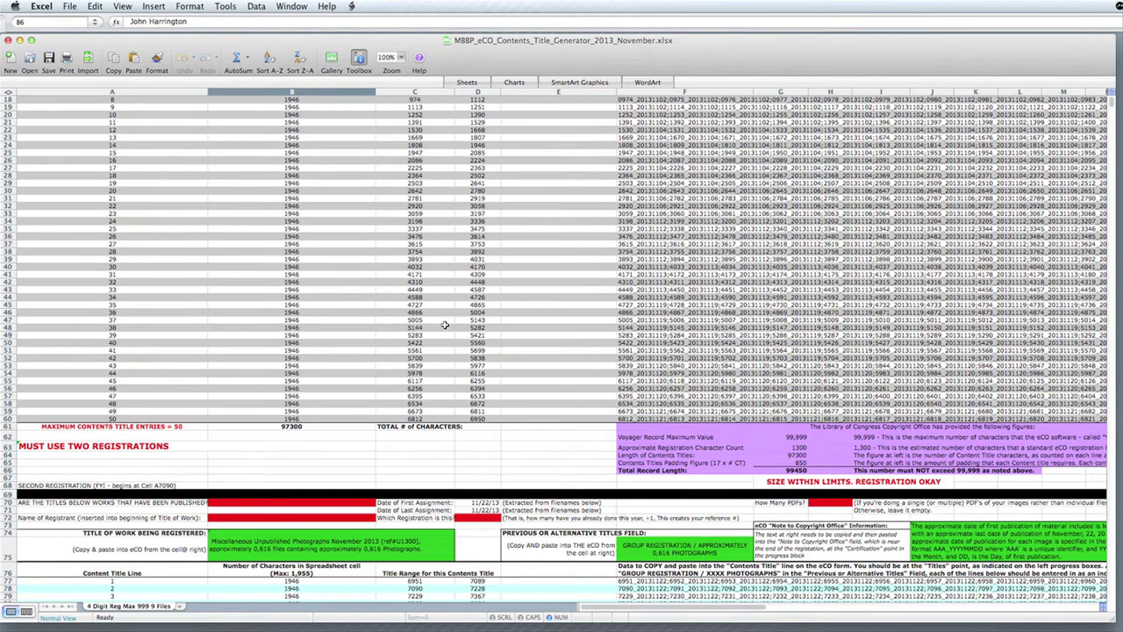
{"action": "scroll", "coordinate": [445, 325], "scroll_direction": "up", "scroll_amount": 5}
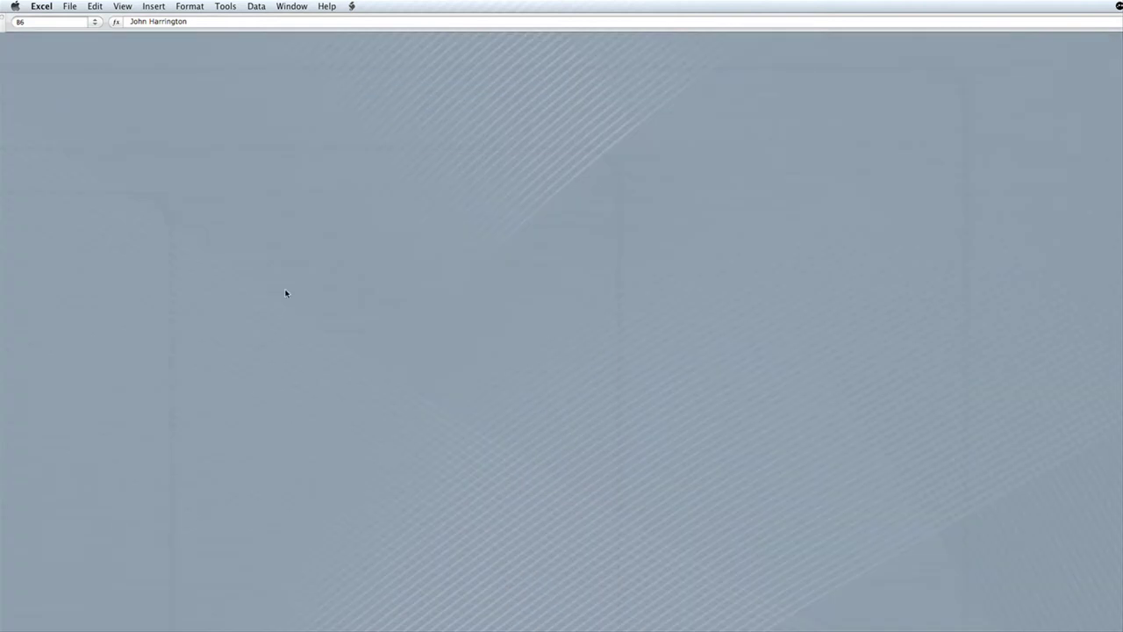
- Switch to Photo Mechanic and open the recent folder November_Online_Registration_Combined_Files
{"action": "key", "text": "super+Tab"}
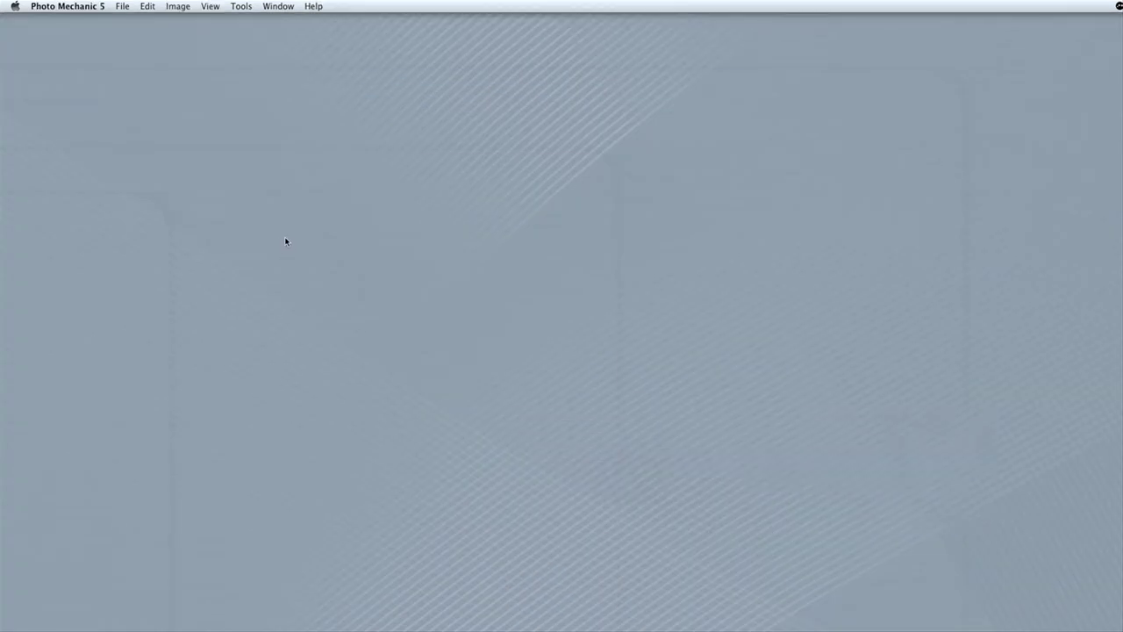
{"action": "left_click", "coordinate": [126, 4]}
{"action": "mouse_move", "coordinate": [148, 54]}
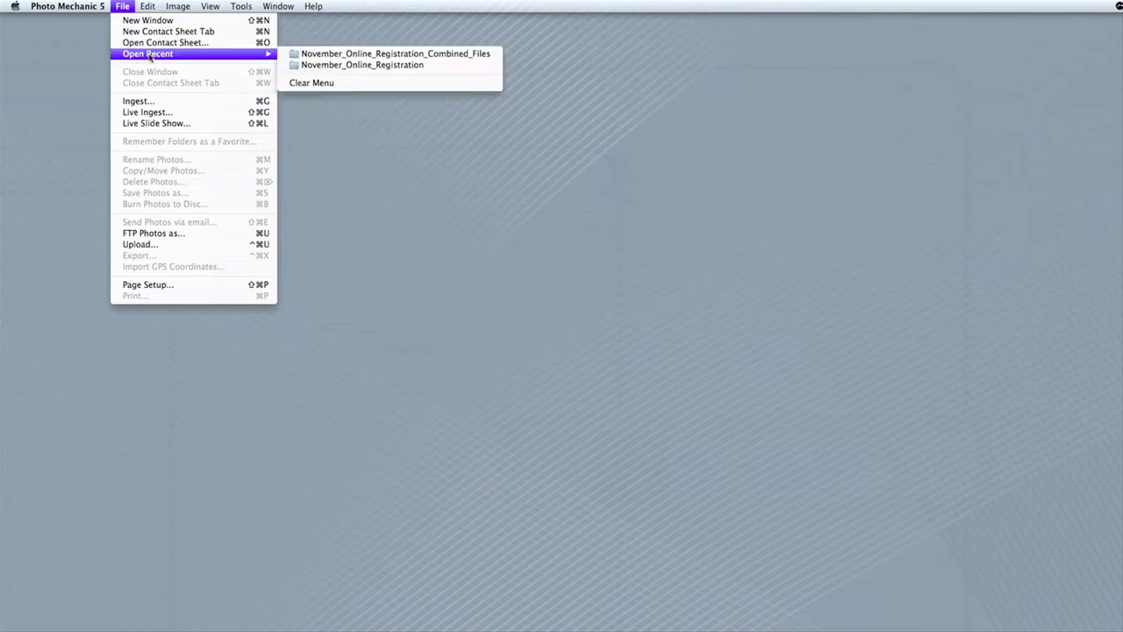
{"action": "left_click", "coordinate": [339, 55]}
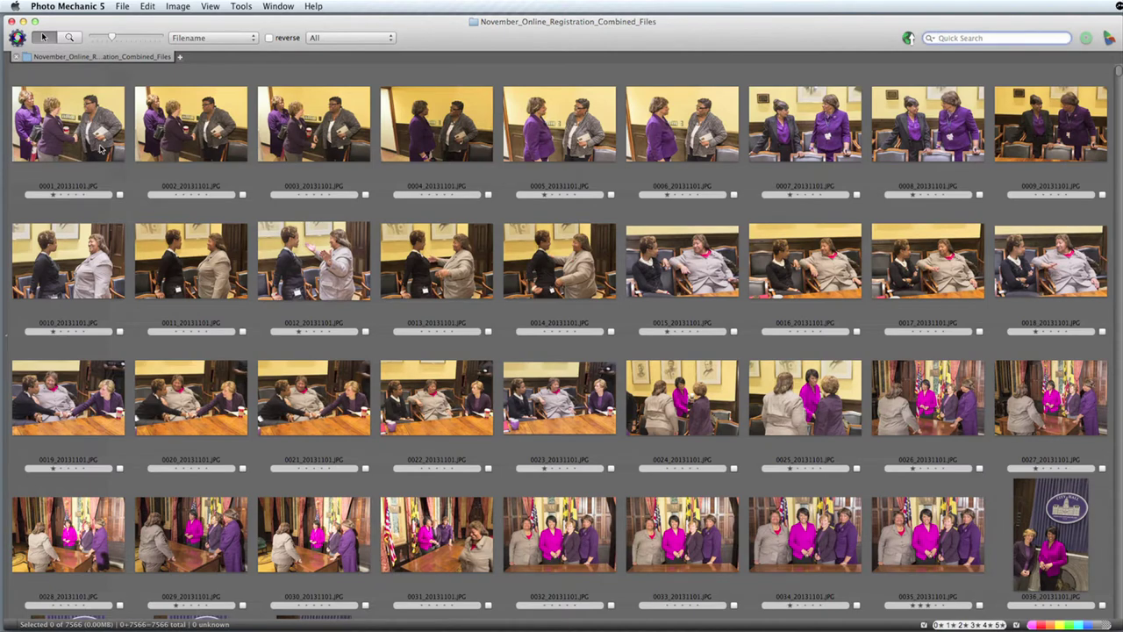
- Select photos 0001_20131101 through 6950_20131122 on the contact sheet
{"action": "left_click", "coordinate": [101, 150]}
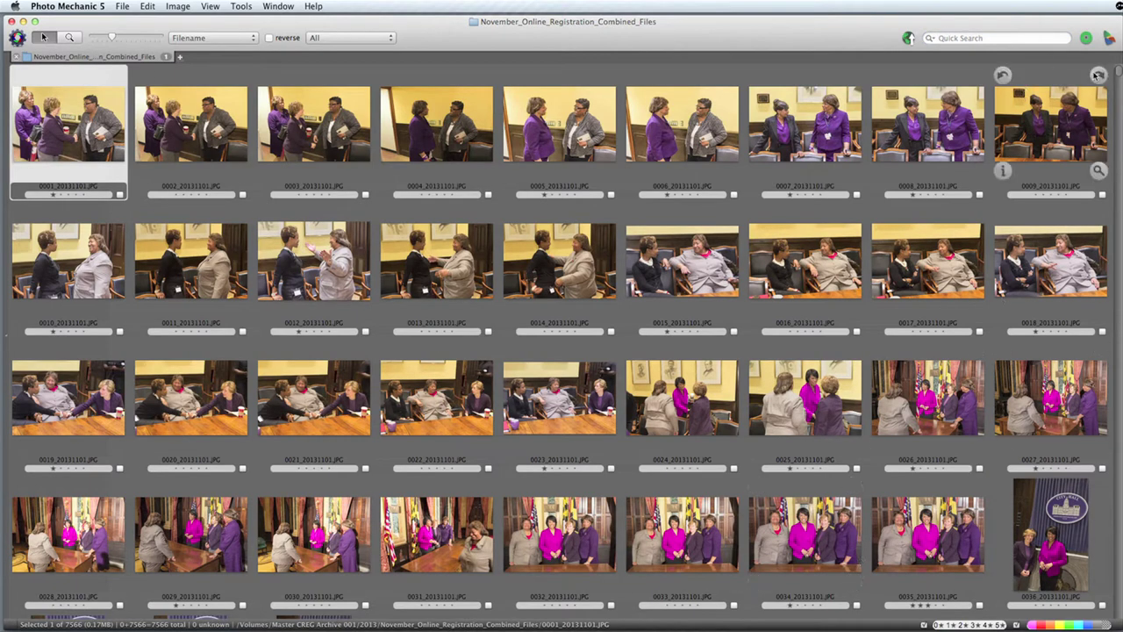
{"action": "left_click_drag", "start_coordinate": [1119, 73], "coordinate": [1083, 571]}
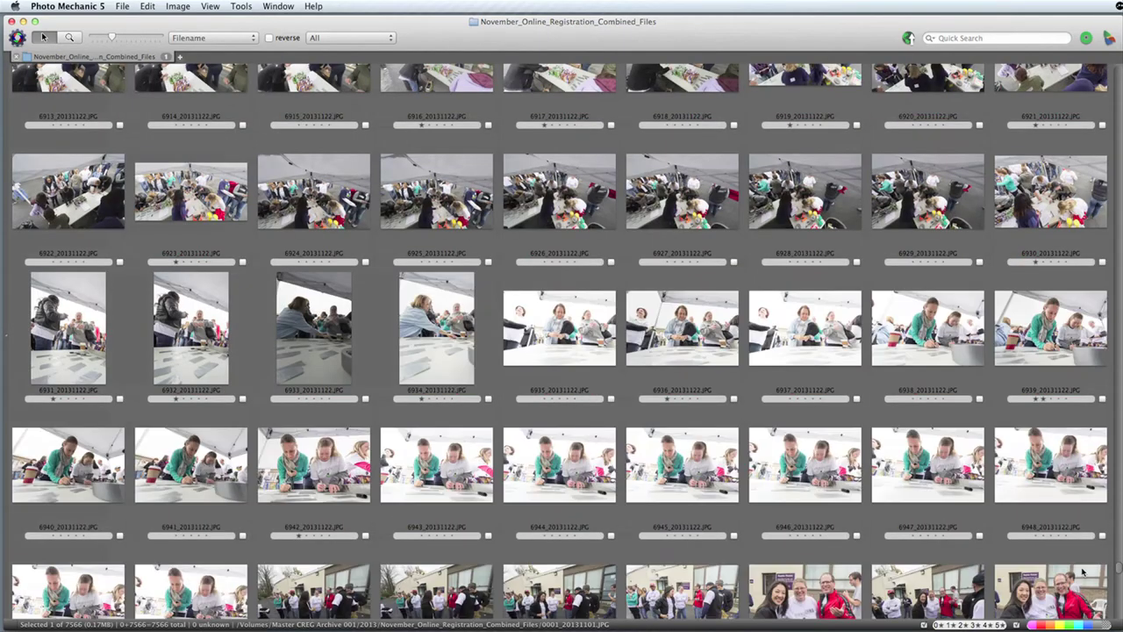
{"action": "scroll", "coordinate": [1082, 573], "scroll_direction": "down", "scroll_amount": 5}
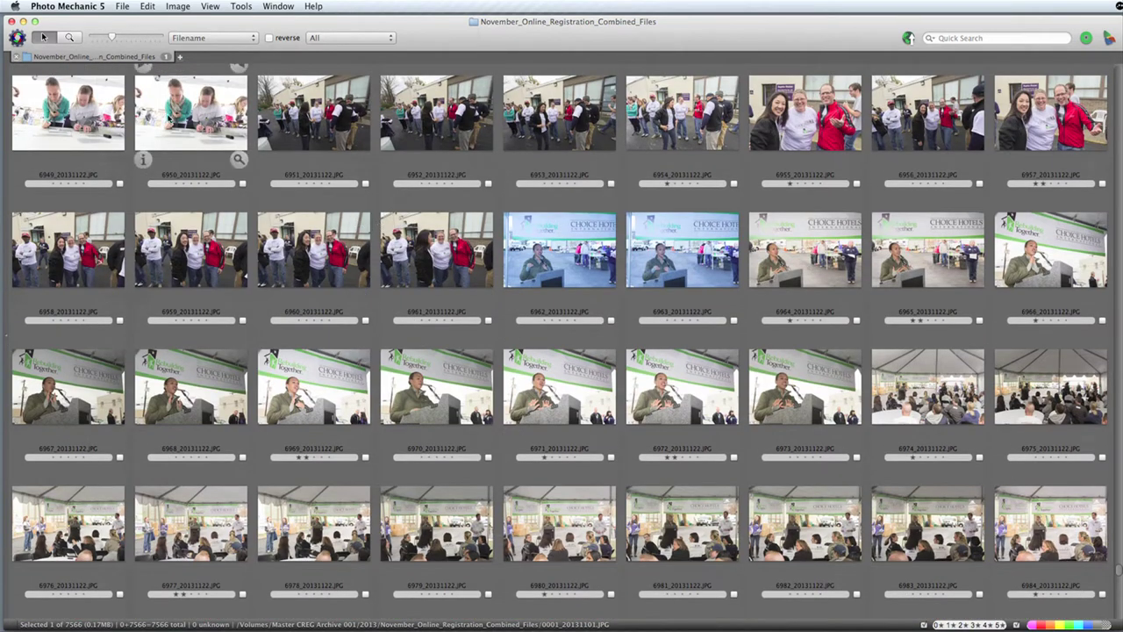
{"action": "scroll", "coordinate": [176, 122], "scroll_direction": "up", "scroll_amount": 1}
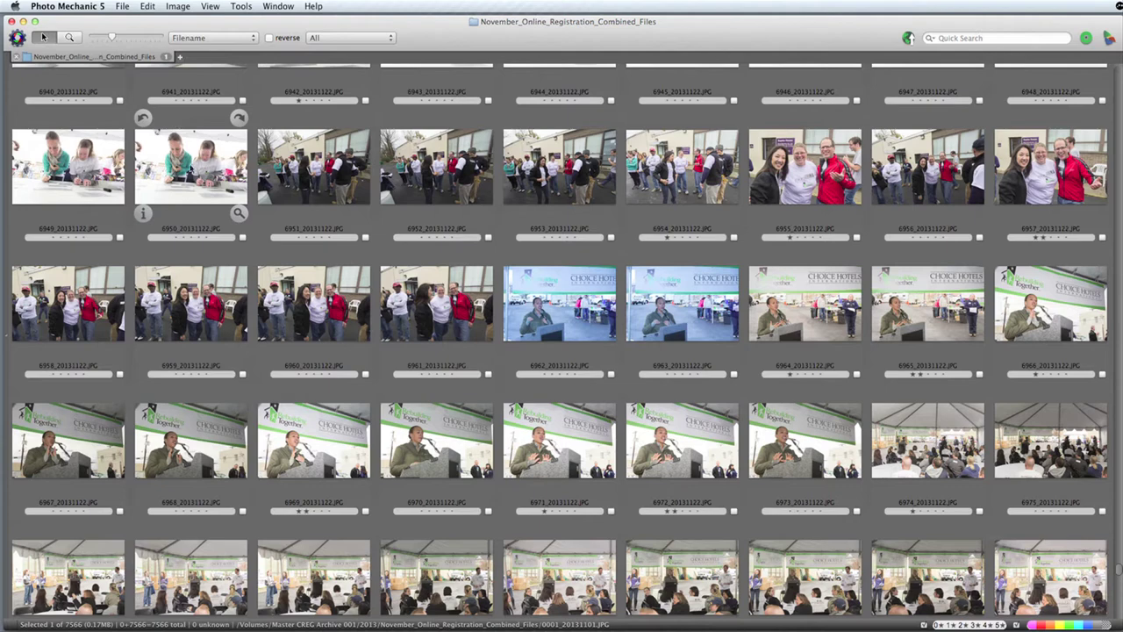
{"action": "scroll", "coordinate": [202, 174], "scroll_direction": "up", "scroll_amount": 3}
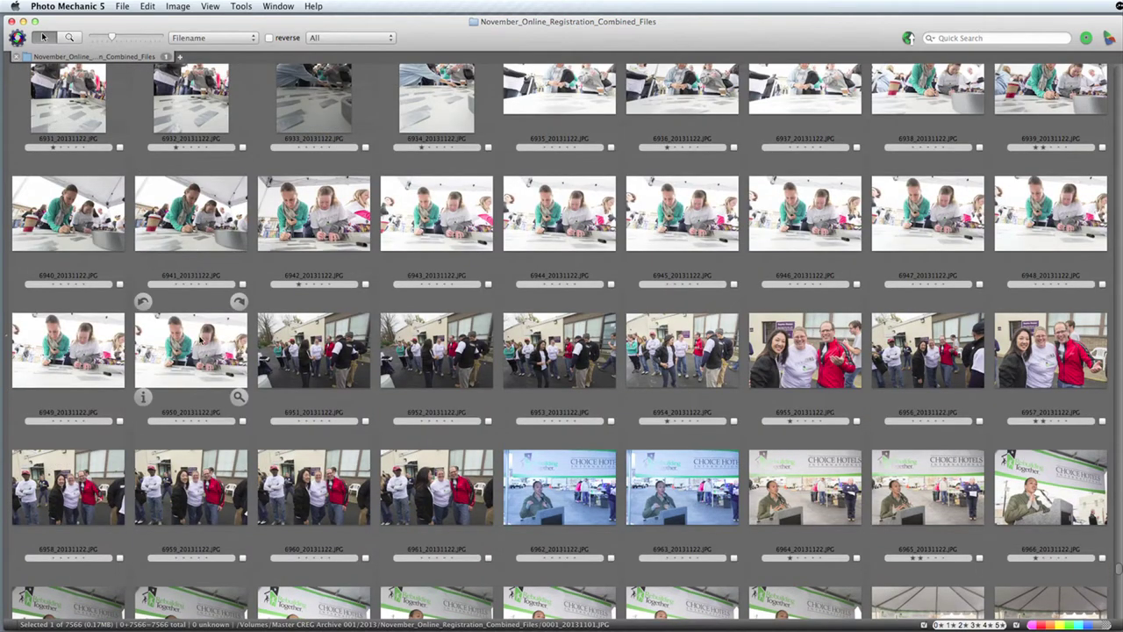
{"action": "left_click", "coordinate": [200, 341], "text": "shift"}
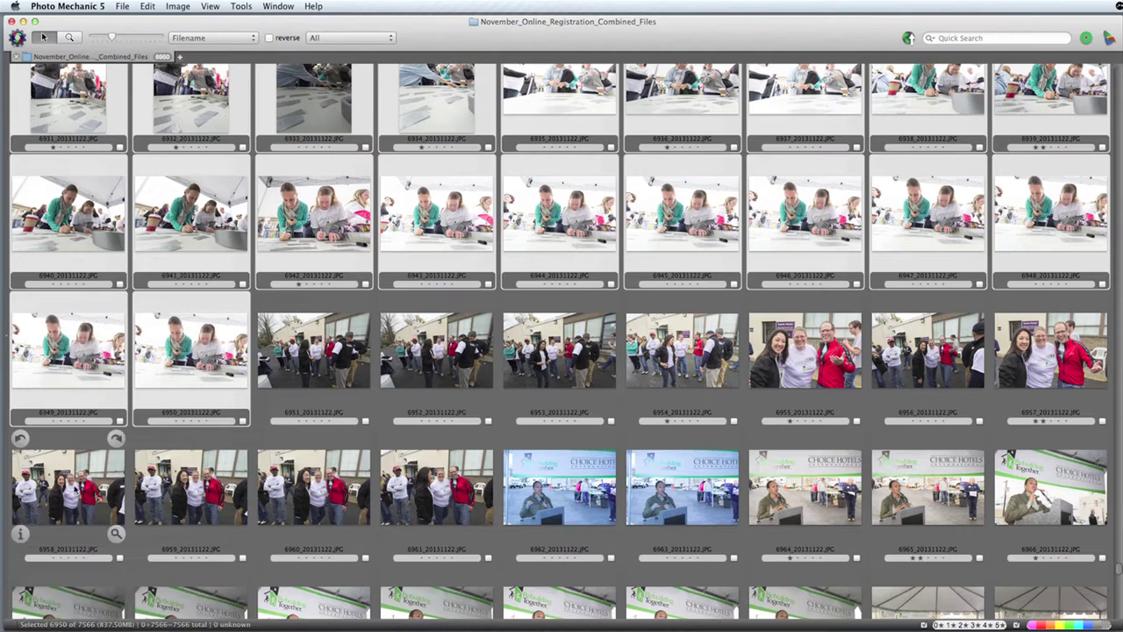
- Open the contact sheet Print Settings for the 6,950 photos, then select Excel cell B8
{"action": "left_click", "coordinate": [121, 6]}
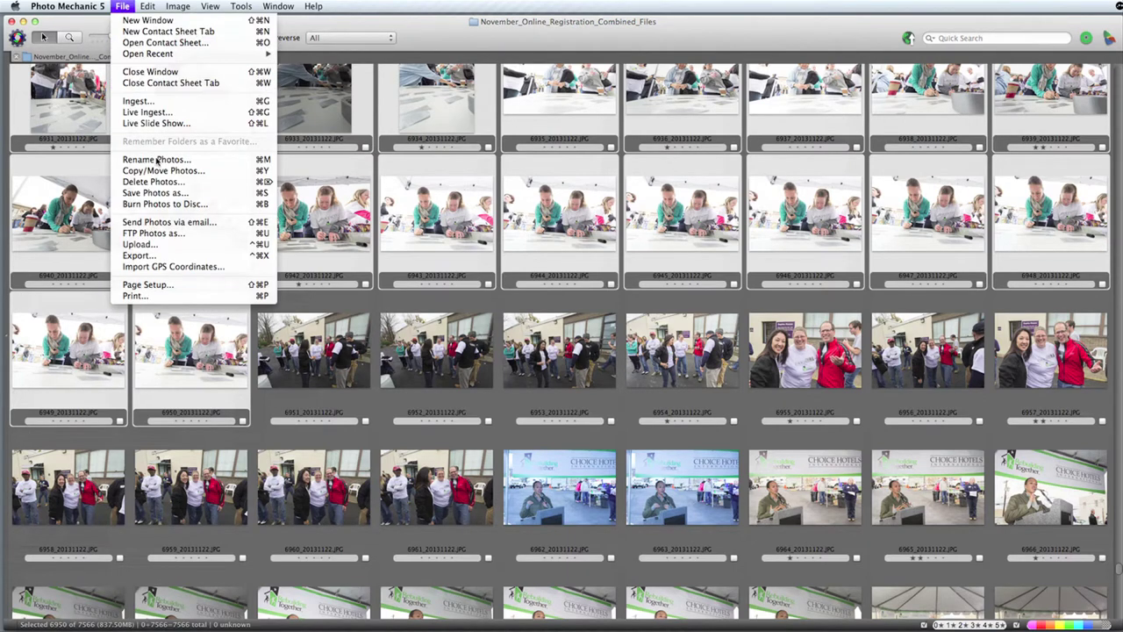
{"action": "left_click", "coordinate": [185, 297]}
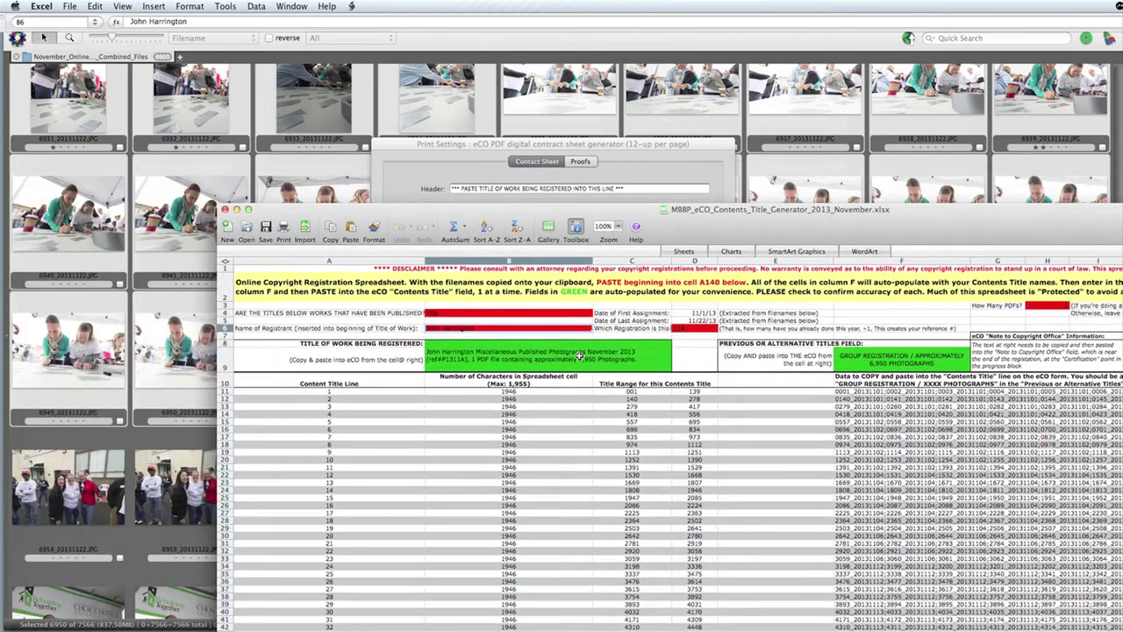
{"action": "left_click", "coordinate": [581, 356]}
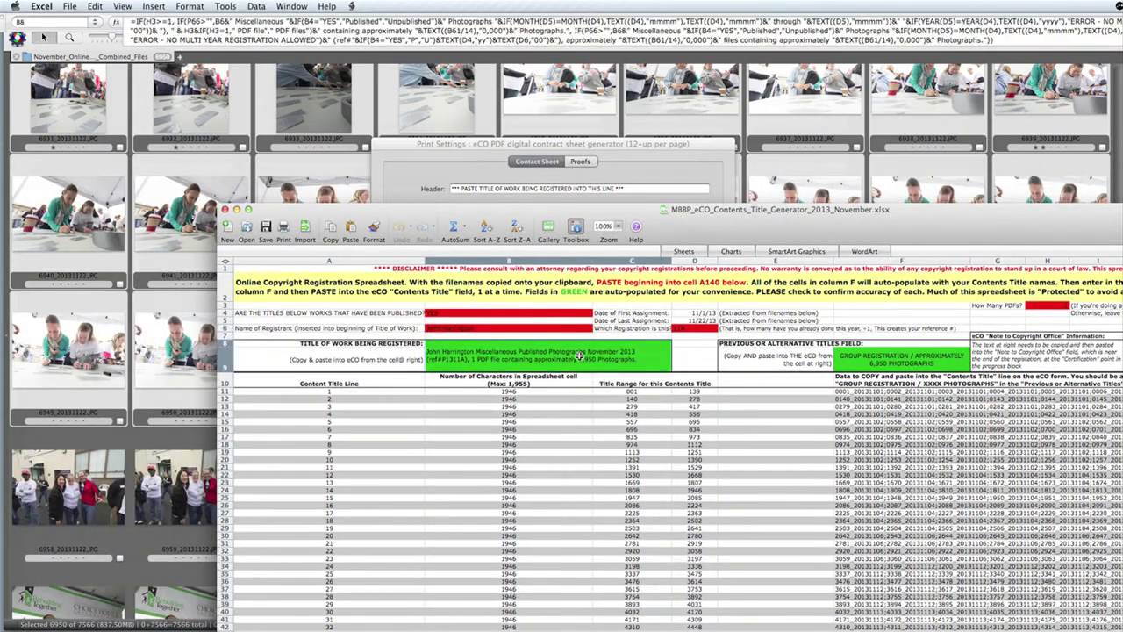
- Copy the title of work from B8 and select the placeholder Header text in Print Settings
{"action": "left_click", "coordinate": [95, 7]}
{"action": "left_click", "coordinate": [98, 59]}
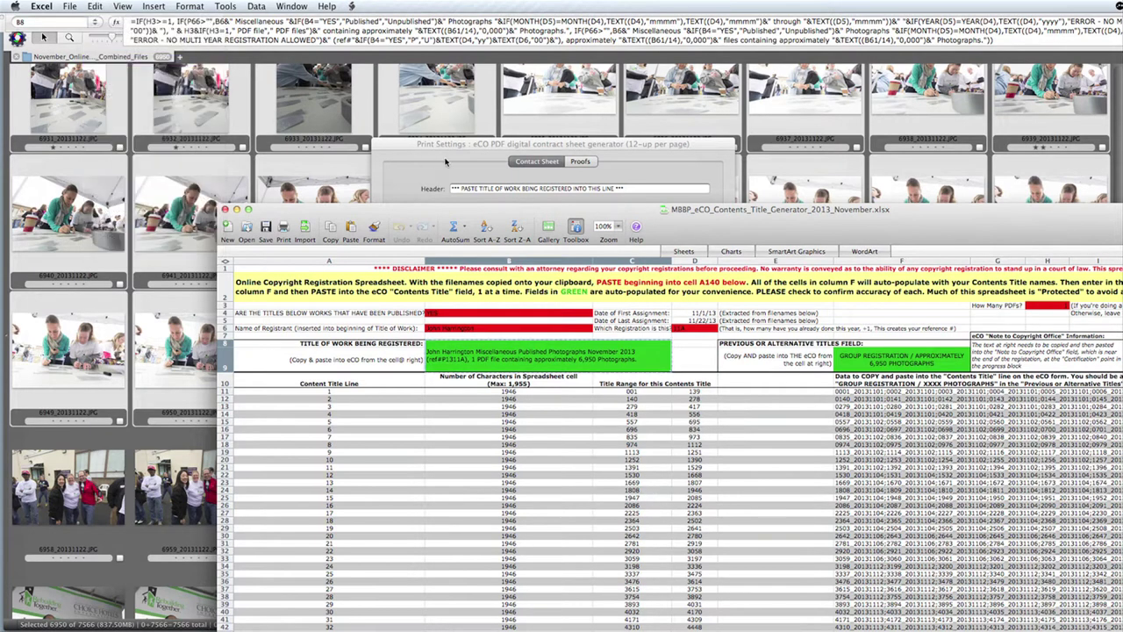
{"action": "left_click", "coordinate": [445, 162]}
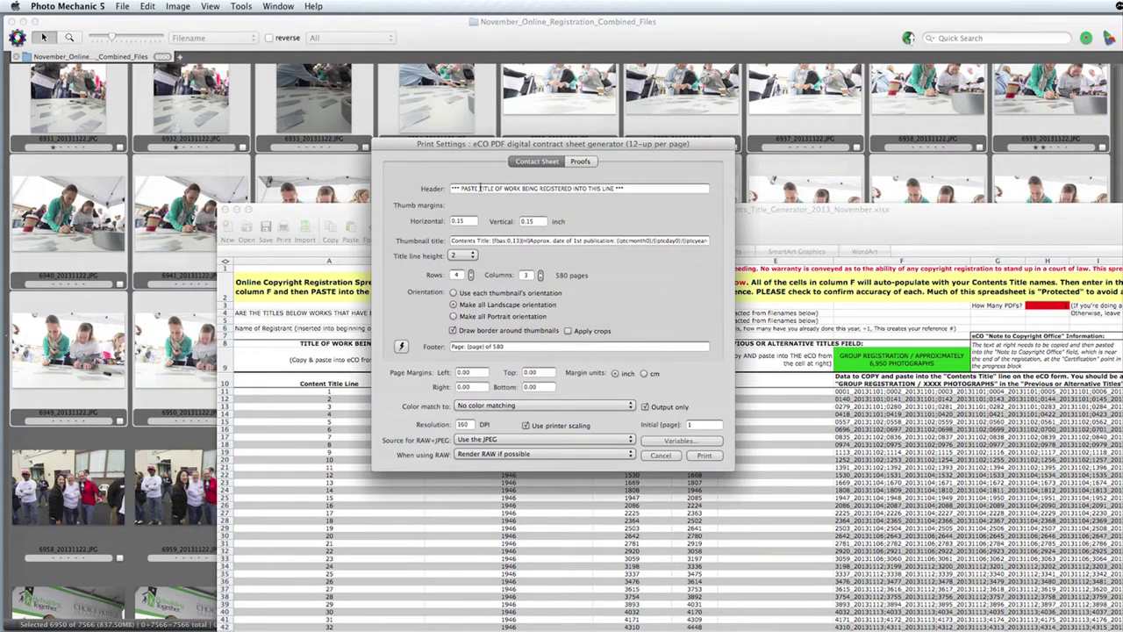
{"action": "left_click_drag", "start_coordinate": [628, 189], "coordinate": [400, 163]}
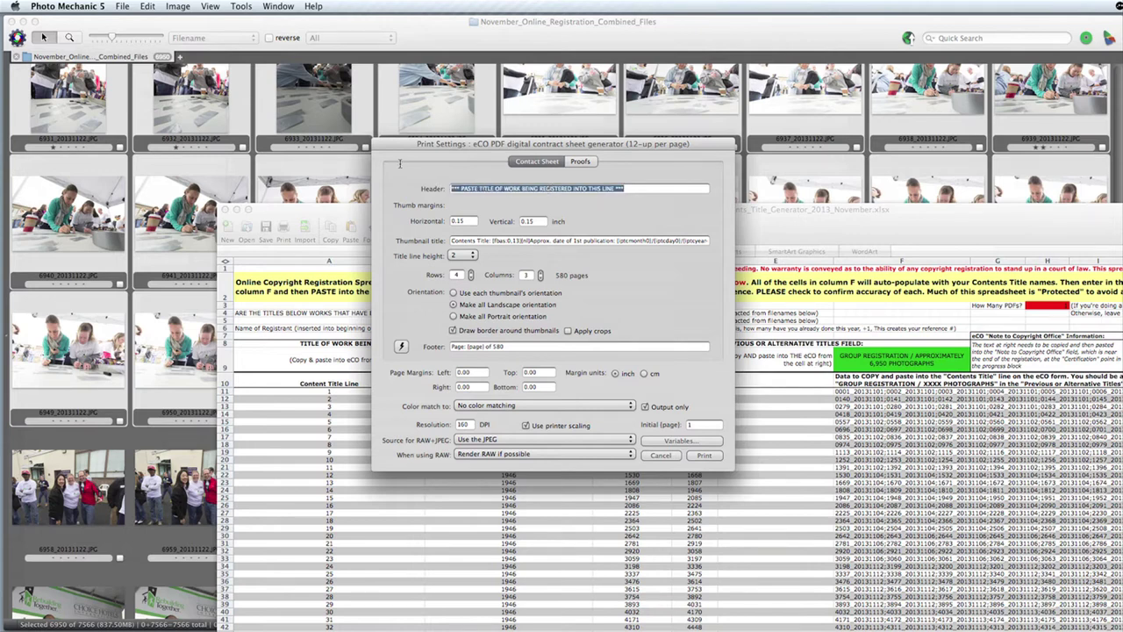
{"action": "left_click", "coordinate": [151, 7]}
- Paste the title into the Header, close {iptcyear4 with '}', and print the 580 pages
{"action": "left_click", "coordinate": [167, 74]}
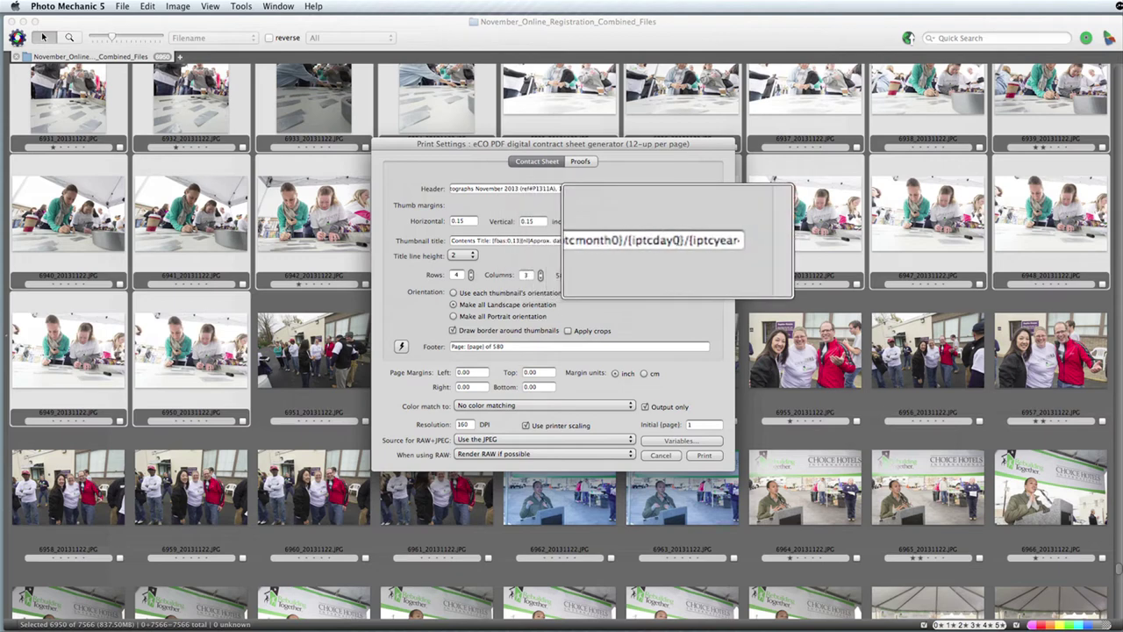
{"action": "left_click", "coordinate": [628, 240]}
{"action": "type", "text": "}"}
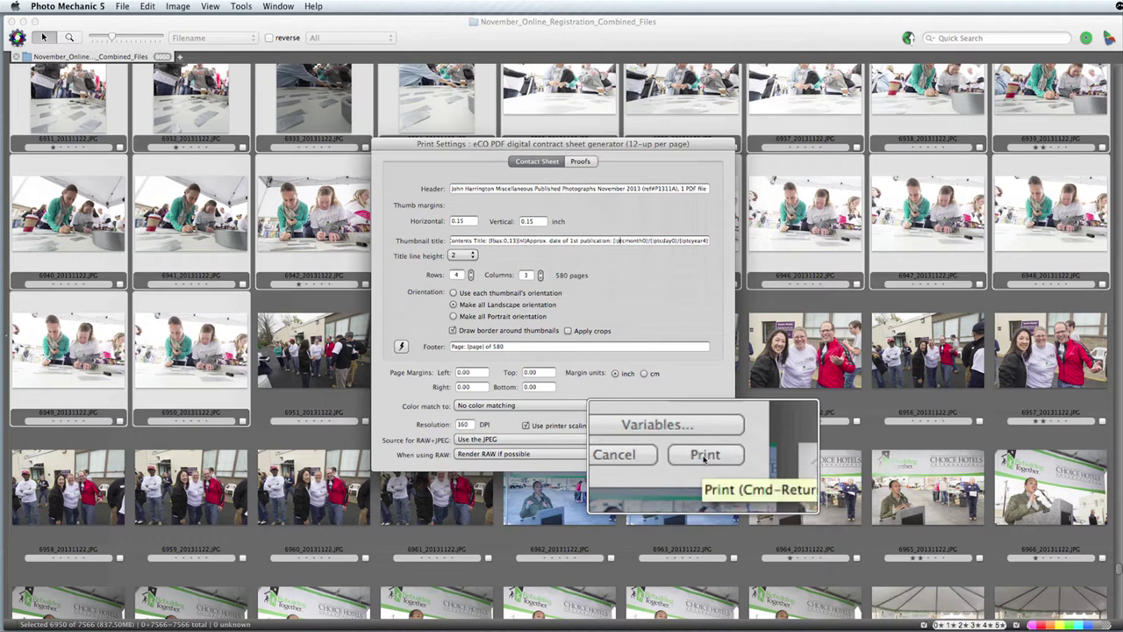
{"action": "left_click", "coordinate": [704, 455]}
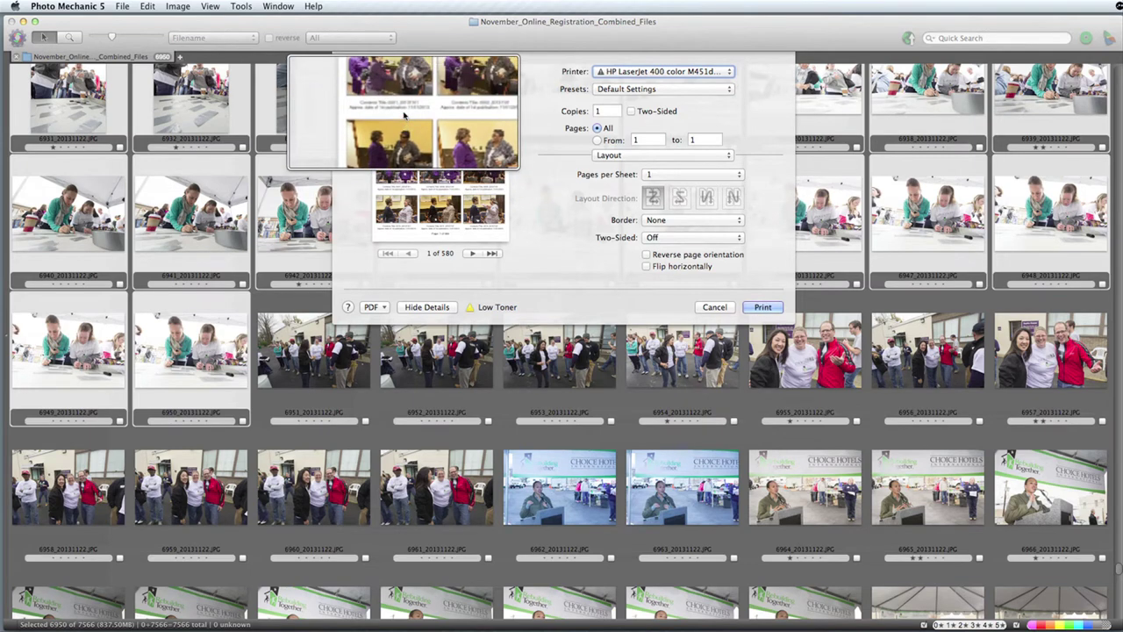
{"action": "left_click", "coordinate": [373, 306]}
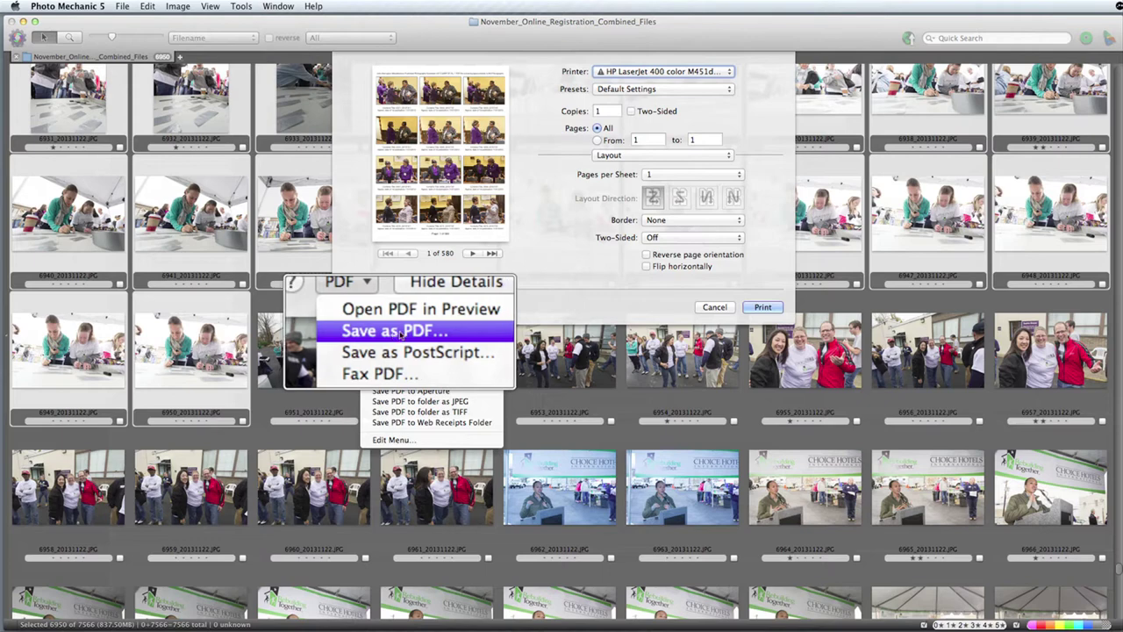
- Save the contact sheets as a Desktop PDF named with the registrant prefix and _2013_November_REFP1311A
{"action": "left_click", "coordinate": [396, 331]}
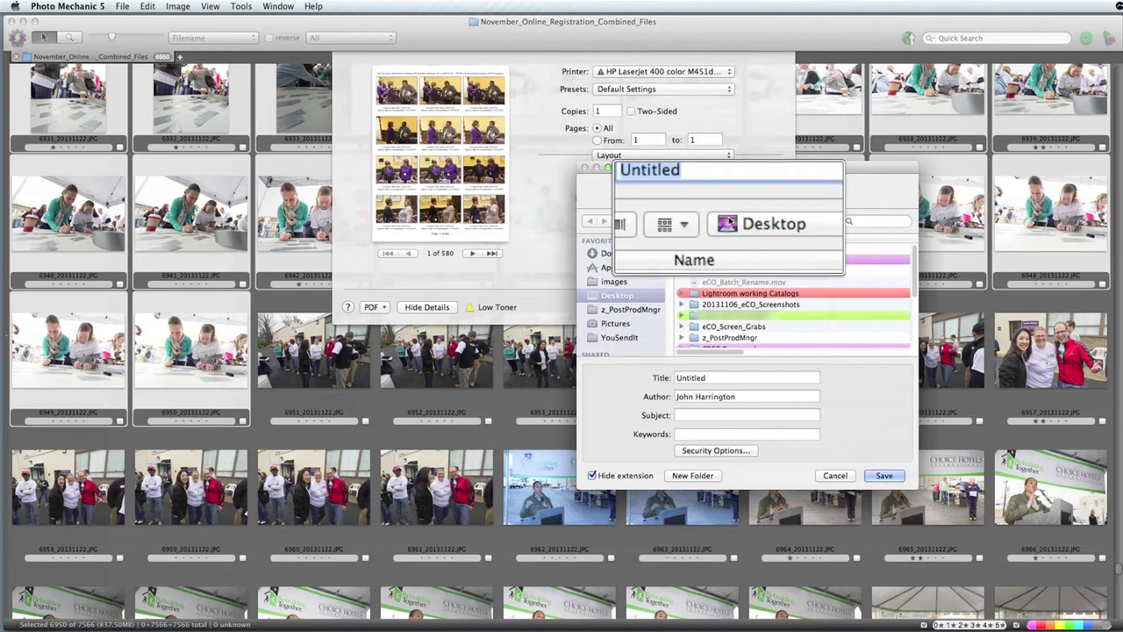
{"action": "type", "text": "JH"}
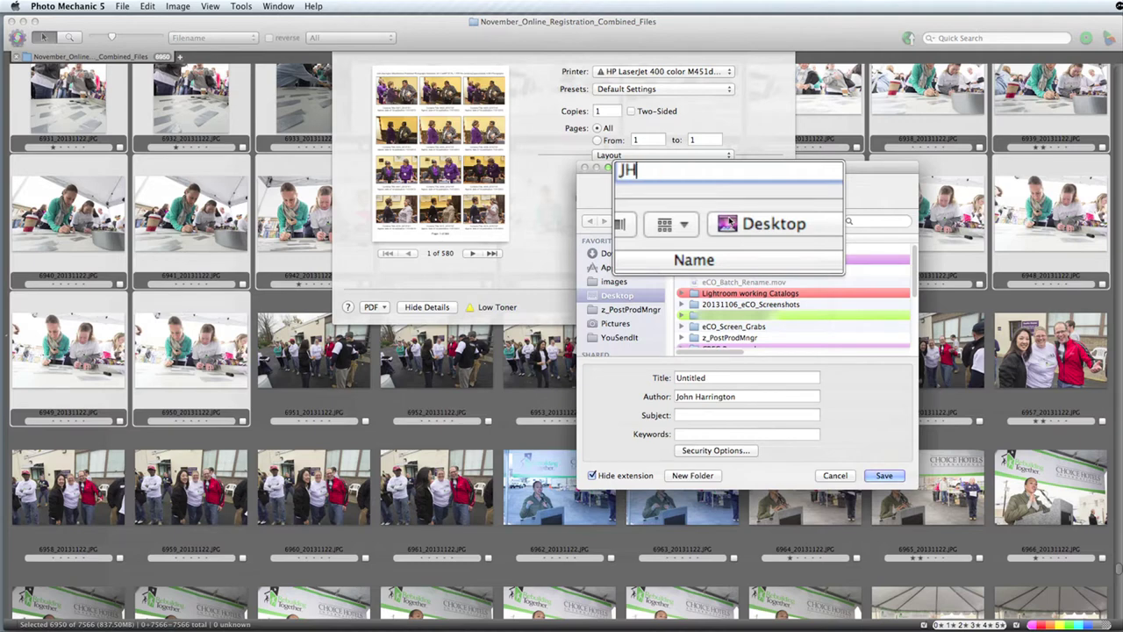
{"action": "type", "text": "arrington"}
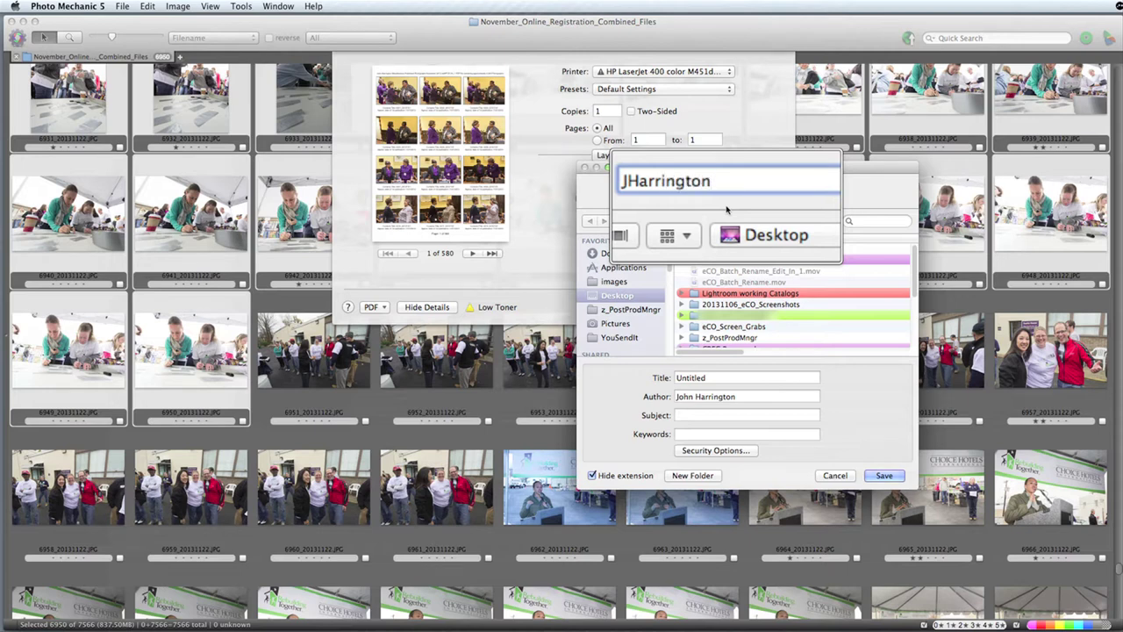
{"action": "type", "text": "_2013_Novembe"}
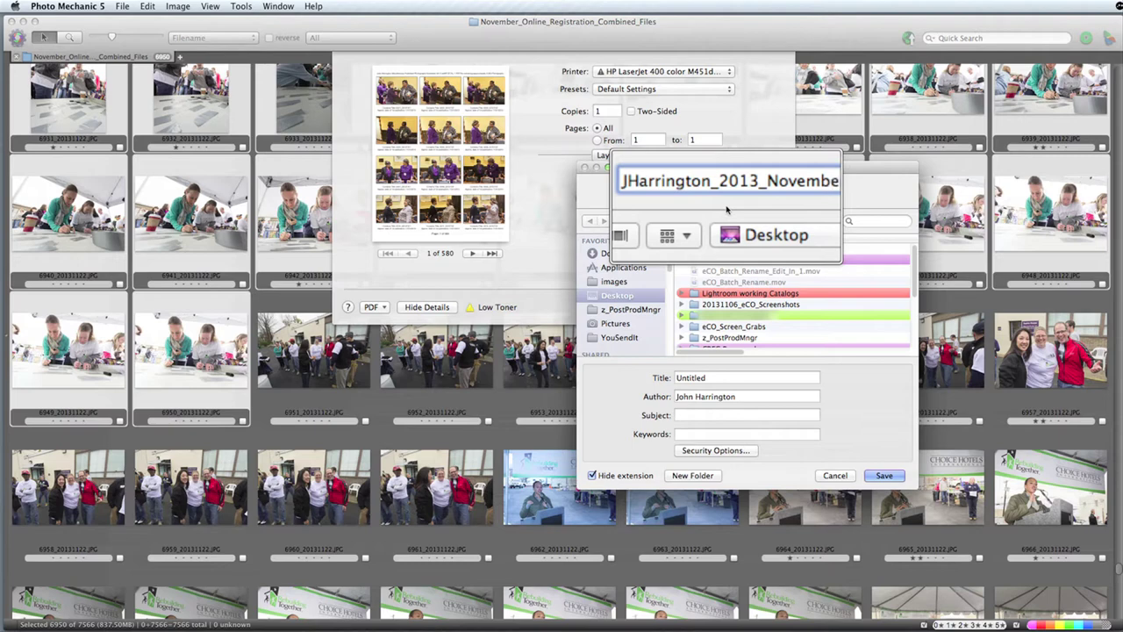
{"action": "type", "text": "r"}
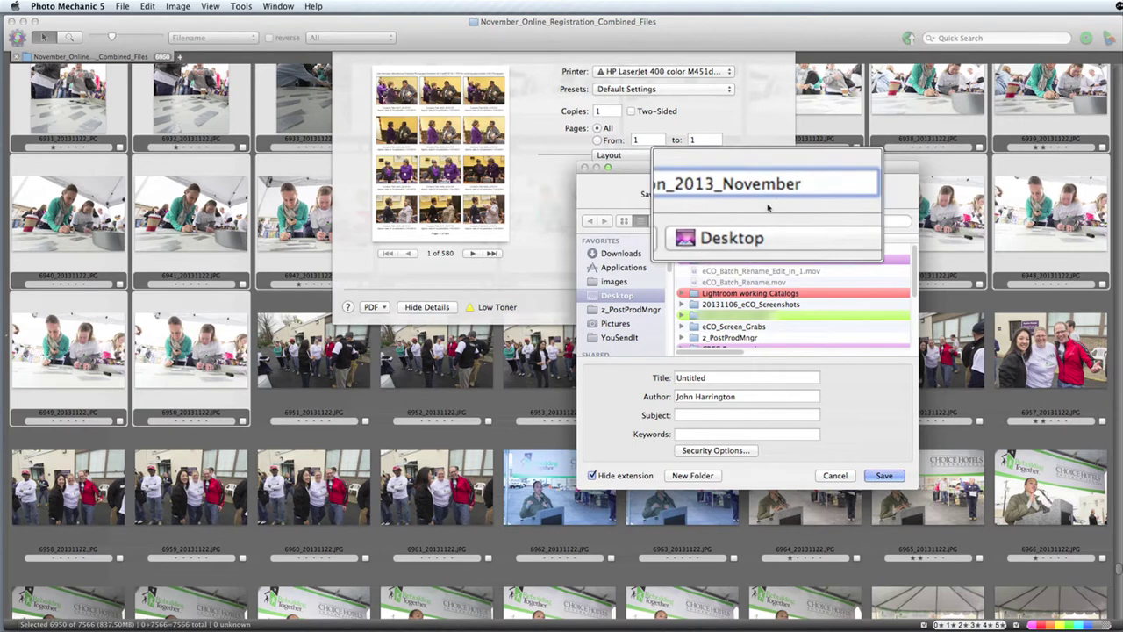
{"action": "type", "text": "_"}
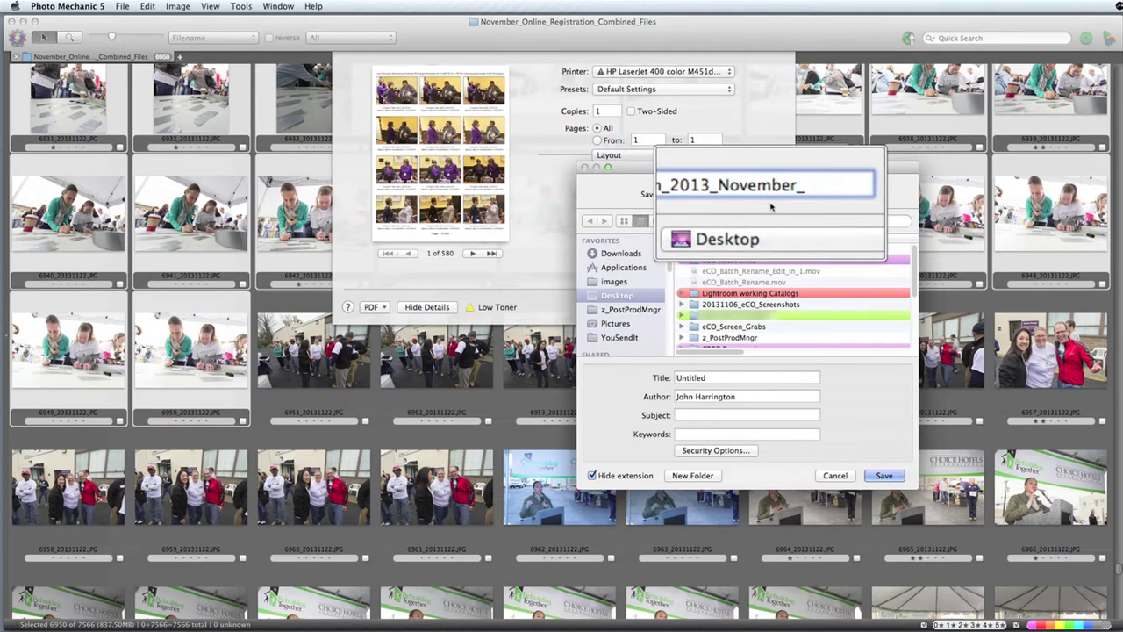
{"action": "type", "text": "REF"}
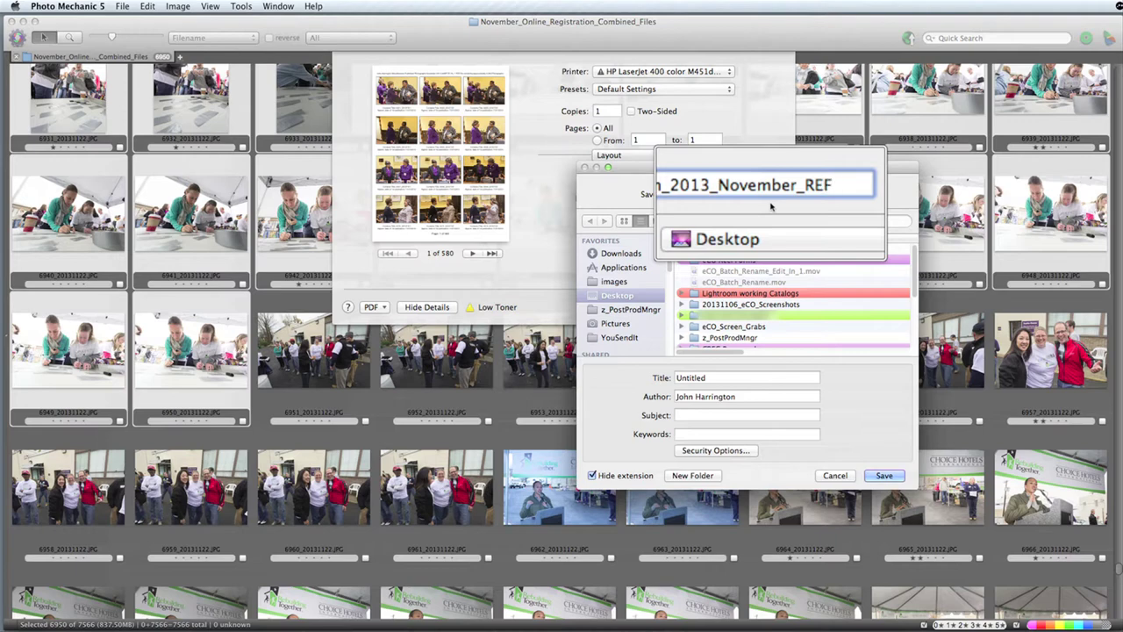
{"action": "type", "text": "P"}
{"action": "type", "text": "1311A"}
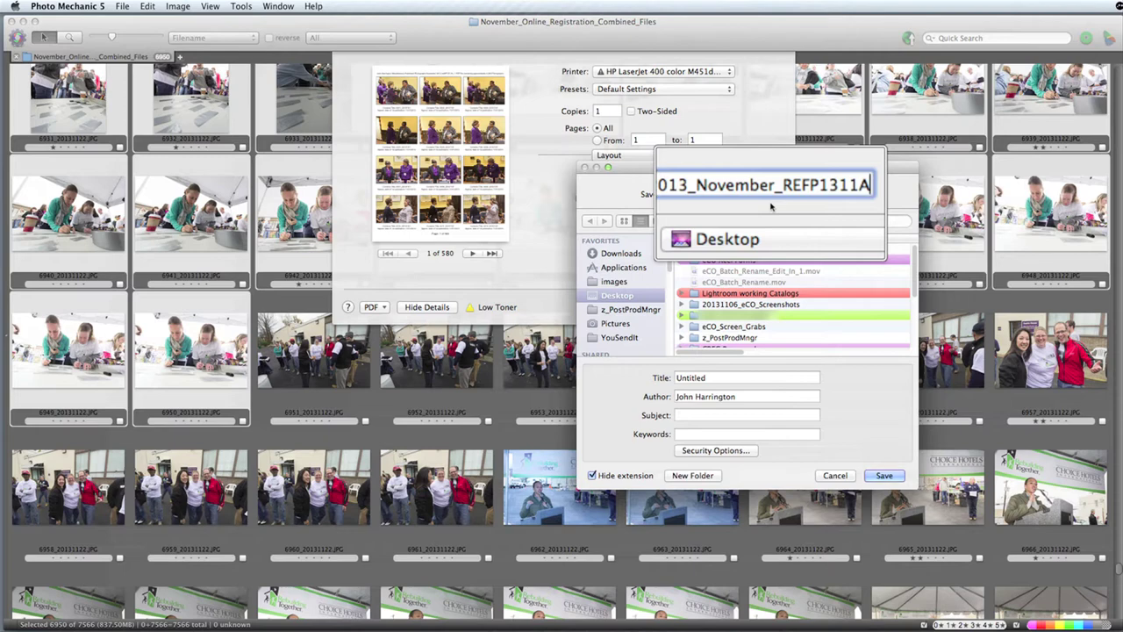
{"action": "key", "text": "Return"}
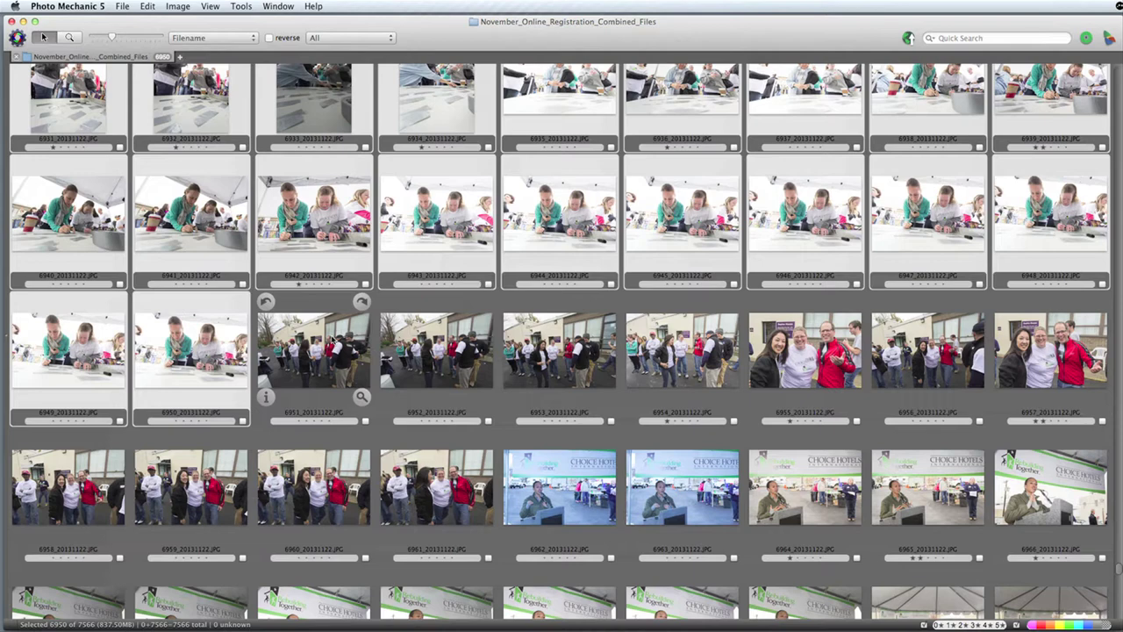
{"action": "left_click", "coordinate": [331, 340]}
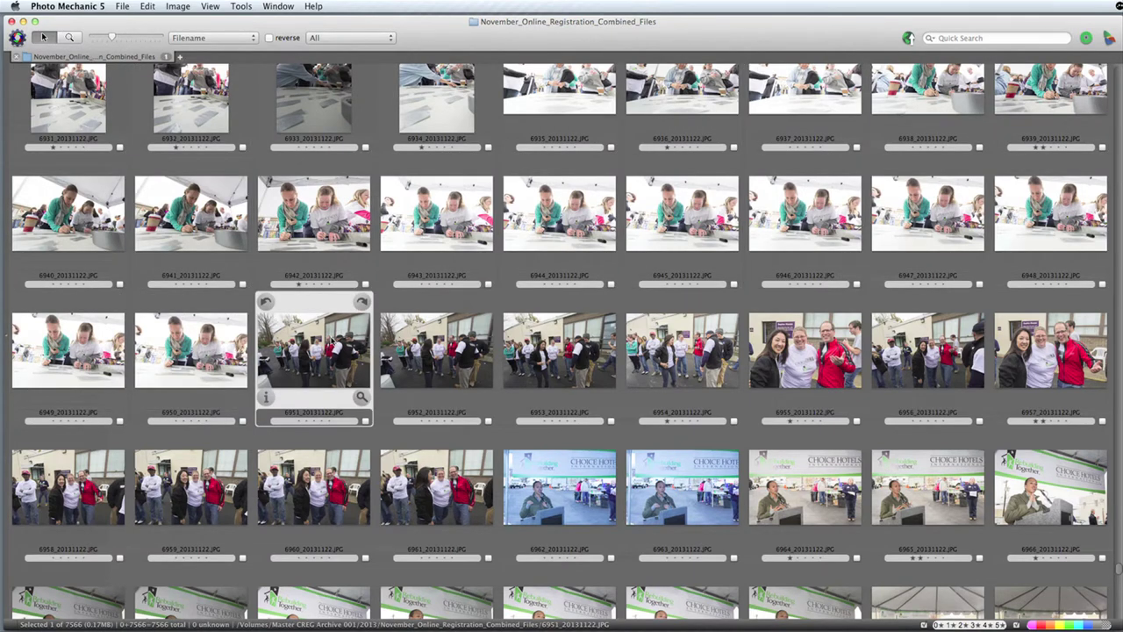
- Select images 6951 through 7566, then switch to Excel and pick cell B70
{"action": "left_click_drag", "start_coordinate": [1118, 571], "coordinate": [1118, 621]}
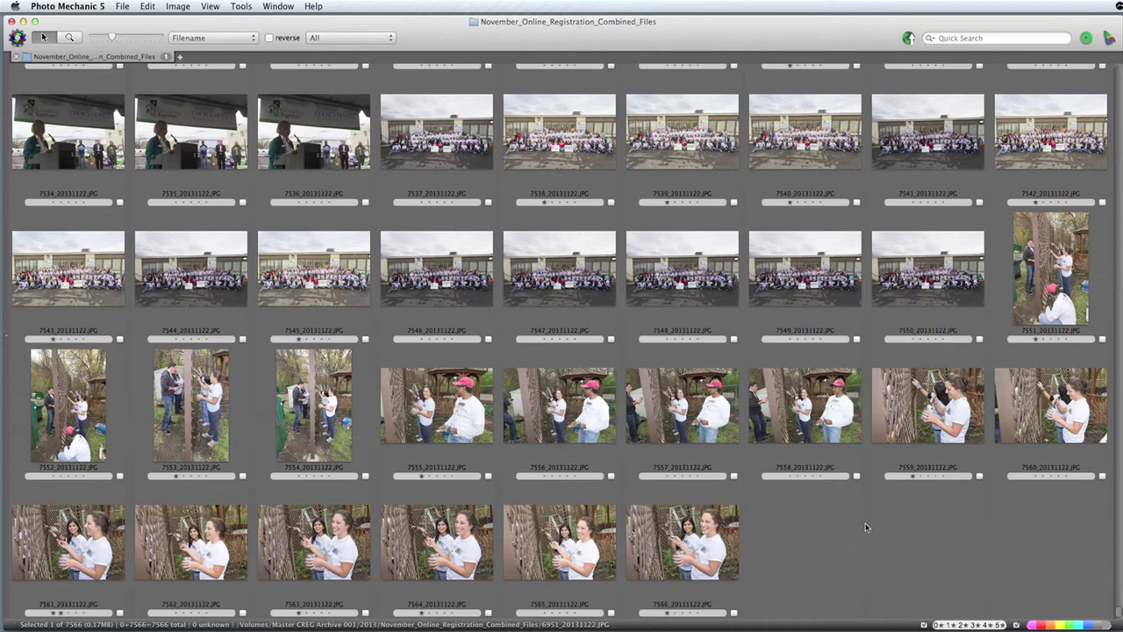
{"action": "left_click", "coordinate": [690, 542], "text": "shift"}
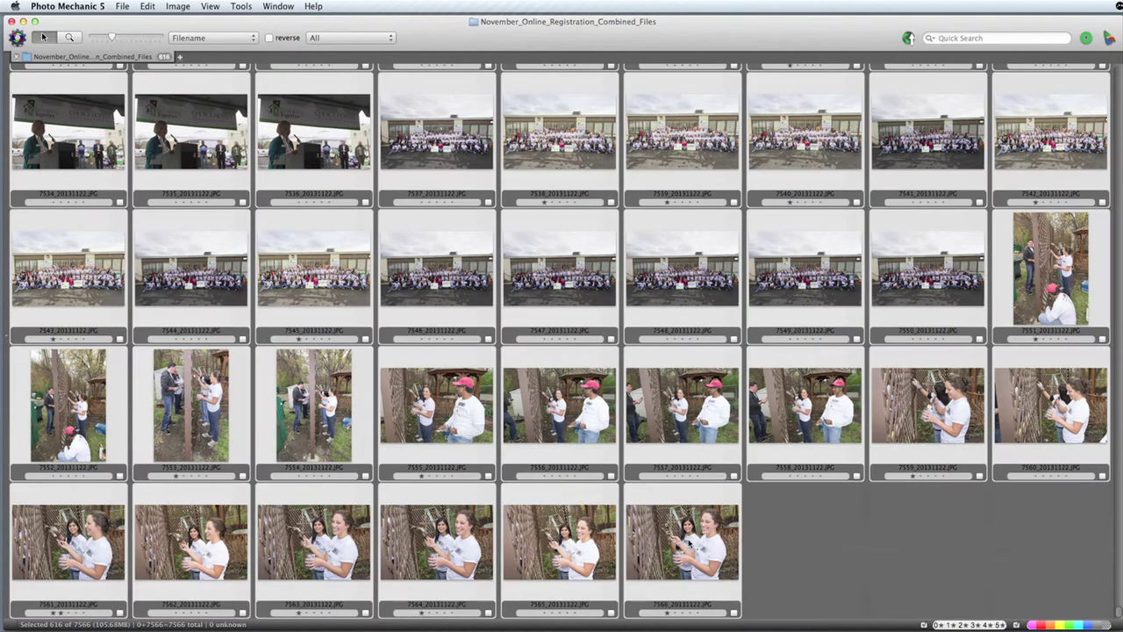
{"action": "left_click_drag", "start_coordinate": [690, 542], "coordinate": [117, 589]}
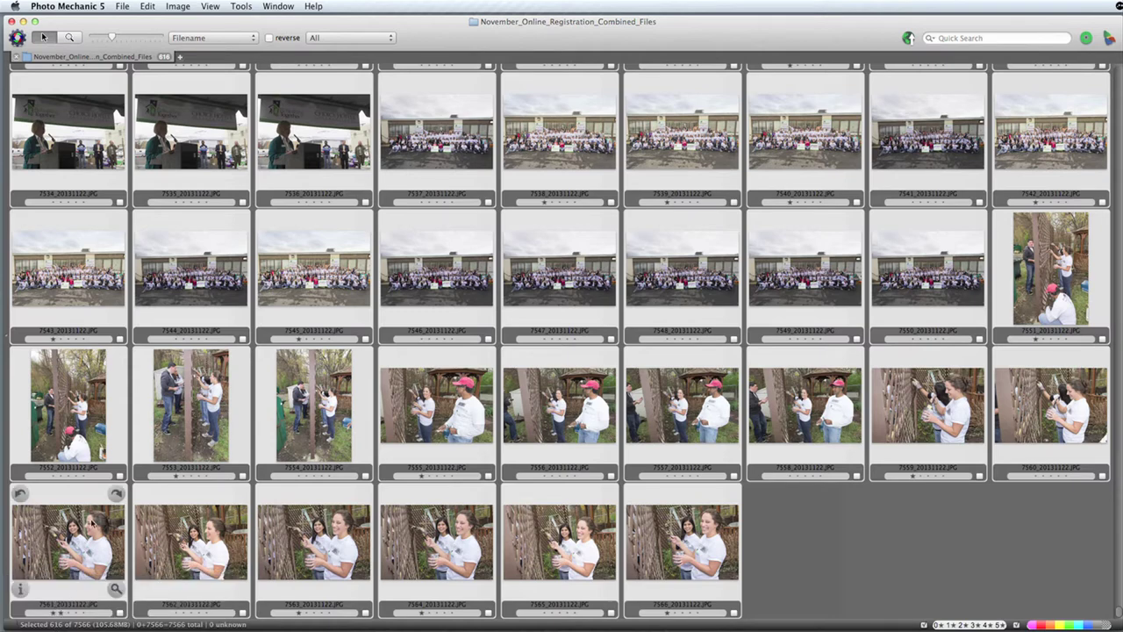
{"action": "key", "text": "super+Tab"}
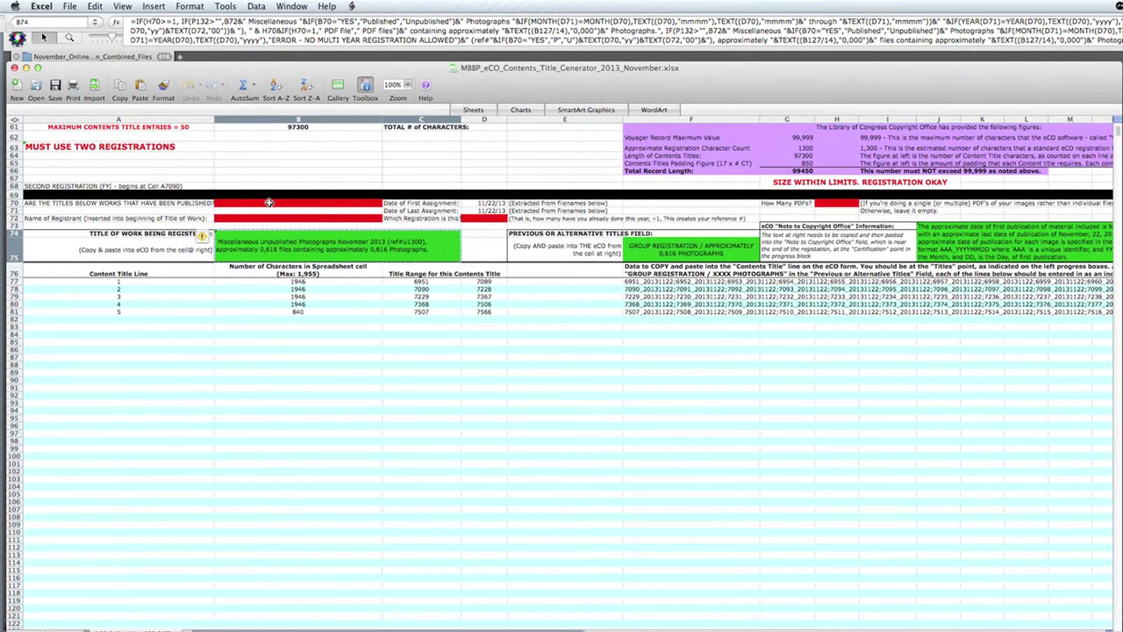
{"action": "left_click", "coordinate": [265, 204]}
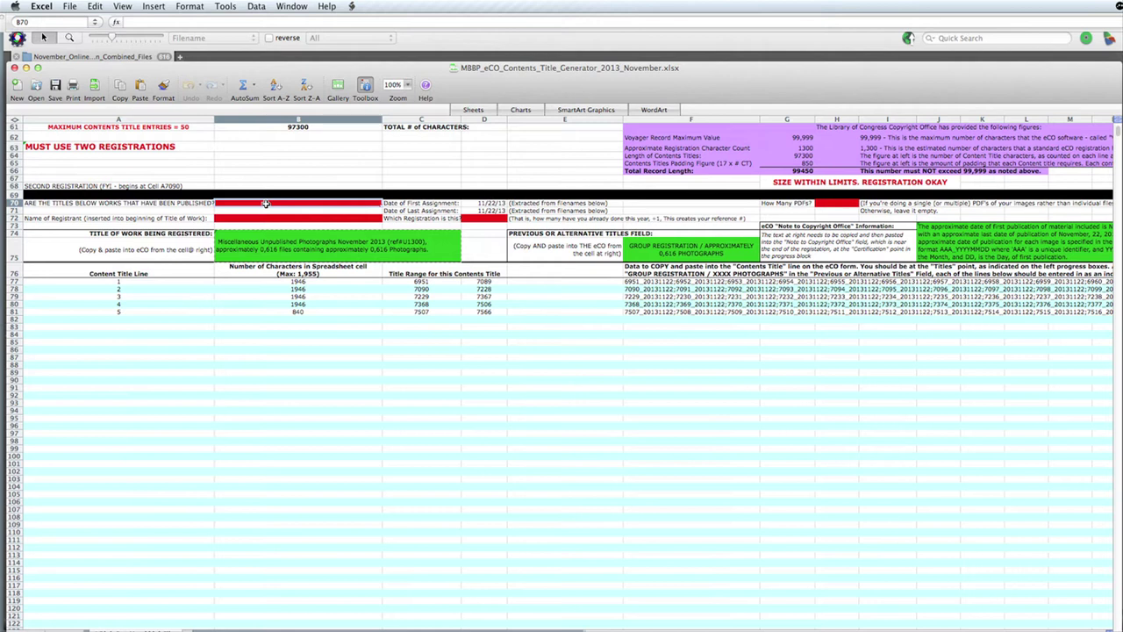
- Enter YES in B70, the registrant's name in B72, 118 in D72 and 1 in H70, then minimize Excel
{"action": "type", "text": "YE"}
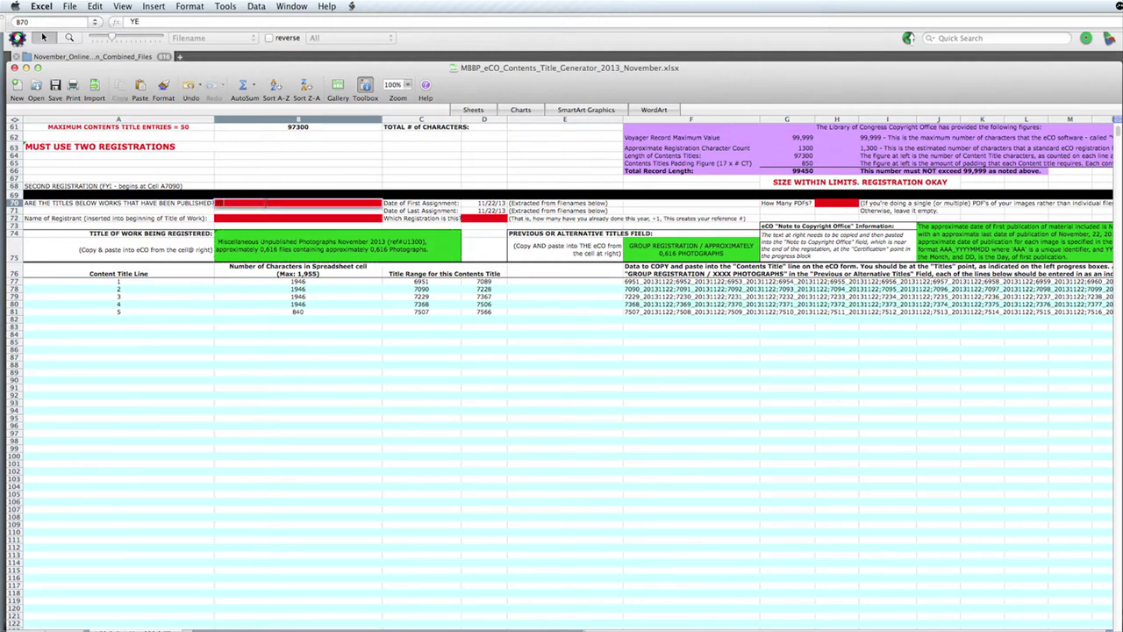
{"action": "type", "text": "S"}
{"action": "left_click", "coordinate": [262, 218]}
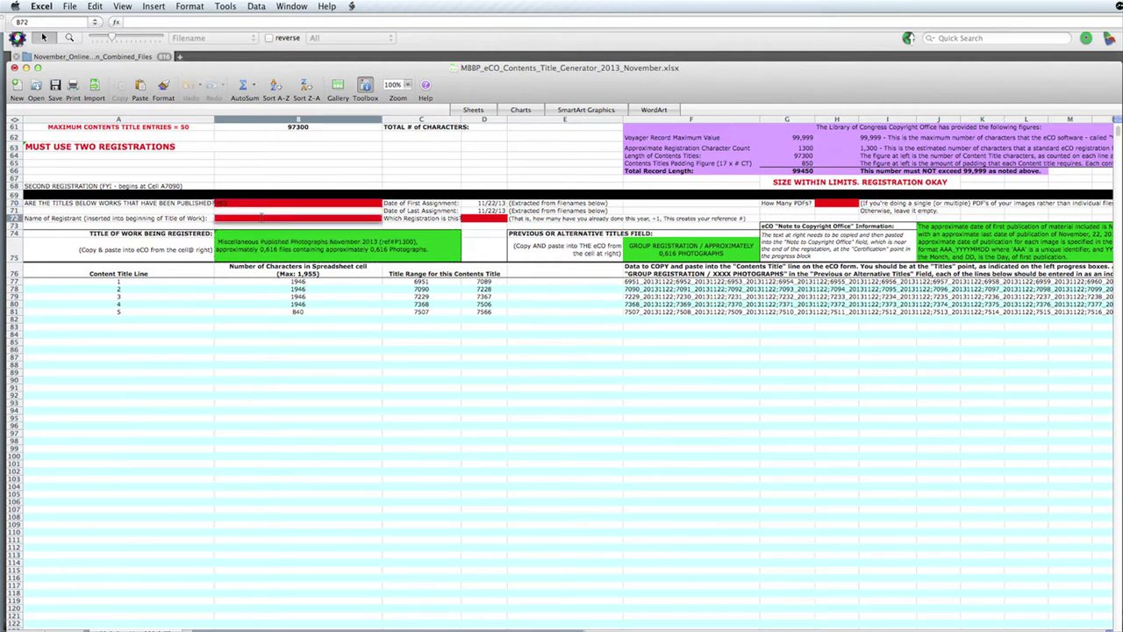
{"action": "type", "text": "John Harrington"}
{"action": "left_click", "coordinate": [467, 218]}
{"action": "type", "text": "118"}
{"action": "left_click", "coordinate": [835, 204]}
{"action": "double_click", "coordinate": [836, 203]}
{"action": "type", "text": "1"}
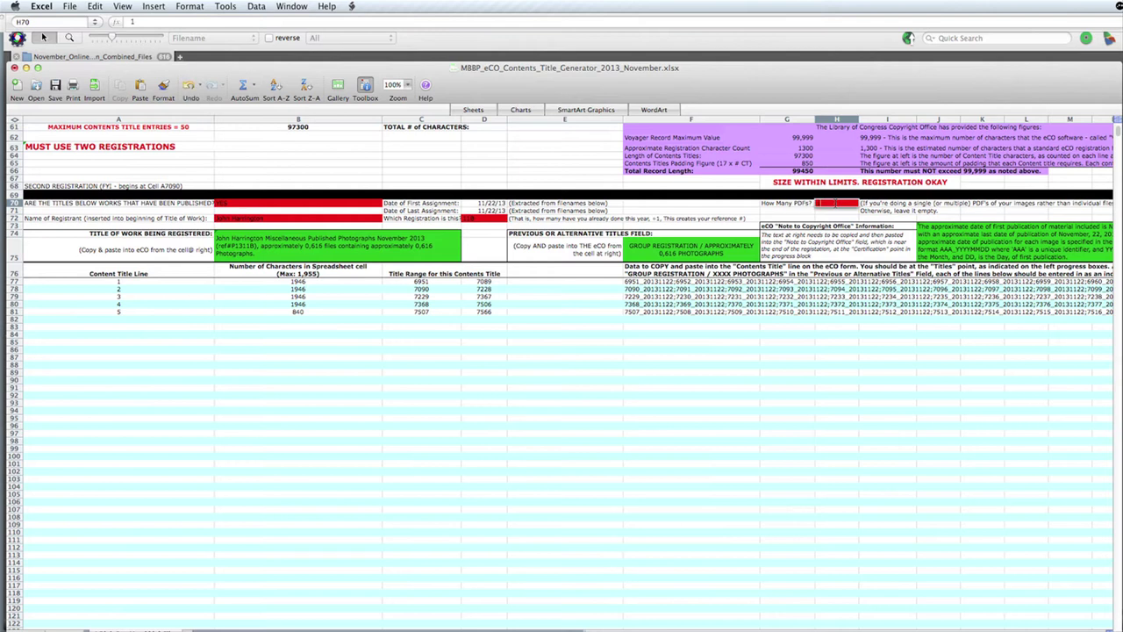
{"action": "key", "text": "Return"}
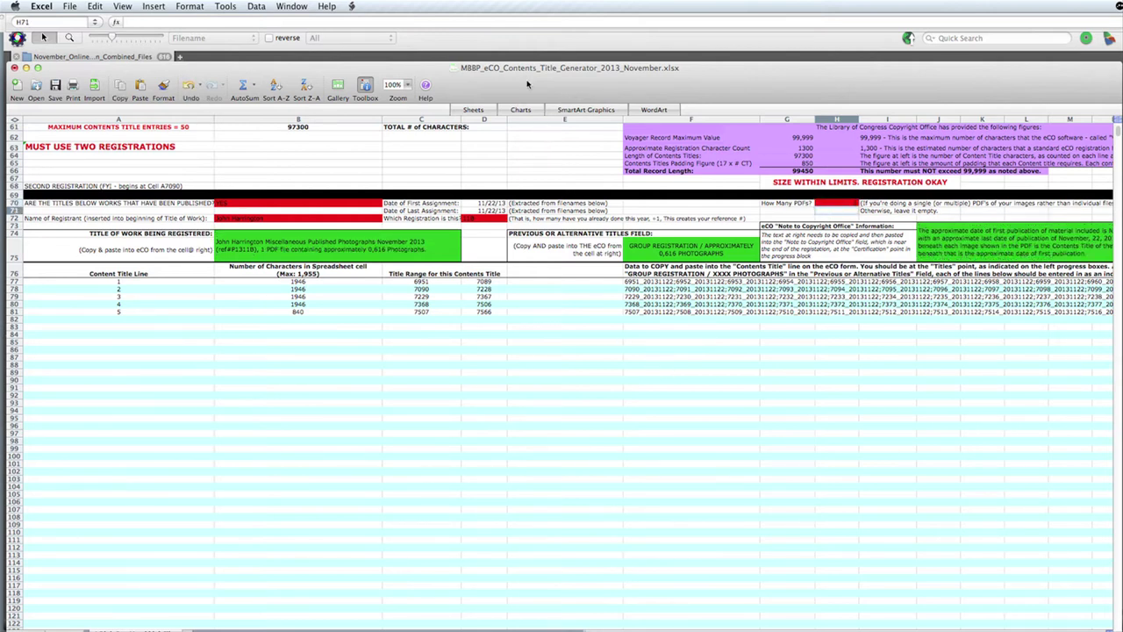
{"action": "key", "text": "super+m"}
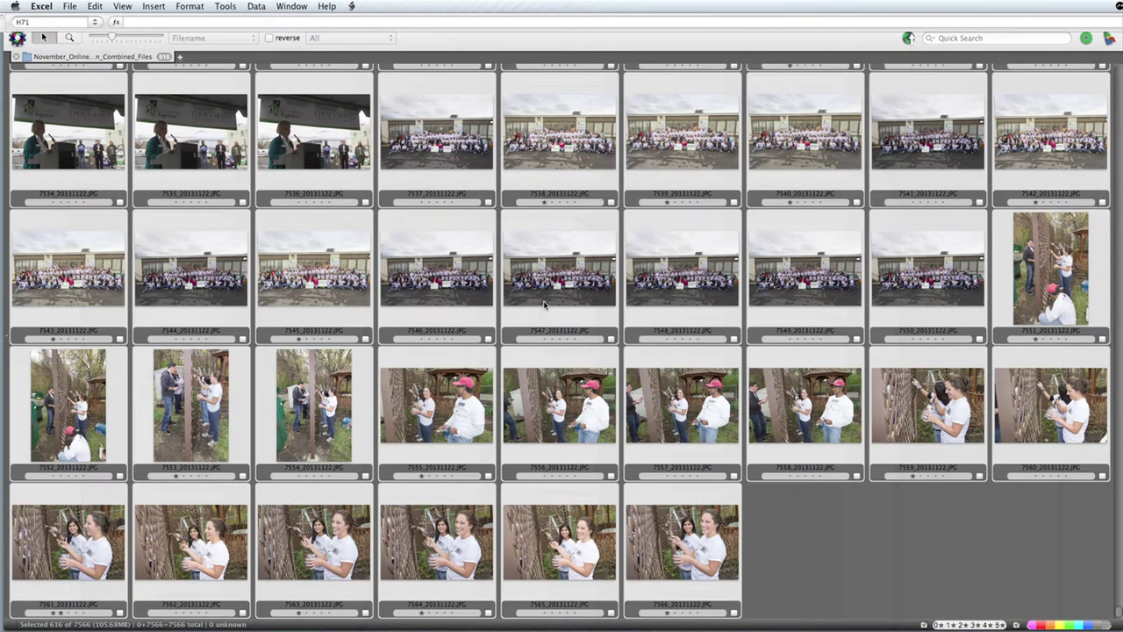
- Reopen the contact sheet Print Settings and select the generated title cell B74 in Excel
{"action": "left_click", "coordinate": [323, 68]}
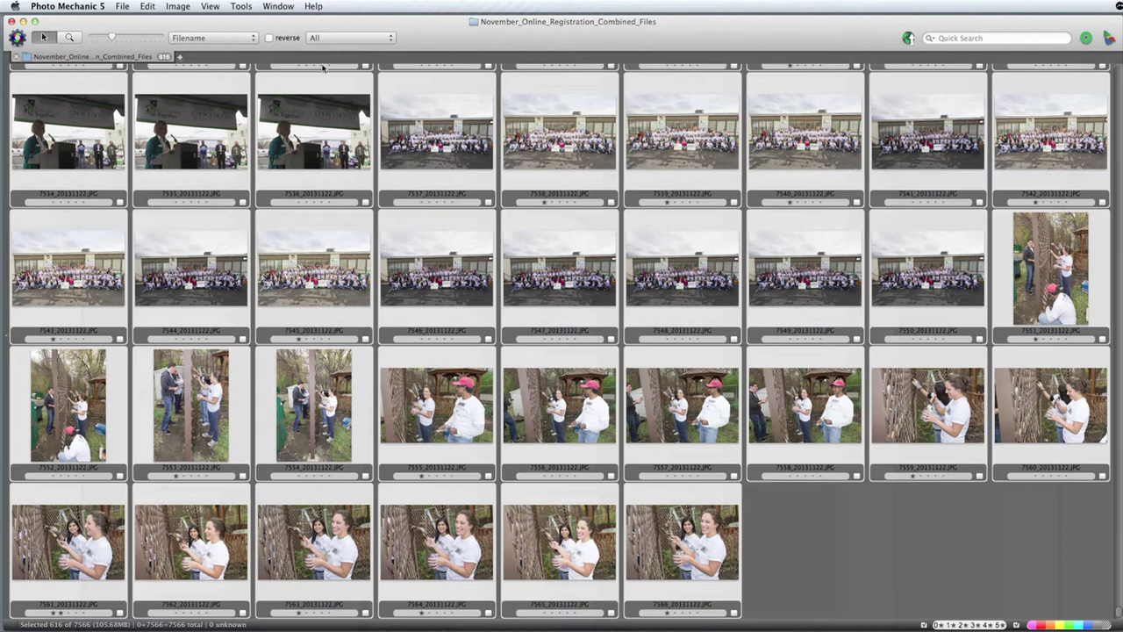
{"action": "left_click", "coordinate": [124, 7]}
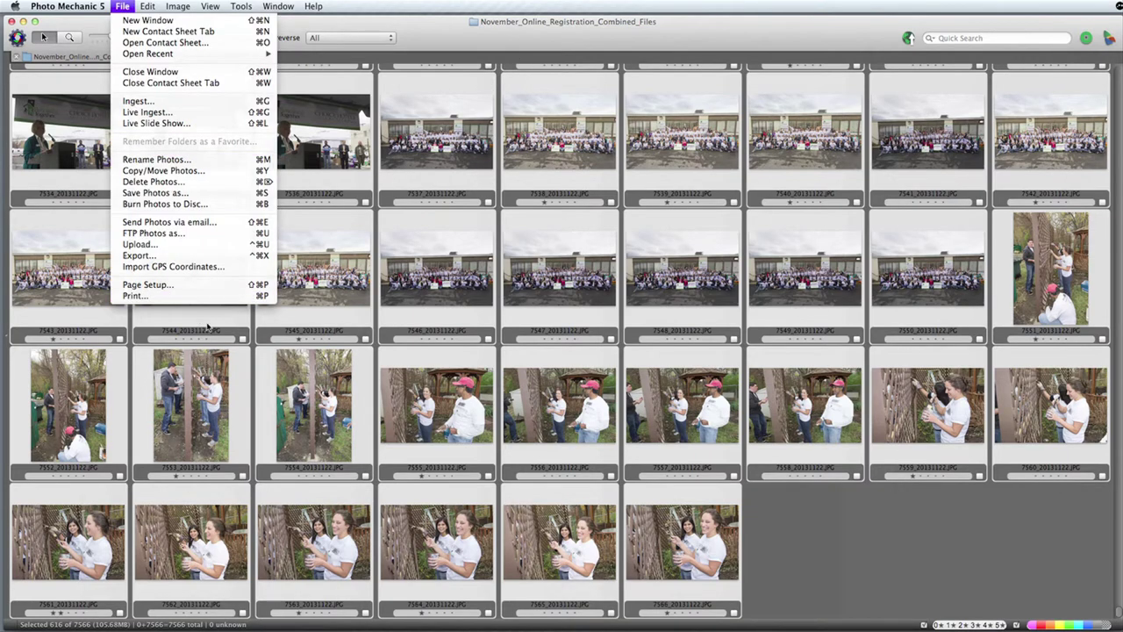
{"action": "left_click", "coordinate": [215, 296]}
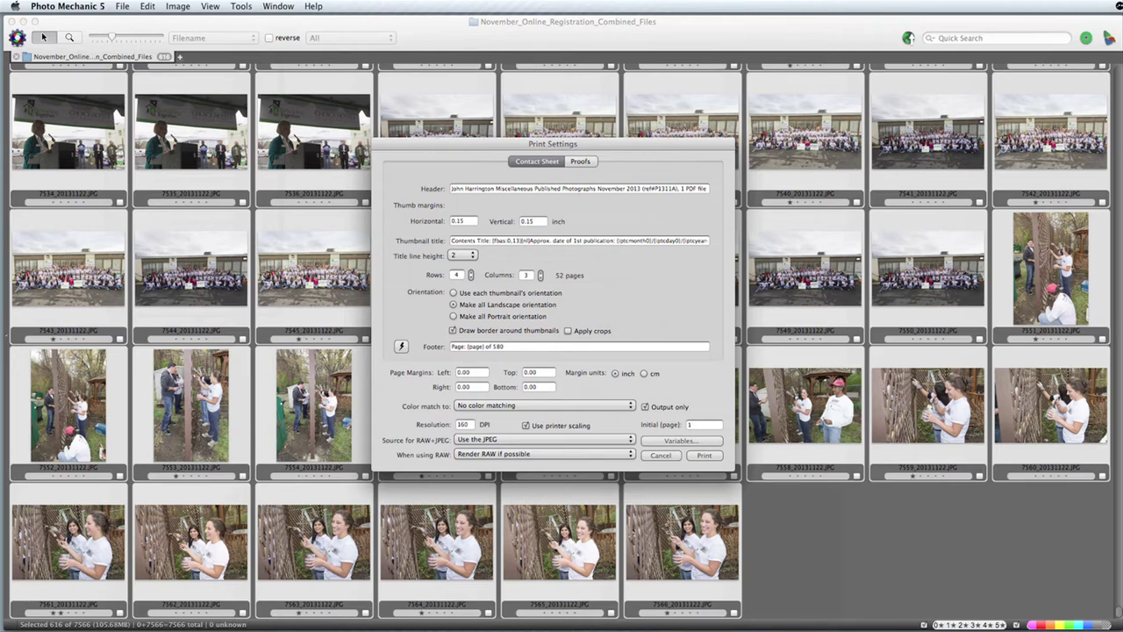
{"action": "key", "text": "super+Tab"}
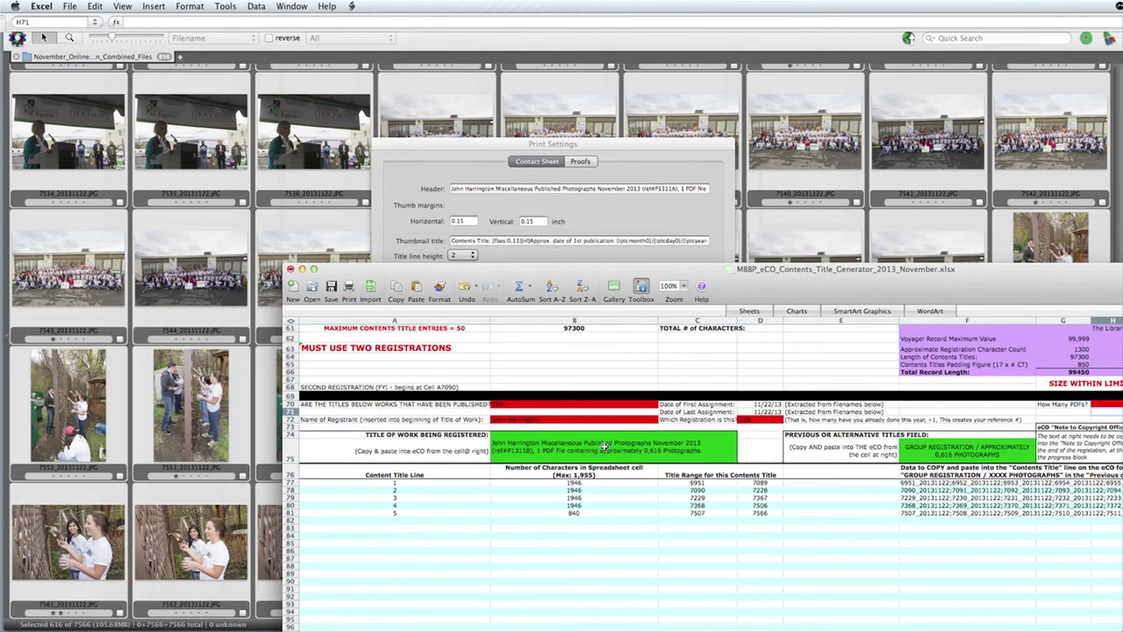
{"action": "left_click", "coordinate": [605, 448]}
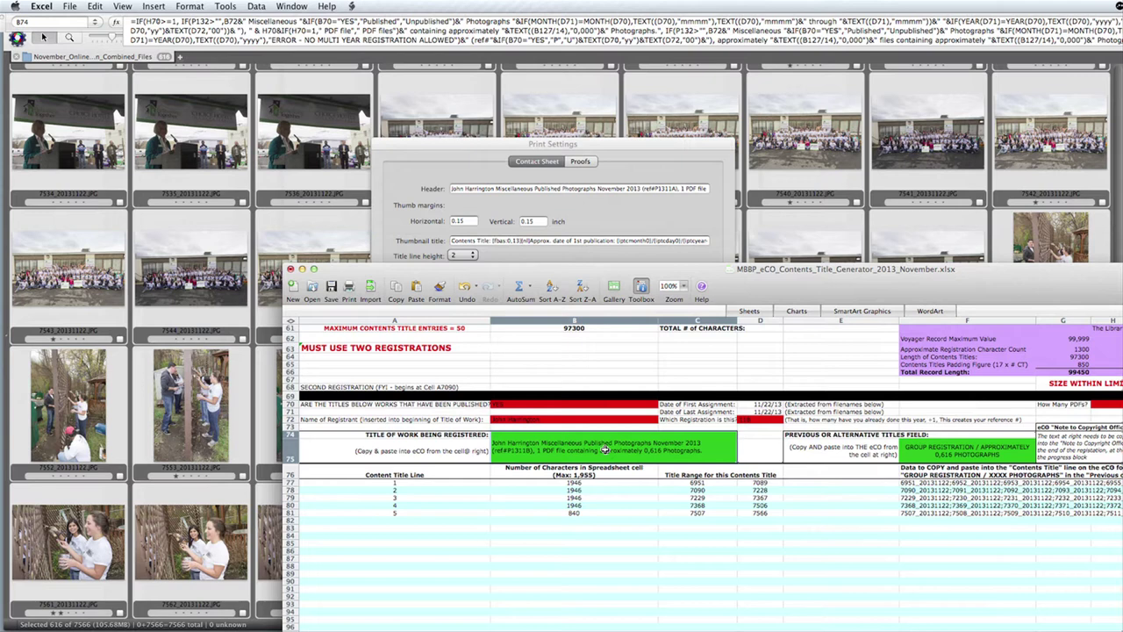
- Replace the Header with the P1311B title of 616 photographs, removing the stray 0
{"action": "left_click", "coordinate": [628, 187]}
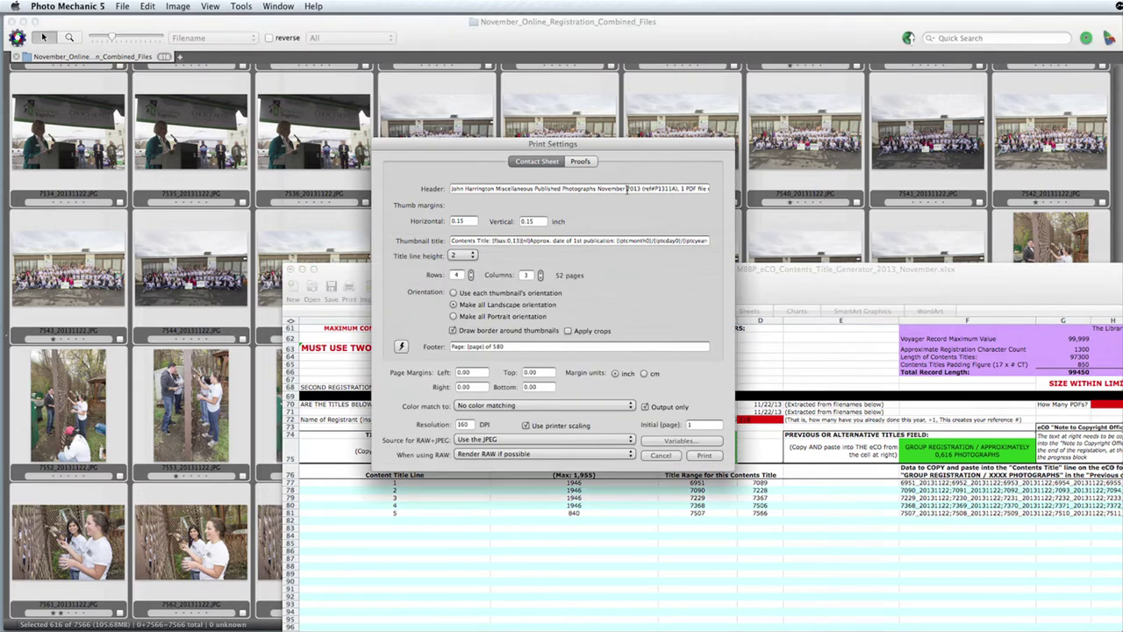
{"action": "key", "text": "super+a"}
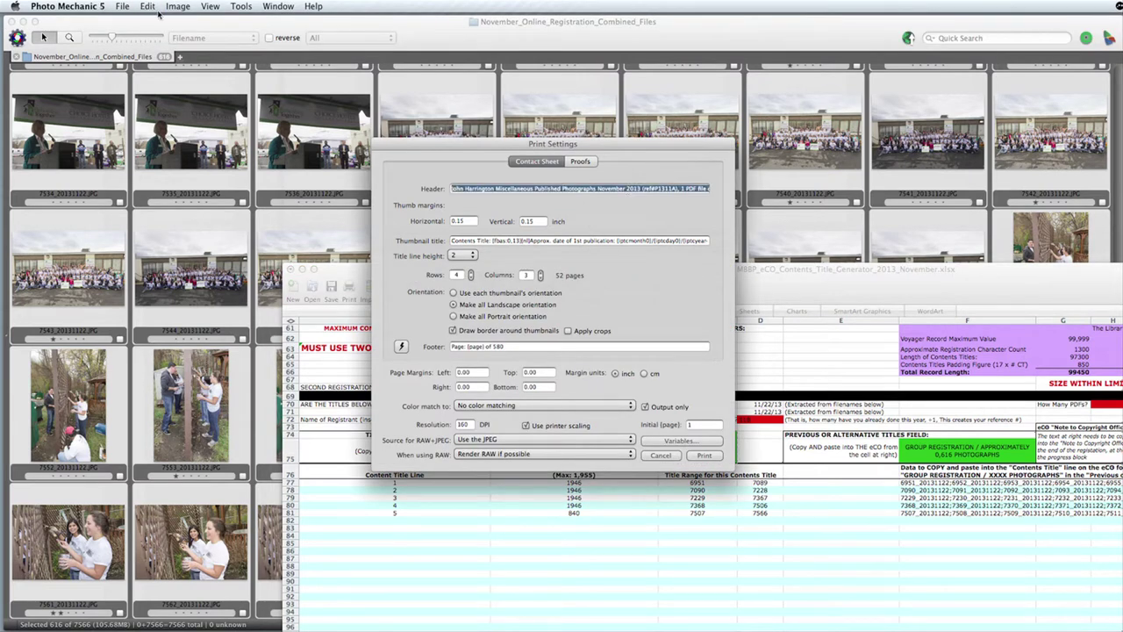
{"action": "left_click", "coordinate": [147, 6]}
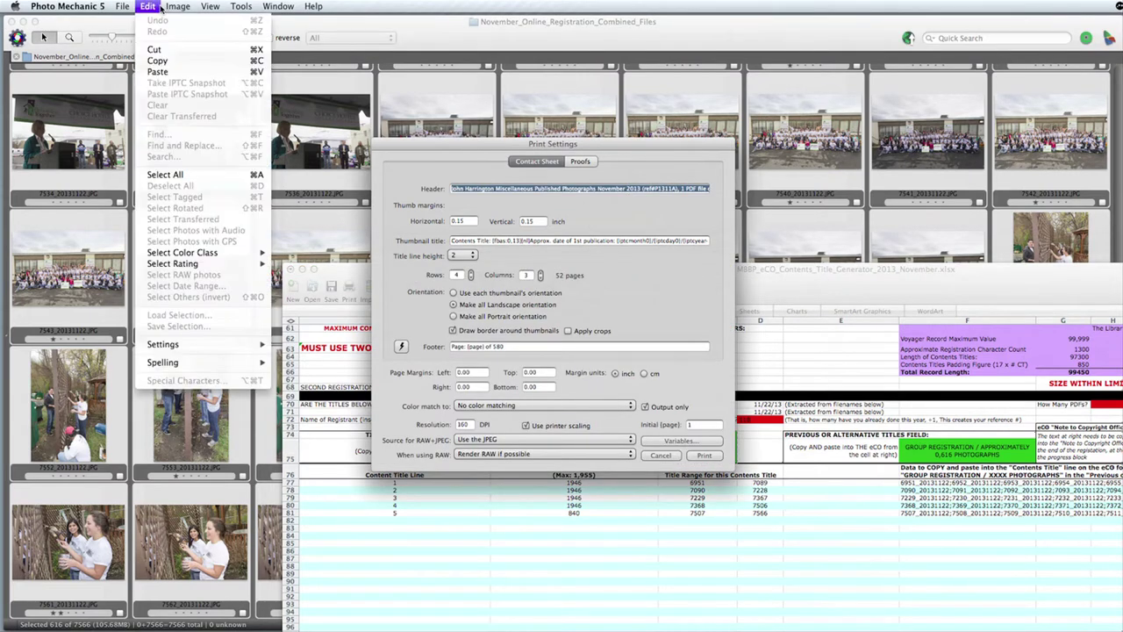
{"action": "left_click", "coordinate": [173, 73]}
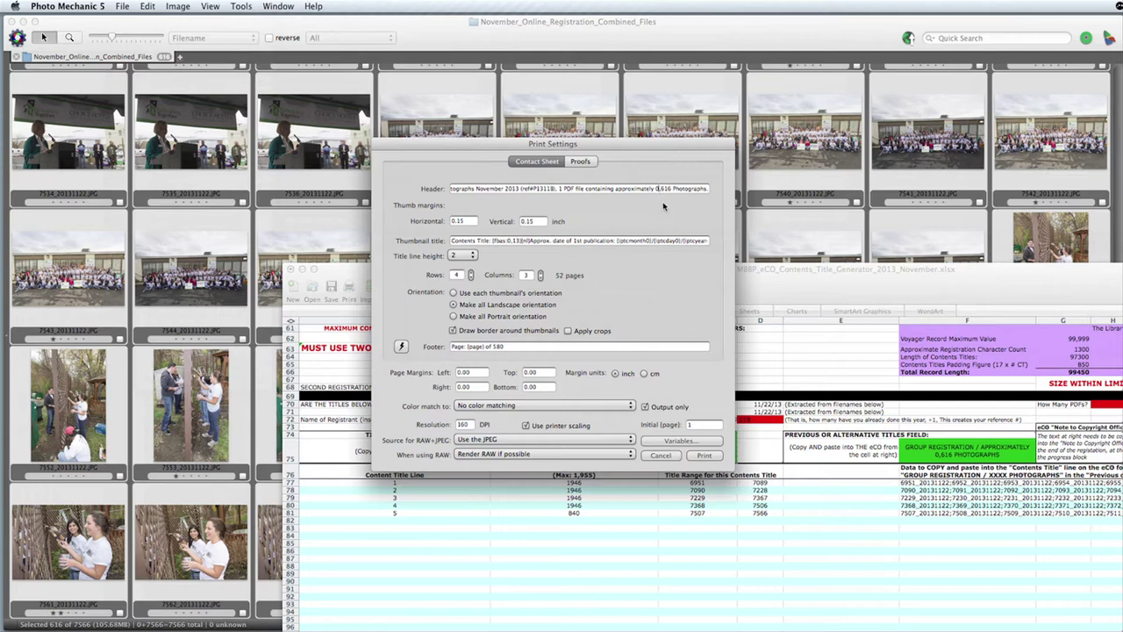
{"action": "key", "text": "Delete"}
{"action": "key", "text": "BackSpace"}
{"action": "key", "text": "Right"}
{"action": "key", "text": "Right"}
{"action": "key", "text": "Right"}
{"action": "key", "text": "Right"}
{"action": "key", "text": "Right"}
{"action": "key", "text": "Right"}
{"action": "key", "text": "Right"}
{"action": "key", "text": "Right"}
{"action": "key", "text": "Right"}
{"action": "key", "text": "Right"}
{"action": "key", "text": "Right"}
{"action": "key", "text": "Right"}
{"action": "key", "text": "Right"}
{"action": "key", "text": "Right"}
{"action": "key", "text": "Right"}
{"action": "key", "text": "Right"}
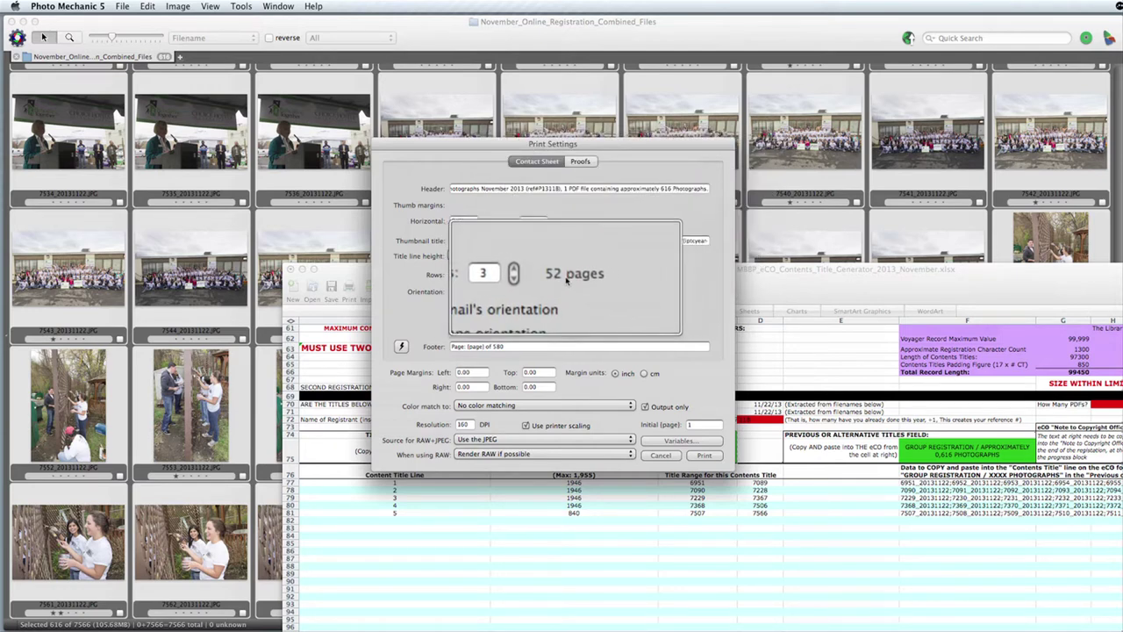
- Change the footer page total from 580 to 52 and print
{"action": "left_click", "coordinate": [511, 347]}
{"action": "key", "text": "BackSpace"}
{"action": "key", "text": "BackSpace"}
{"action": "type", "text": "2"}
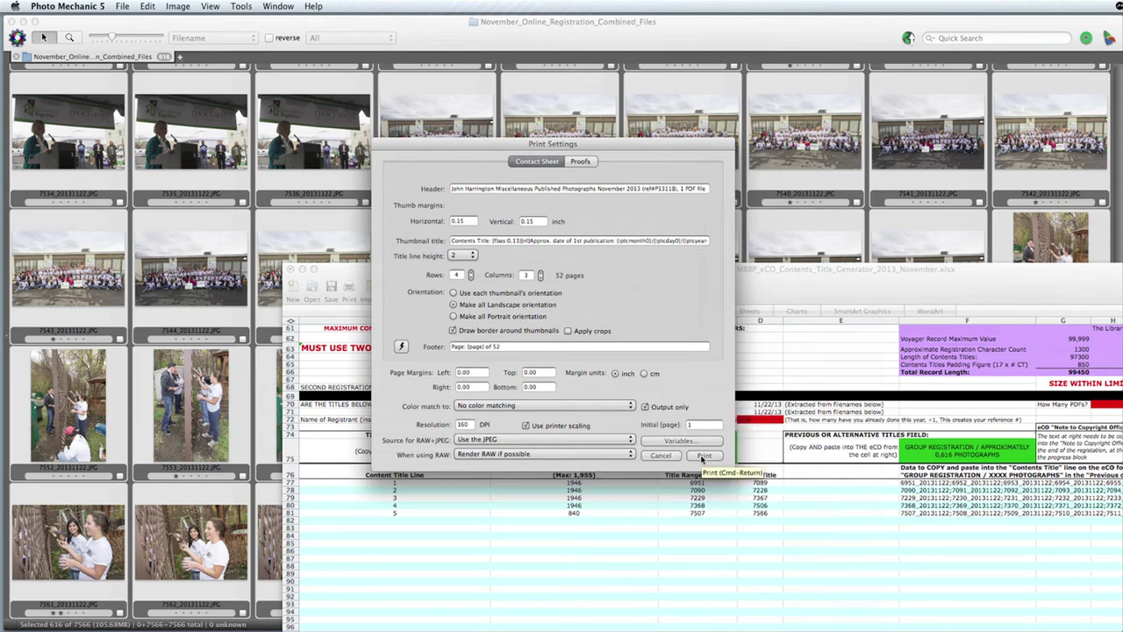
{"action": "left_click", "coordinate": [704, 456]}
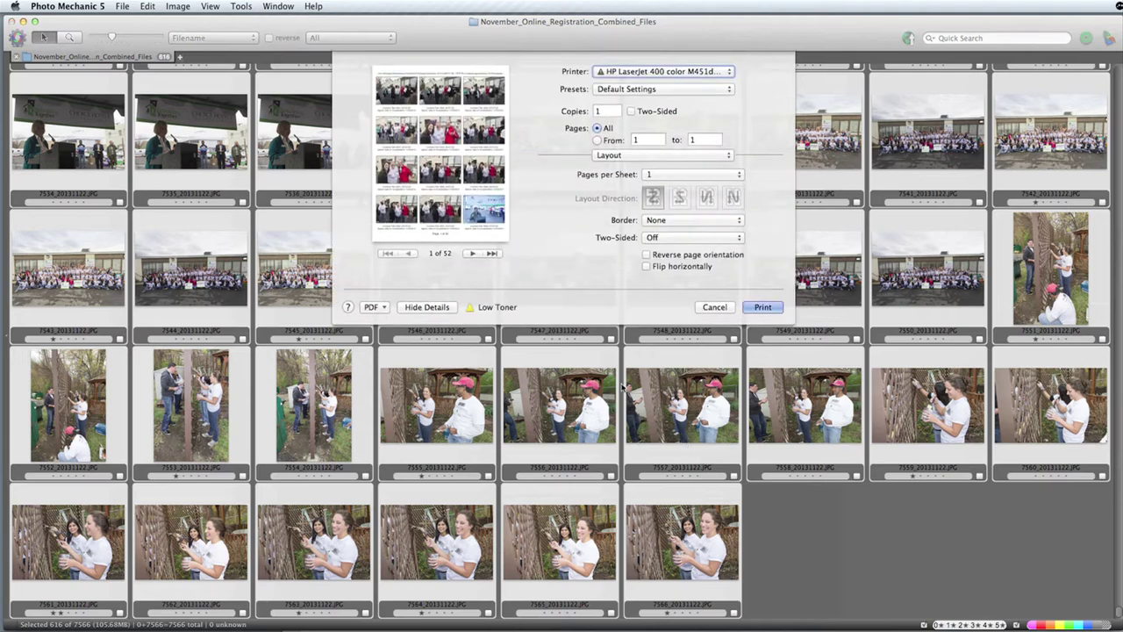
- Save the contact sheet as a PDF on the Desktop, its name ending in REFP1311B instead of REFP1311A
{"action": "left_click", "coordinate": [383, 308]}
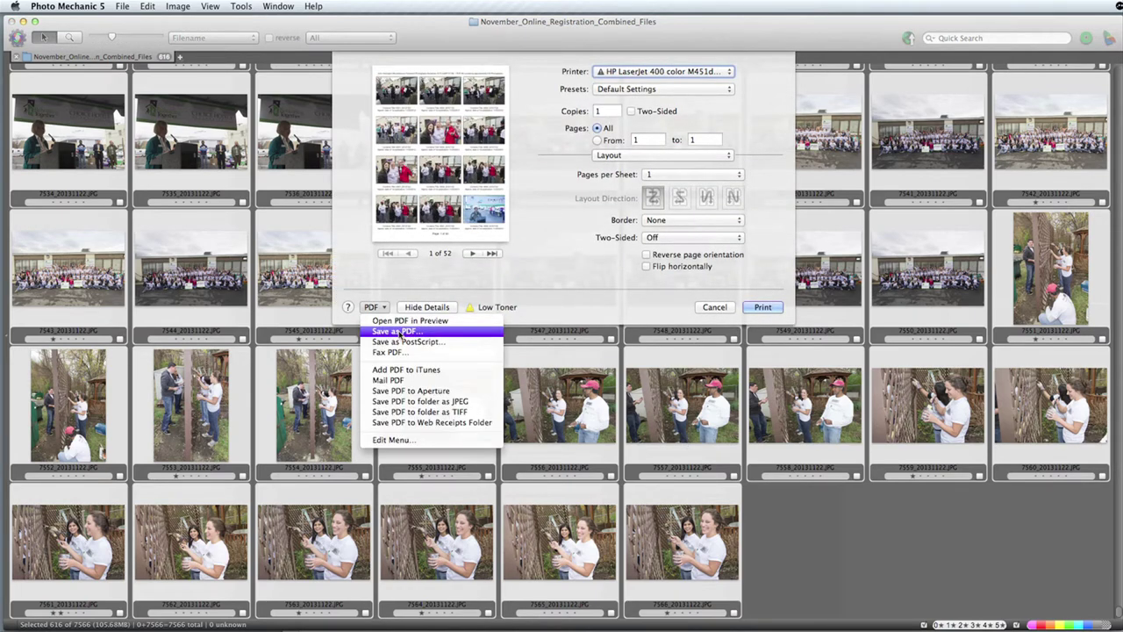
{"action": "left_click", "coordinate": [400, 332]}
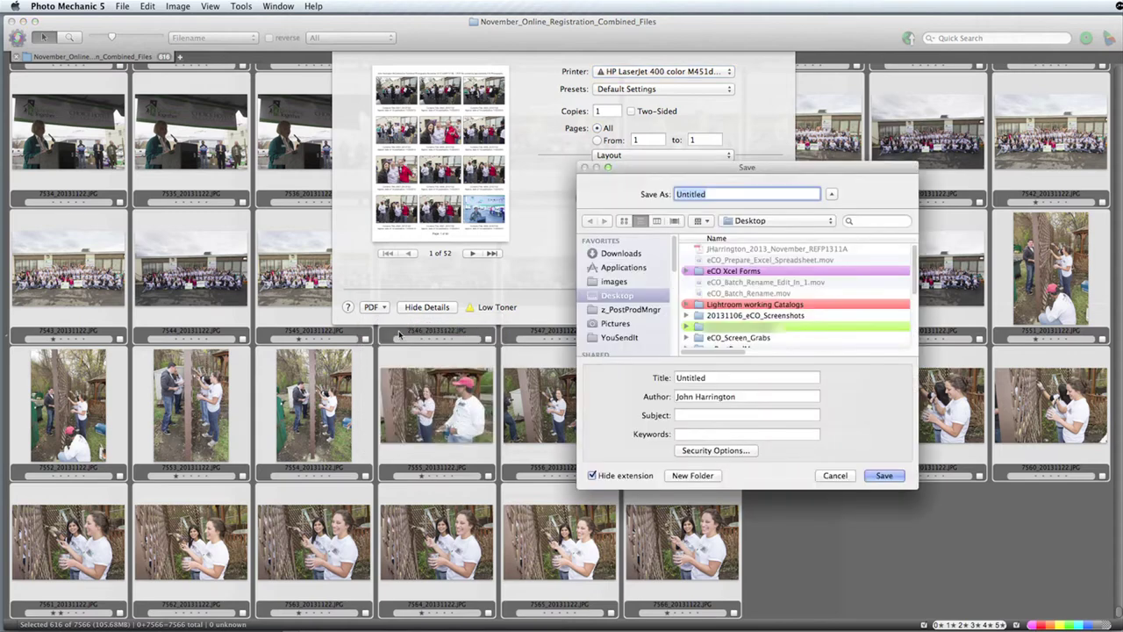
{"action": "left_click", "coordinate": [777, 249]}
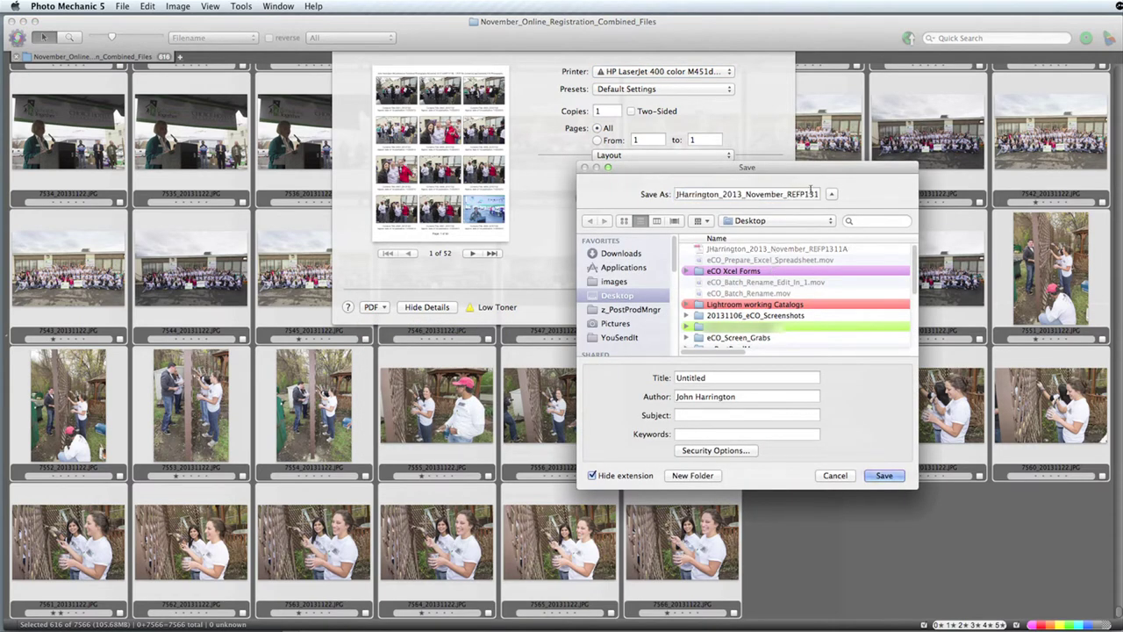
{"action": "key", "text": "Right"}
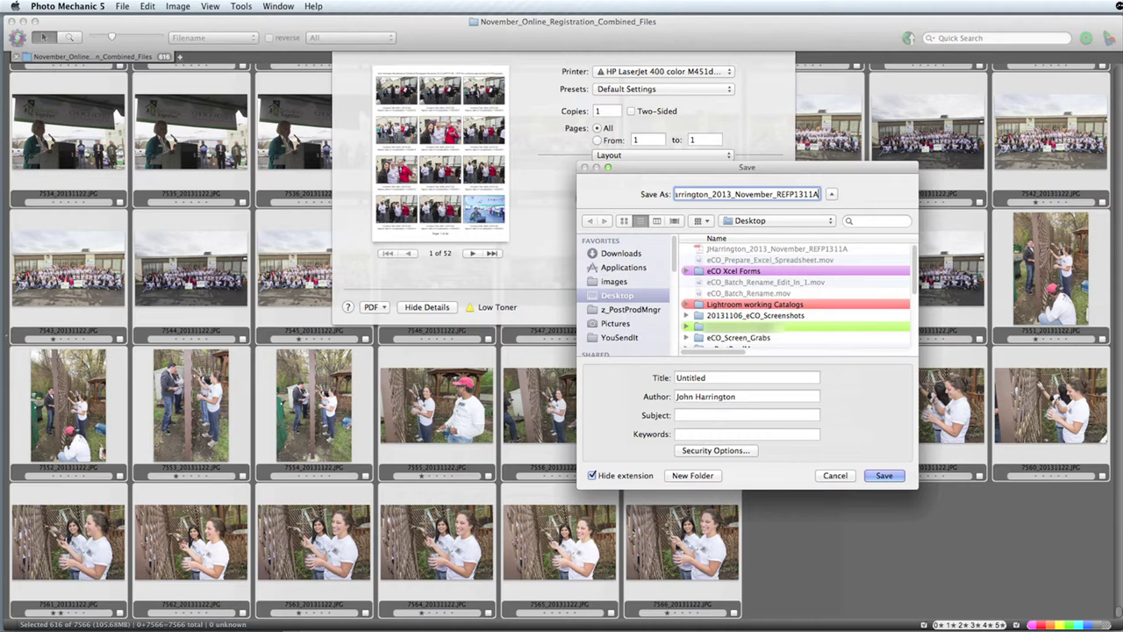
{"action": "key", "text": "BackSpace"}
{"action": "type", "text": "B"}
{"action": "left_click", "coordinate": [887, 476]}
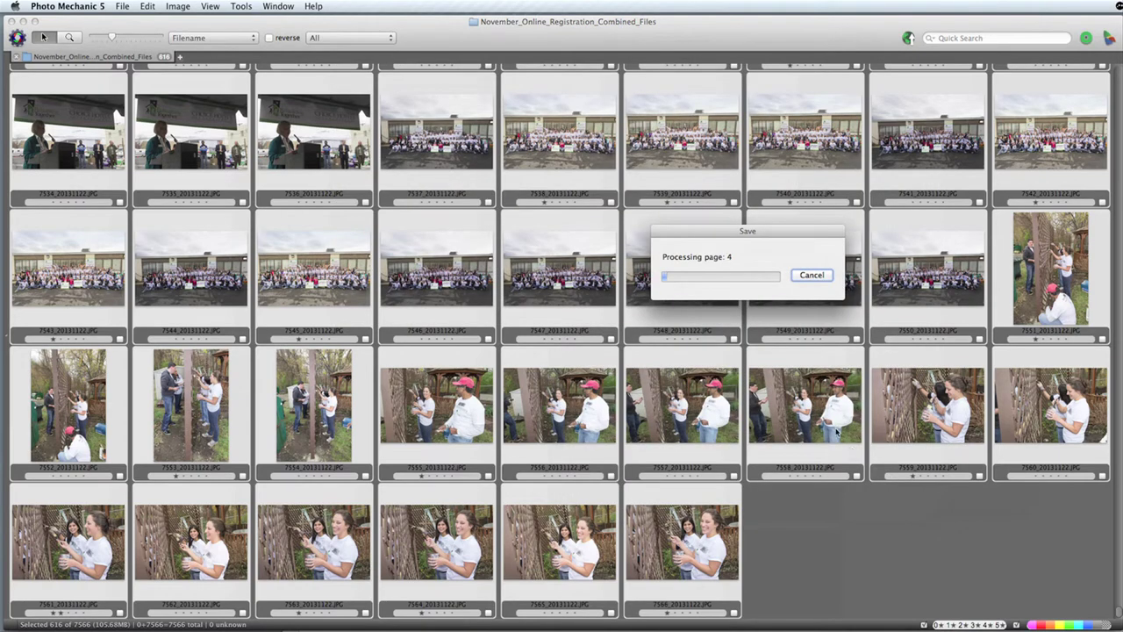
- Move the progress window aside, then quit Photo Mechanic 5 when writing finishes and switch to Adobe Acrobat
{"action": "left_click_drag", "start_coordinate": [750, 235], "coordinate": [554, 246]}
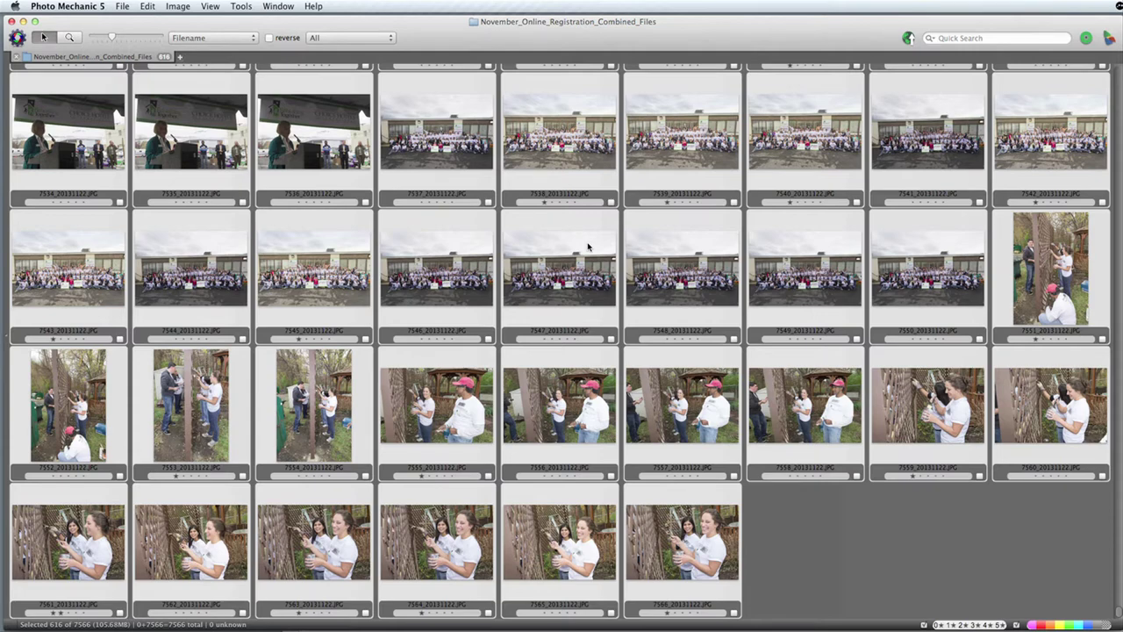
{"action": "mouse_move", "coordinate": [577, 245]}
{"action": "left_click", "coordinate": [58, 8]}
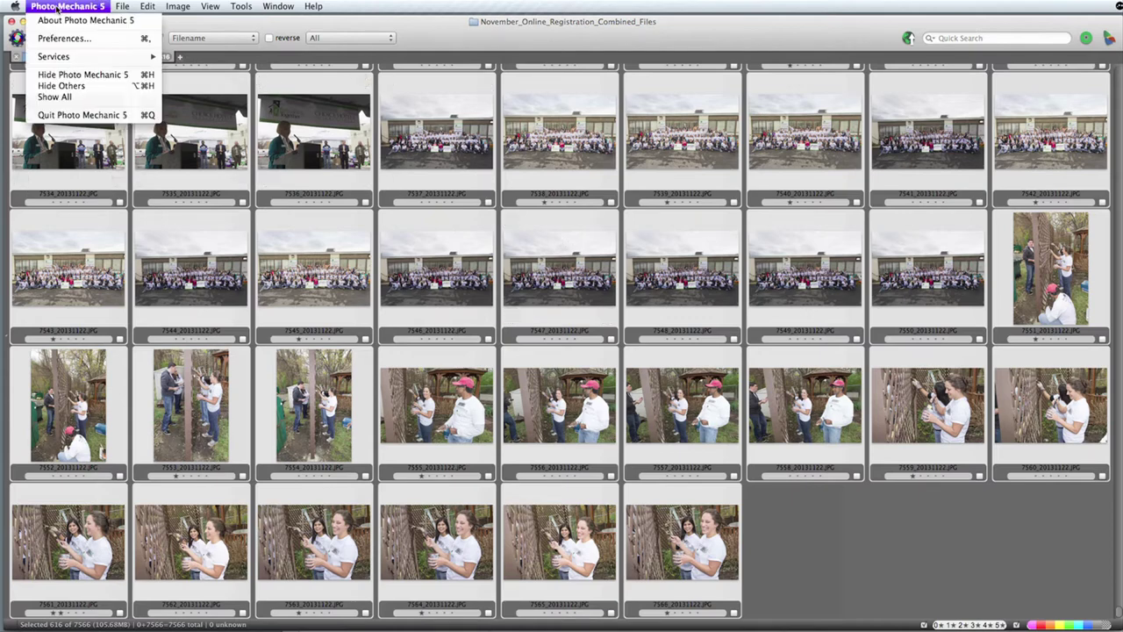
{"action": "left_click", "coordinate": [110, 115]}
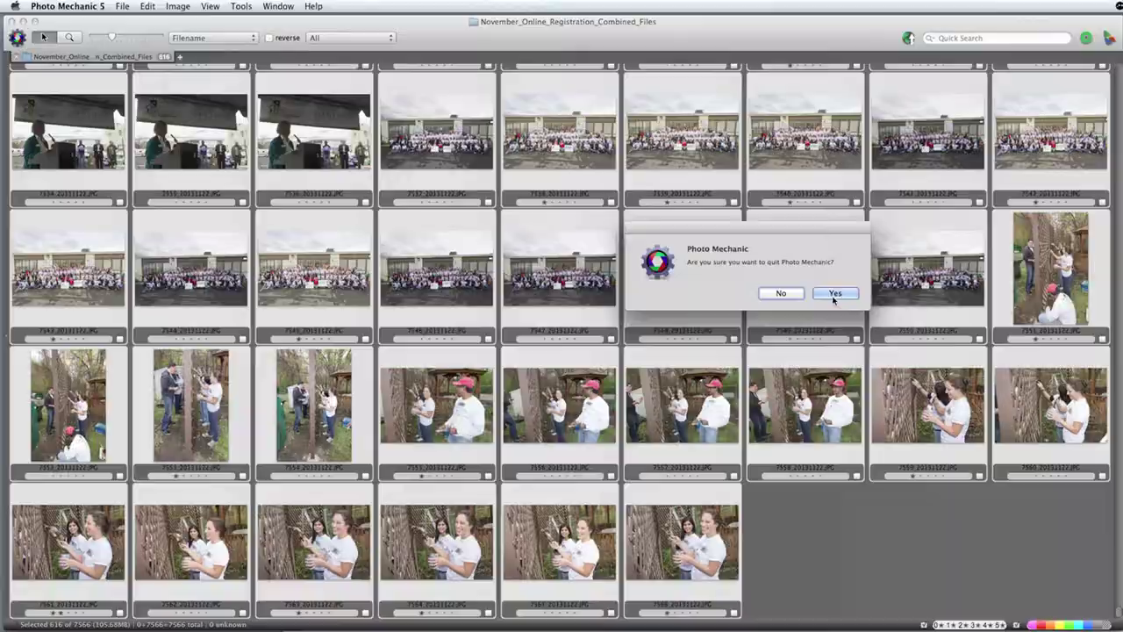
{"action": "left_click", "coordinate": [837, 293]}
{"action": "key", "text": "super+Tab"}
{"action": "key", "text": "super+Tab"}
{"action": "key", "text": "super+Tab"}
{"action": "key", "text": "super+Tab"}
{"action": "key", "text": "super+Tab"}
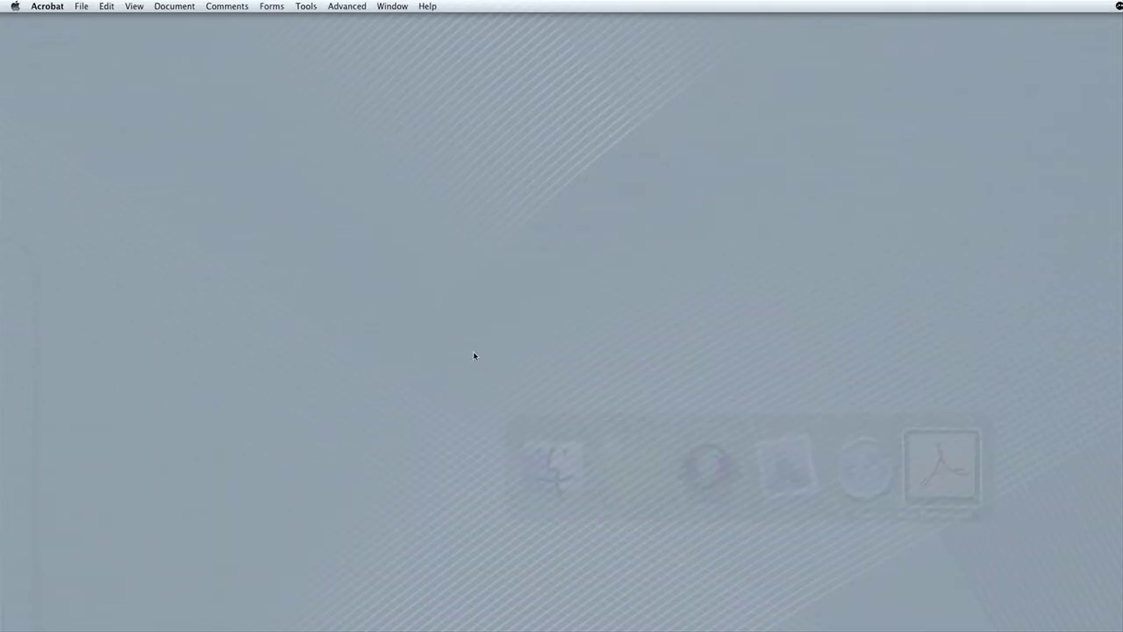
{"action": "left_click", "coordinate": [84, 8]}
- Open the 2013_November_REFP1311A PDF from the Desktop in Acrobat
{"action": "left_click", "coordinate": [95, 21]}
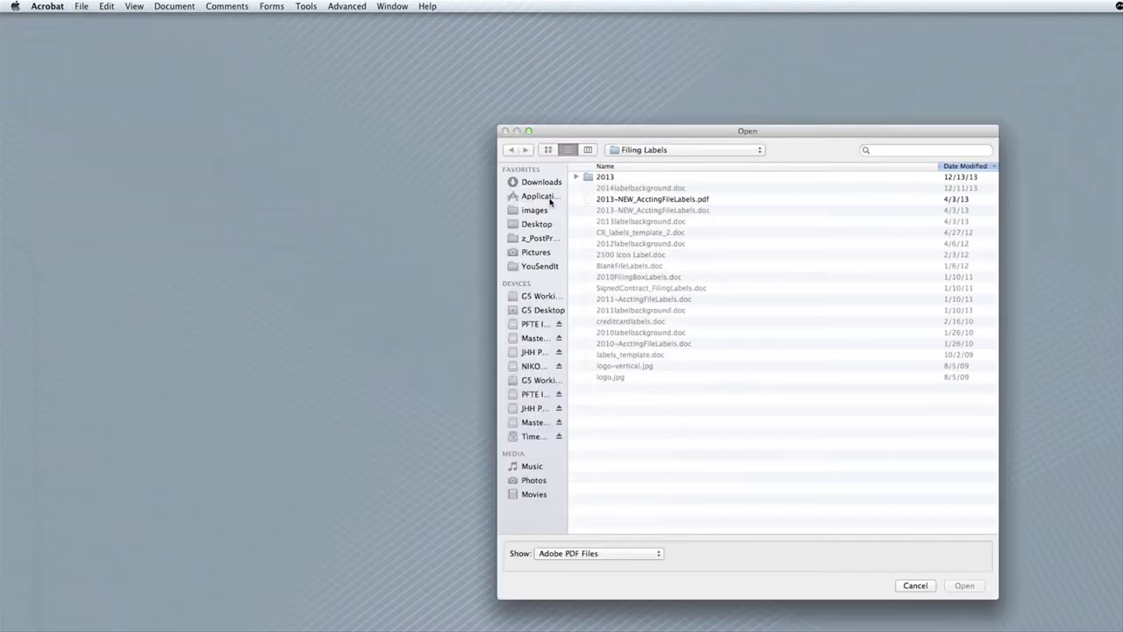
{"action": "left_click", "coordinate": [533, 225]}
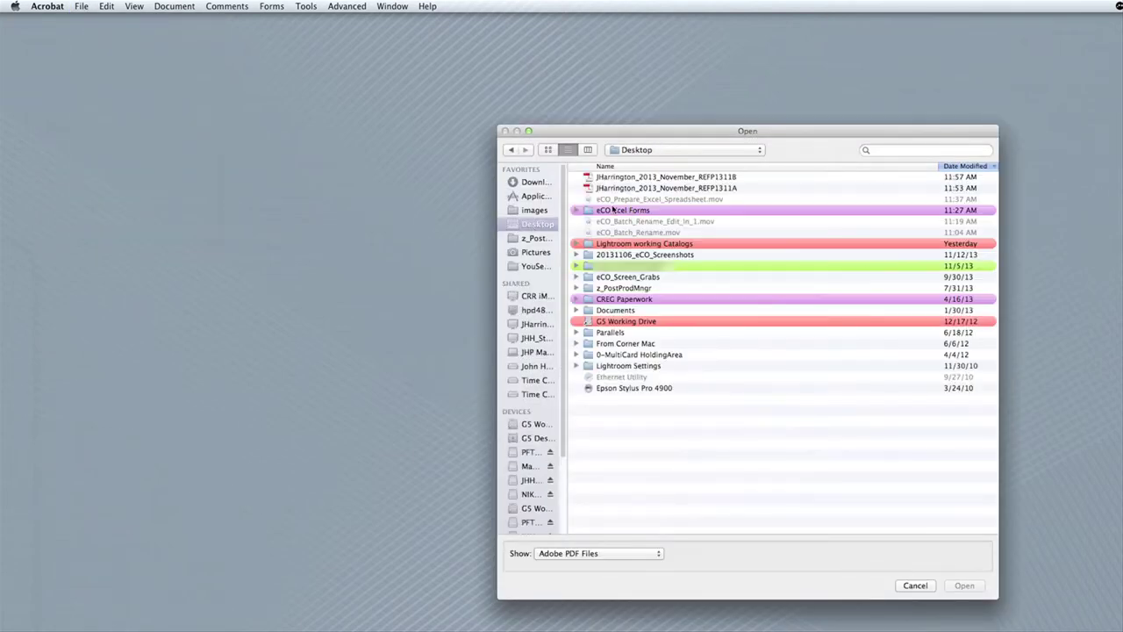
{"action": "left_click", "coordinate": [653, 189]}
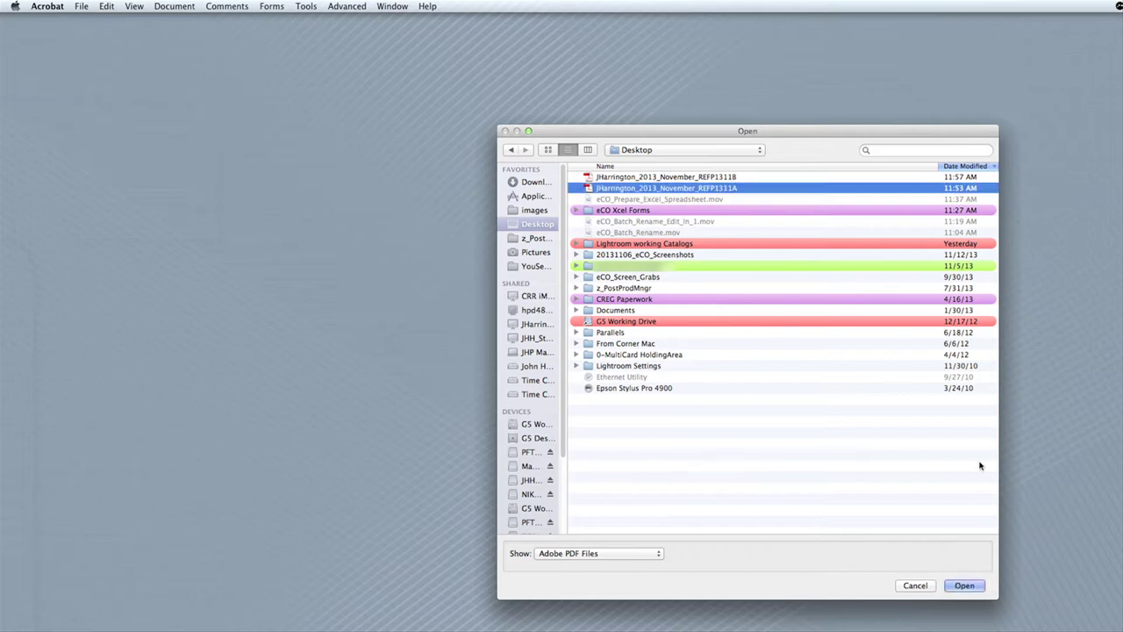
{"action": "left_click", "coordinate": [966, 586]}
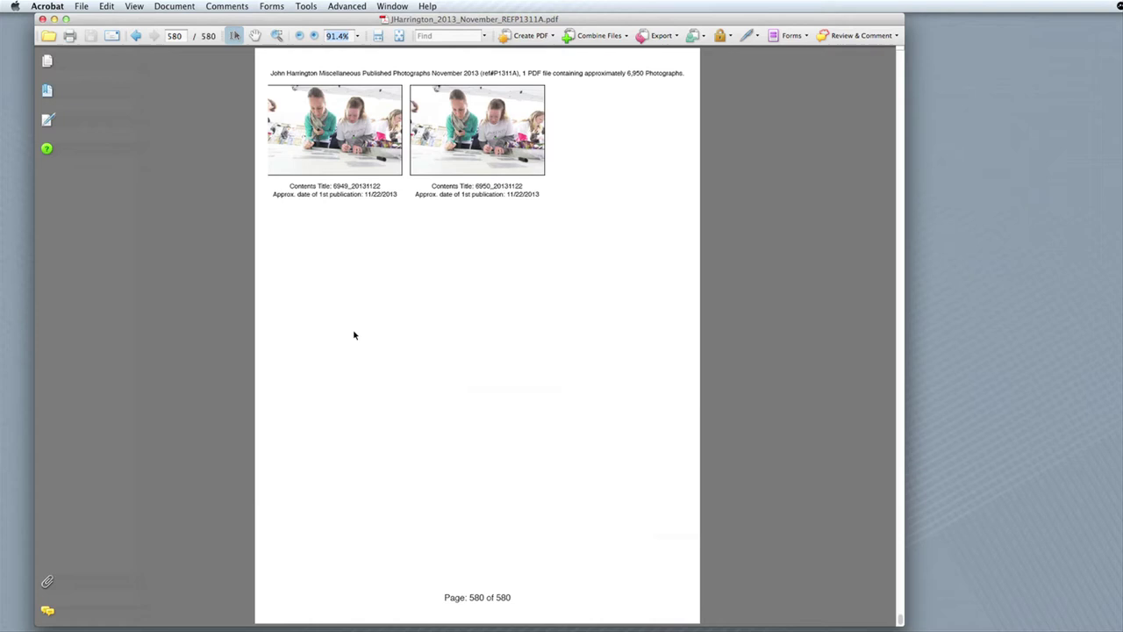
- Launch PDF Optimizer for REFP1311A and select the original PDF's Desktop icon
{"action": "left_click", "coordinate": [343, 7]}
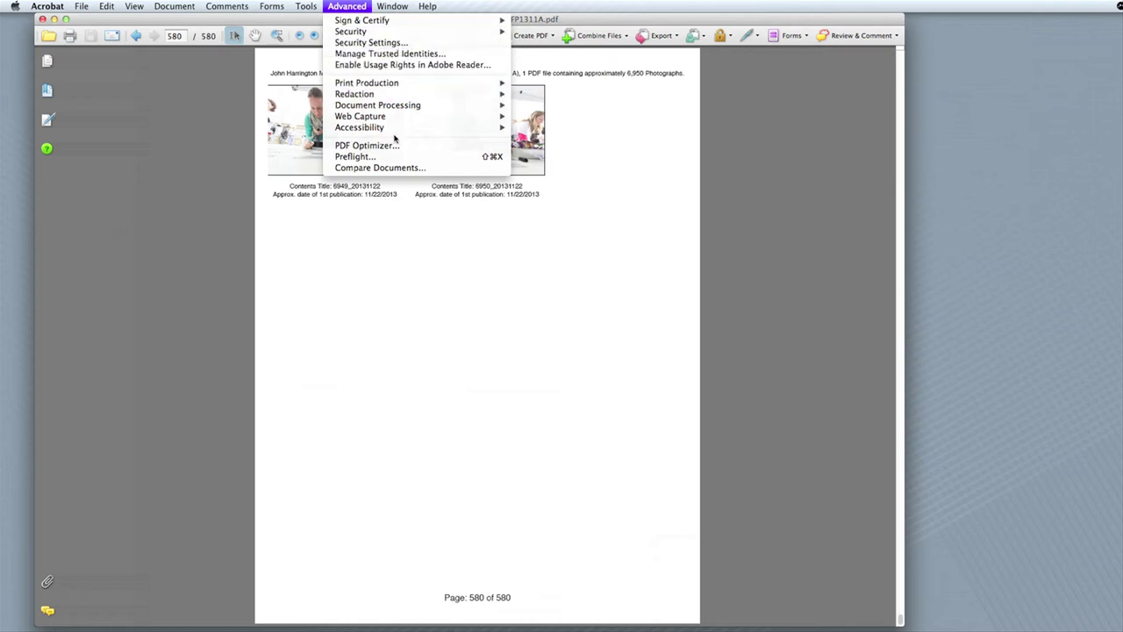
{"action": "left_click", "coordinate": [417, 151]}
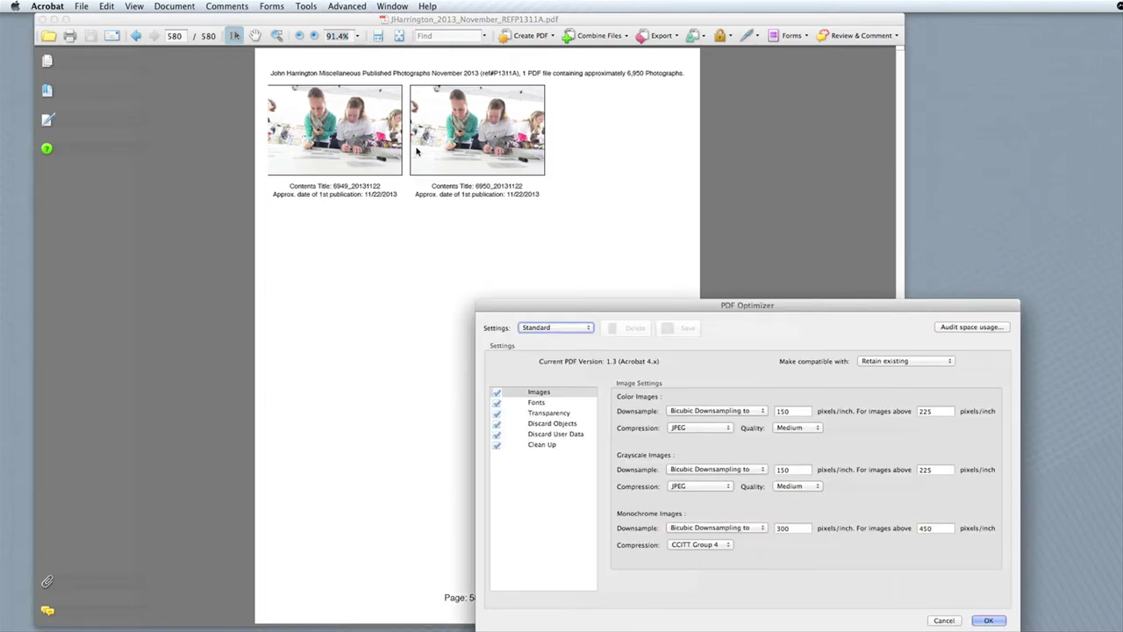
{"action": "left_click_drag", "start_coordinate": [685, 306], "coordinate": [412, 224]}
{"action": "left_click", "coordinate": [1025, 145]}
{"action": "left_click_drag", "start_coordinate": [1025, 145], "coordinate": [1005, 92]}
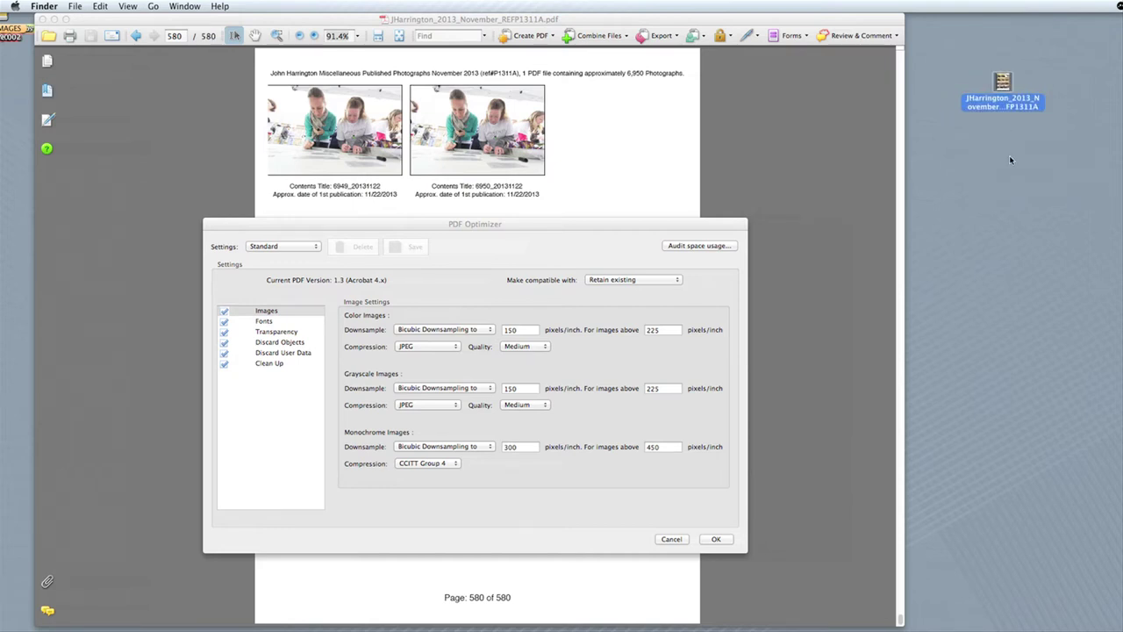
- Show Get Info for the original REFP1311A PDF (1.35 GB, 580 pages) beside Acrobat
{"action": "key", "text": "super+i"}
{"action": "left_click_drag", "start_coordinate": [76, 27], "coordinate": [854, 20]}
{"action": "left_click_drag", "start_coordinate": [936, 630], "coordinate": [935, 576]}
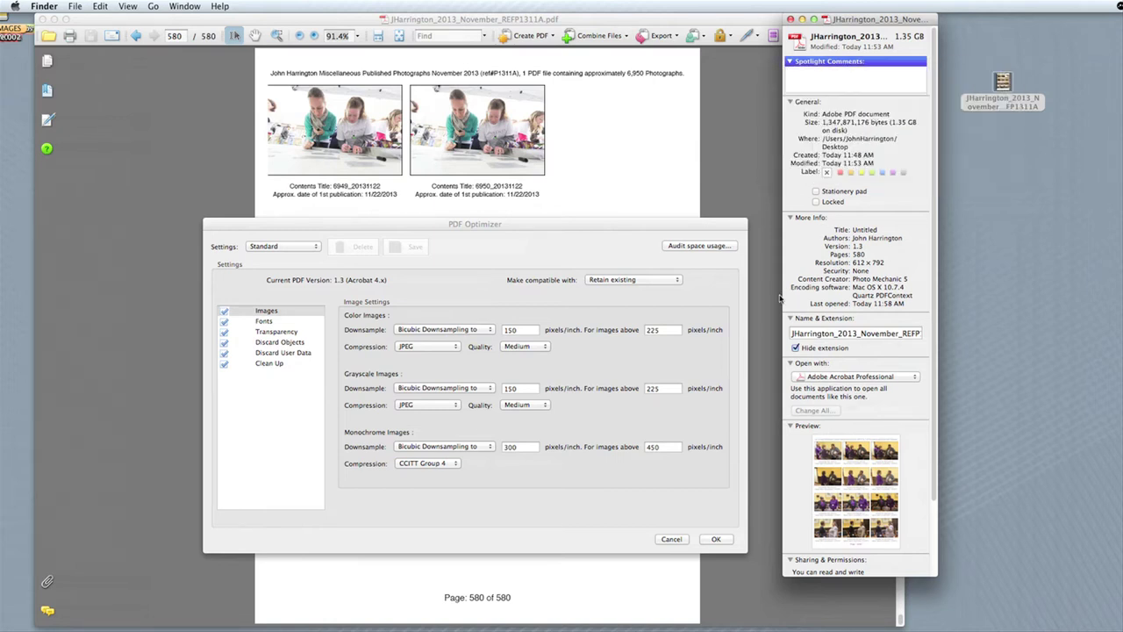
- Switch PDF Optimizer to the JHP Copyright Standard preset
{"action": "left_click", "coordinate": [434, 225]}
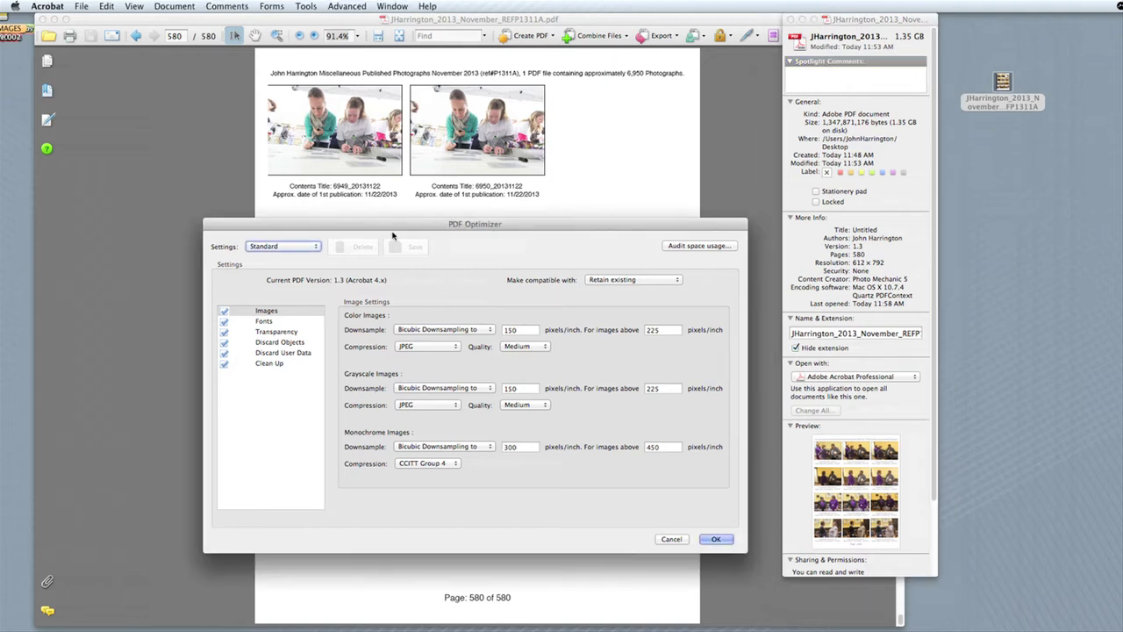
{"action": "left_click", "coordinate": [301, 248]}
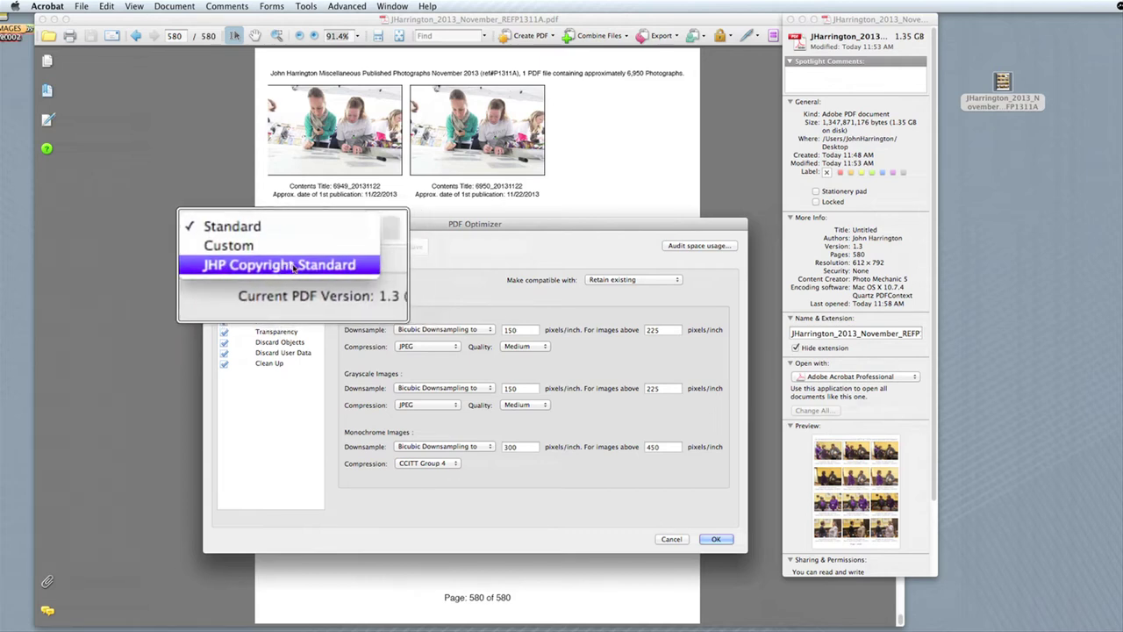
{"action": "left_click", "coordinate": [293, 265]}
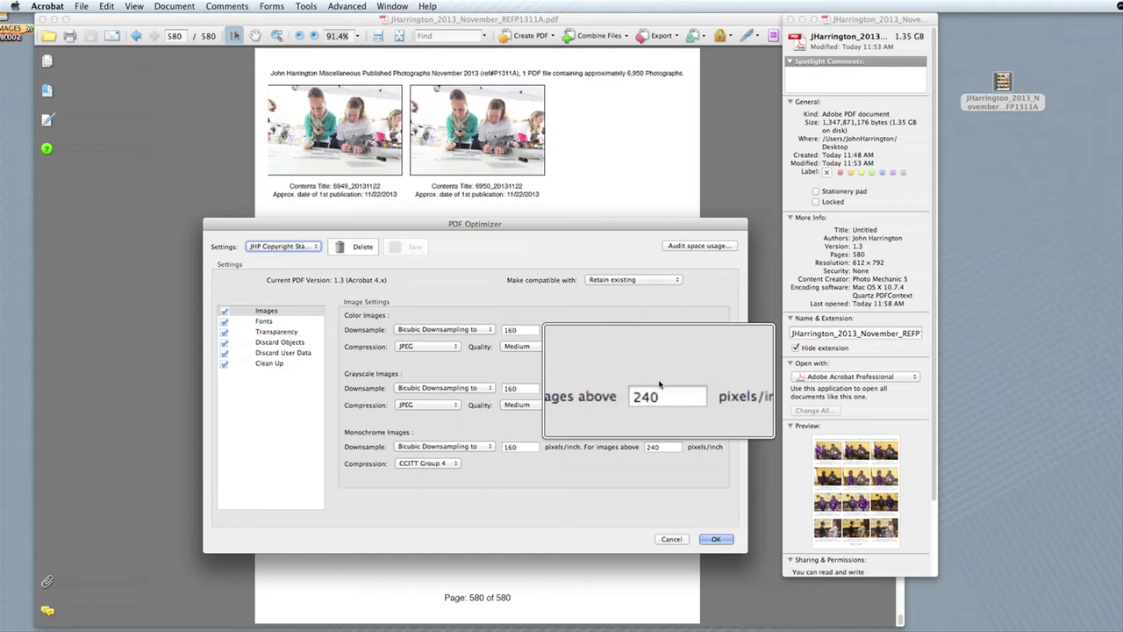
- Review the Fonts, Transparency, Discard Objects, Discard User Data and Clean Up panels, then apply
{"action": "left_click", "coordinate": [265, 321]}
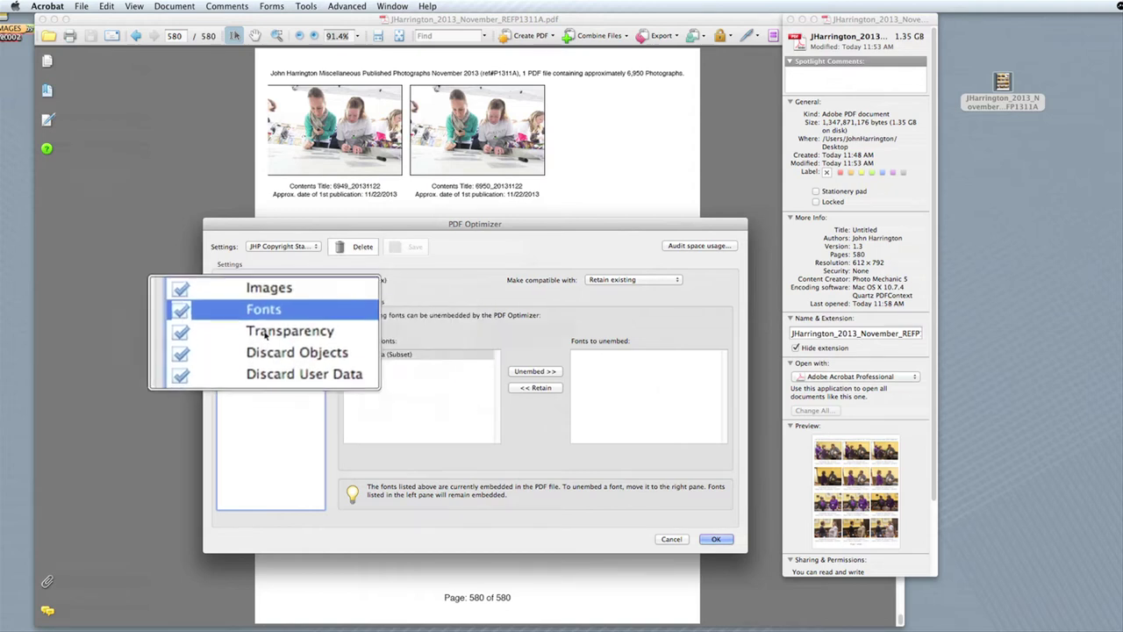
{"action": "left_click", "coordinate": [289, 332]}
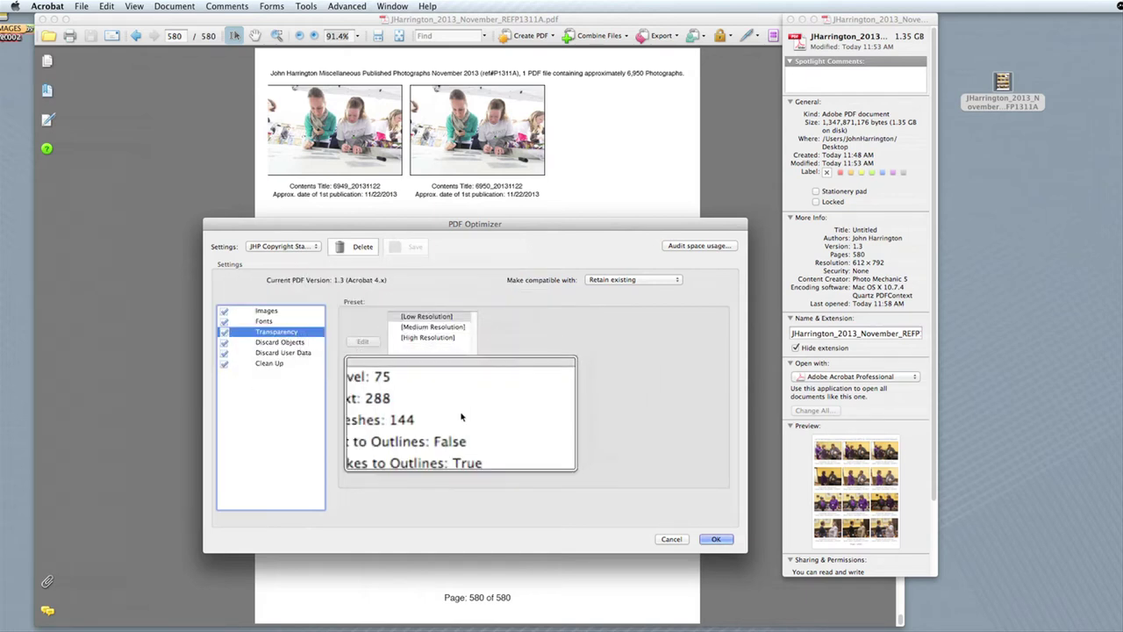
{"action": "left_click", "coordinate": [268, 343]}
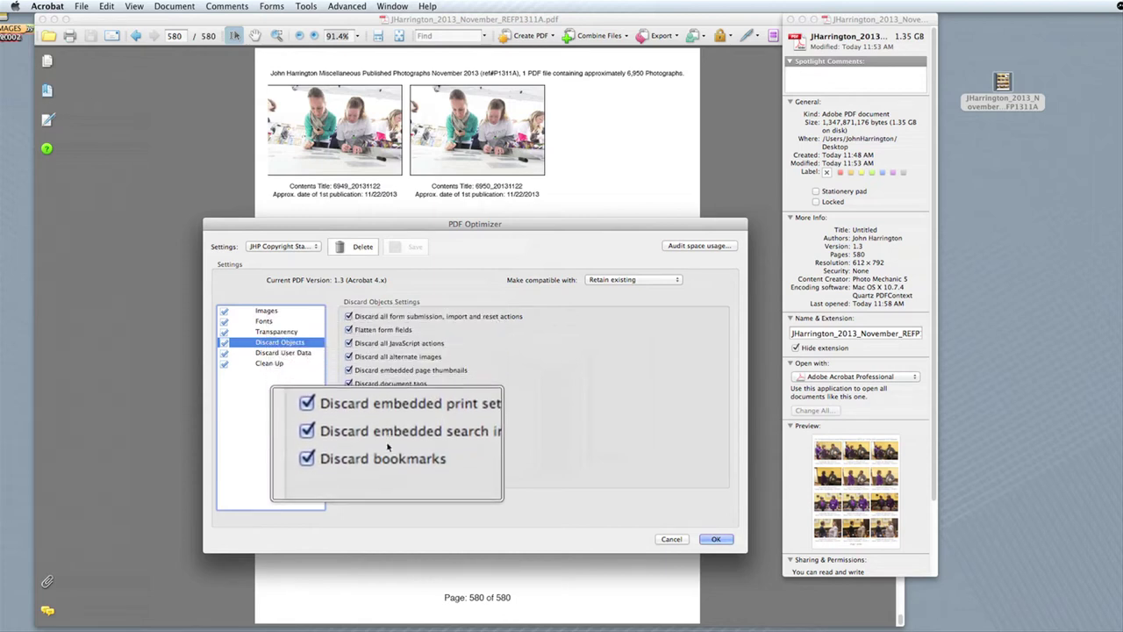
{"action": "left_click", "coordinate": [298, 354]}
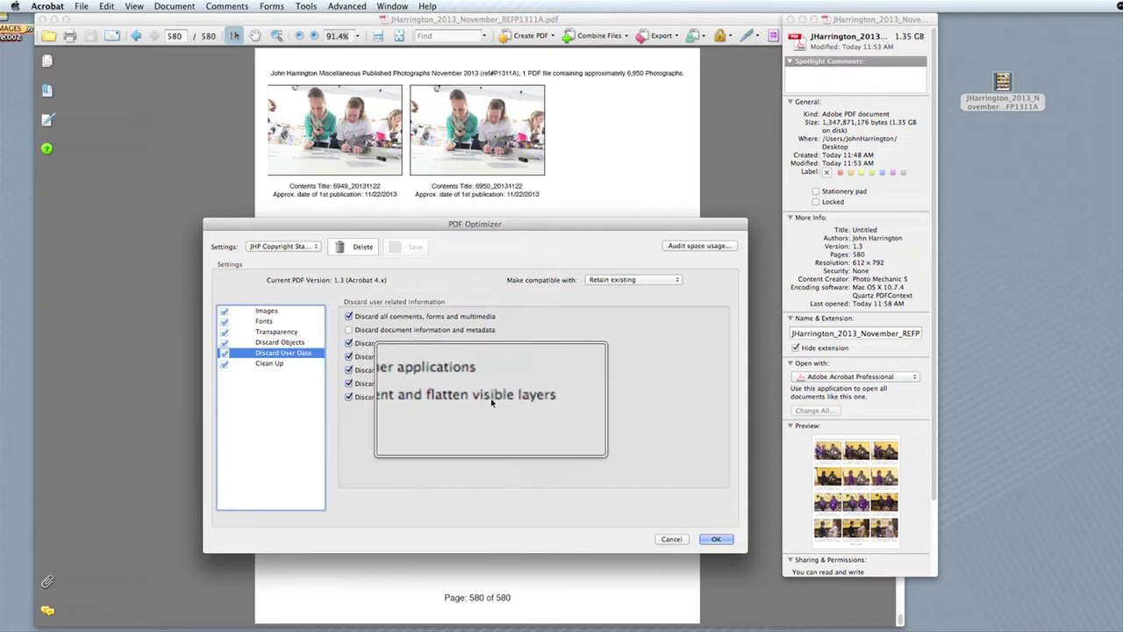
{"action": "left_click", "coordinate": [263, 363]}
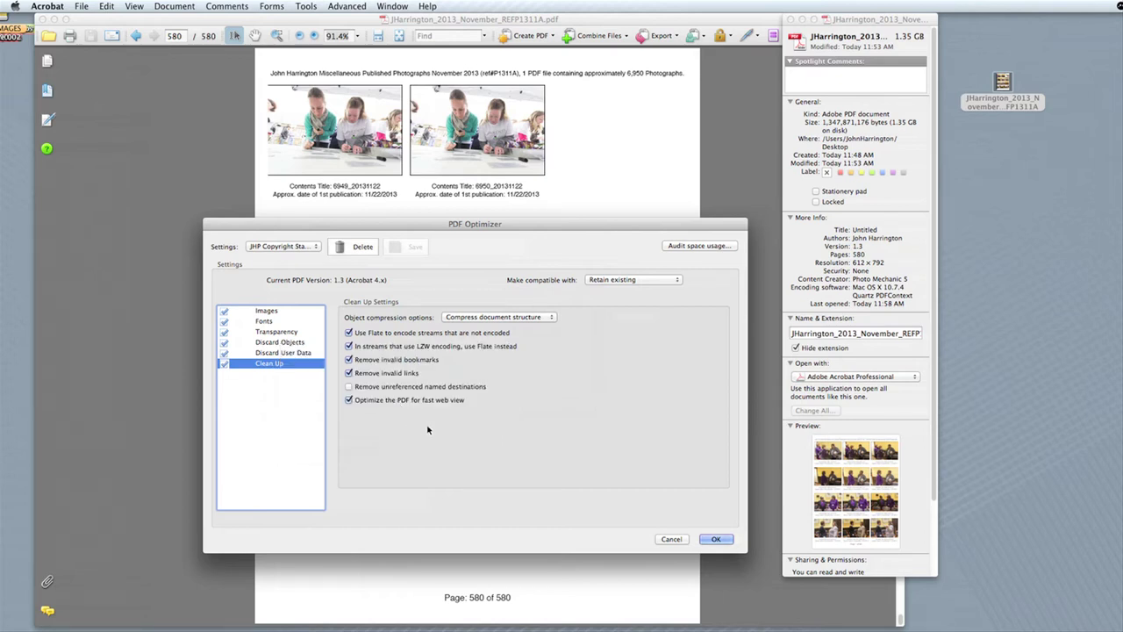
{"action": "left_click", "coordinate": [717, 540]}
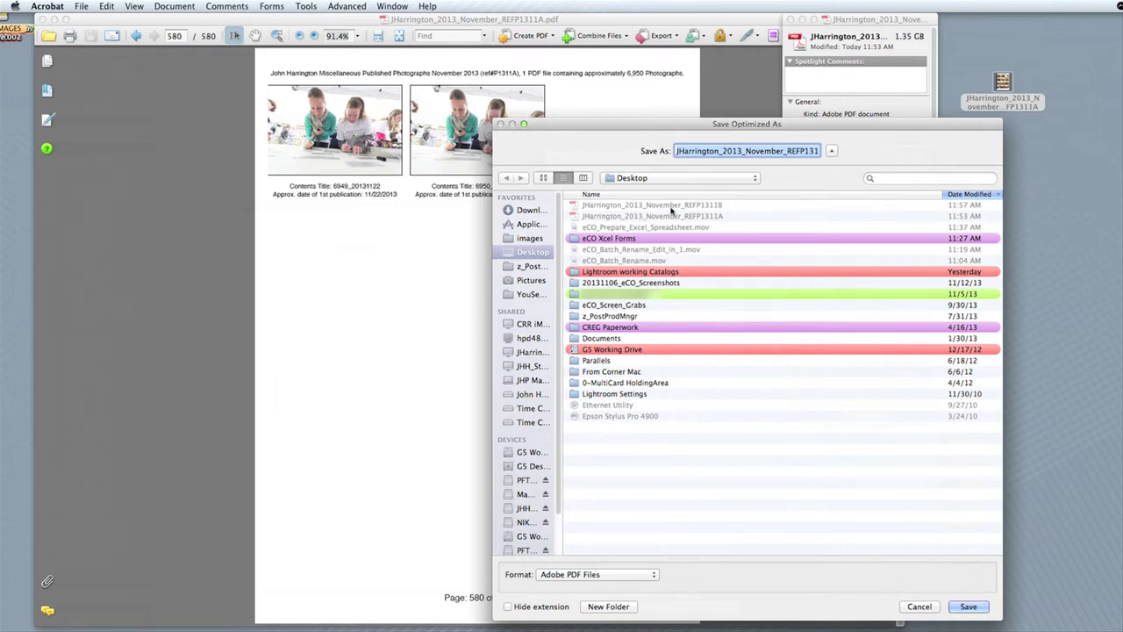
- Save the optimized copy to the Desktop as REFP1311A_optimized.pdf
{"action": "left_click", "coordinate": [805, 151]}
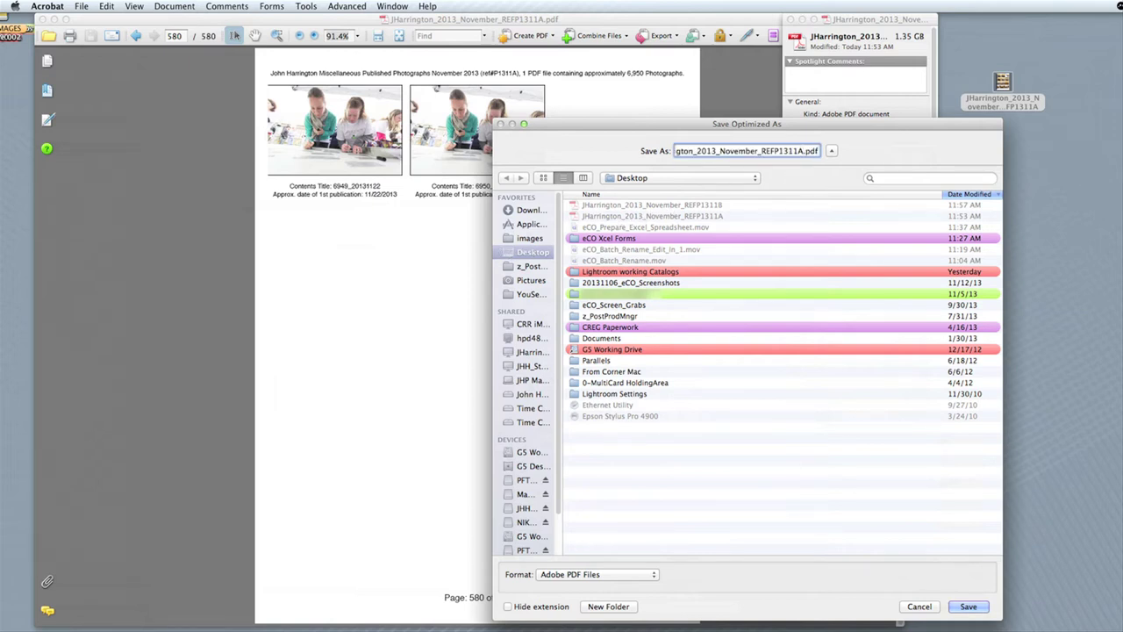
{"action": "type", "text": "_optimized"}
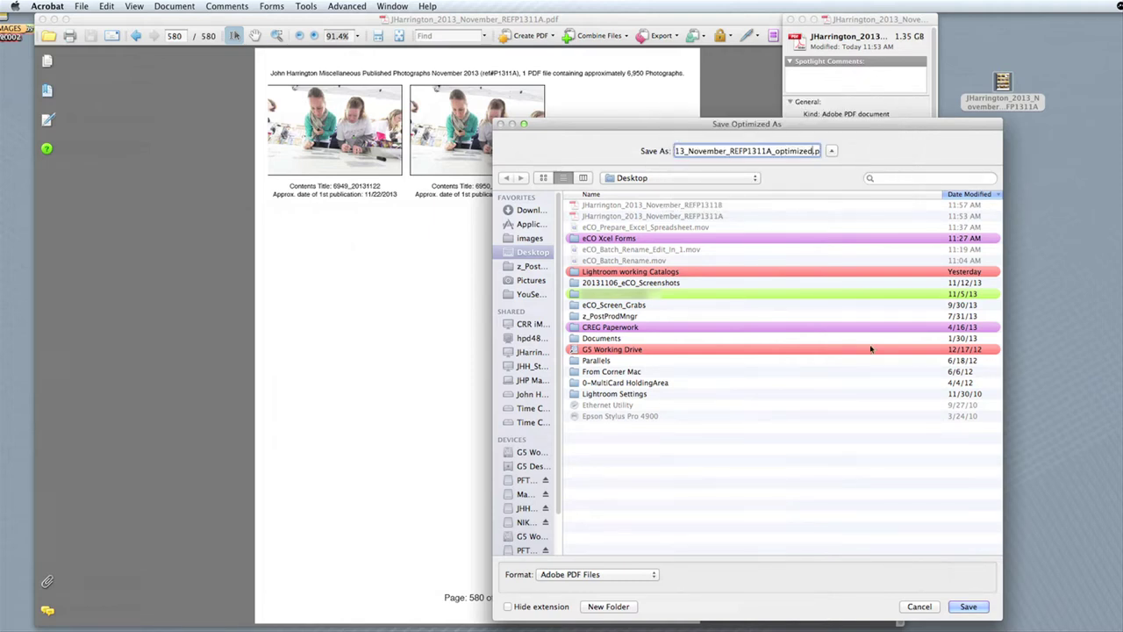
{"action": "left_click", "coordinate": [969, 605]}
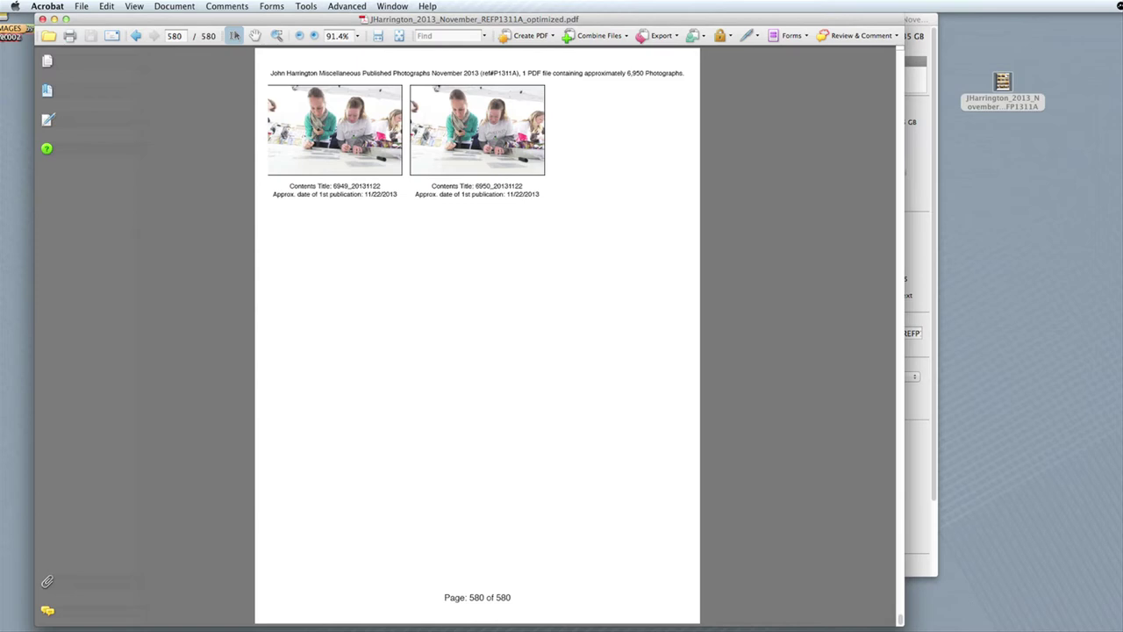
- Compare the optimized PDF's info (108.6 MB) with the 1.35 GB original, then close both info windows
{"action": "left_click_drag", "start_coordinate": [1113, 209], "coordinate": [1016, 148]}
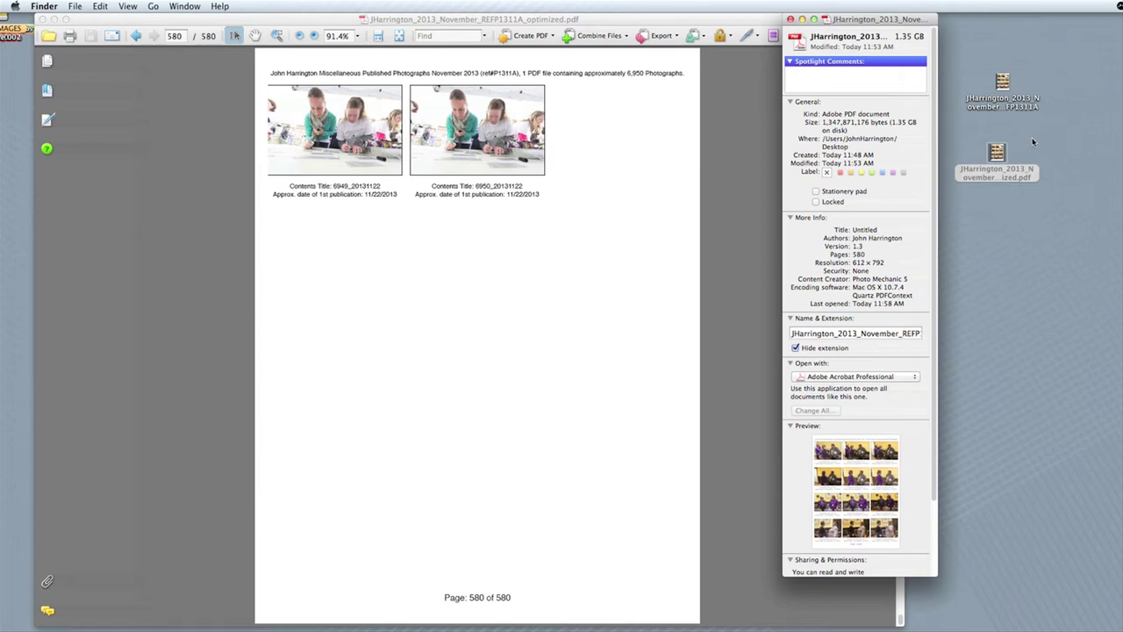
{"action": "left_click", "coordinate": [1005, 153]}
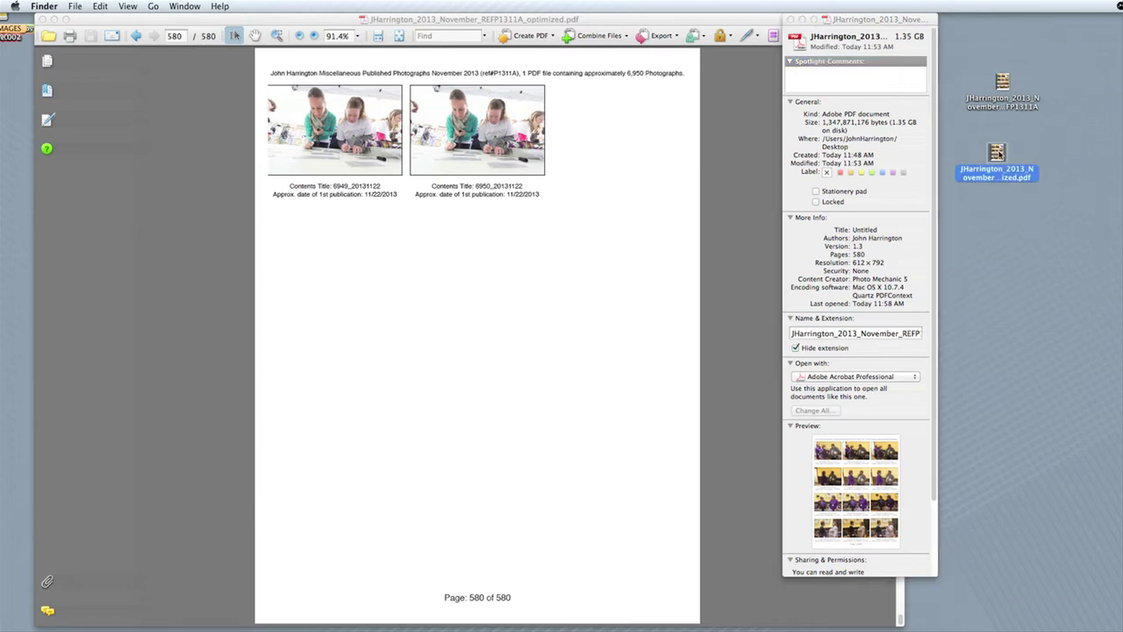
{"action": "key", "text": "super+i"}
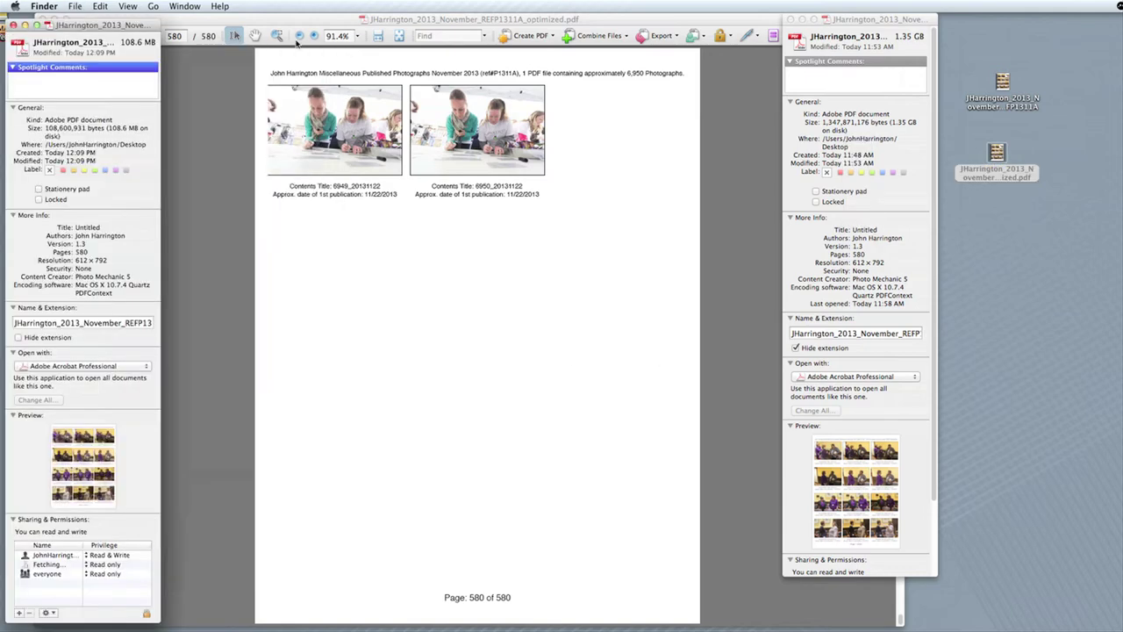
{"action": "left_click_drag", "start_coordinate": [109, 27], "coordinate": [726, 14]}
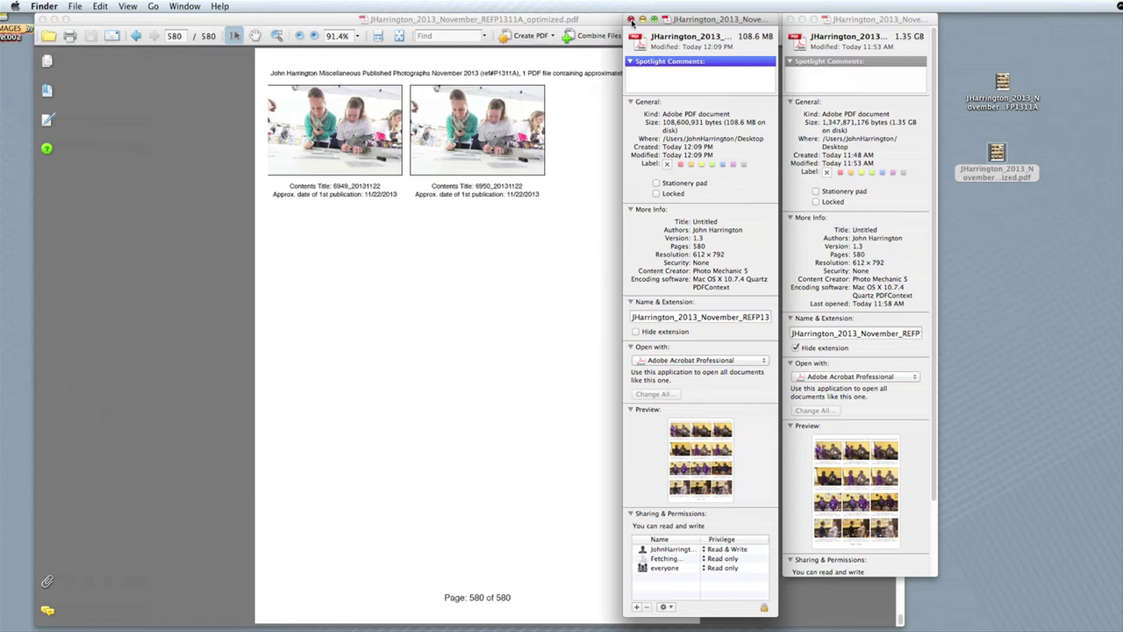
{"action": "left_click", "coordinate": [630, 19]}
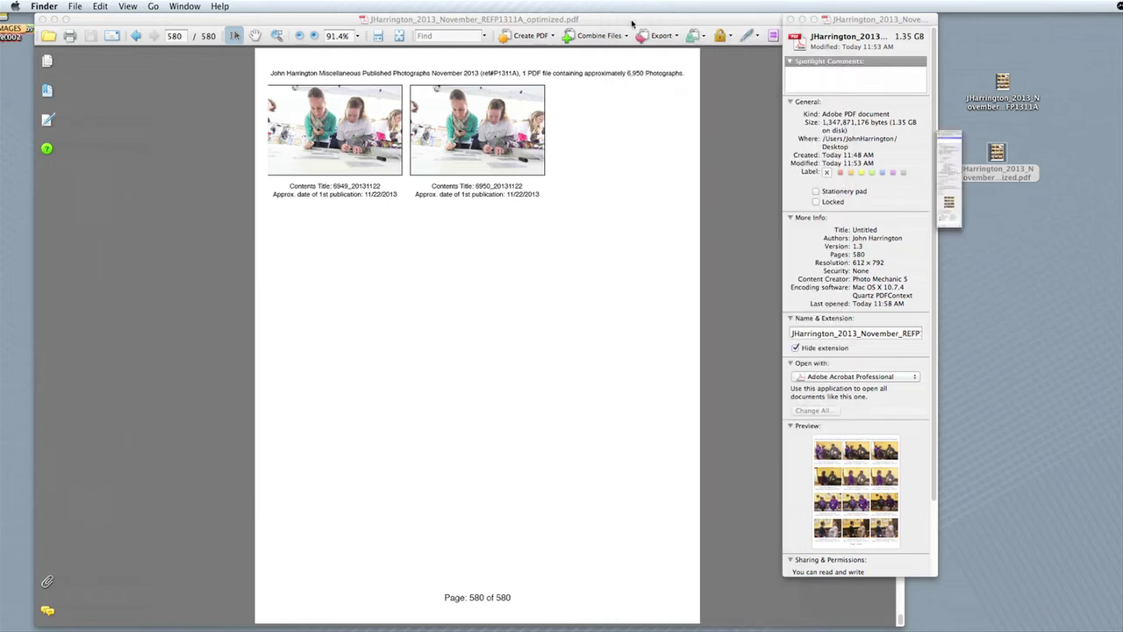
{"action": "left_click", "coordinate": [790, 19]}
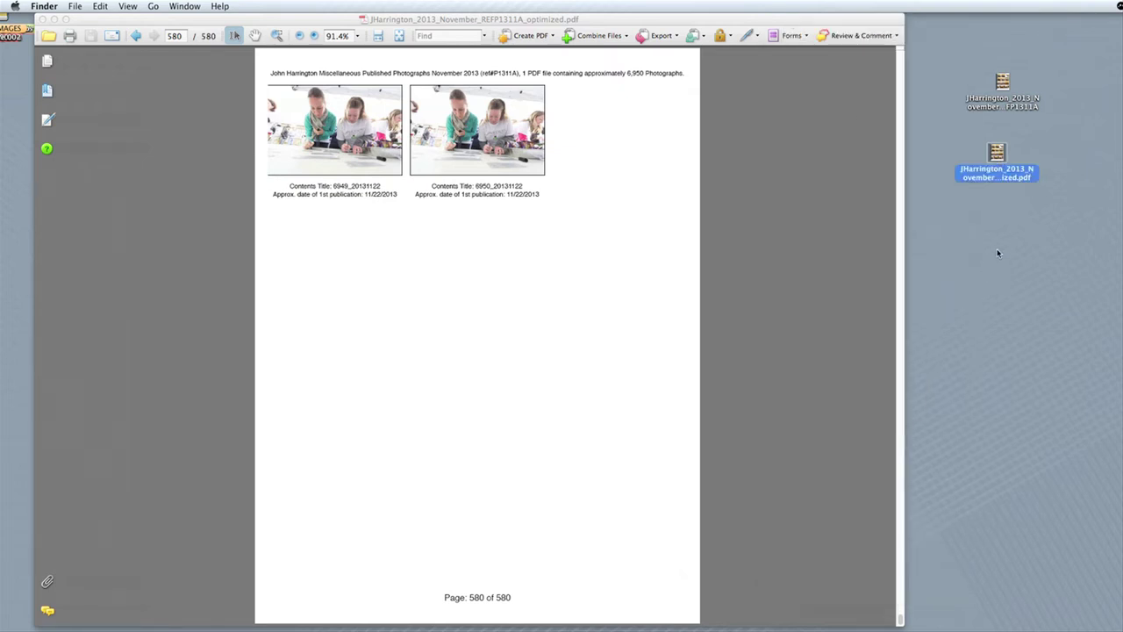
{"action": "left_click", "coordinate": [156, 21]}
- Close the optimized REFP1311A PDF and open the REFP1311B PDF from the Desktop
{"action": "left_click", "coordinate": [42, 19]}
{"action": "left_click", "coordinate": [80, 6]}
{"action": "mouse_move", "coordinate": [94, 42]}
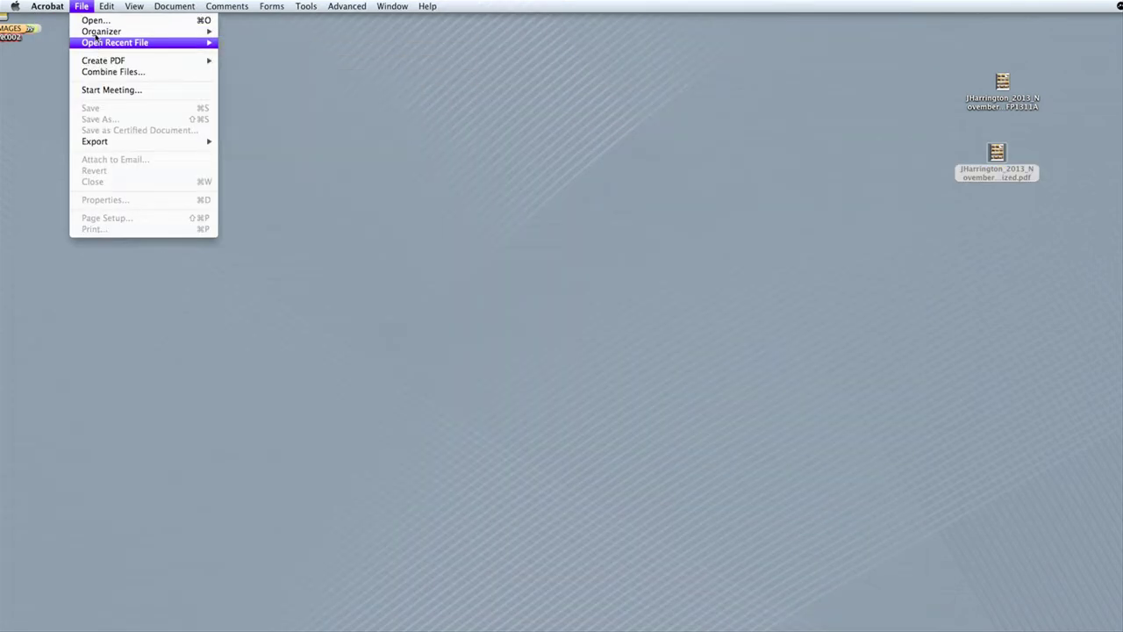
{"action": "left_click", "coordinate": [95, 19]}
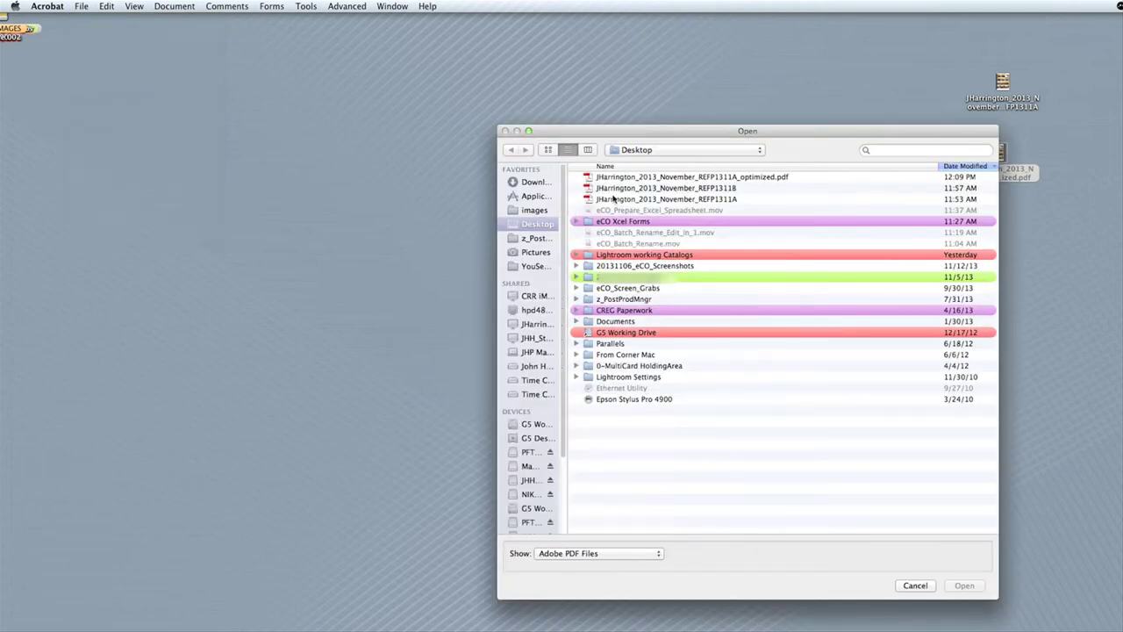
{"action": "left_click", "coordinate": [630, 188]}
{"action": "left_click", "coordinate": [981, 588]}
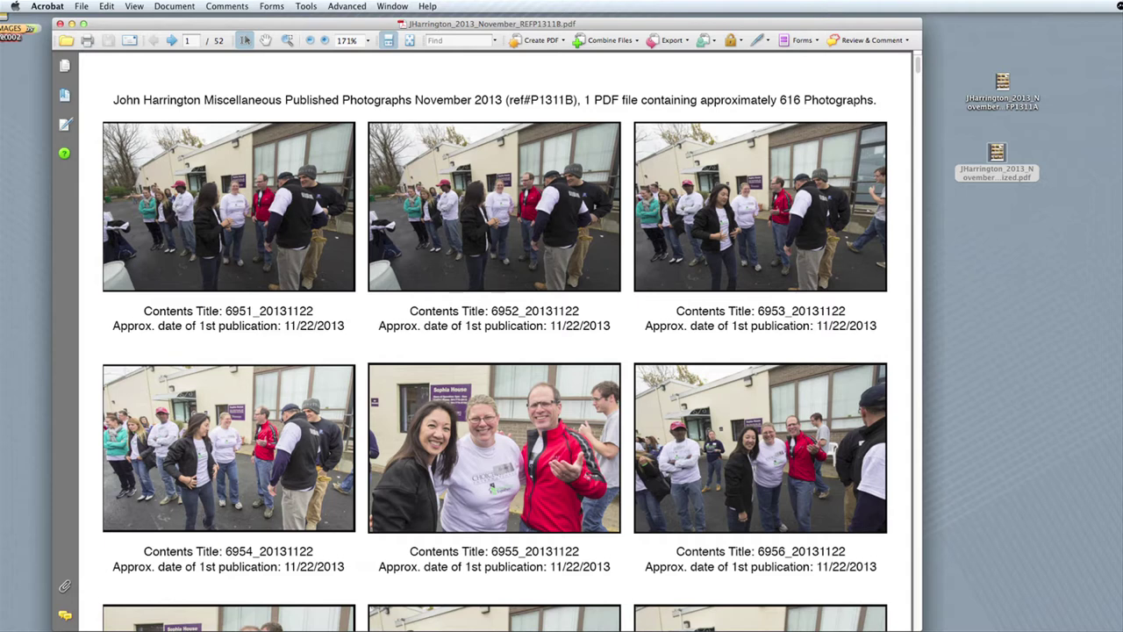
- Optimize REFP1311B in PDF Optimizer using the JHP Copyright Standard preset
{"action": "left_click", "coordinate": [362, 7]}
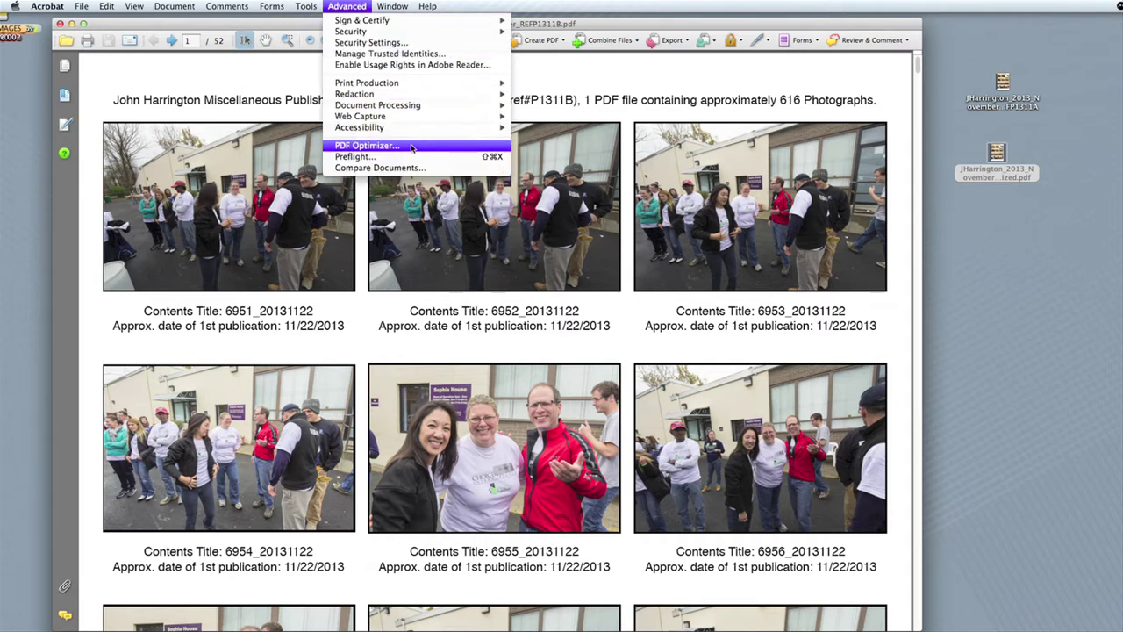
{"action": "left_click", "coordinate": [377, 145]}
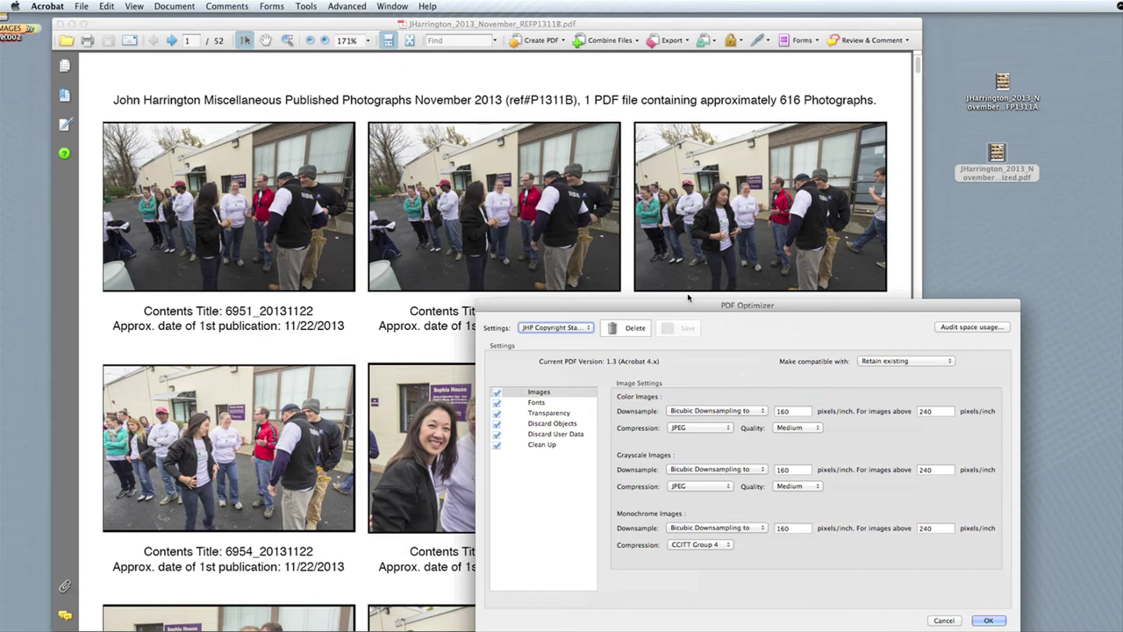
{"action": "left_click_drag", "start_coordinate": [689, 305], "coordinate": [437, 153]}
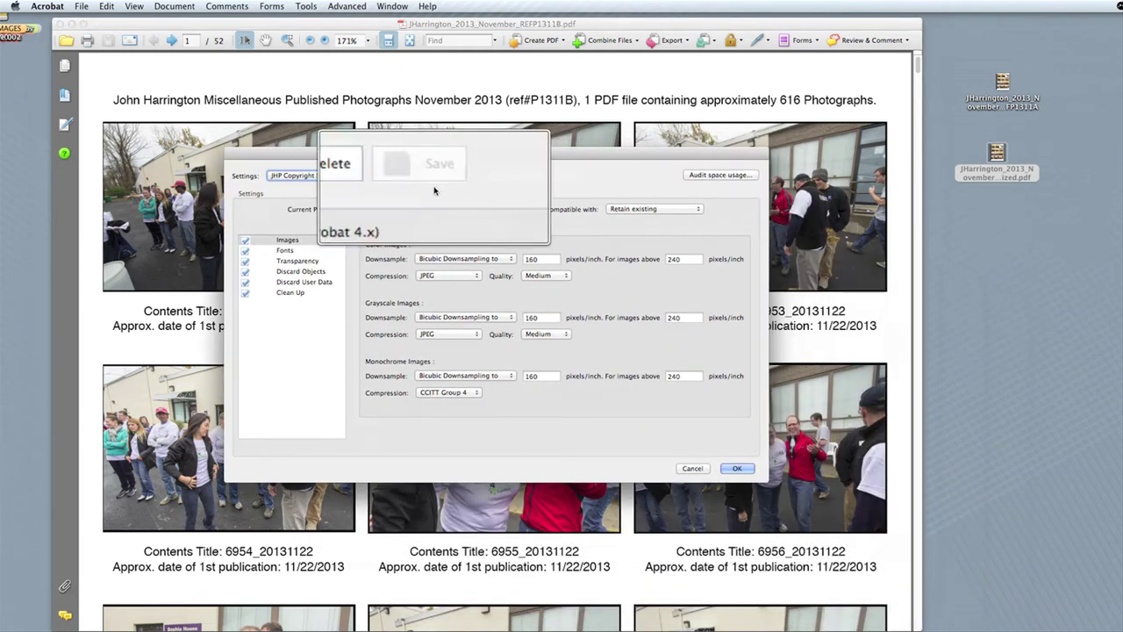
{"action": "left_click", "coordinate": [323, 176]}
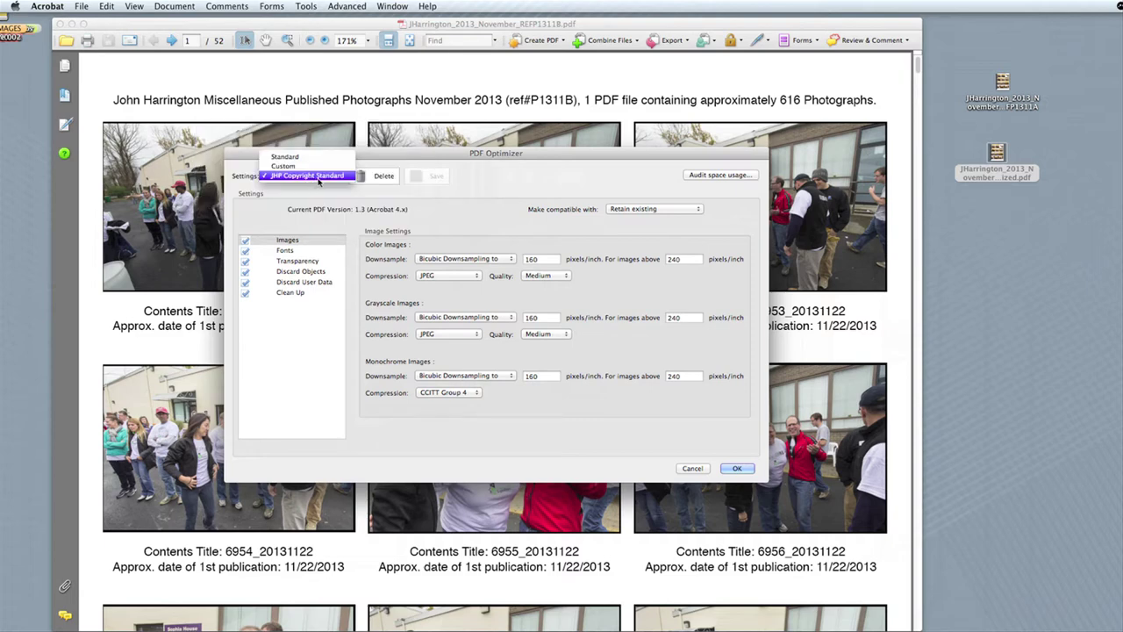
{"action": "left_click", "coordinate": [319, 176]}
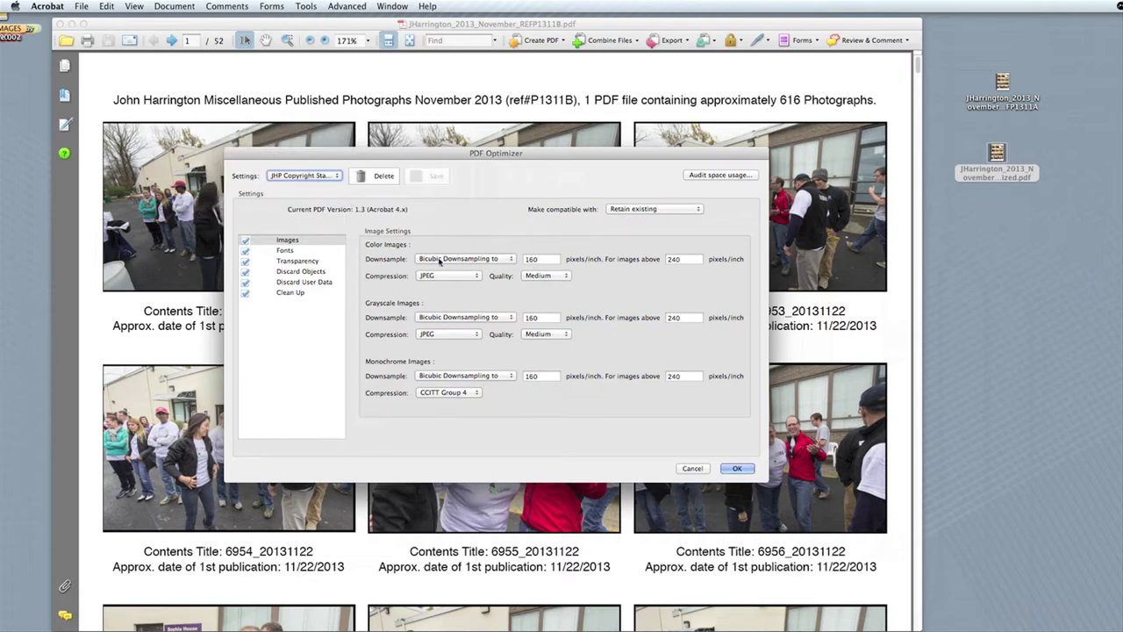
{"action": "left_click", "coordinate": [736, 468]}
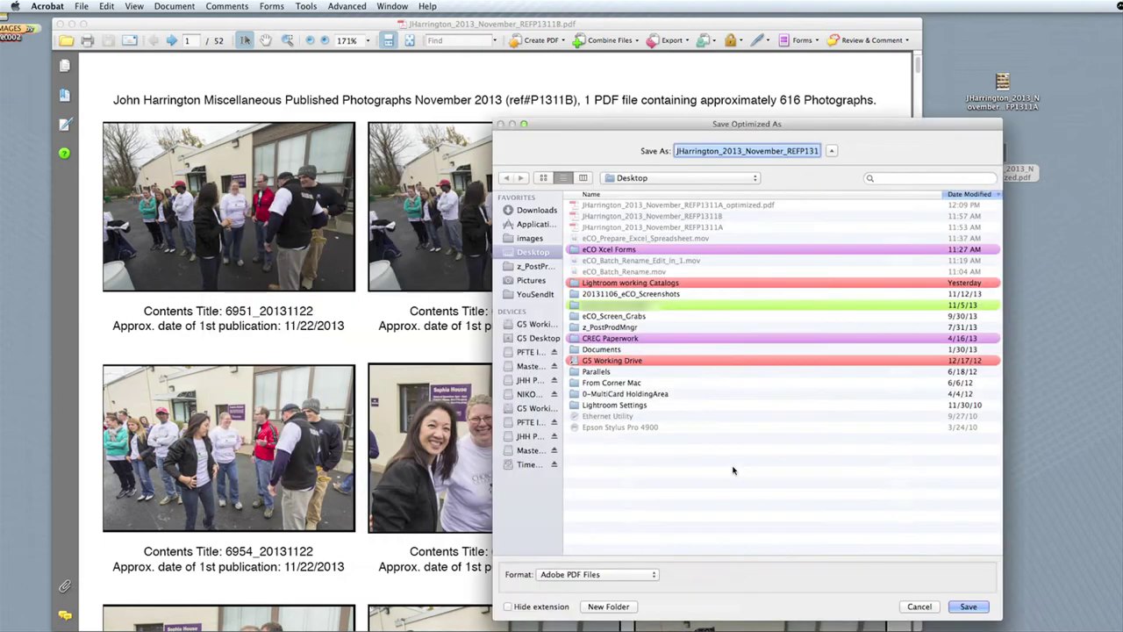
- Name the optimized copy REFP1311B_optimized.pdf and save it to the Desktop
{"action": "left_click_drag", "start_coordinate": [703, 124], "coordinate": [545, 97]}
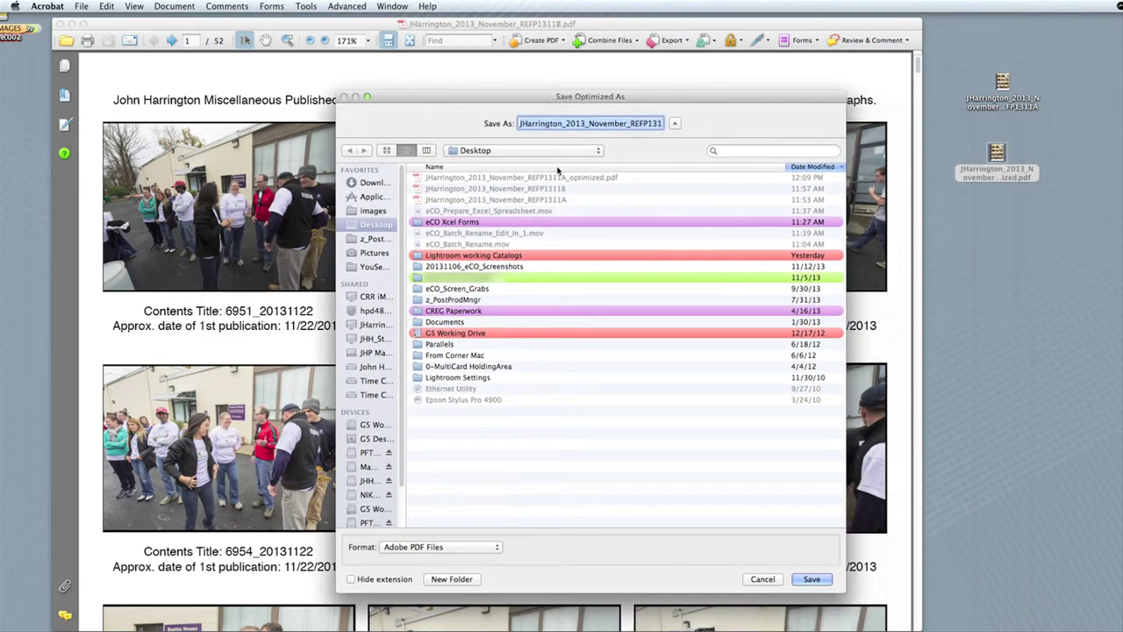
{"action": "left_click", "coordinate": [610, 124]}
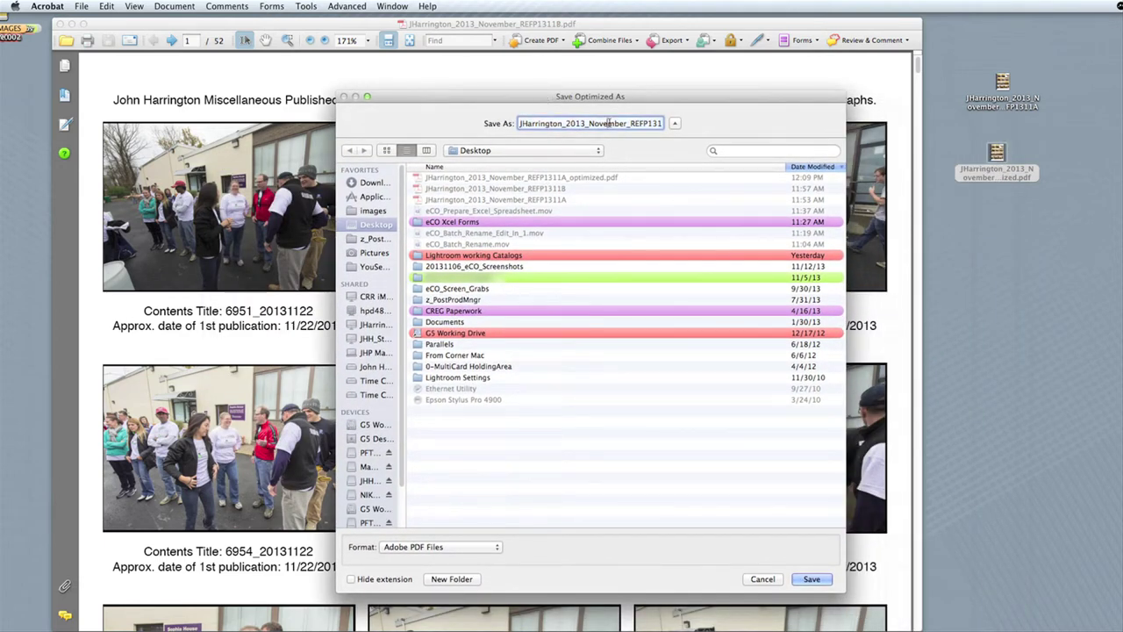
{"action": "key", "text": "Right"}
{"action": "key", "text": "Right"}
{"action": "key", "text": "Right"}
{"action": "key", "text": "Right"}
{"action": "key", "text": "Right"}
{"action": "key", "text": "Right"}
{"action": "key", "text": "Right"}
{"action": "key", "text": "Right"}
{"action": "key", "text": "Right"}
{"action": "key", "text": "Right"}
{"action": "key", "text": "Right"}
{"action": "key", "text": "Right"}
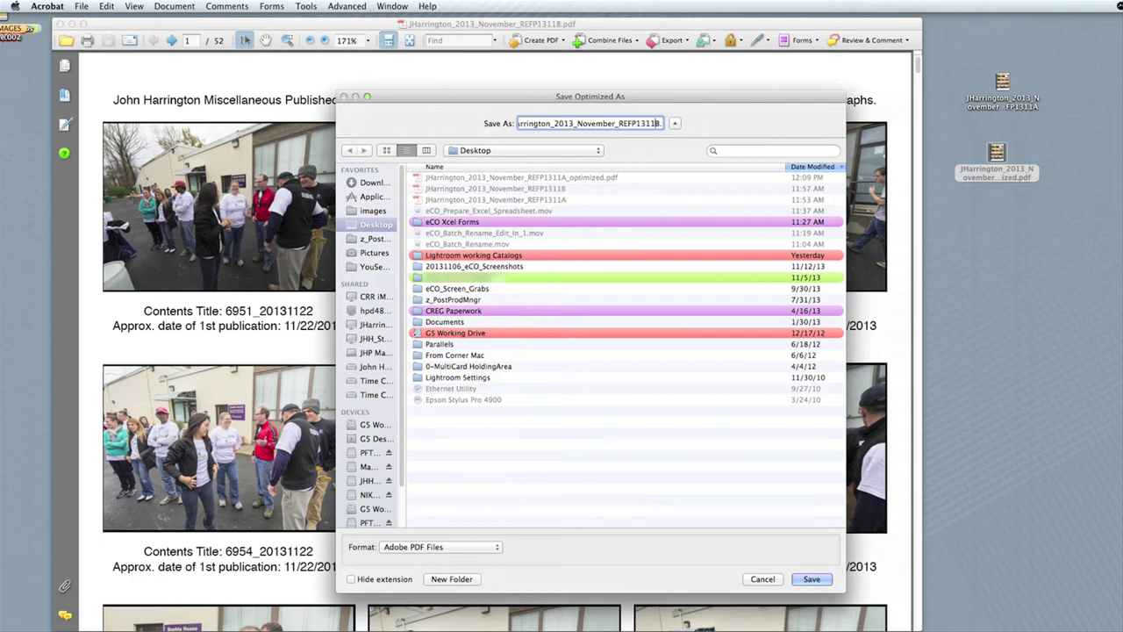
{"action": "type", "text": "_optimized"}
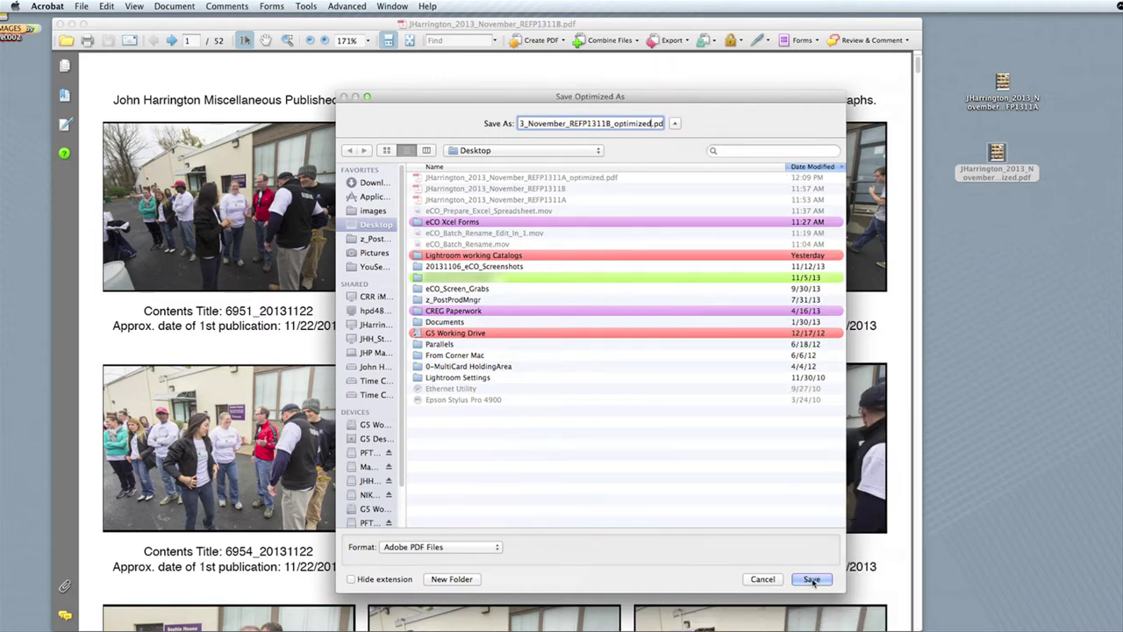
{"action": "left_click", "coordinate": [812, 581]}
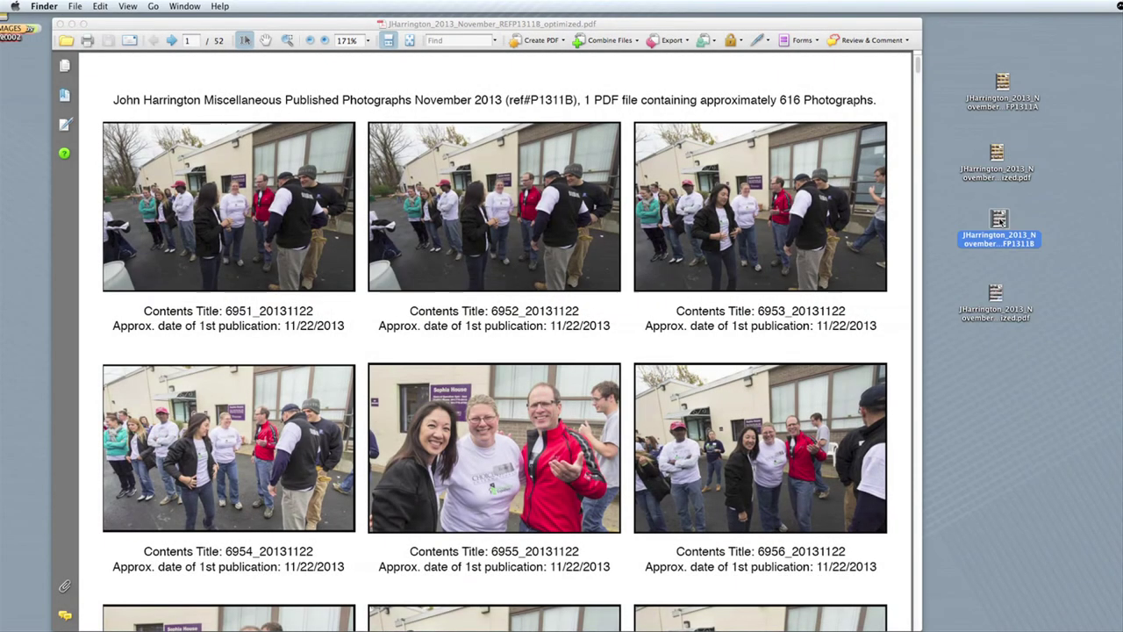
- Compare the Get Info sizes of the original REFP1311B PDF (151.4 MB) and the optimized copy (13.8 MB)
{"action": "key", "text": "super+i"}
{"action": "left_click_drag", "start_coordinate": [111, 29], "coordinate": [715, 24]}
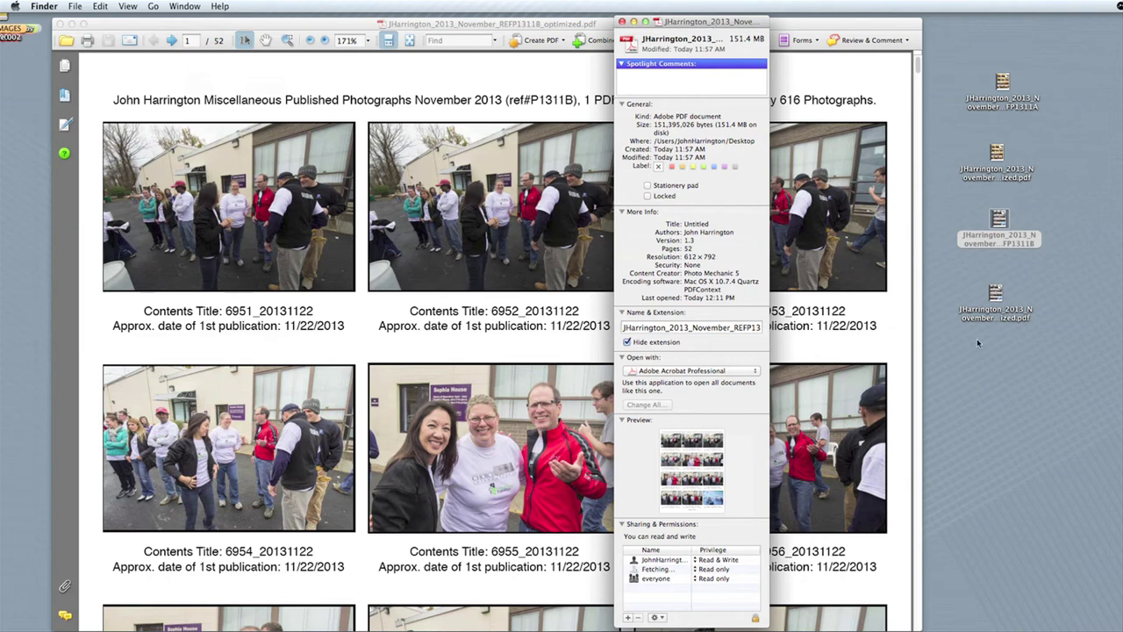
{"action": "left_click", "coordinate": [997, 297]}
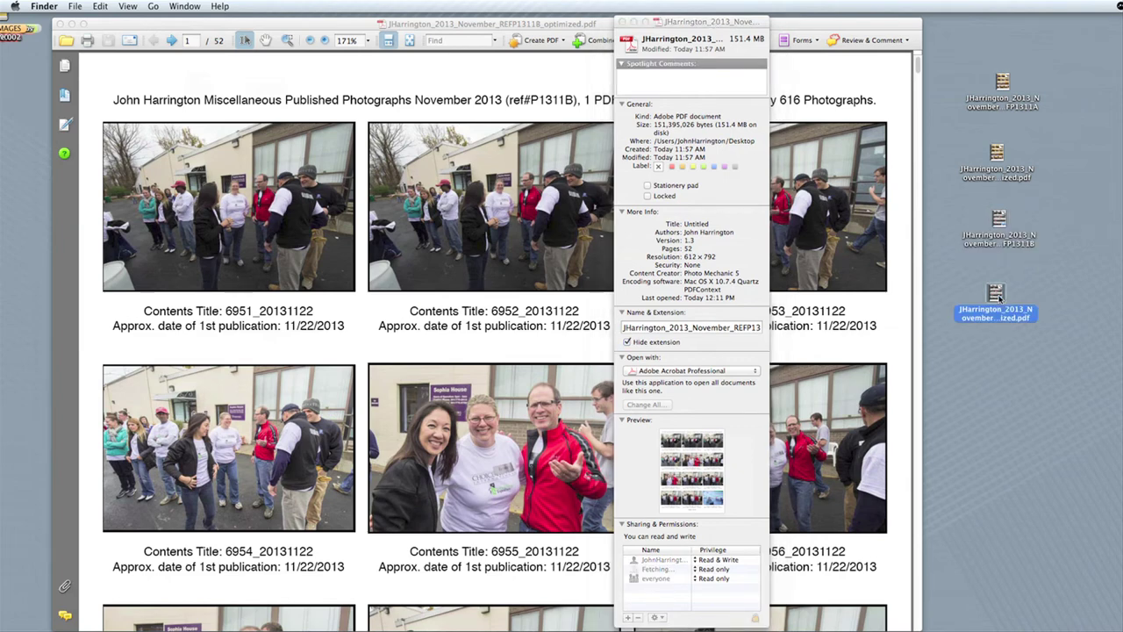
{"action": "key", "text": "super+i"}
{"action": "left_click_drag", "start_coordinate": [114, 29], "coordinate": [873, 23]}
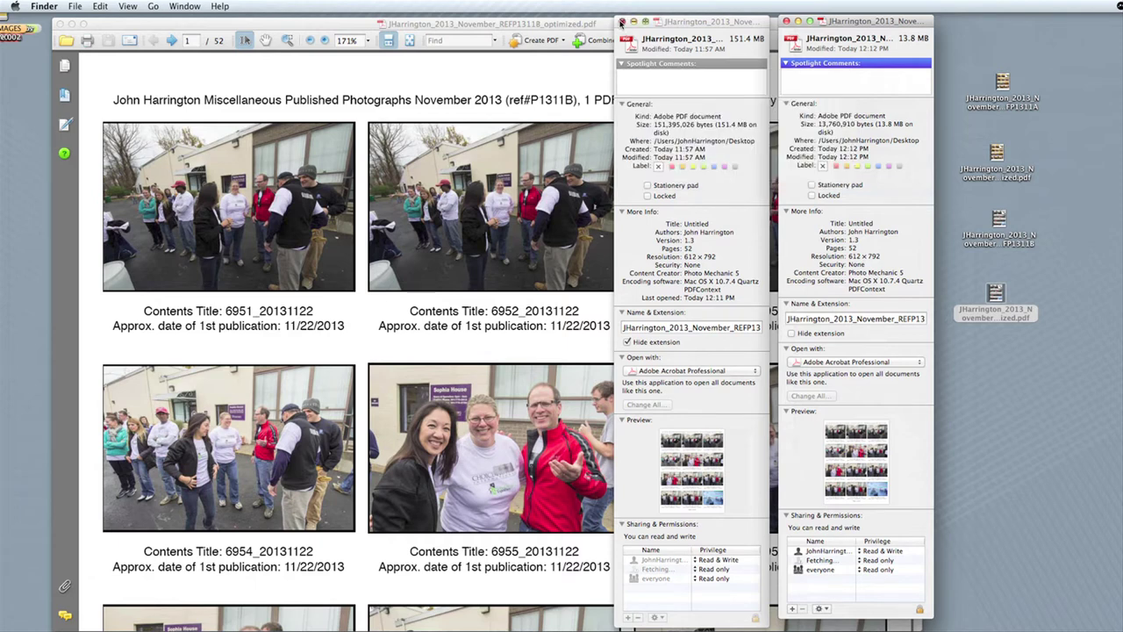
- Close both file-info panels and the optimized REFP1311B PDF in Acrobat
{"action": "left_click", "coordinate": [623, 21]}
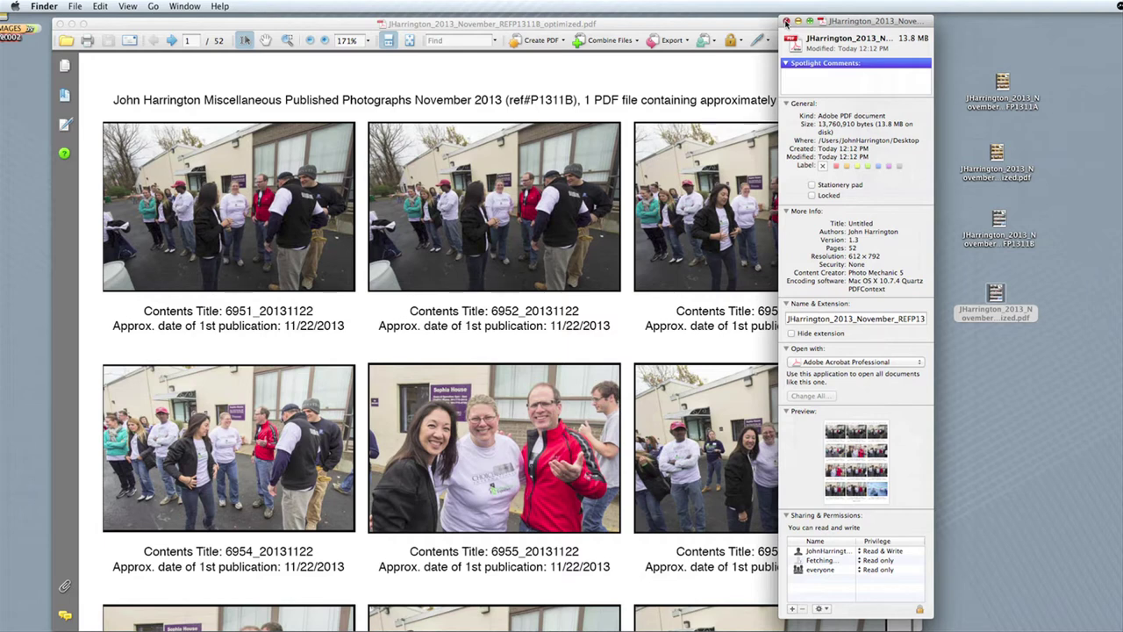
{"action": "left_click", "coordinate": [786, 21]}
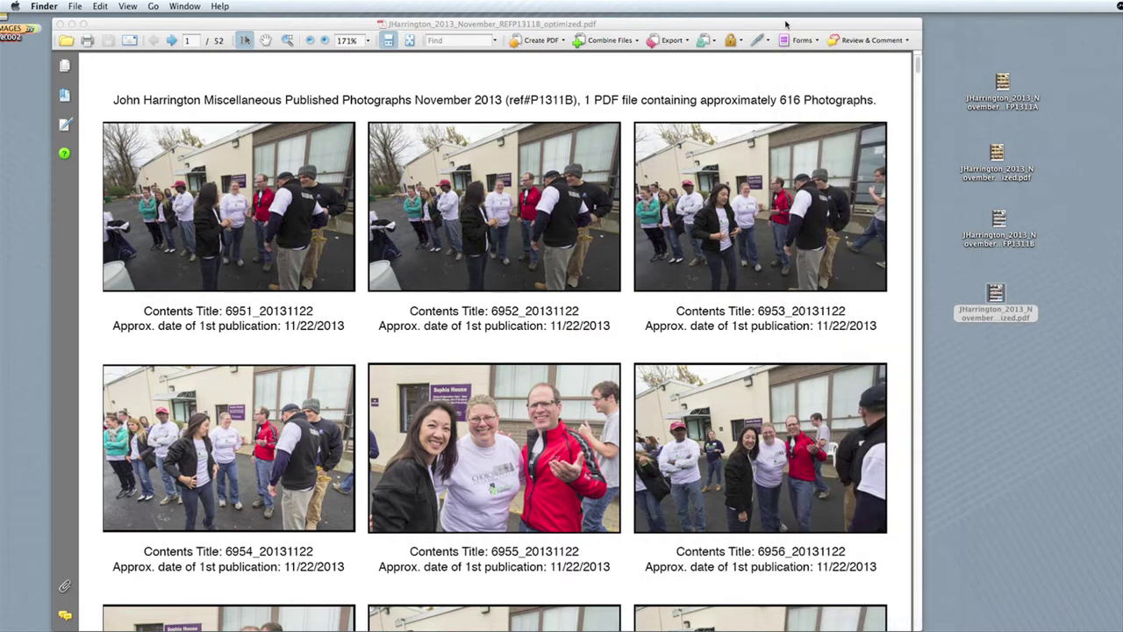
{"action": "left_click", "coordinate": [105, 25]}
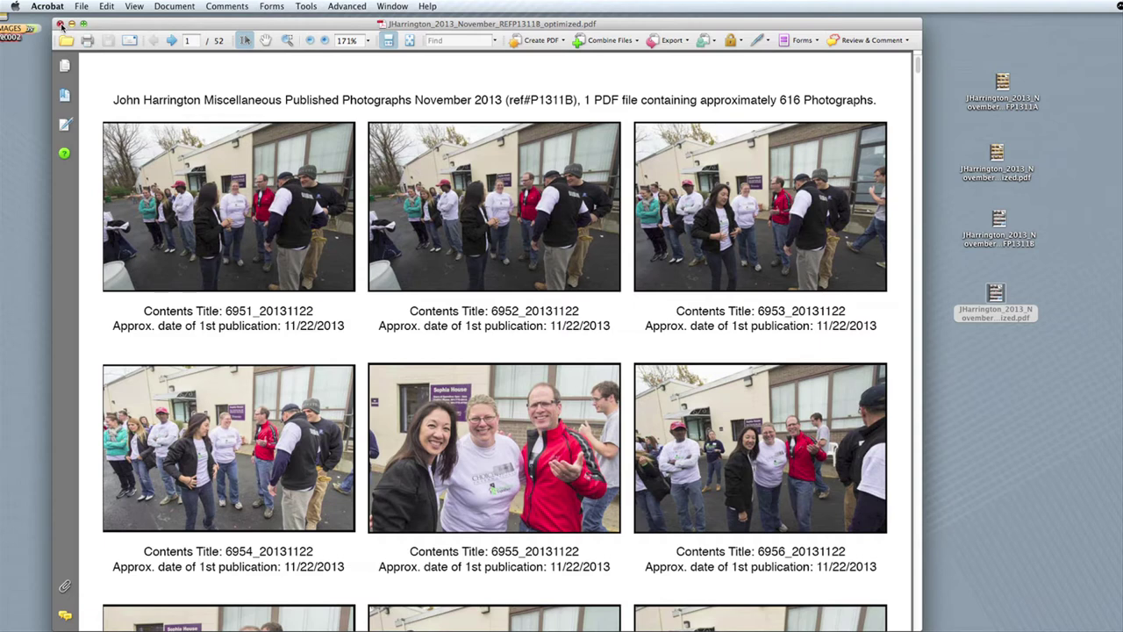
{"action": "left_click", "coordinate": [60, 25]}
- Go from Safari's Copyright Office page through eCO Login and autofill the user ID and password
{"action": "key", "text": "super+Tab"}
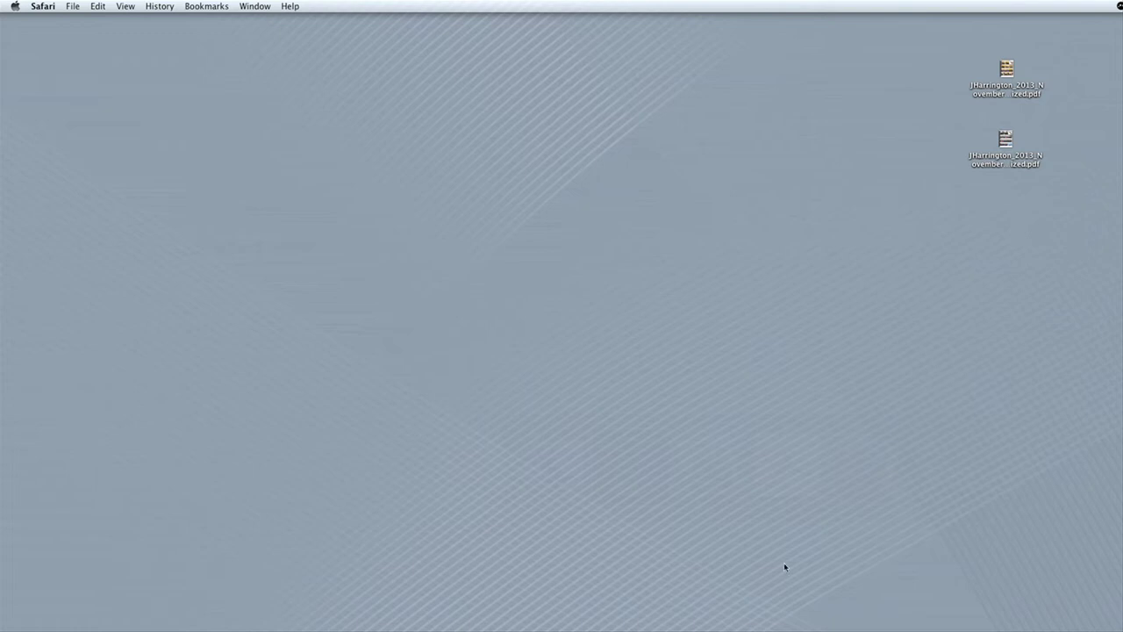
{"action": "left_click", "coordinate": [255, 6]}
{"action": "left_click", "coordinate": [325, 140]}
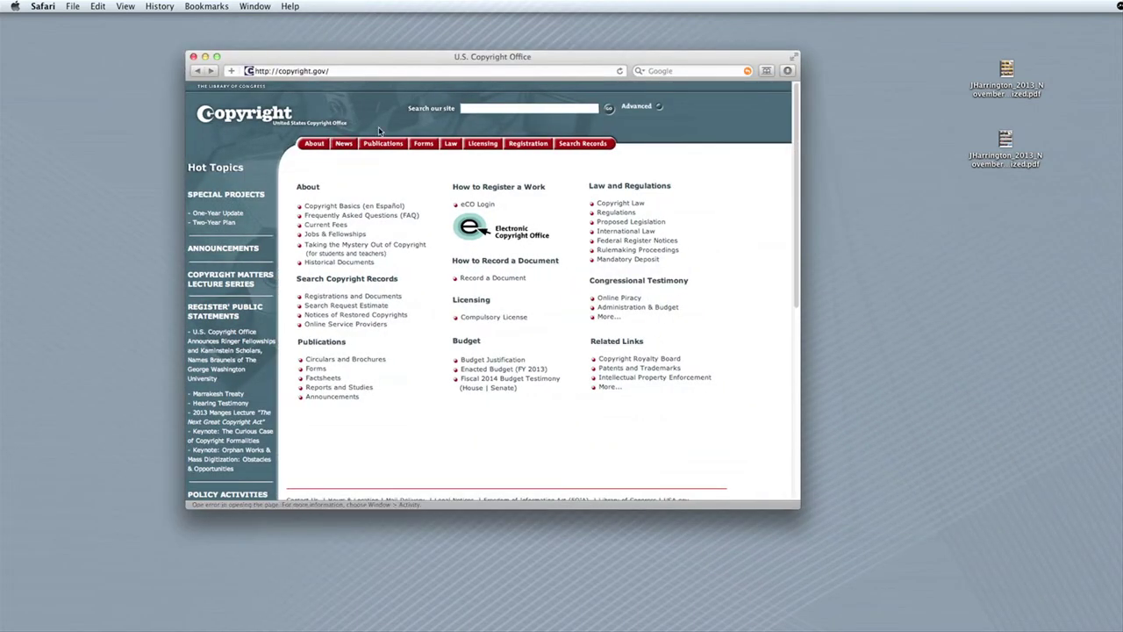
{"action": "left_click", "coordinate": [488, 208]}
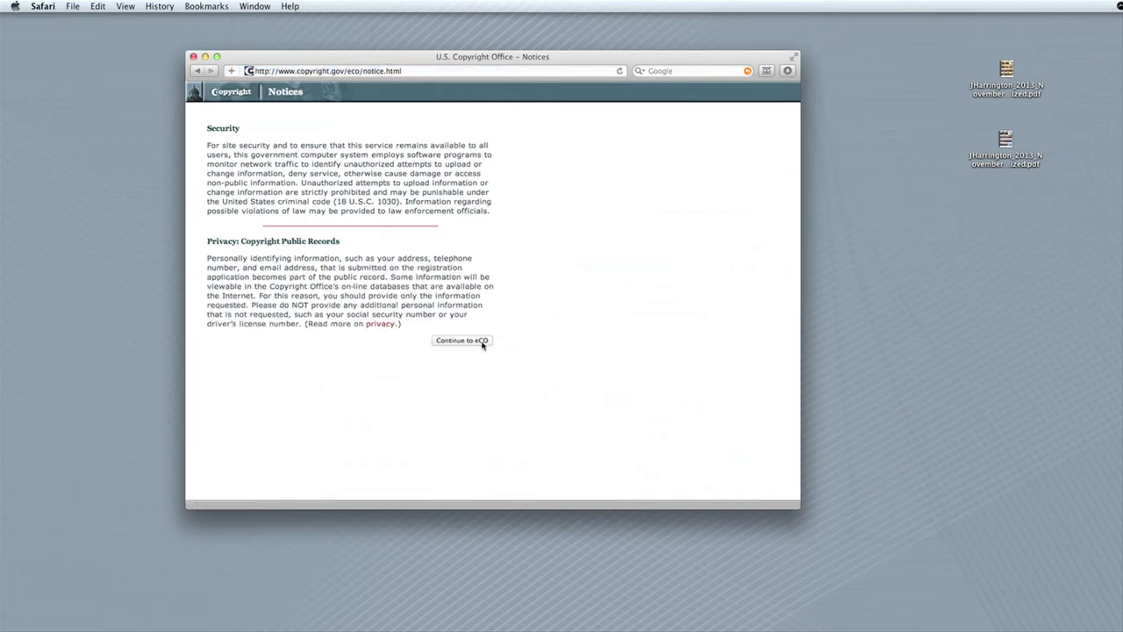
{"action": "left_click", "coordinate": [482, 344]}
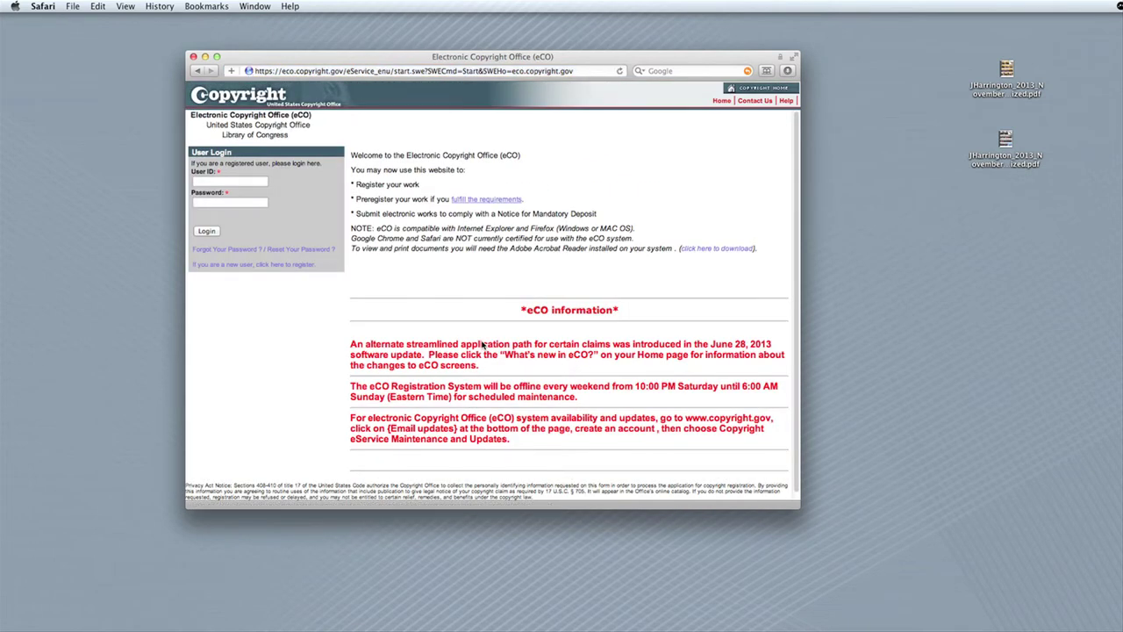
{"action": "left_click", "coordinate": [228, 181]}
{"action": "type", "text": "johnHHarrington"}
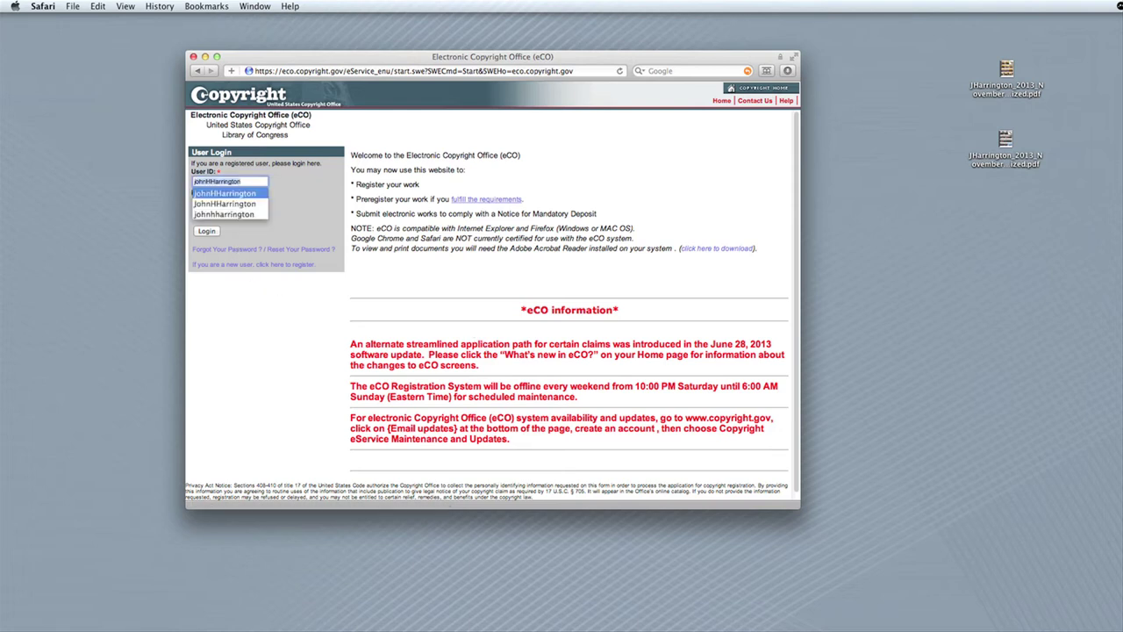
{"action": "key", "text": "Return"}
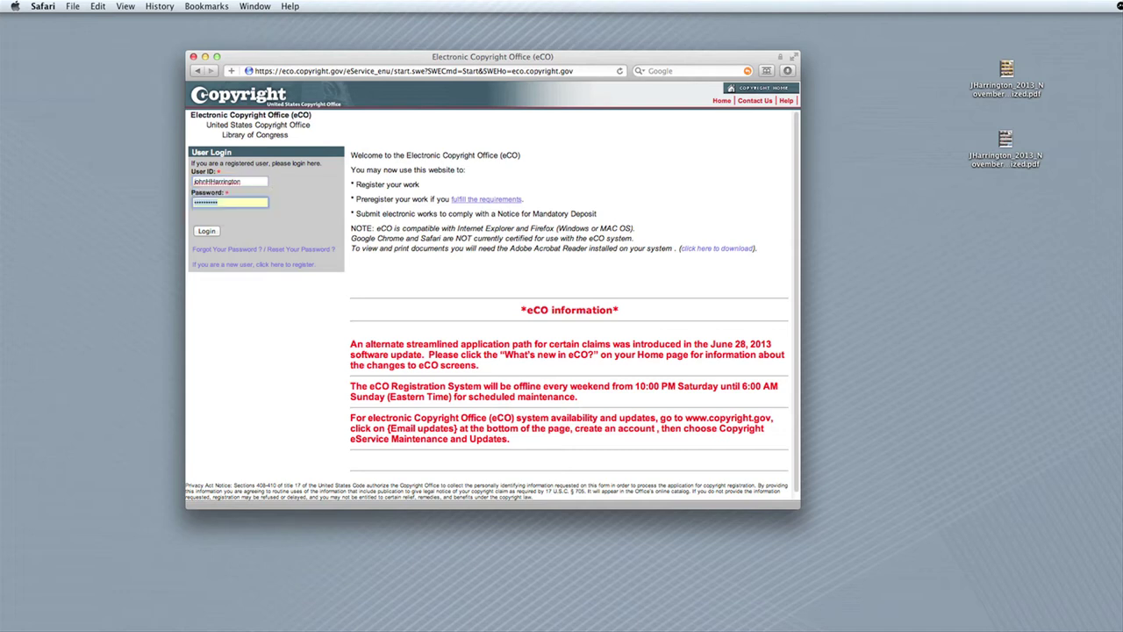
- Log in and start a registration claim: No to one work, Yes to single creator and sole ownership
{"action": "left_click", "coordinate": [207, 231]}
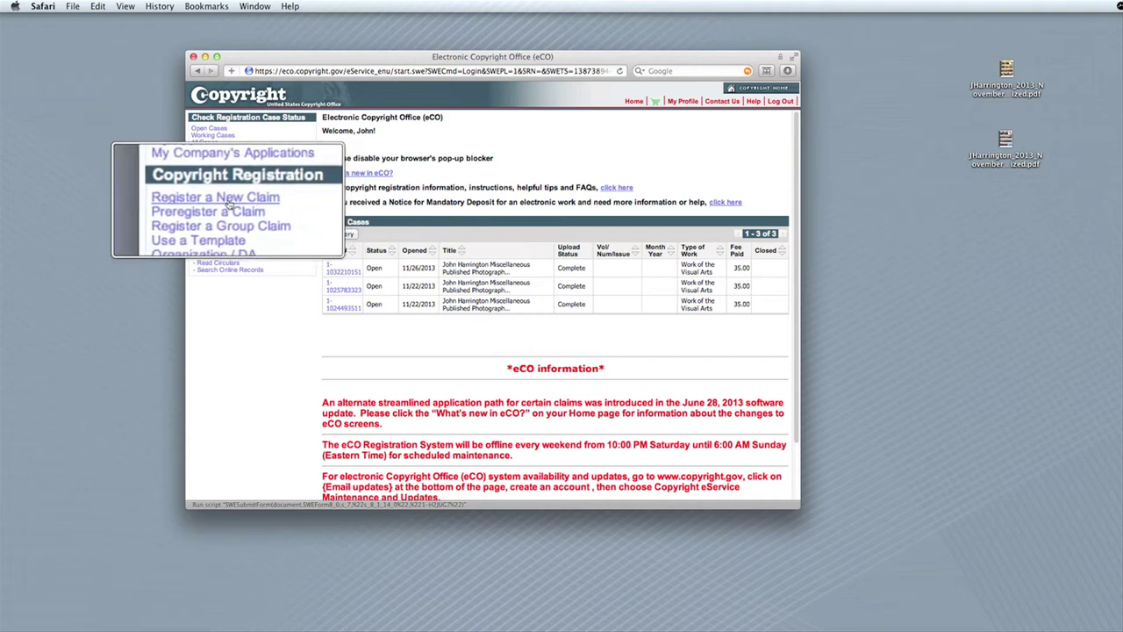
{"action": "left_click", "coordinate": [233, 175]}
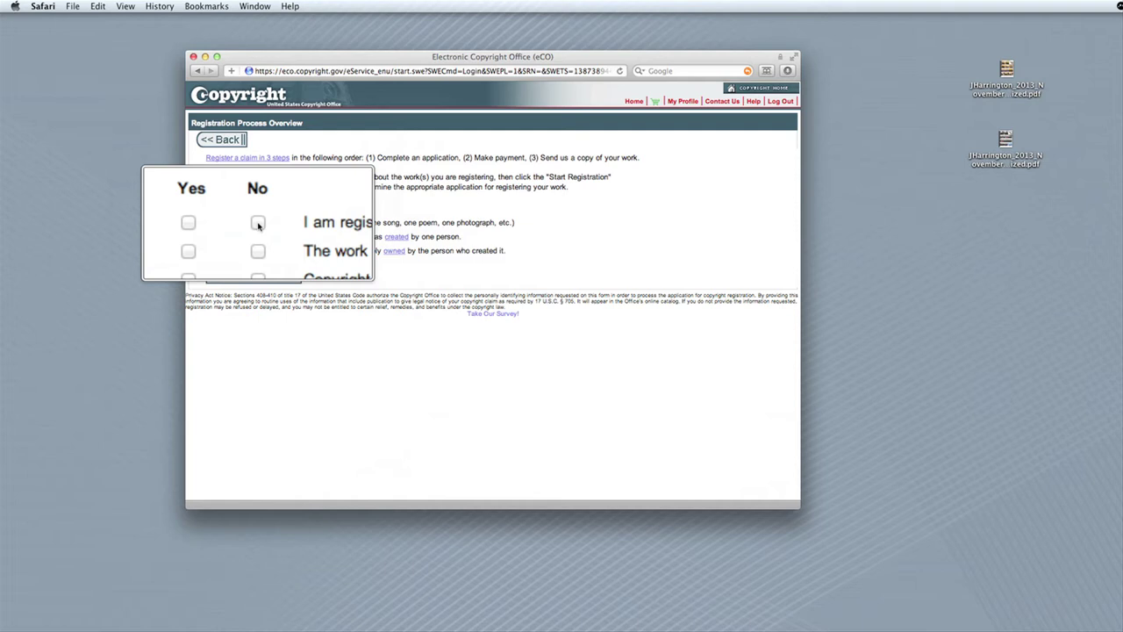
{"action": "left_click", "coordinate": [254, 223]}
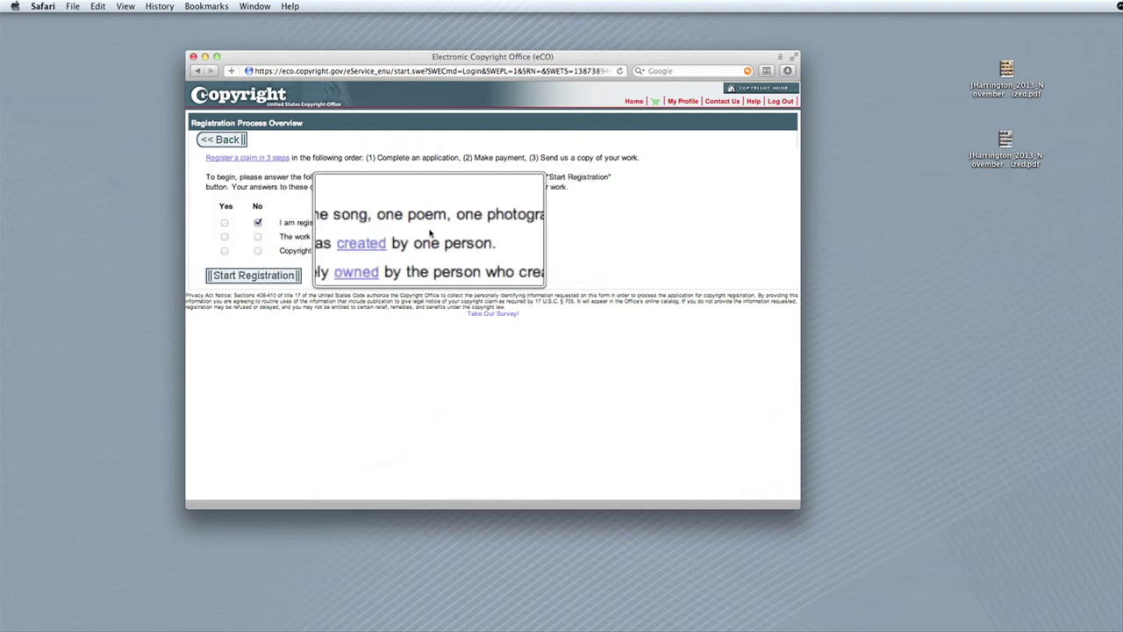
{"action": "left_click", "coordinate": [225, 237]}
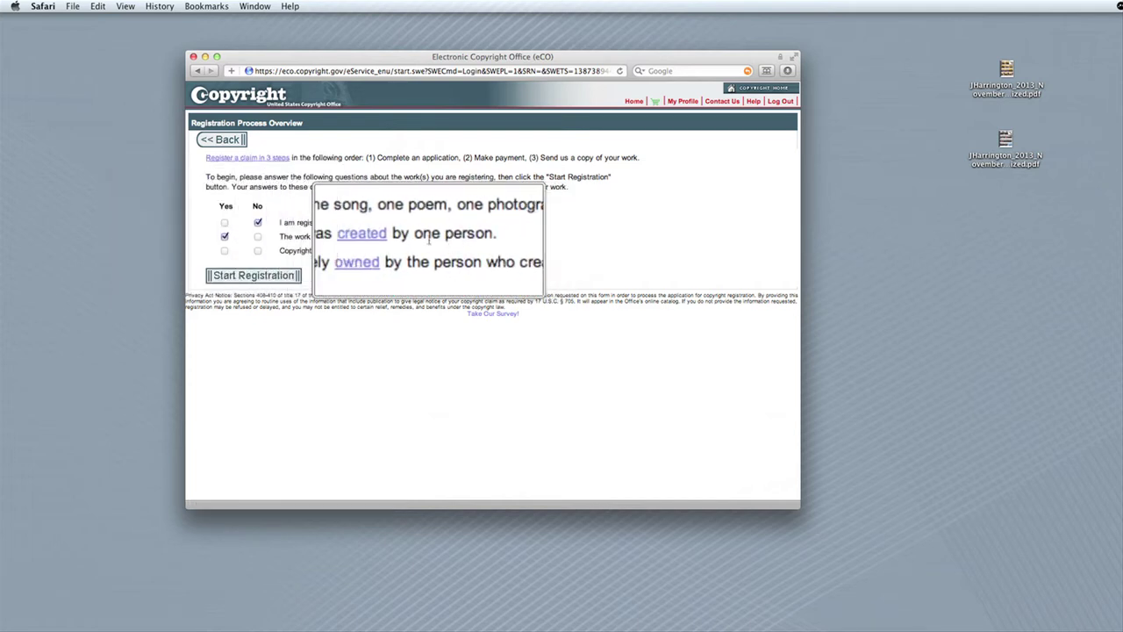
{"action": "left_click", "coordinate": [225, 250]}
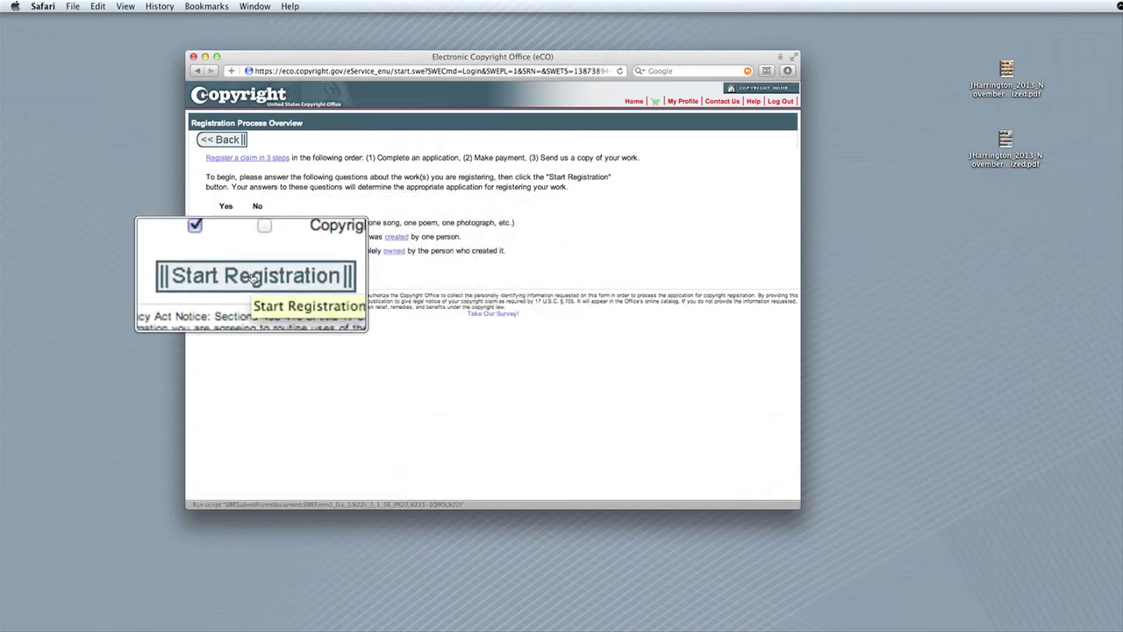
{"action": "left_click", "coordinate": [251, 276]}
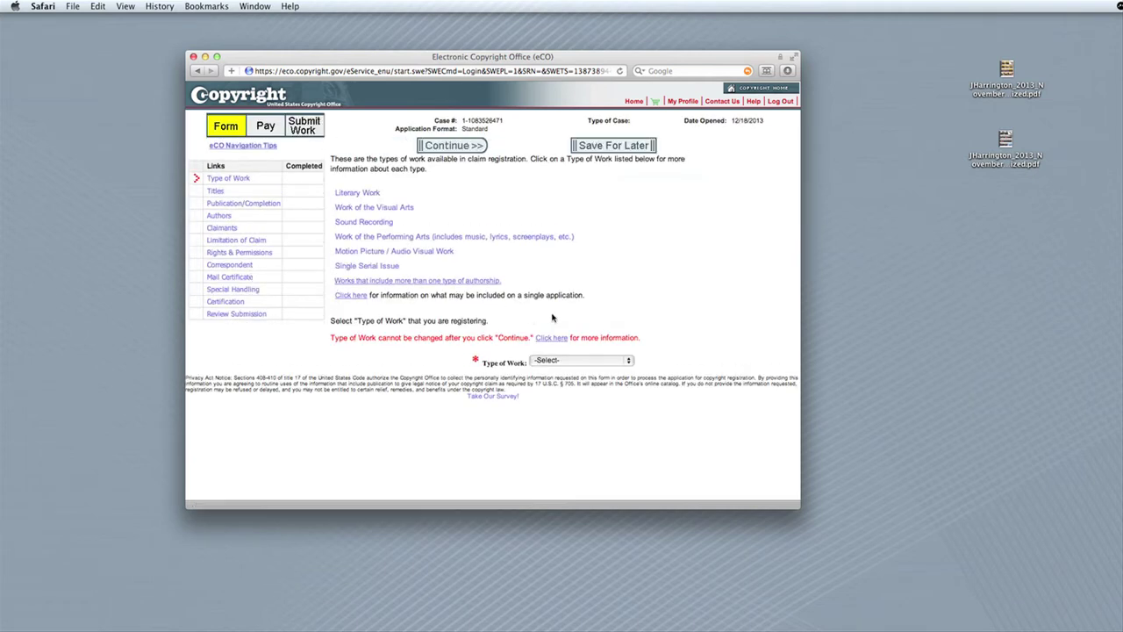
- Choose Work of the Visual Arts as the type of work and continue to Titles
{"action": "left_click", "coordinate": [612, 362]}
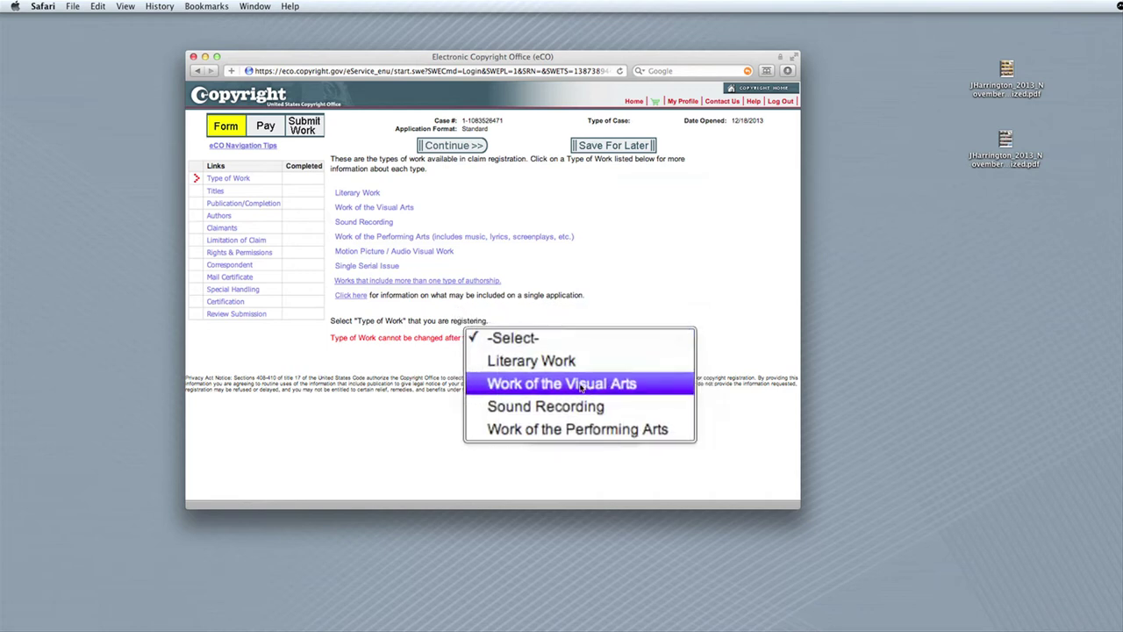
{"action": "left_click", "coordinate": [580, 386]}
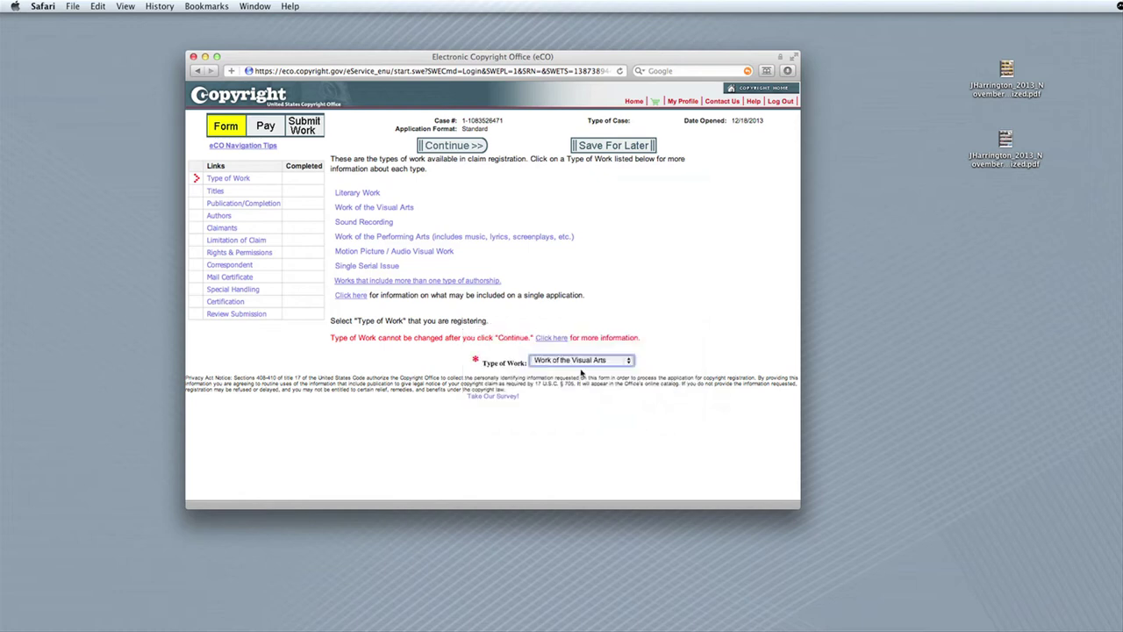
{"action": "left_click", "coordinate": [449, 147]}
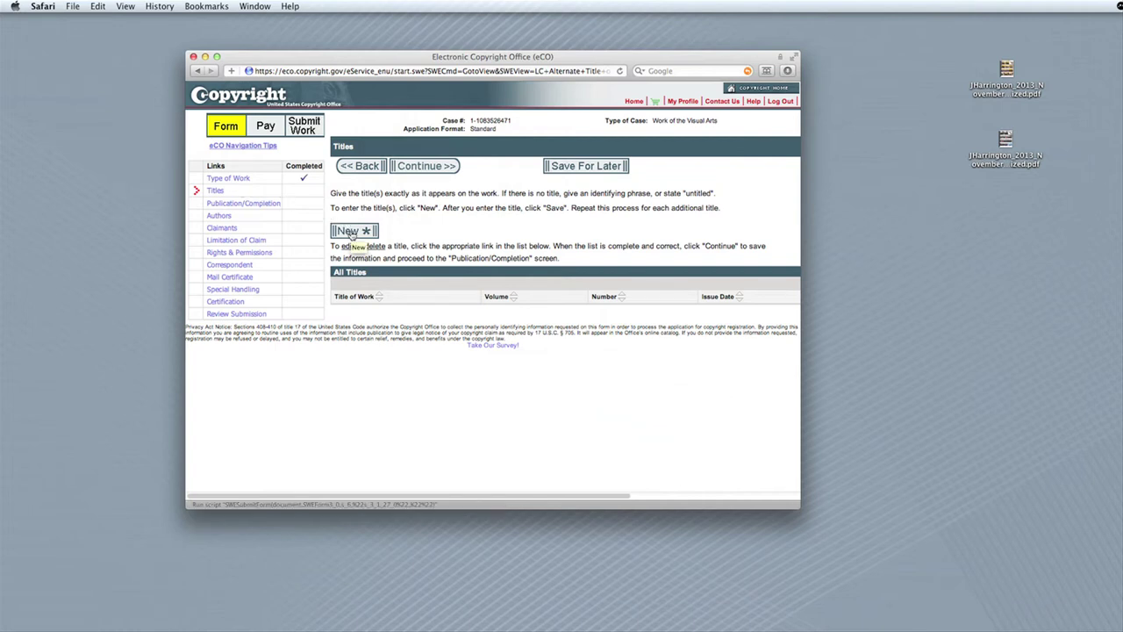
- Start a new title and copy the title-of-work text from Excel cell B8
{"action": "left_click", "coordinate": [351, 232]}
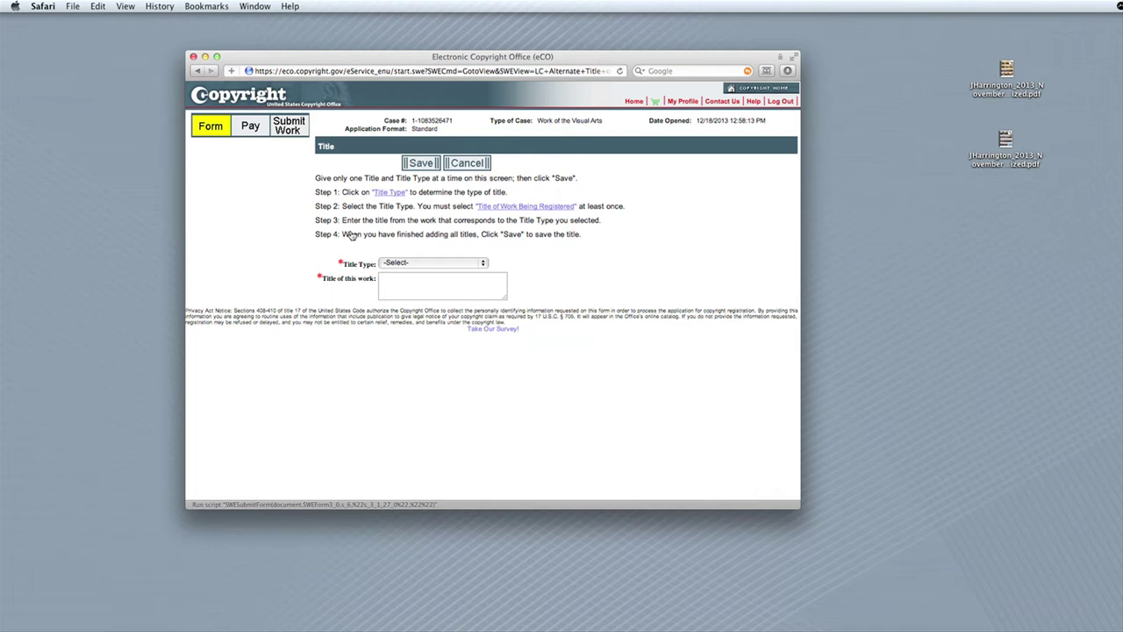
{"action": "key", "text": "super+Tab"}
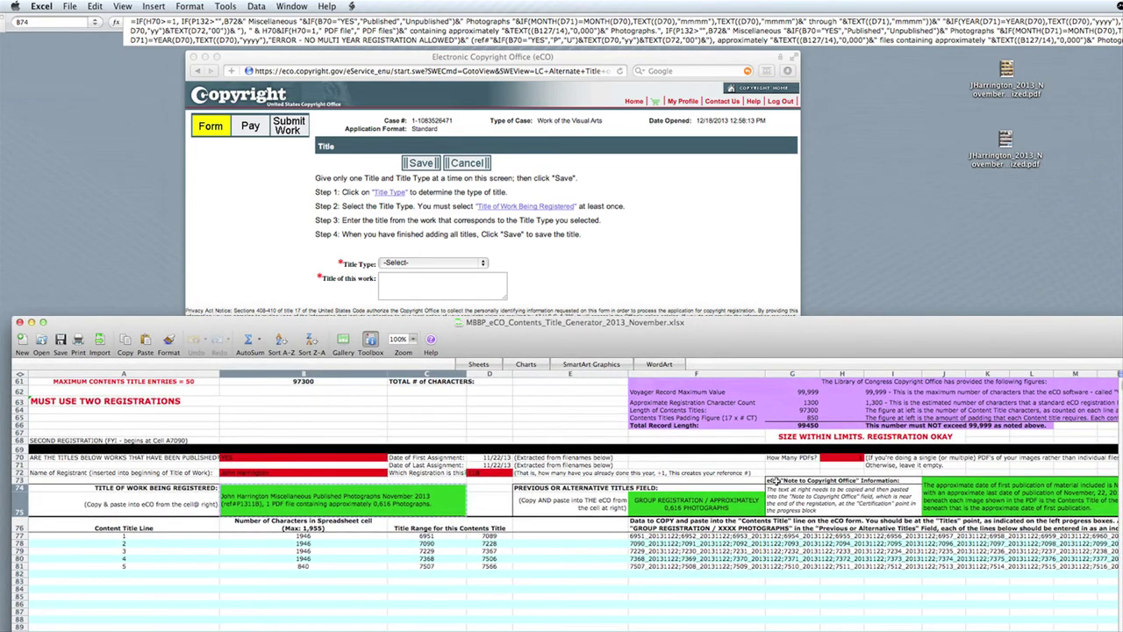
{"action": "scroll", "coordinate": [775, 481], "scroll_direction": "up", "scroll_amount": 20}
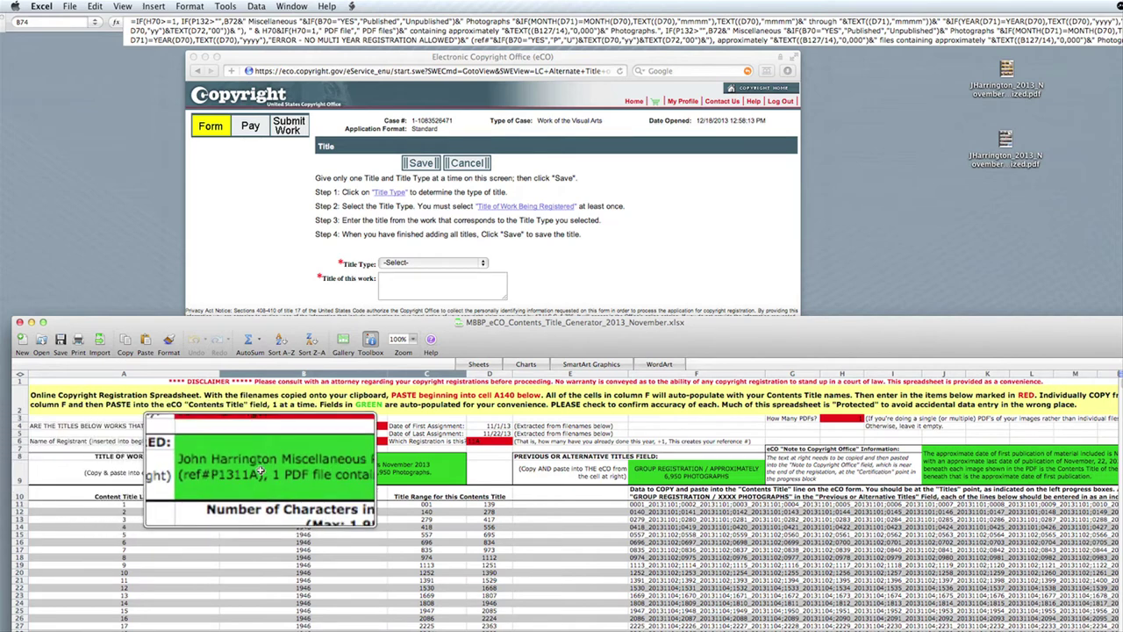
{"action": "left_click", "coordinate": [261, 471]}
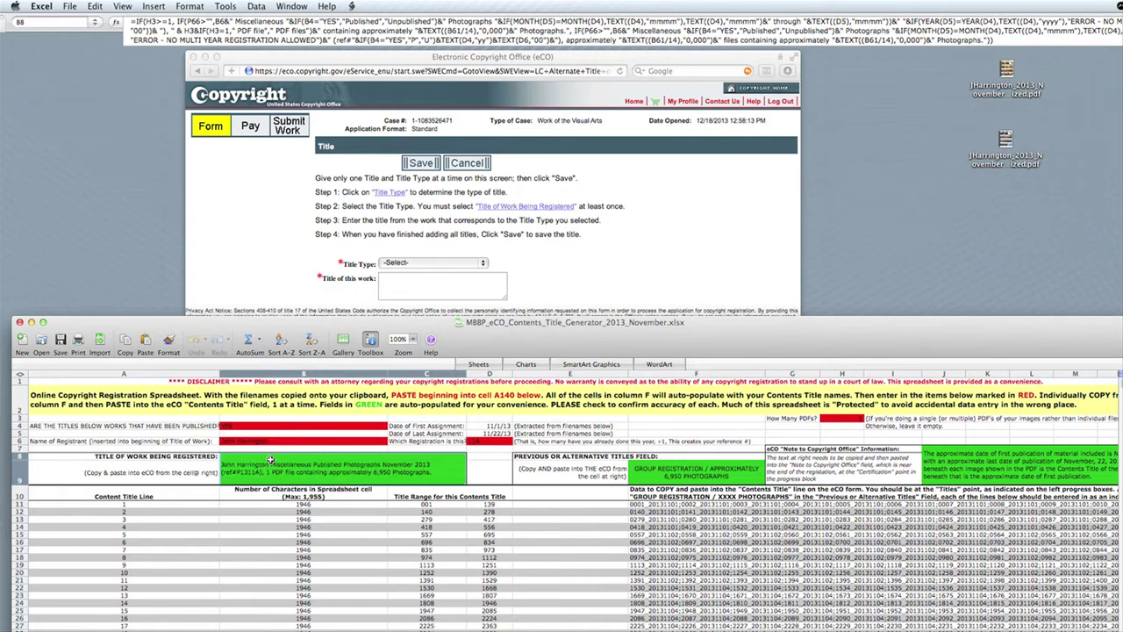
{"action": "left_click", "coordinate": [95, 7]}
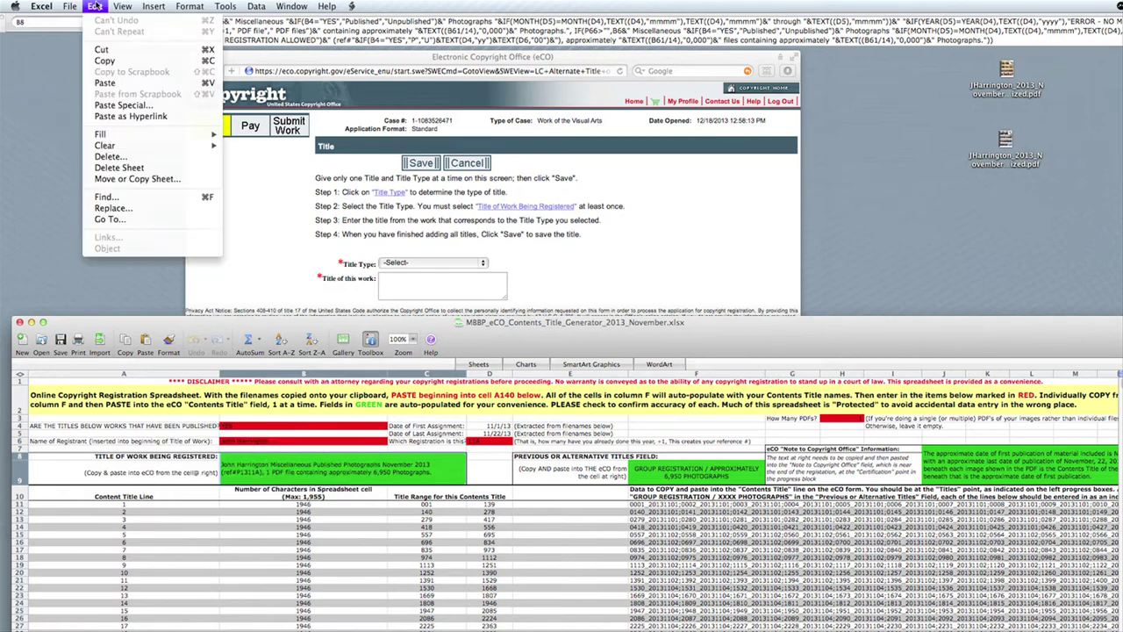
{"action": "left_click", "coordinate": [117, 62]}
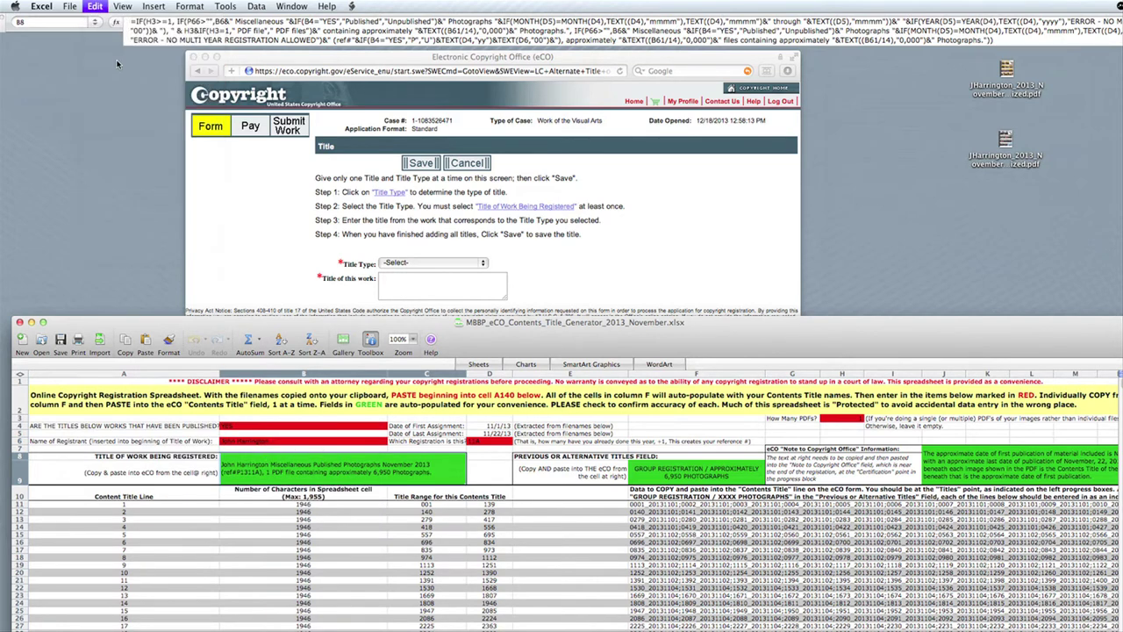
- Paste the B8 text as a 'Title of work being registered', trim the extra line, and save
{"action": "left_click", "coordinate": [448, 266]}
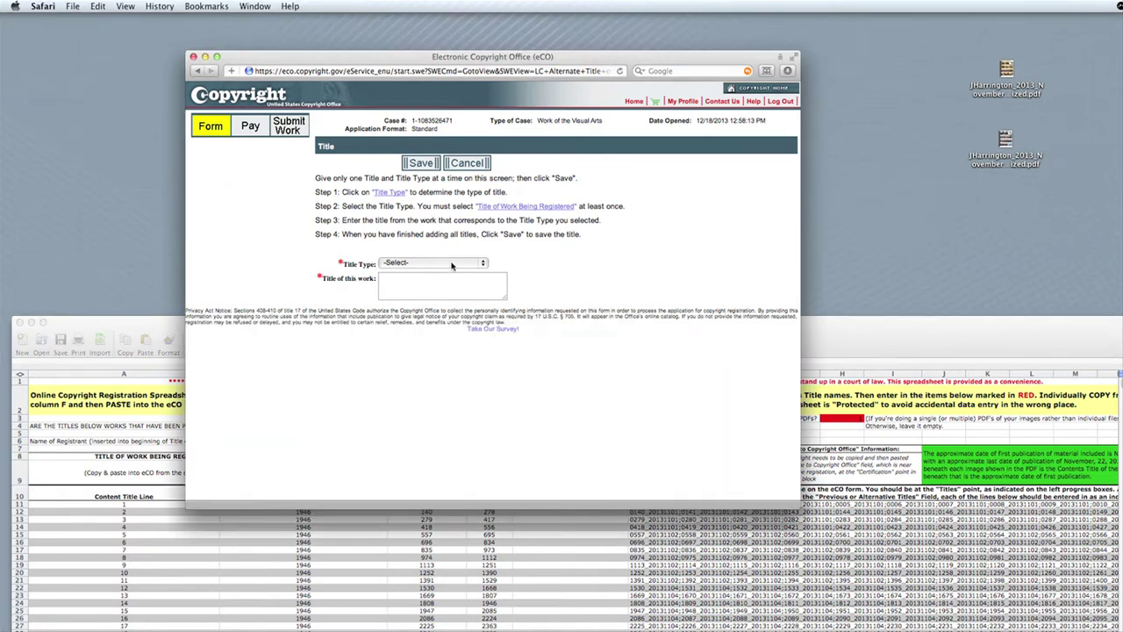
{"action": "left_click", "coordinate": [433, 262]}
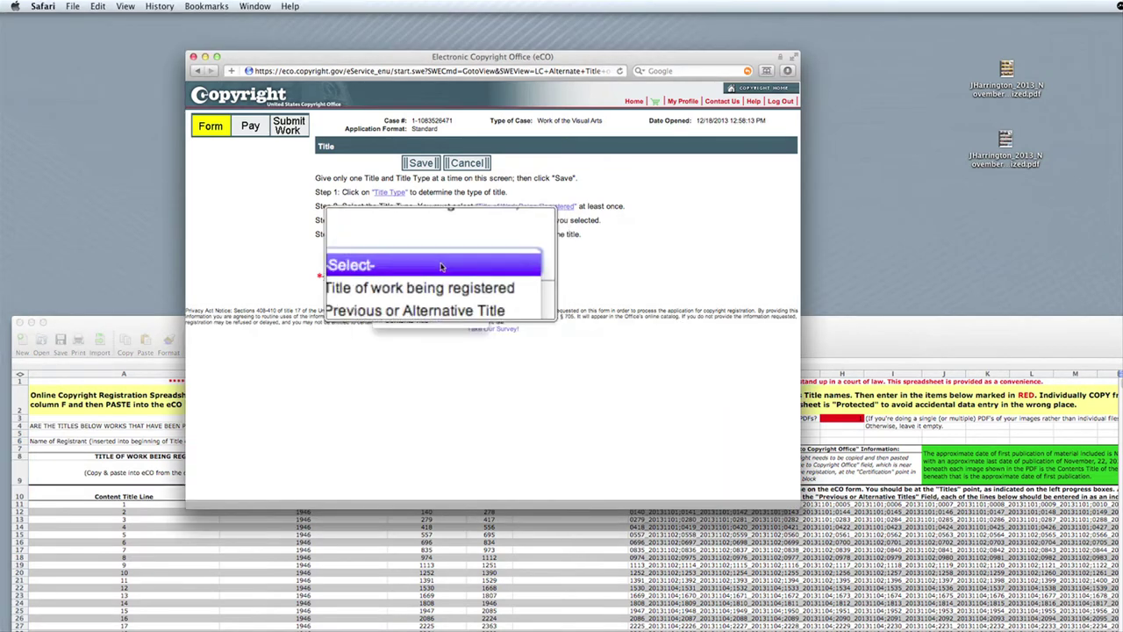
{"action": "left_click", "coordinate": [428, 277]}
{"action": "left_click", "coordinate": [425, 280]}
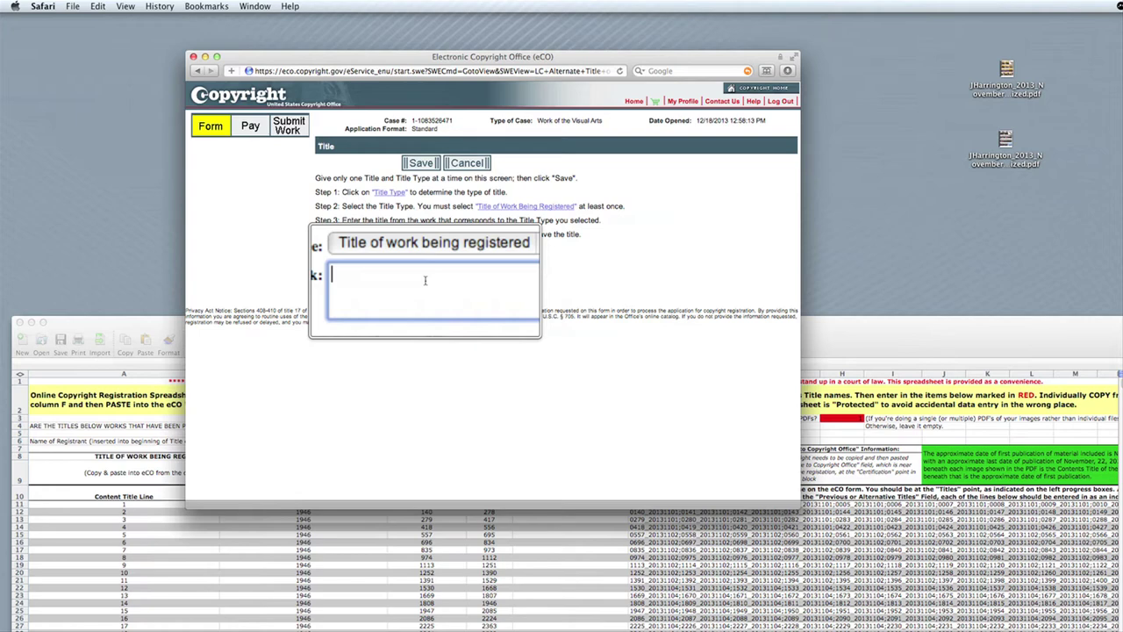
{"action": "left_click", "coordinate": [97, 6]}
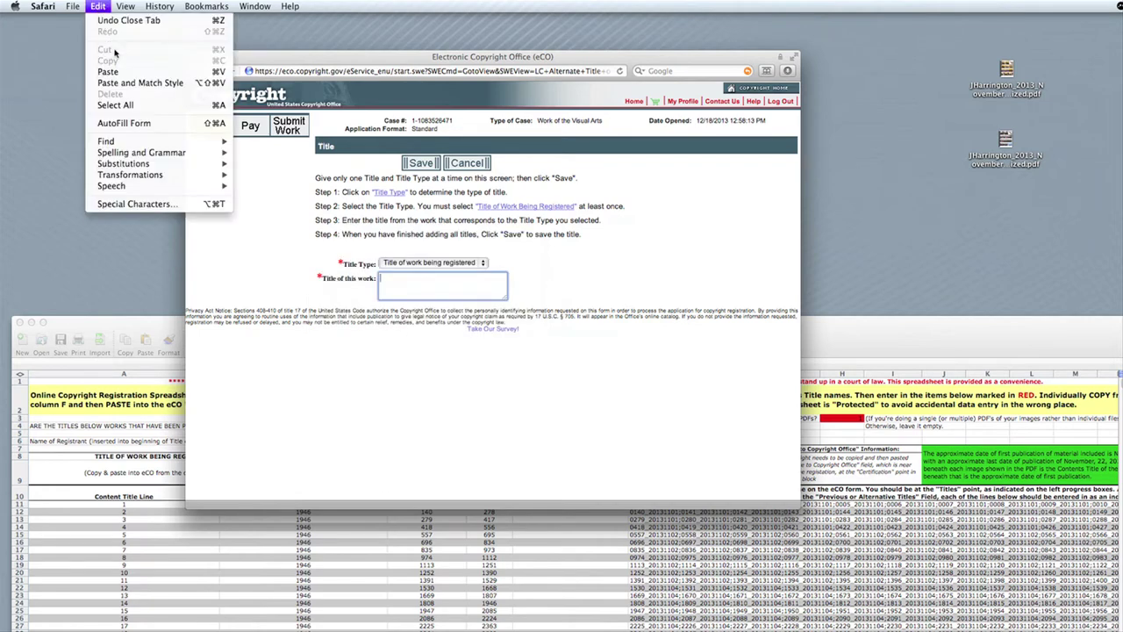
{"action": "left_click", "coordinate": [127, 72]}
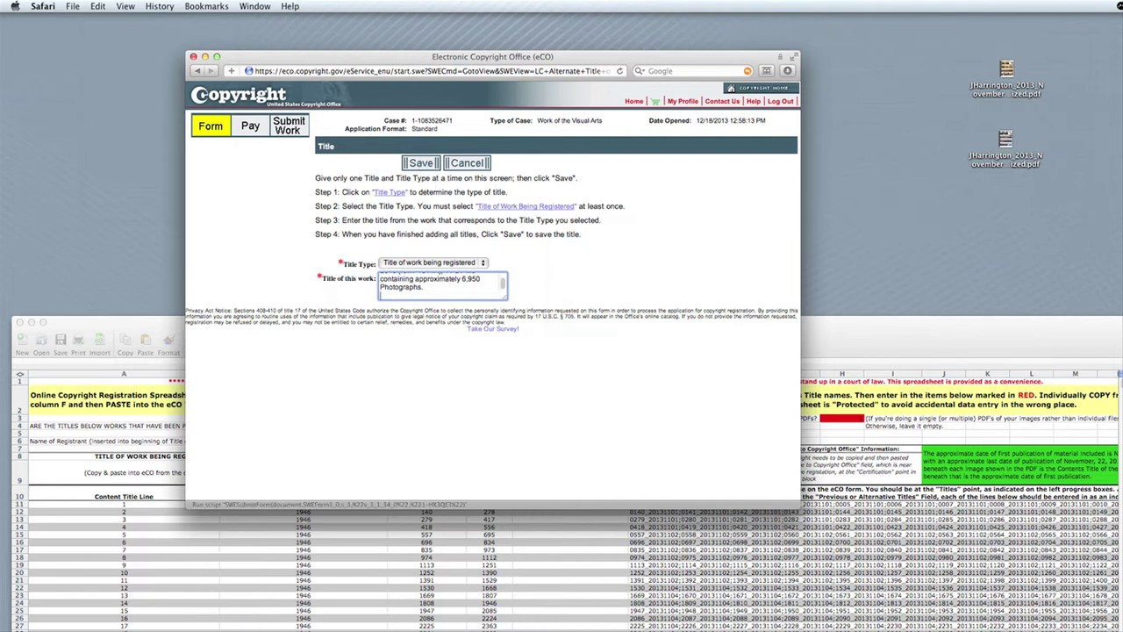
{"action": "key", "text": "BackSpace"}
{"action": "left_click", "coordinate": [422, 164]}
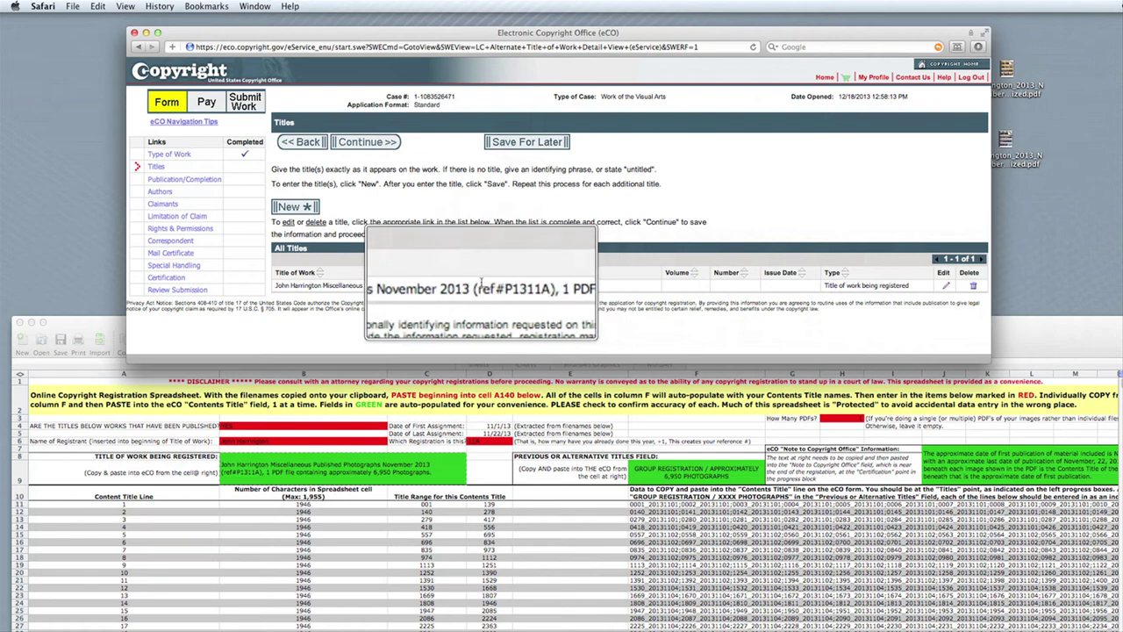
- Start a Previous or Alternative Title and copy the green group-registration cell from Excel
{"action": "left_click", "coordinate": [296, 209]}
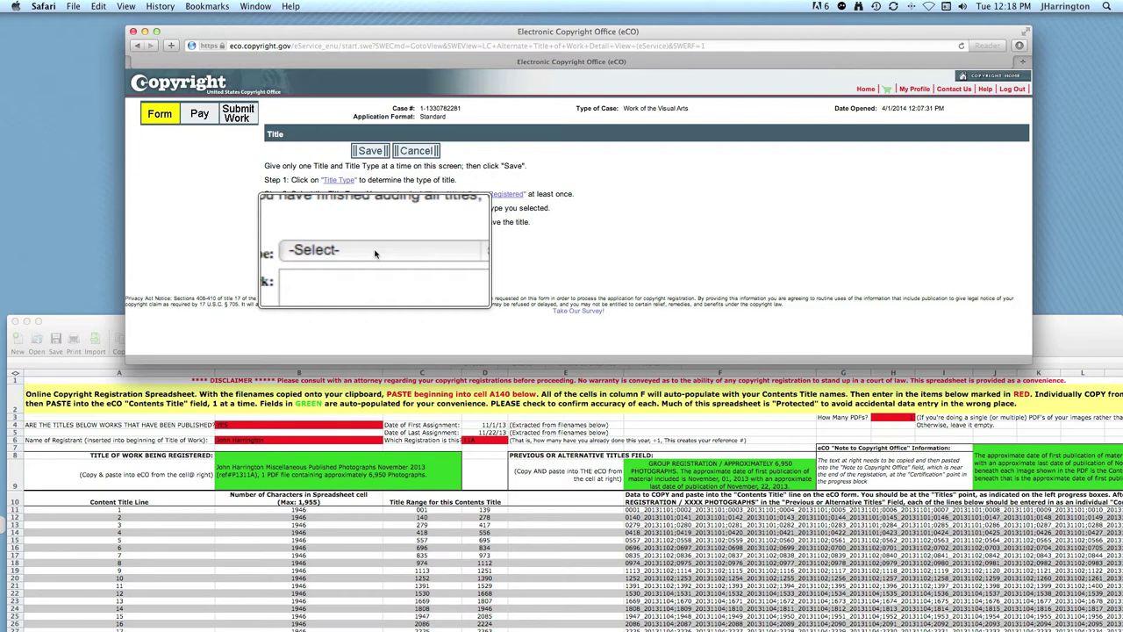
{"action": "left_click", "coordinate": [375, 254]}
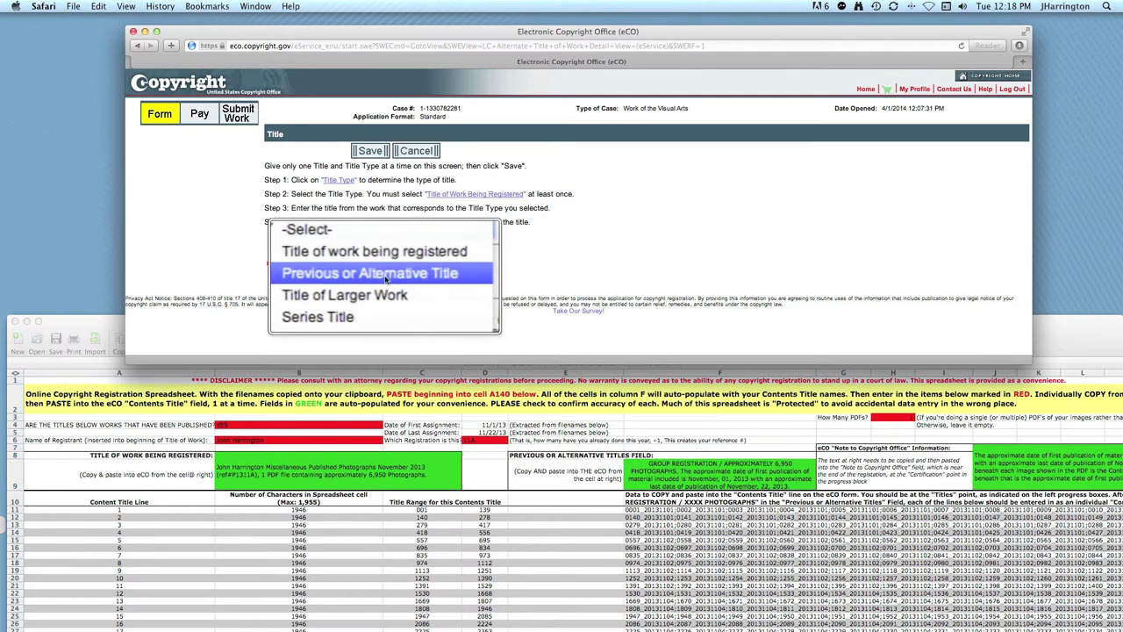
{"action": "left_click", "coordinate": [384, 276]}
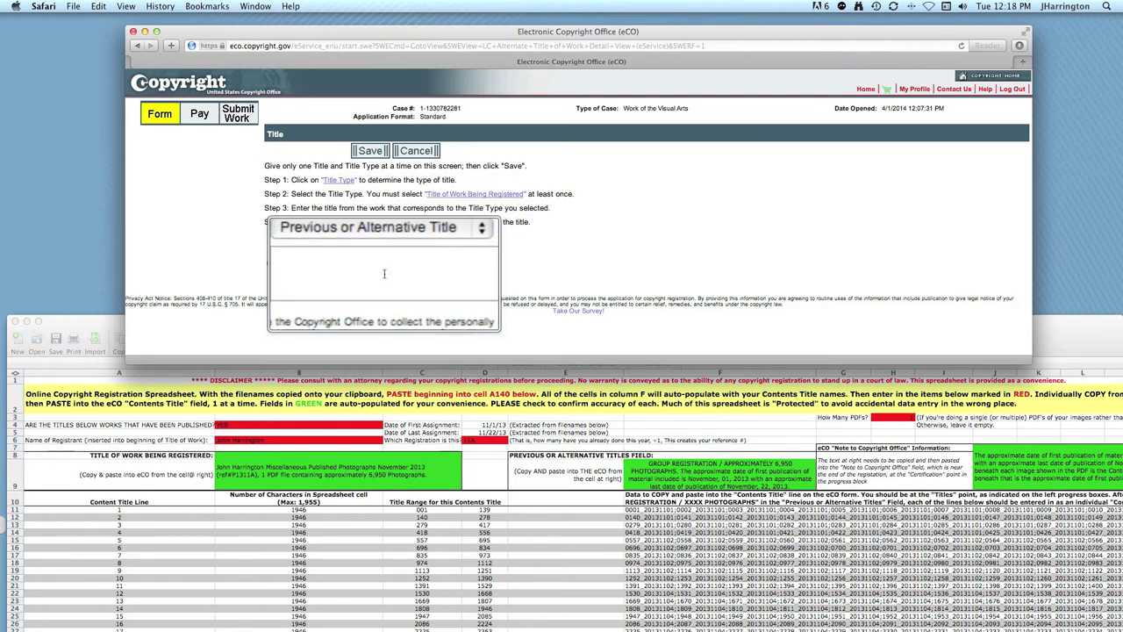
{"action": "left_click", "coordinate": [676, 483]}
{"action": "left_click", "coordinate": [676, 481]}
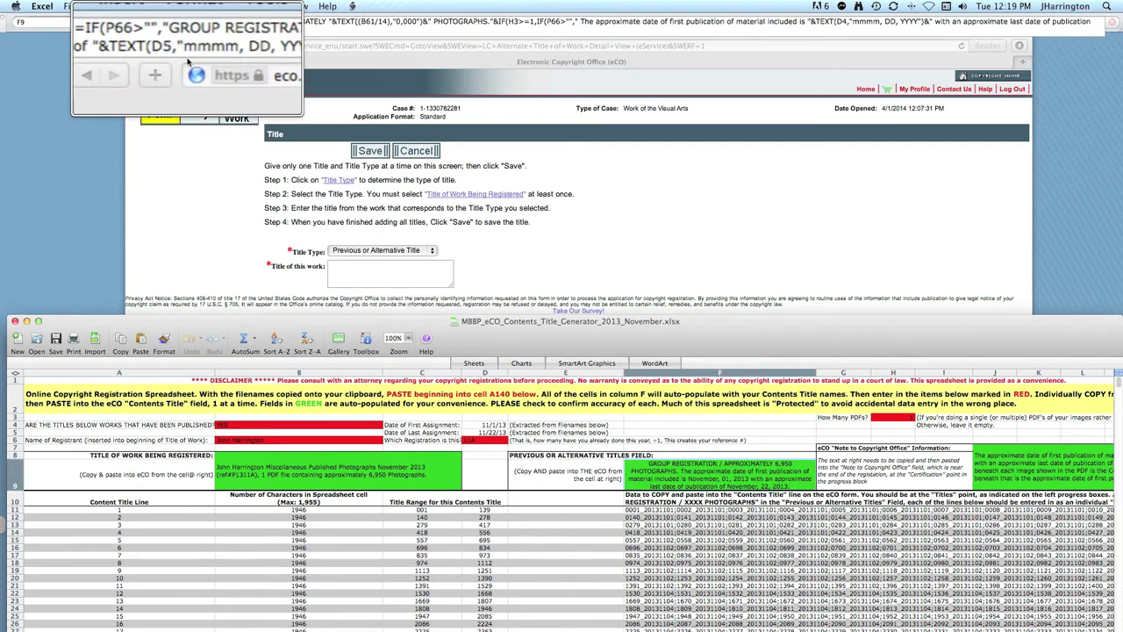
{"action": "left_click", "coordinate": [101, 7]}
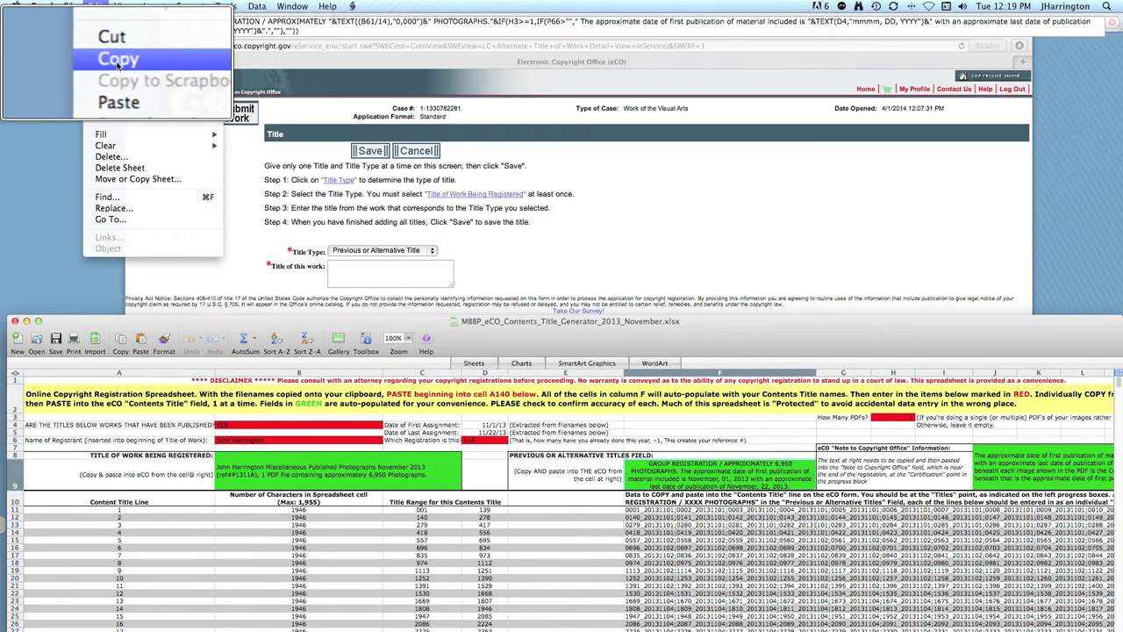
{"action": "left_click", "coordinate": [116, 63]}
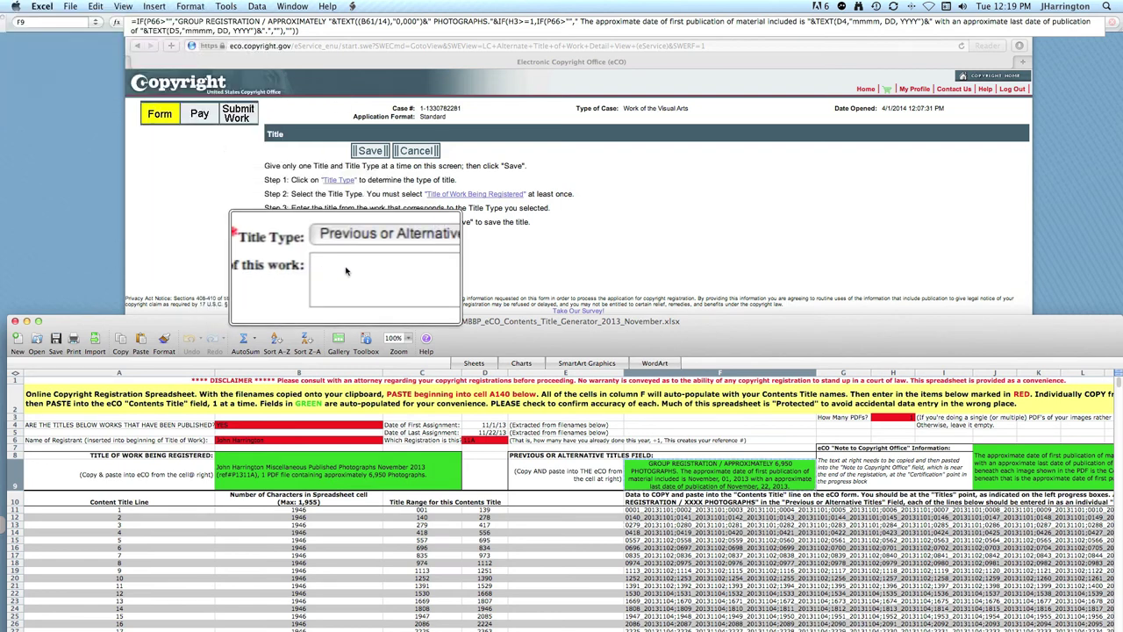
- Paste 'GROUP REGISTRATION / APPROXIMATELY 6,950 PHOTOGRAPHS' into Title of this work and save it
{"action": "left_click", "coordinate": [345, 269]}
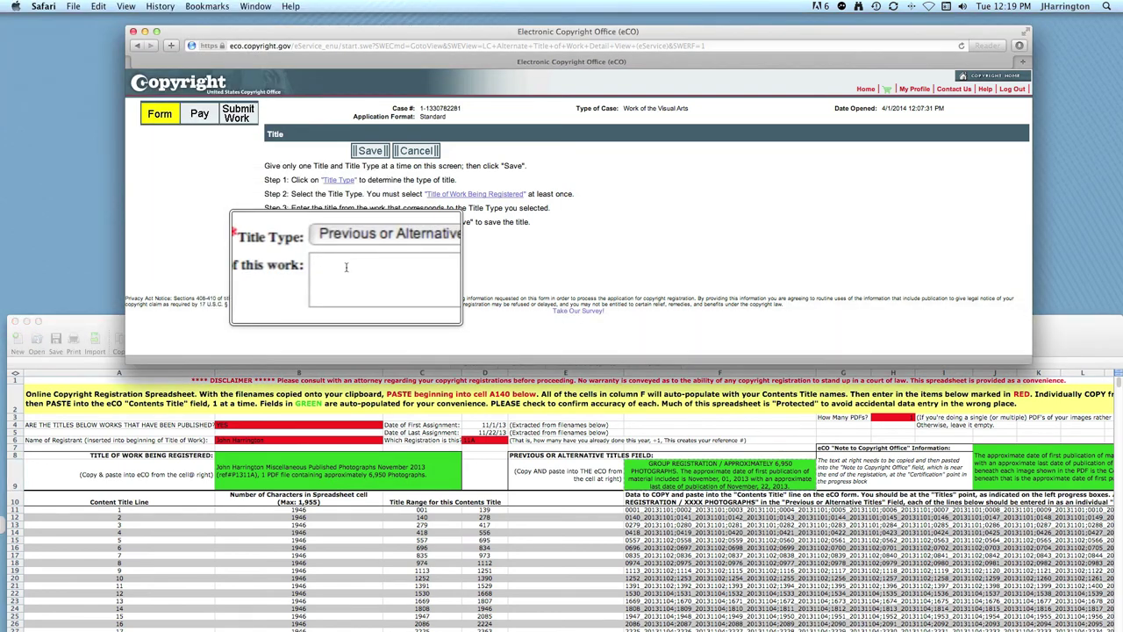
{"action": "left_click", "coordinate": [346, 267]}
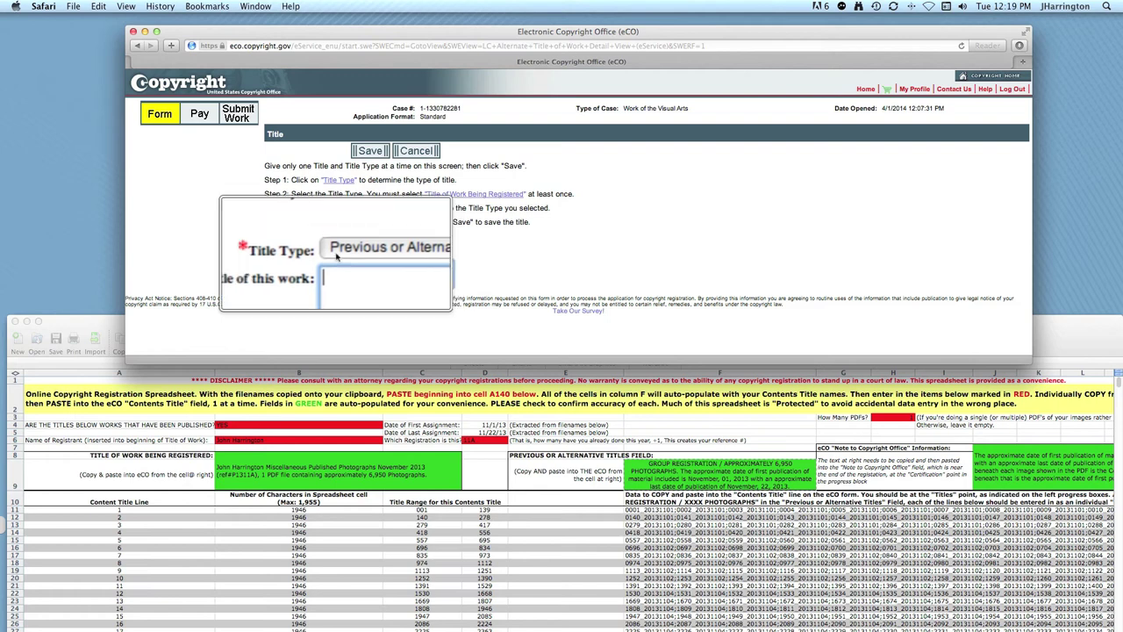
{"action": "left_click", "coordinate": [99, 6]}
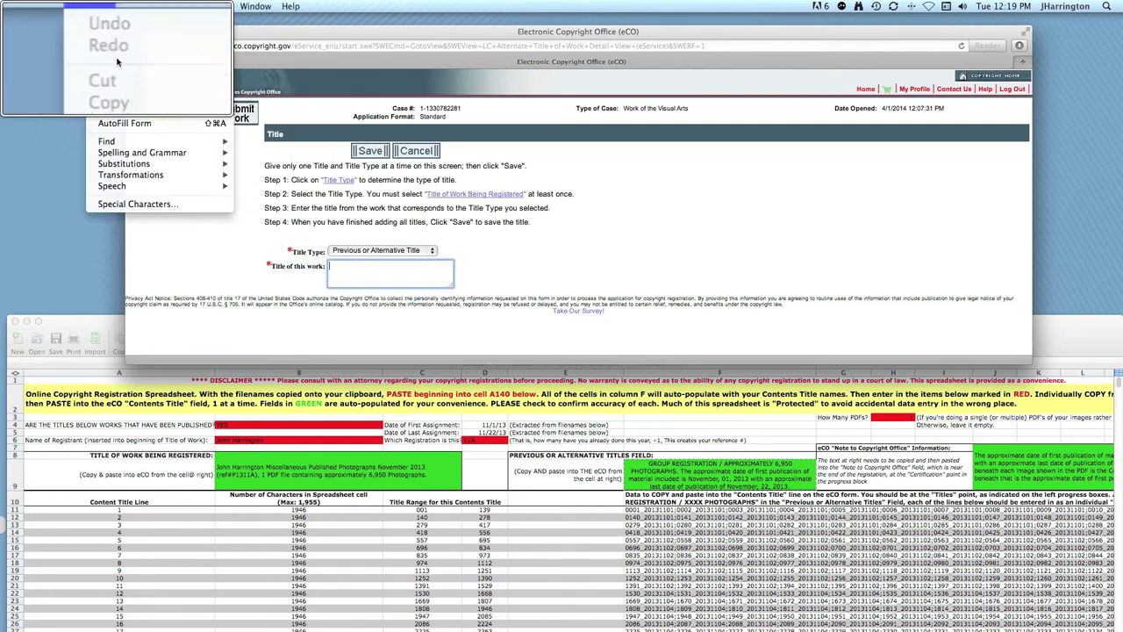
{"action": "left_click", "coordinate": [117, 75]}
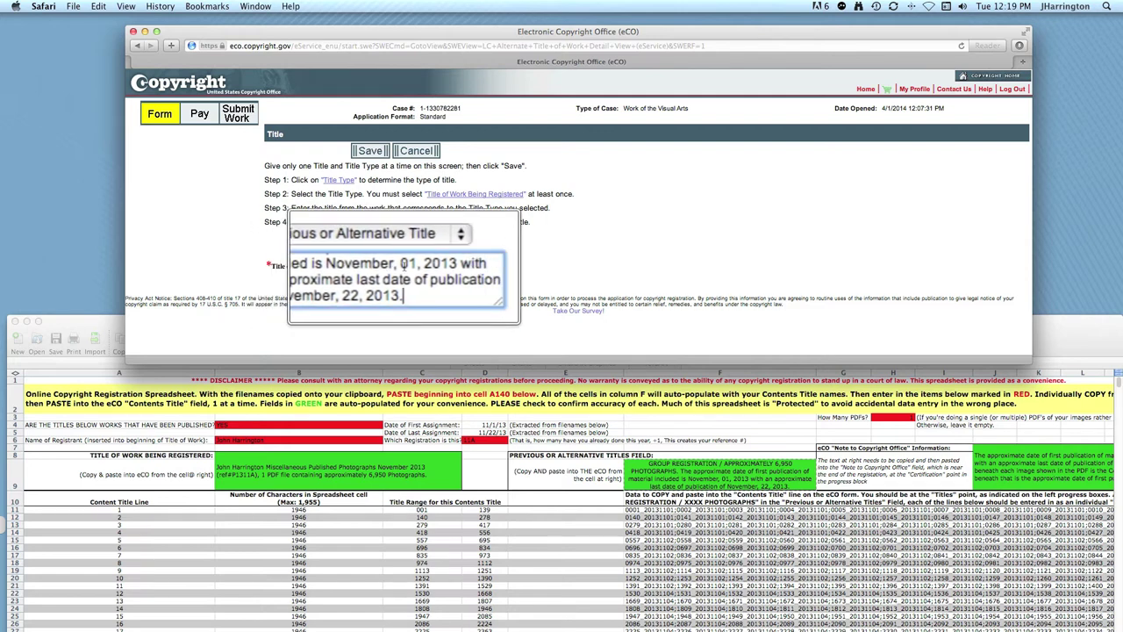
{"action": "left_click", "coordinate": [371, 153]}
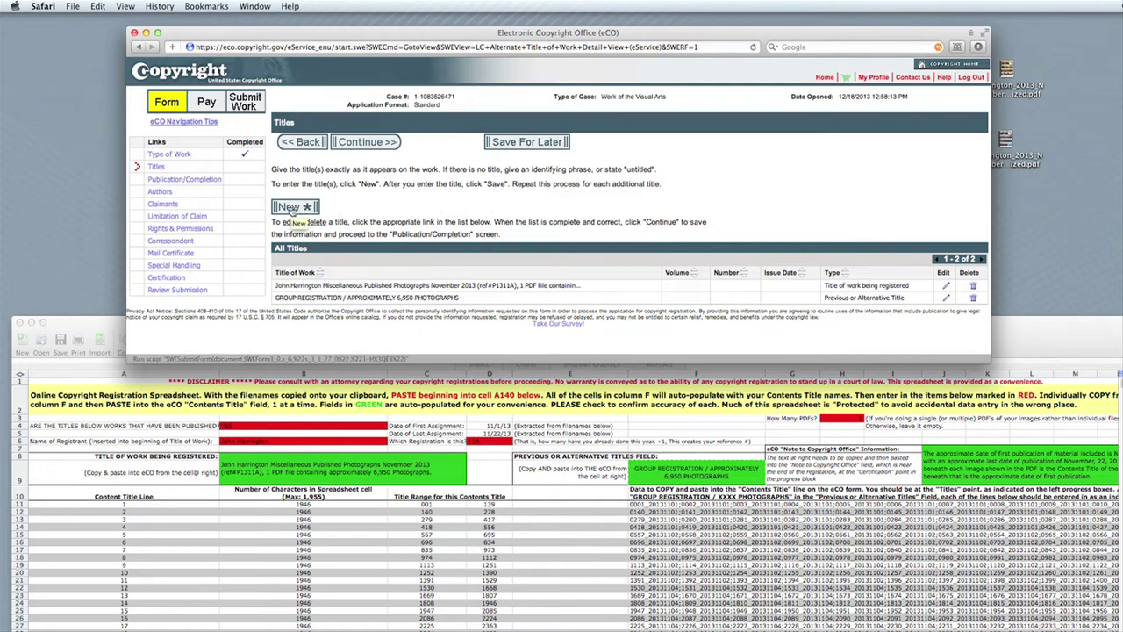
- Start a Contents Title and copy the photo filename list from Excel cell F11
{"action": "left_click", "coordinate": [292, 209]}
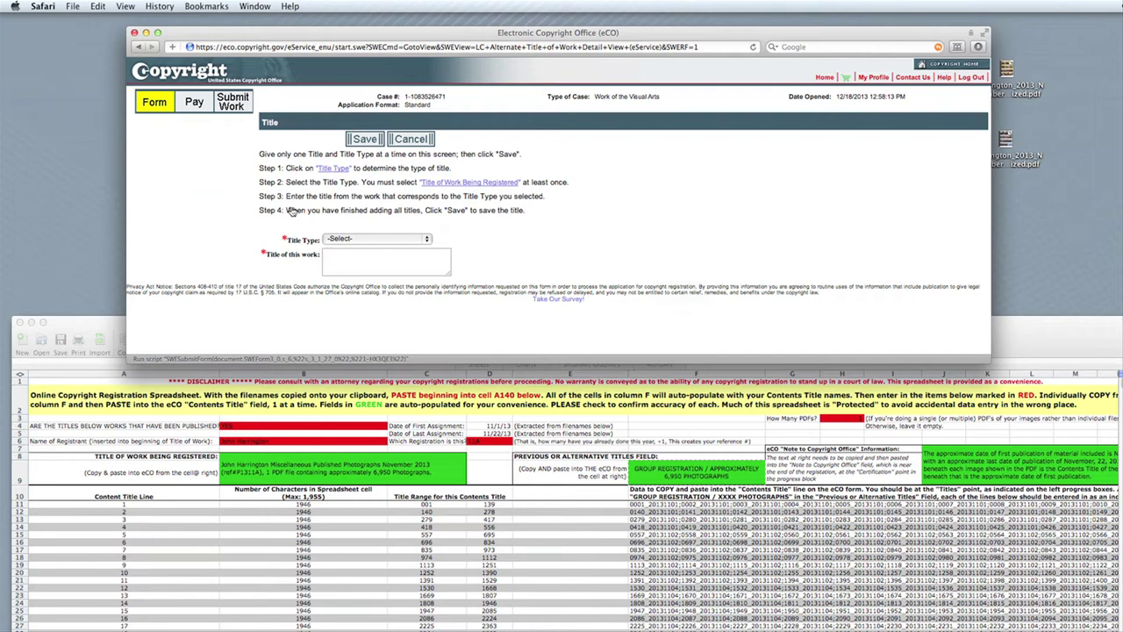
{"action": "left_click", "coordinate": [369, 240]}
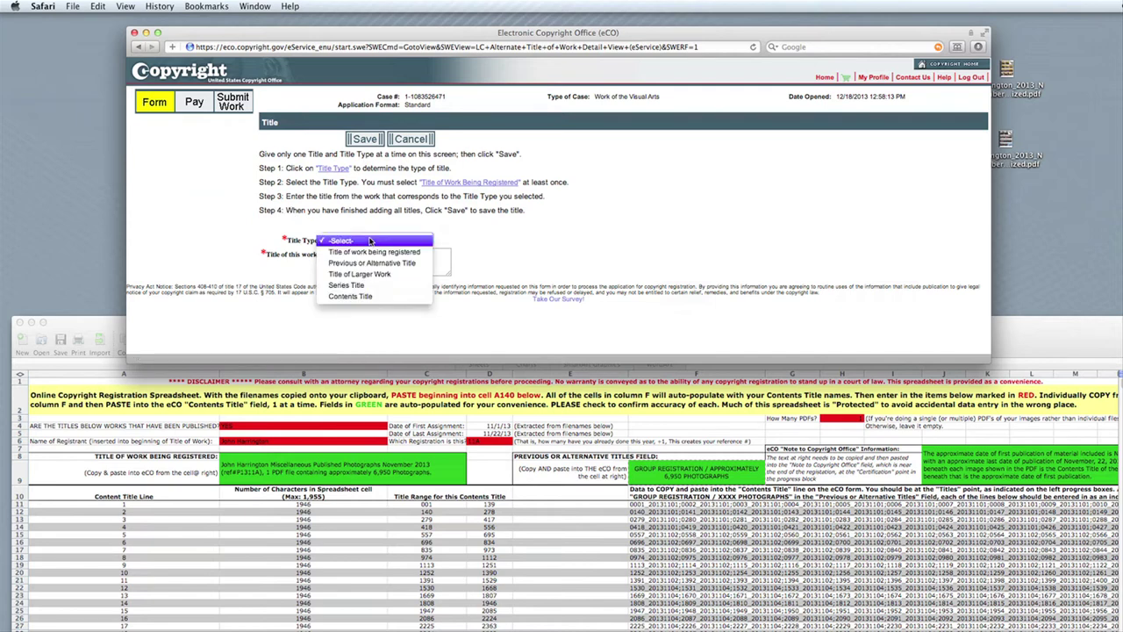
{"action": "left_click", "coordinate": [377, 299]}
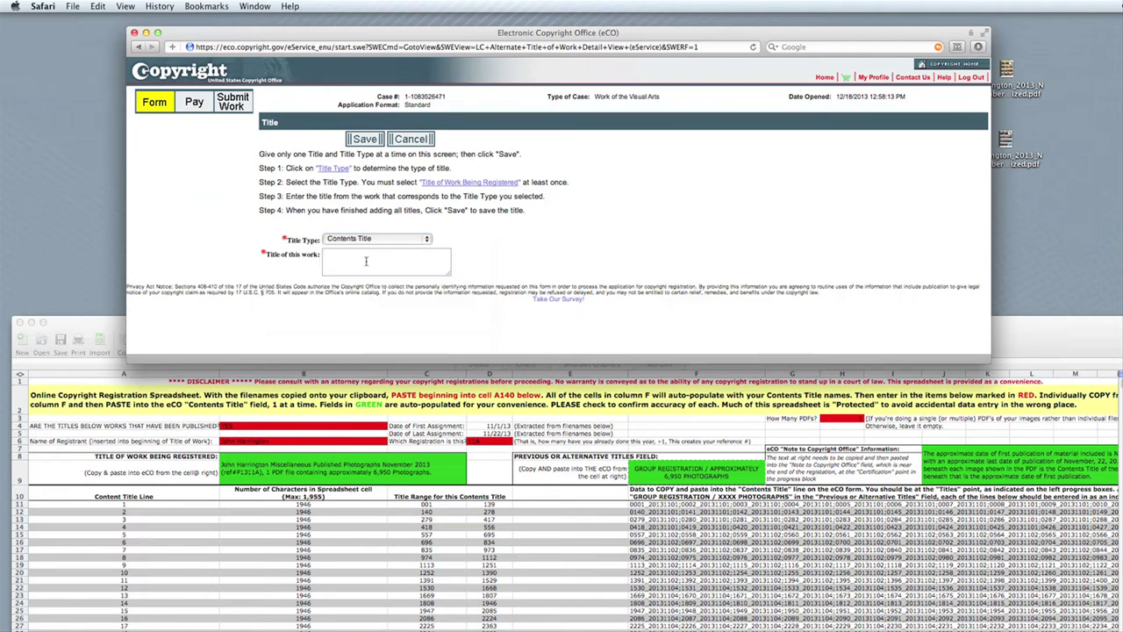
{"action": "left_click", "coordinate": [645, 507]}
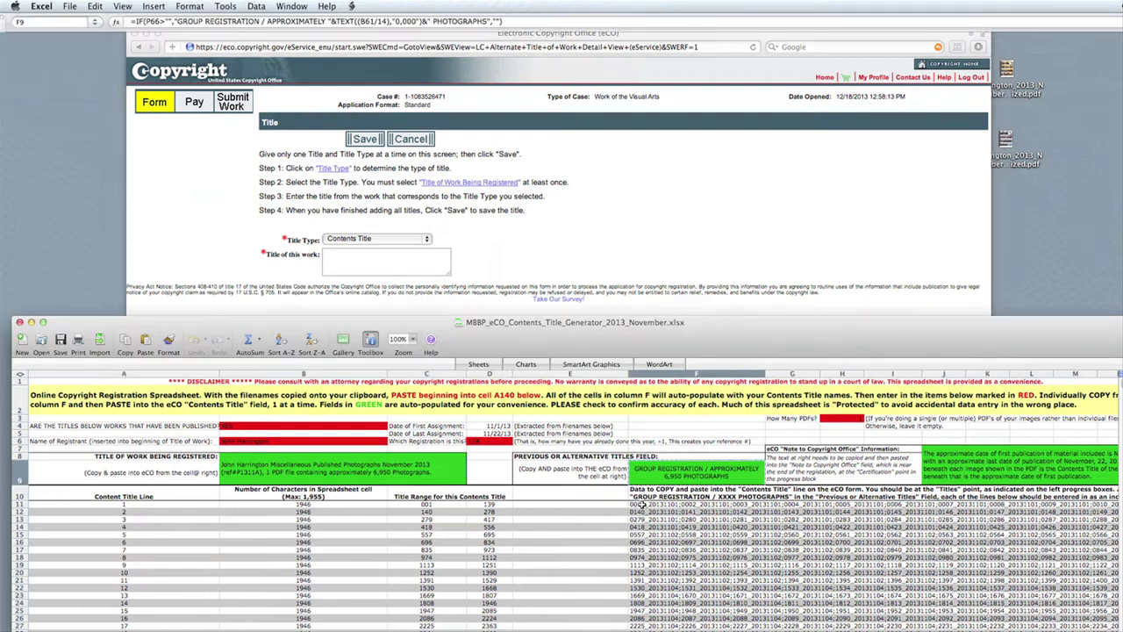
{"action": "left_click", "coordinate": [643, 507]}
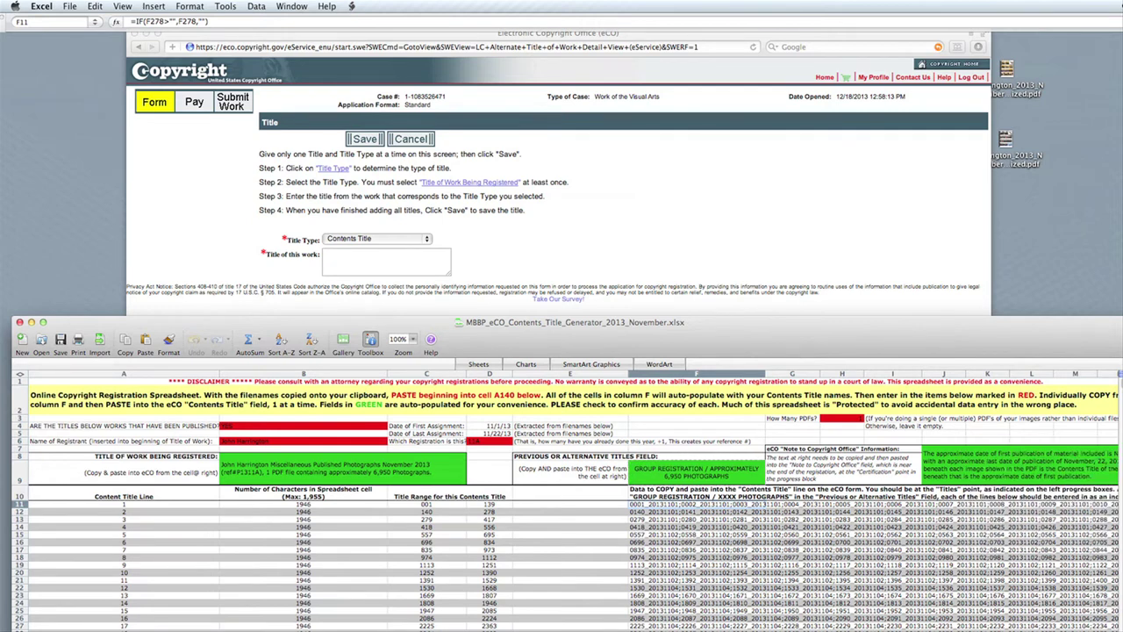
{"action": "scroll", "coordinate": [575, 500], "scroll_direction": "right", "scroll_amount": 5}
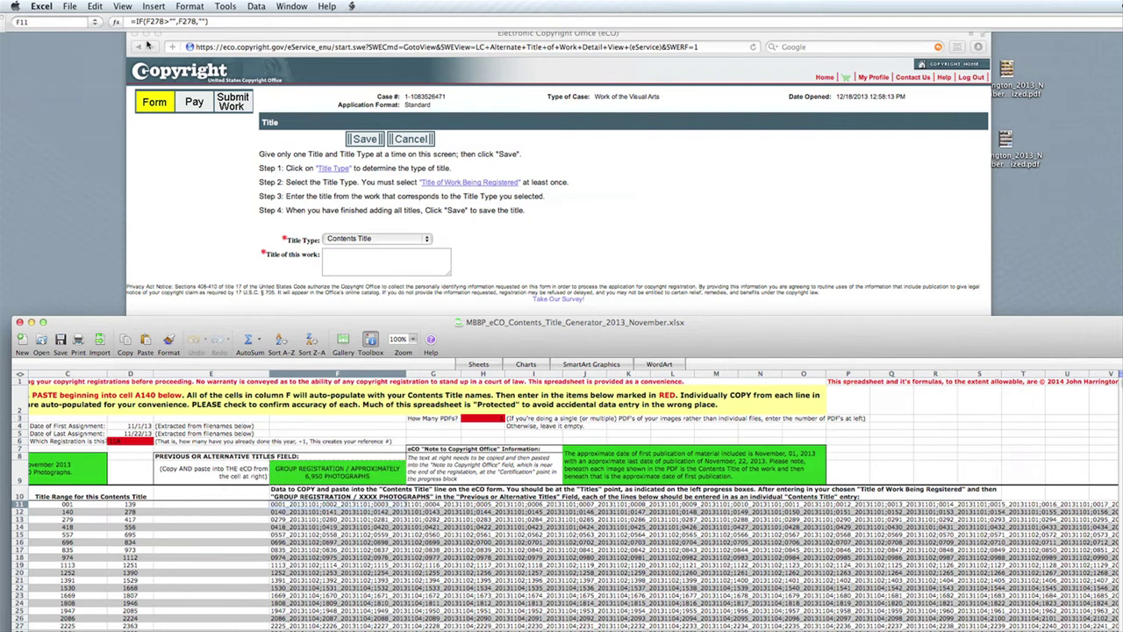
{"action": "left_click", "coordinate": [101, 6]}
{"action": "left_click", "coordinate": [117, 65]}
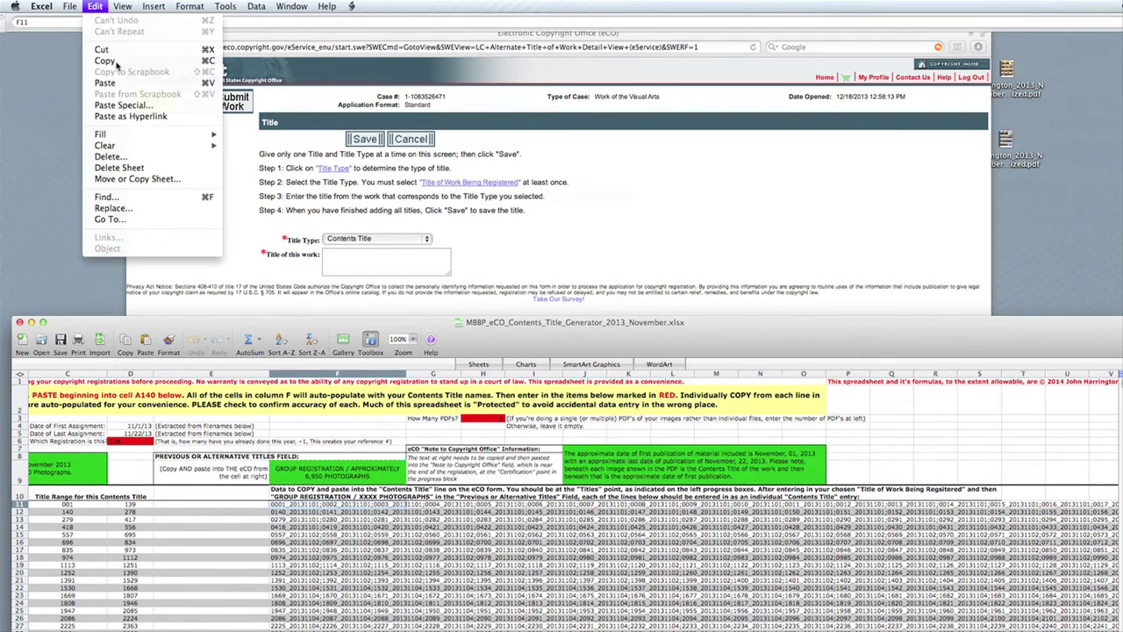
- Paste the F11 filenames into Title of this work and save the contents title
{"action": "left_click", "coordinate": [338, 259]}
{"action": "left_click", "coordinate": [331, 254]}
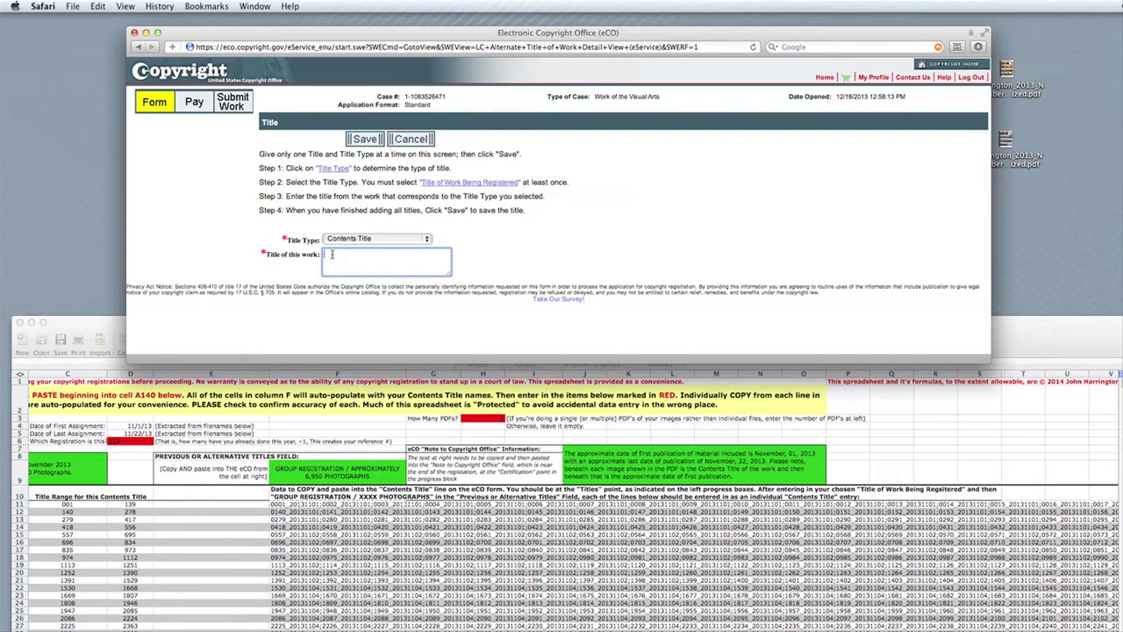
{"action": "left_click", "coordinate": [95, 7]}
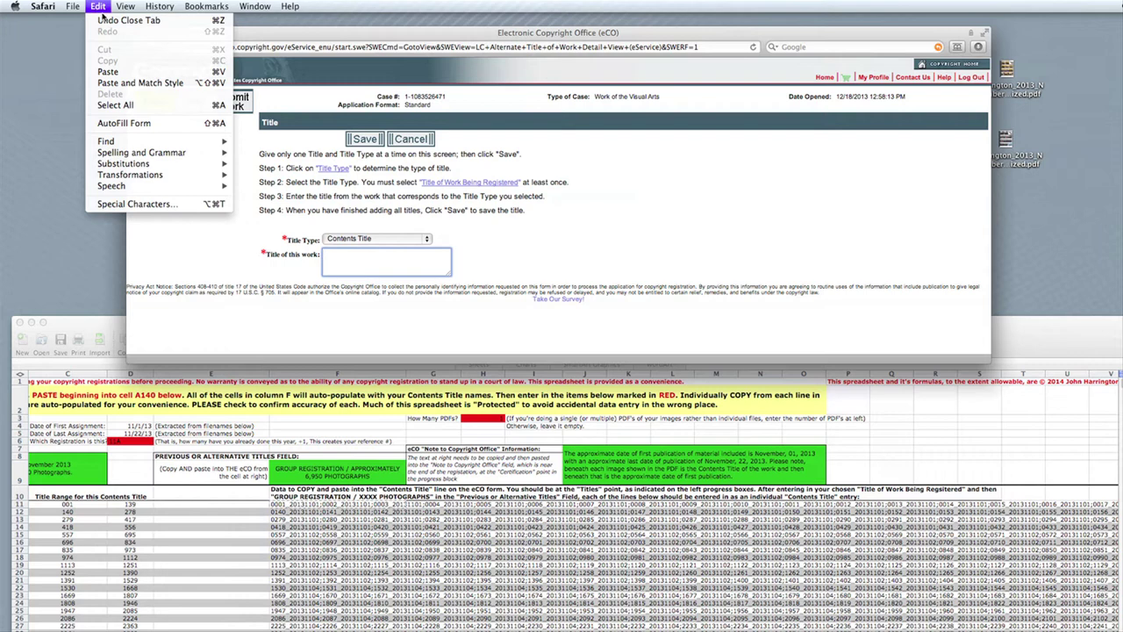
{"action": "left_click", "coordinate": [142, 76]}
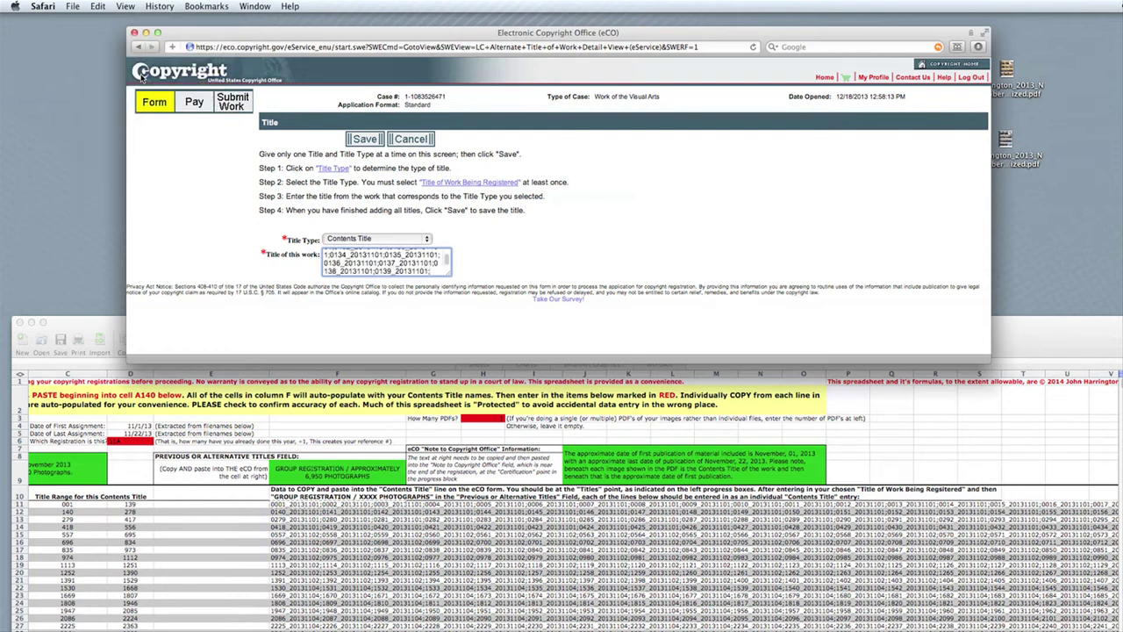
{"action": "left_click", "coordinate": [364, 140]}
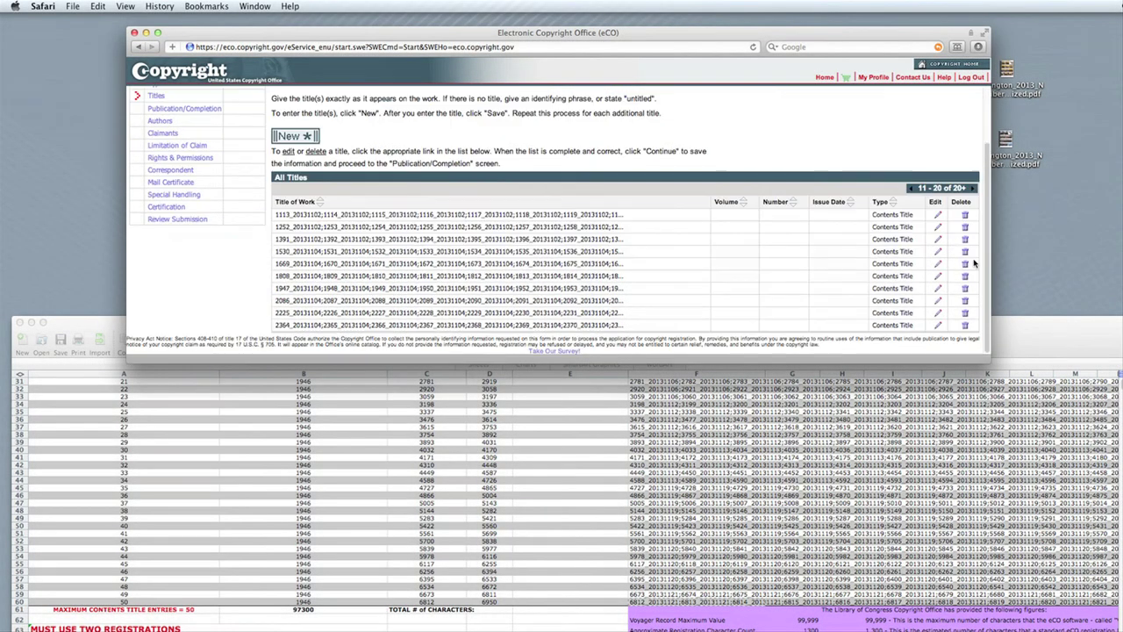
- Page through All Titles to 43–52 of 52, then continue to Publication/Completion
{"action": "left_click", "coordinate": [973, 188]}
{"action": "left_click", "coordinate": [973, 188]}
{"action": "left_click", "coordinate": [974, 188]}
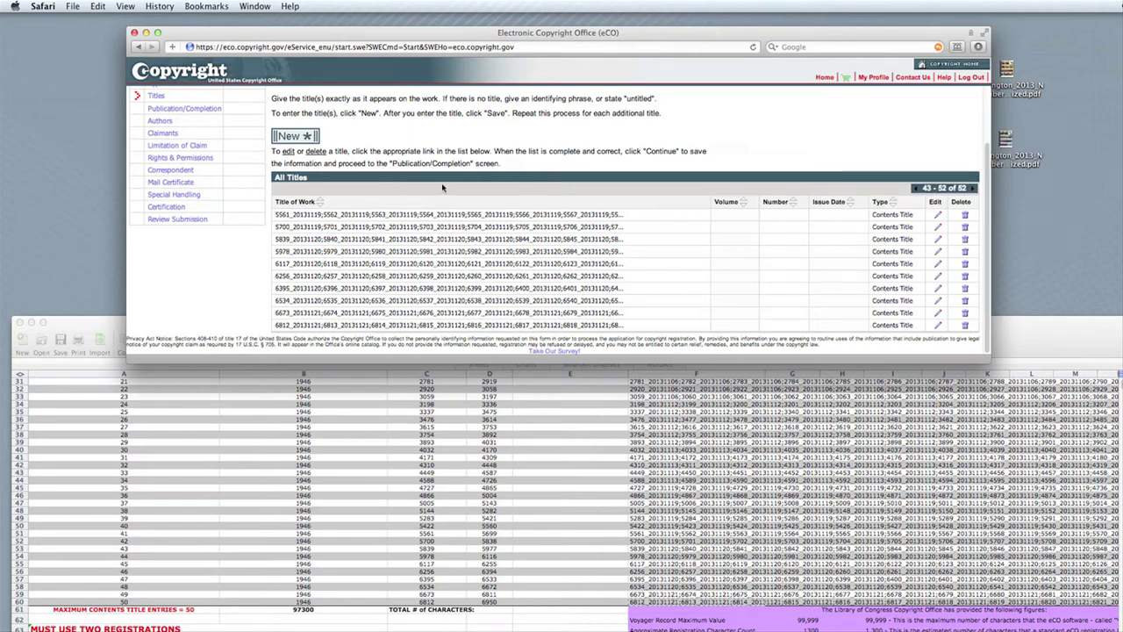
{"action": "scroll", "coordinate": [578, 246], "scroll_direction": "up", "scroll_amount": 2}
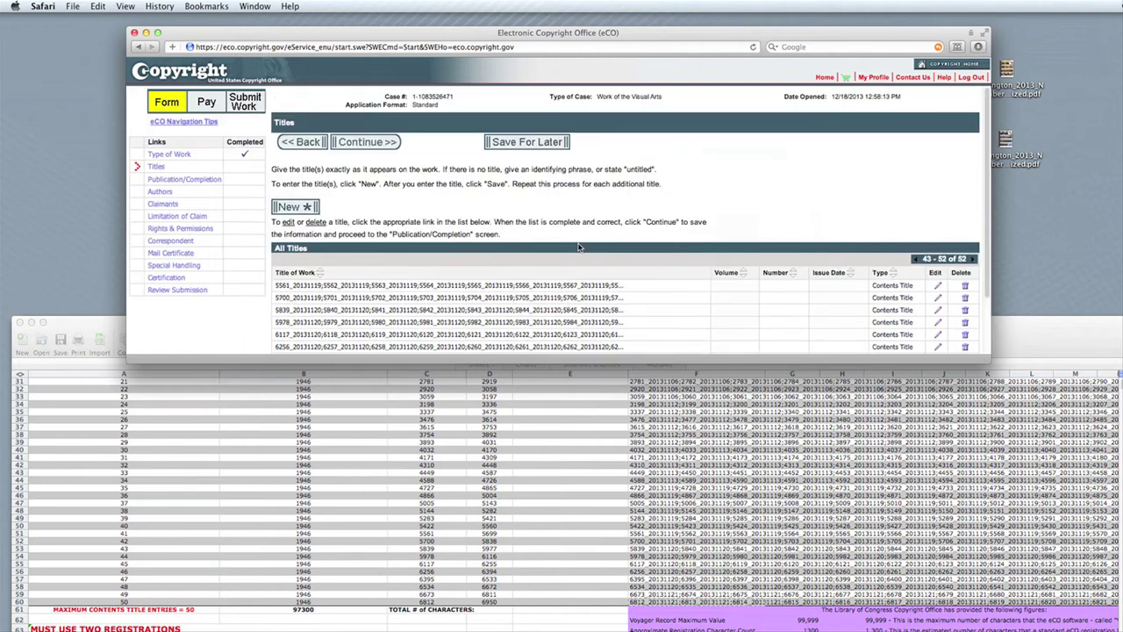
{"action": "left_click", "coordinate": [365, 142]}
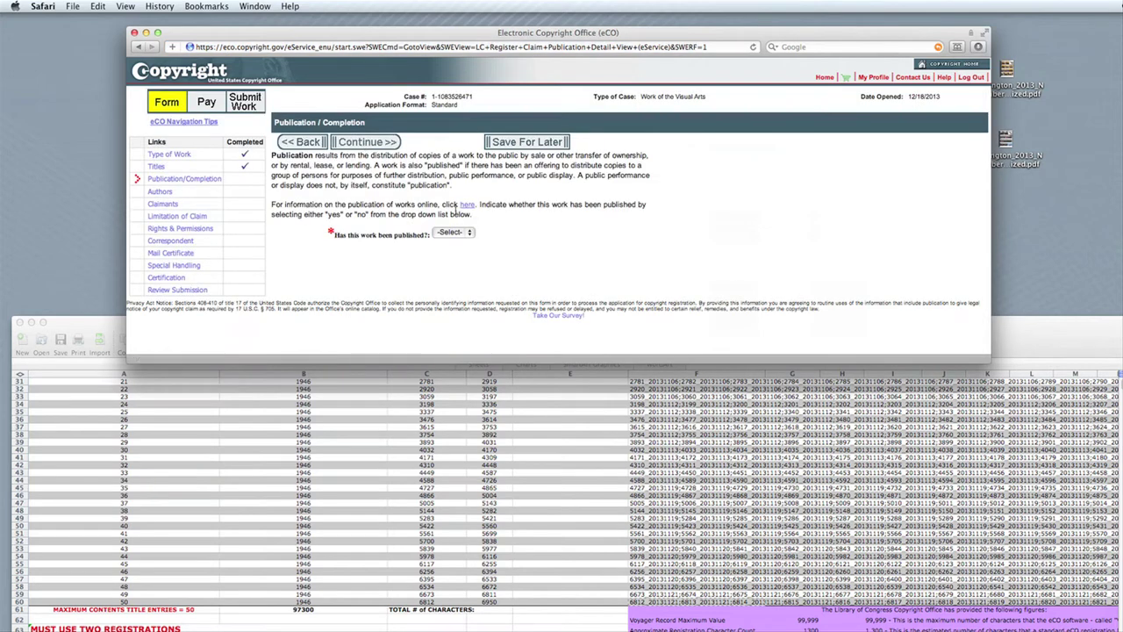
- Mark the work as published (Yes) and enter 2013 as the Year of Completion
{"action": "left_click", "coordinate": [469, 234]}
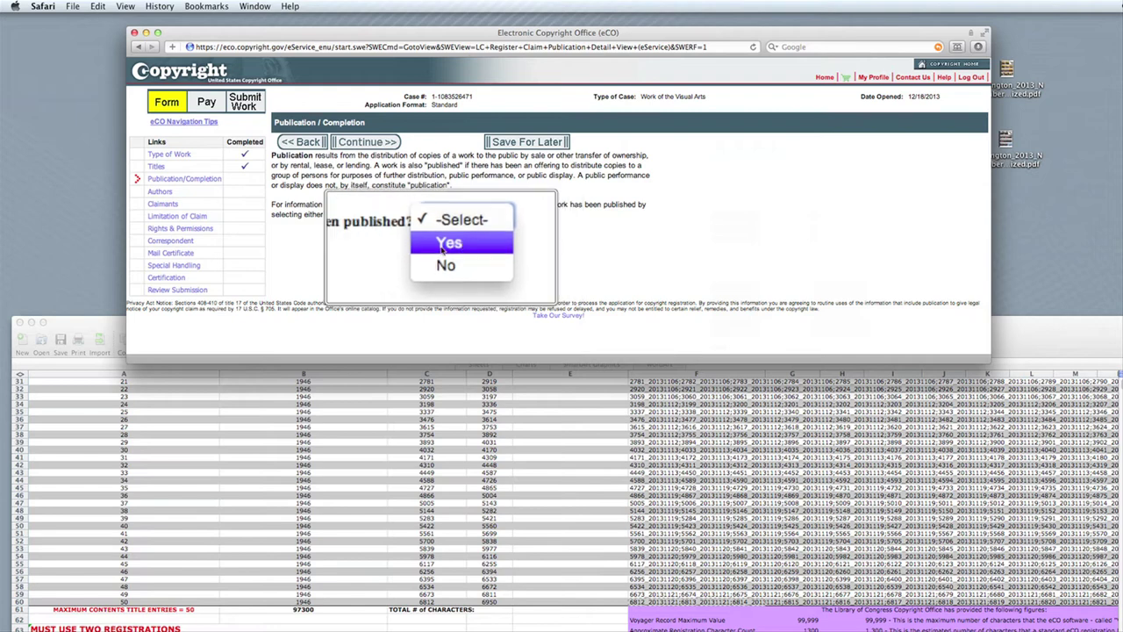
{"action": "left_click", "coordinate": [444, 247]}
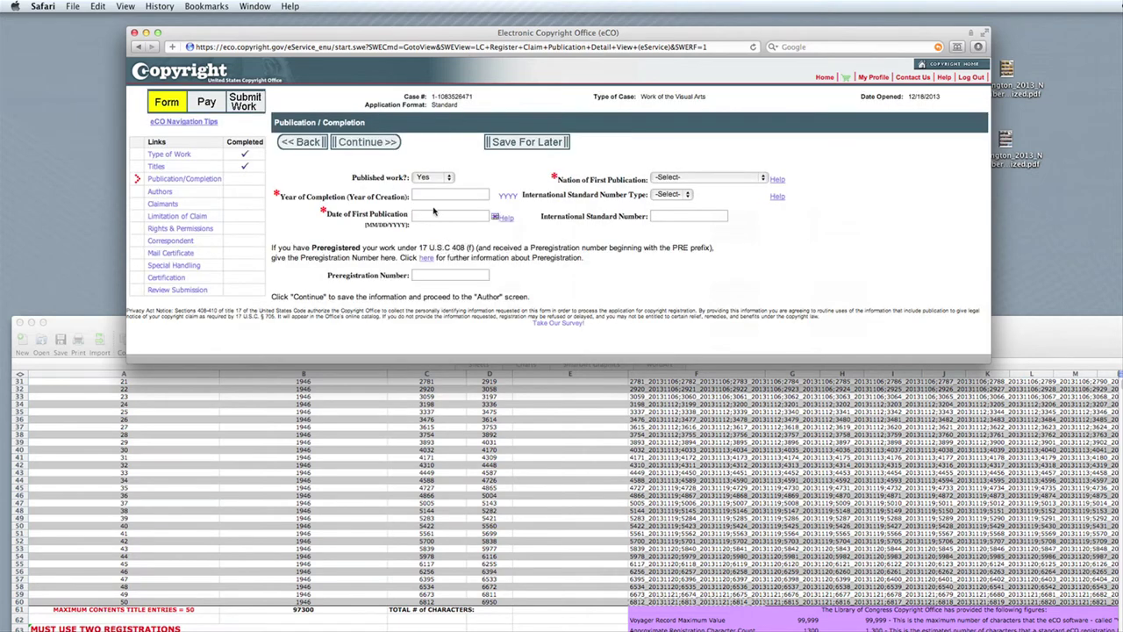
{"action": "left_click", "coordinate": [428, 192]}
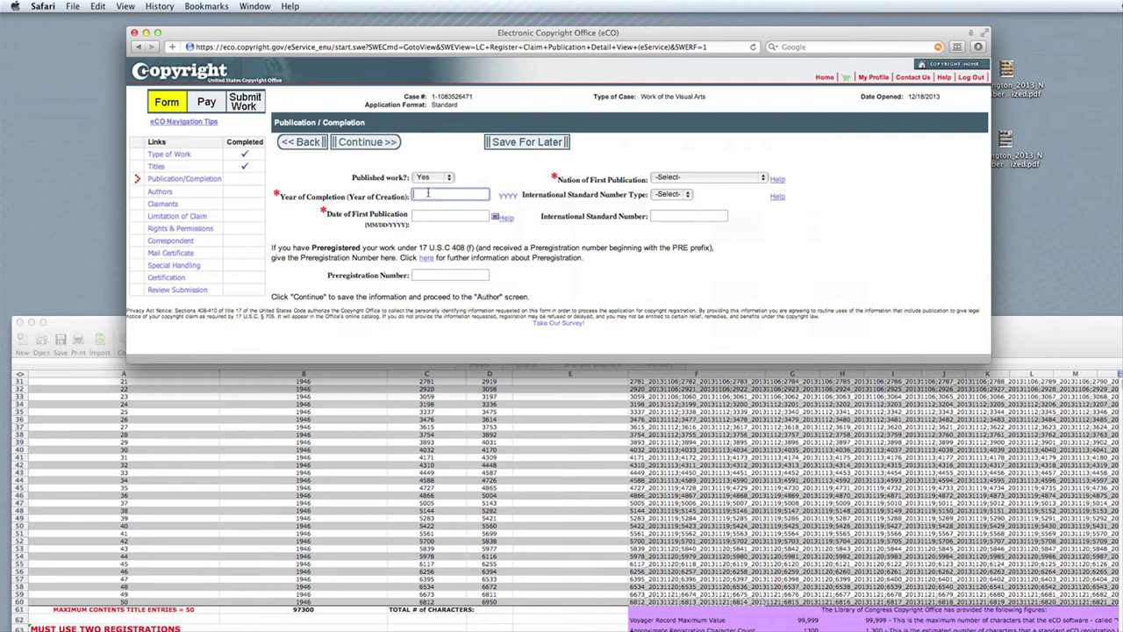
{"action": "type", "text": "2013"}
{"action": "left_click", "coordinate": [1031, 340]}
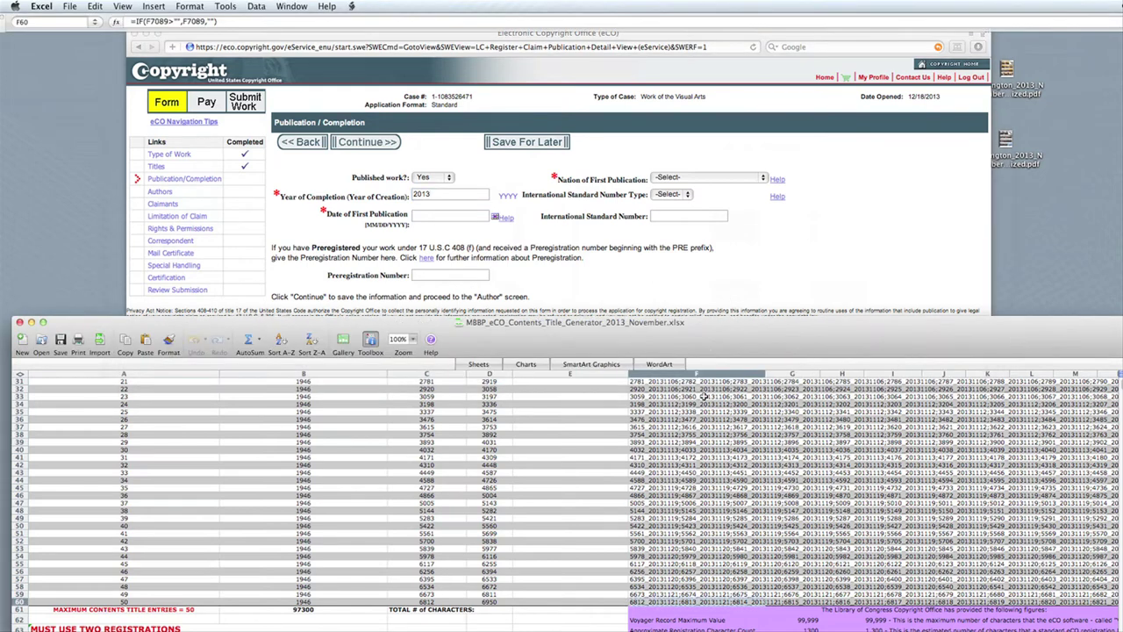
- Enter 11/01/13, the Excel first-assignment date, as the Date of First Publication
{"action": "scroll", "coordinate": [822, 464], "scroll_direction": "up", "scroll_amount": 10}
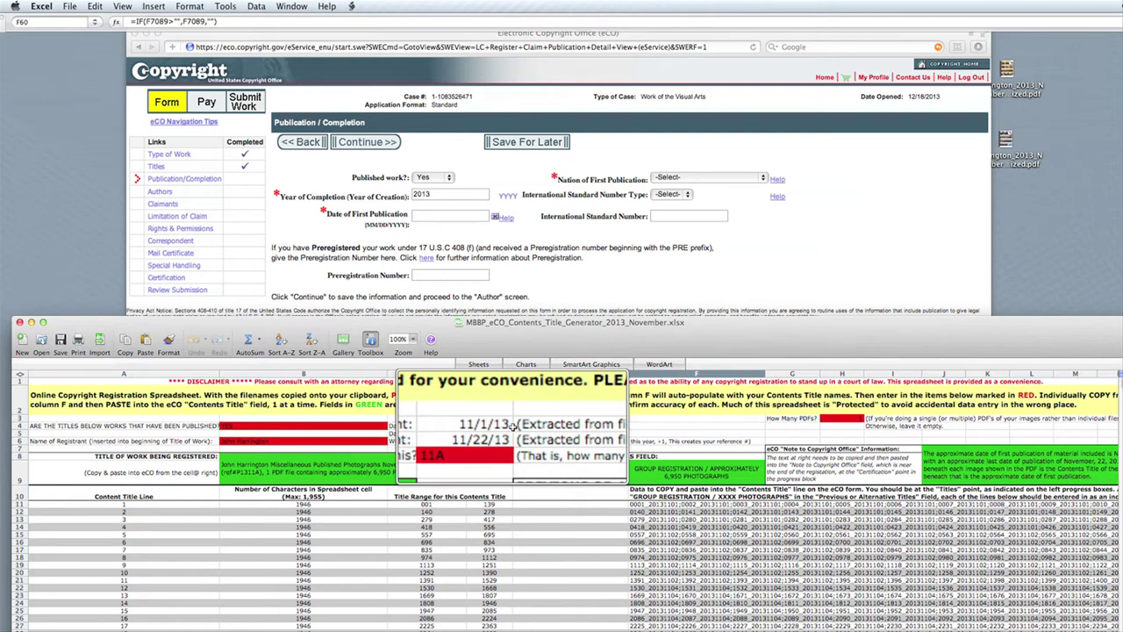
{"action": "left_click", "coordinate": [418, 216]}
{"action": "left_click", "coordinate": [420, 215]}
{"action": "type", "text": "11/01/13"}
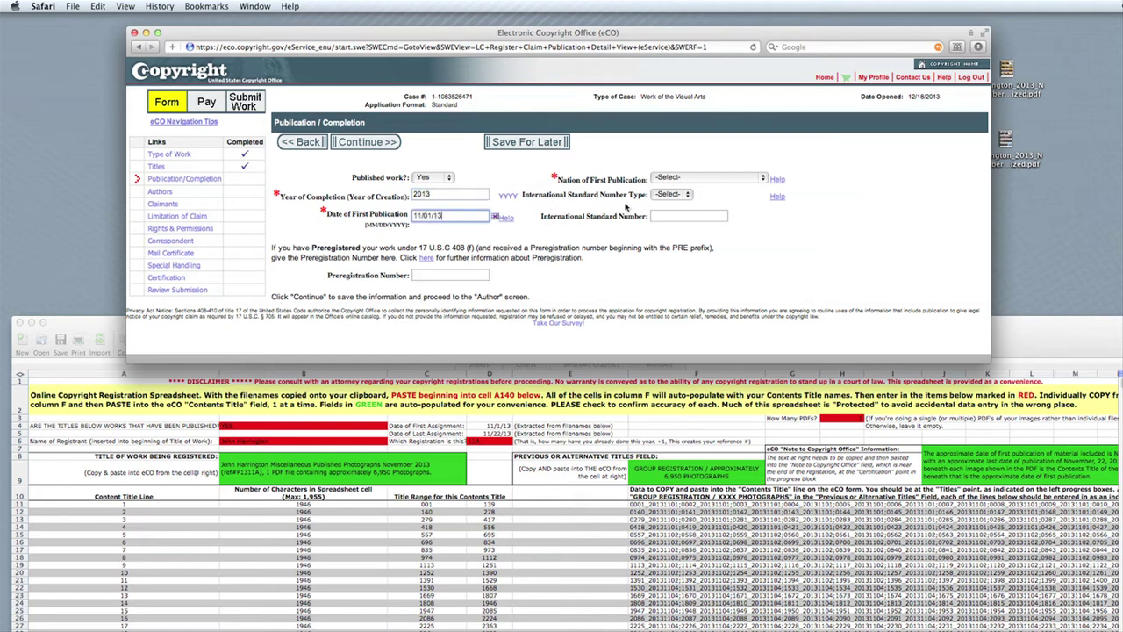
- Choose United States as Nation of First Publication and continue to the Authors page
{"action": "left_click", "coordinate": [711, 179]}
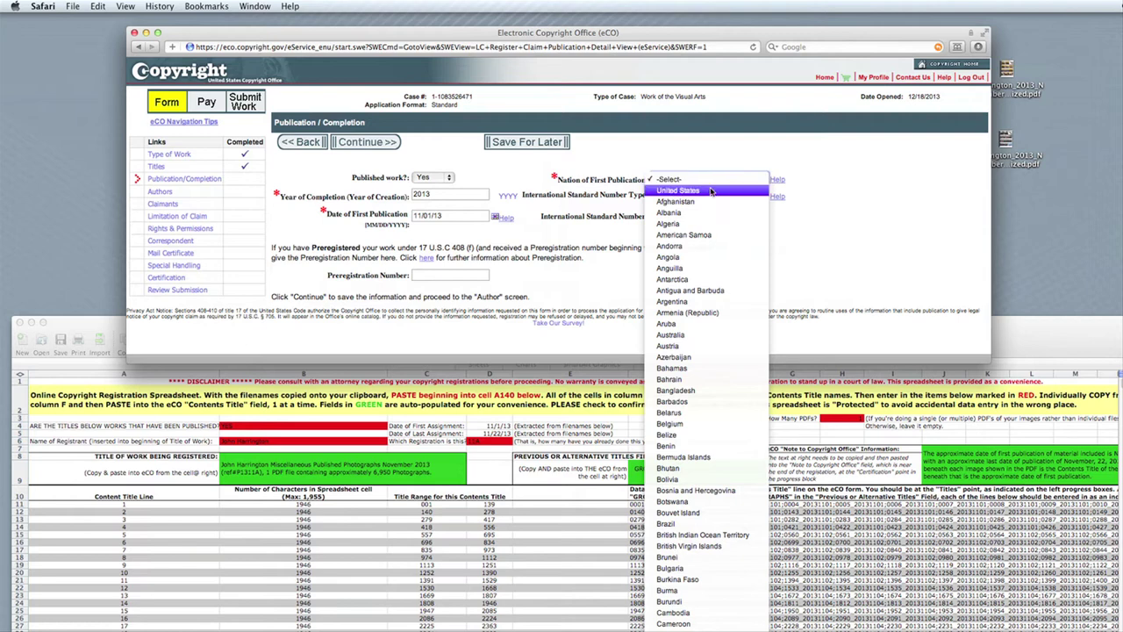
{"action": "left_click", "coordinate": [711, 190]}
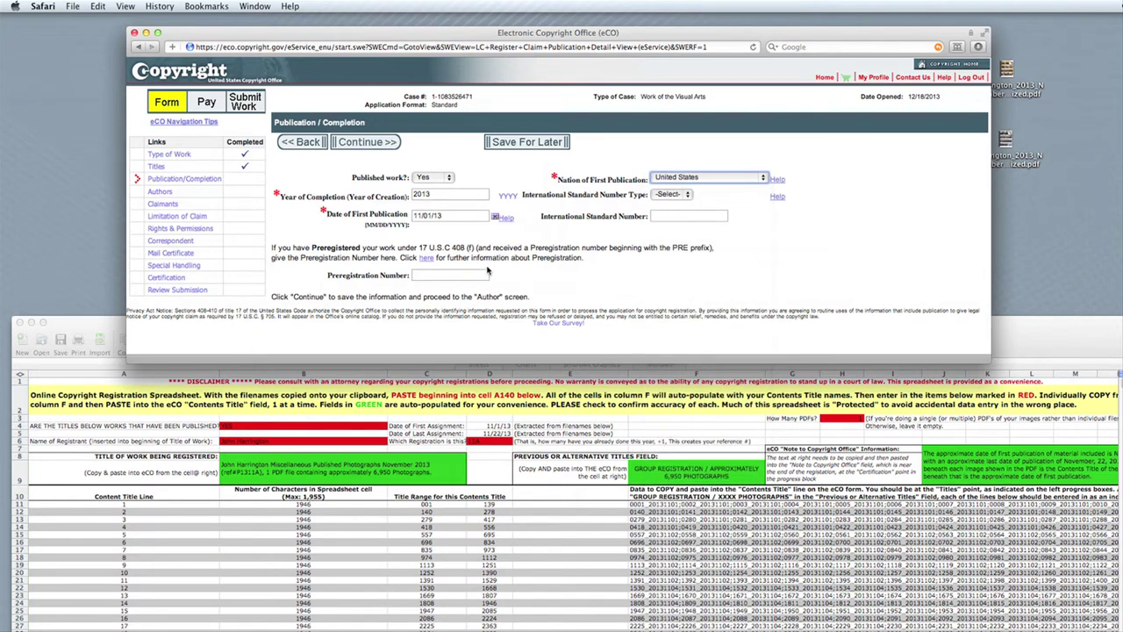
{"action": "left_click", "coordinate": [359, 145]}
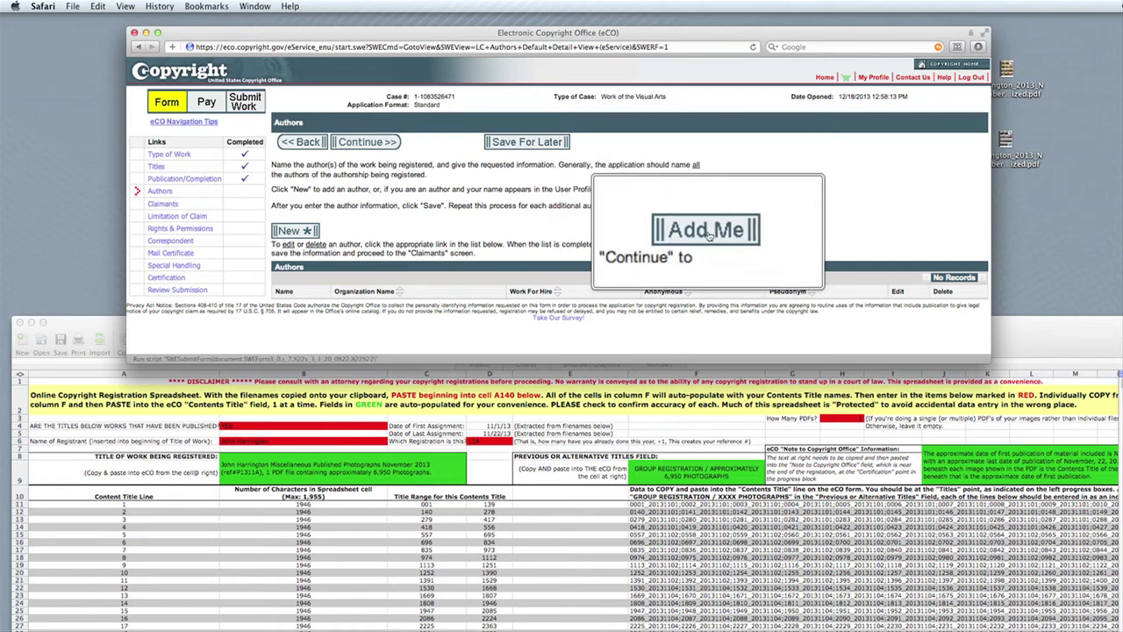
- Add yourself as an author with United States citizenship and domicile
{"action": "left_click", "coordinate": [709, 231]}
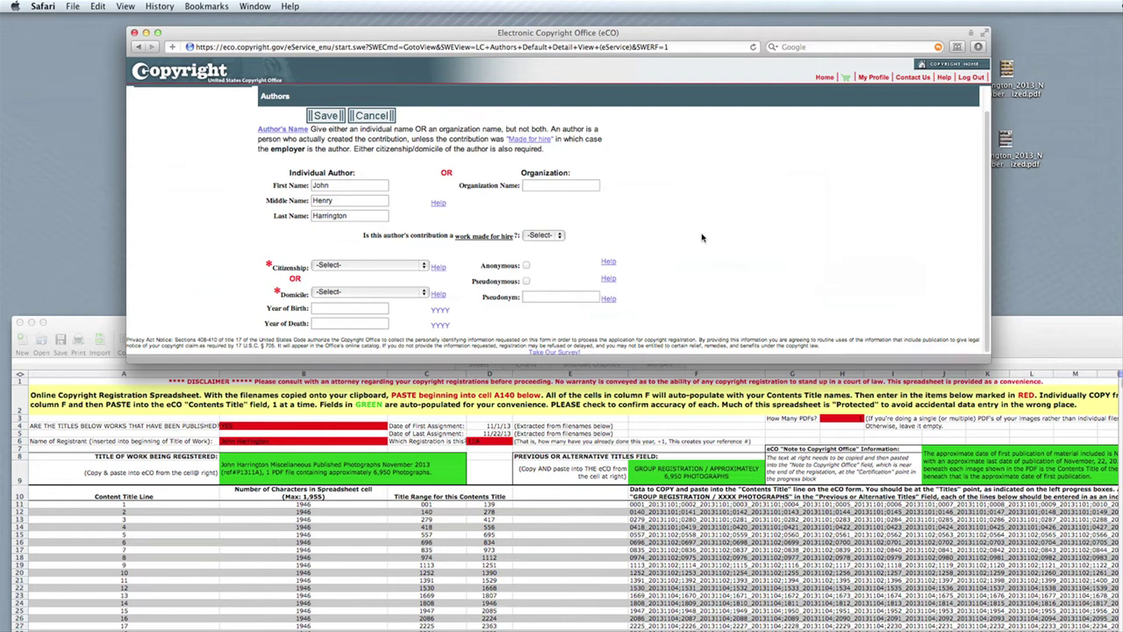
{"action": "left_click", "coordinate": [402, 267]}
{"action": "left_click", "coordinate": [400, 278]}
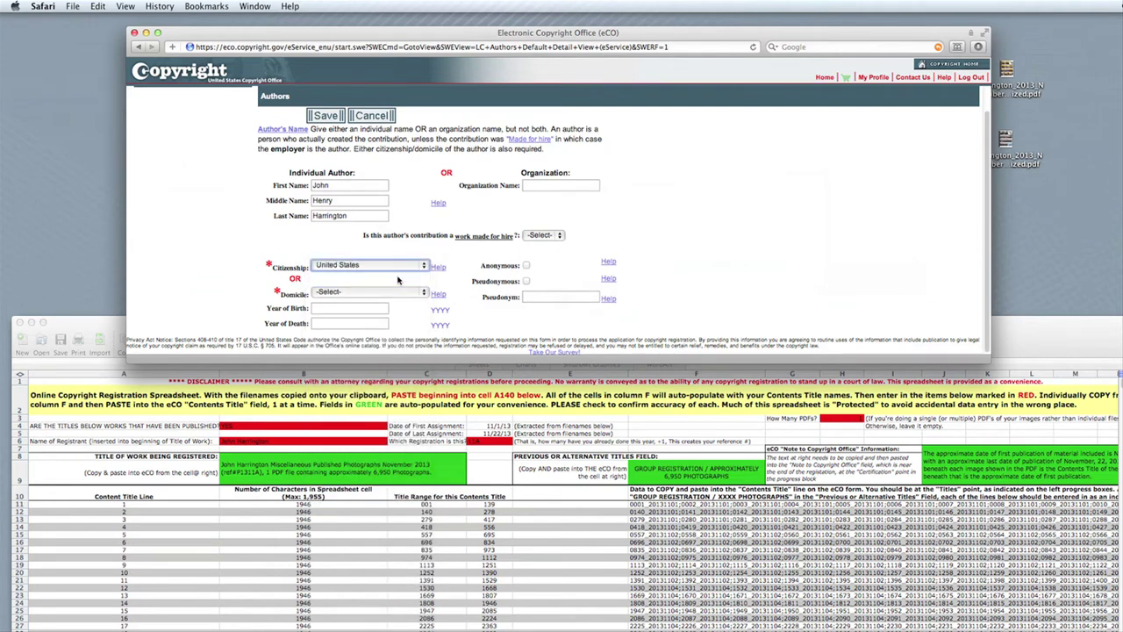
{"action": "left_click", "coordinate": [389, 294]}
{"action": "left_click", "coordinate": [391, 305]}
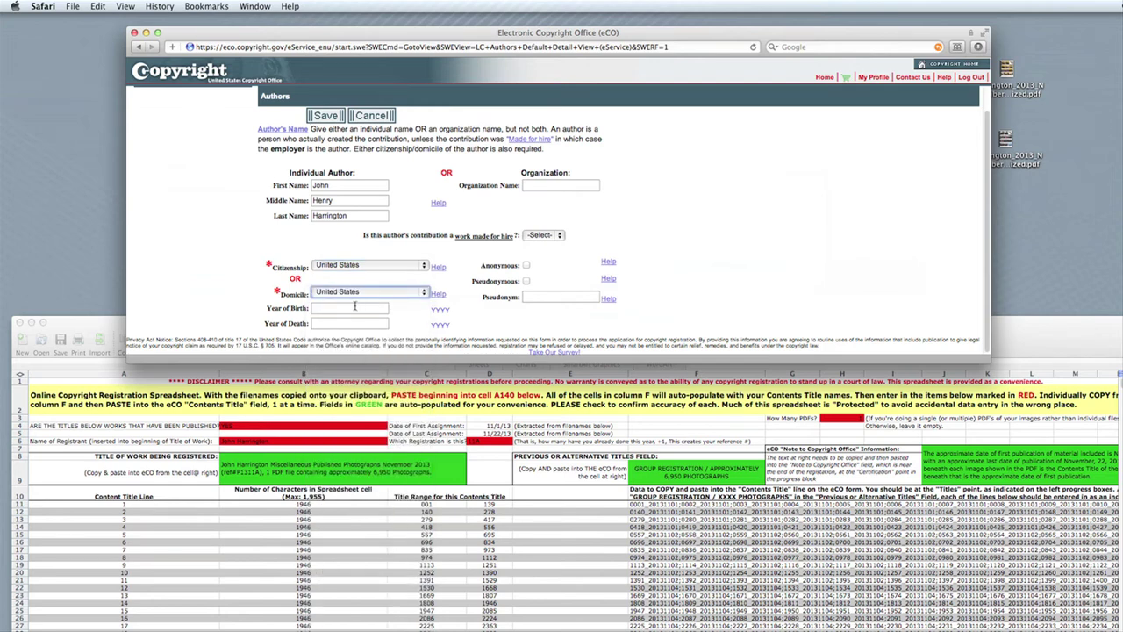
- Enter 1966 as year of birth, save, and credit the author with Photograph(s)
{"action": "left_click", "coordinate": [352, 309]}
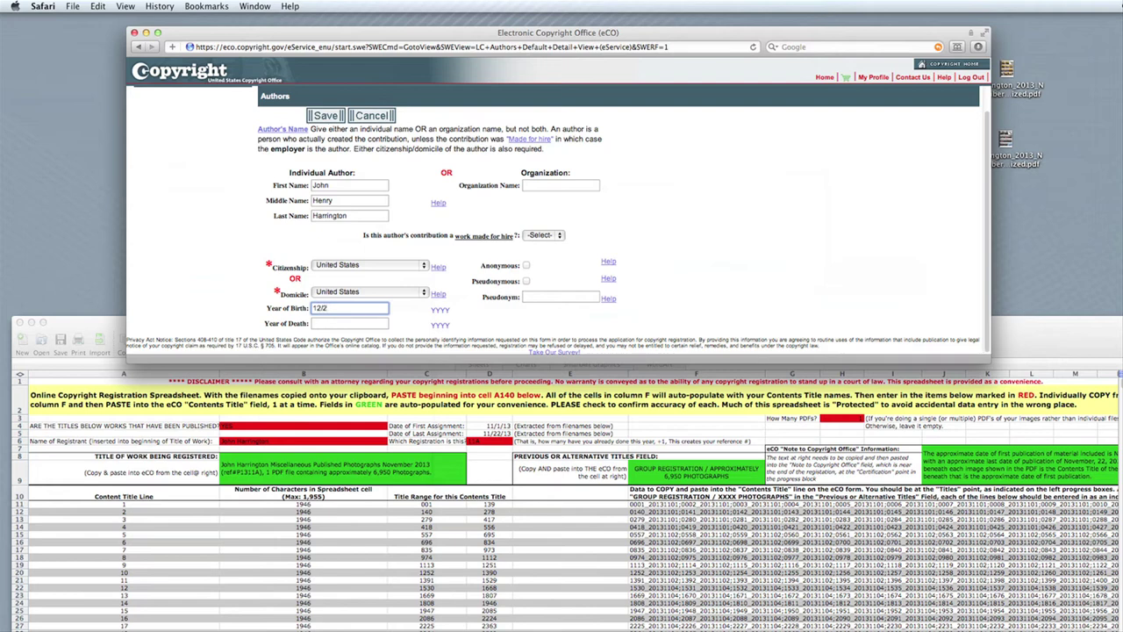
{"action": "left_click_drag", "start_coordinate": [347, 308], "coordinate": [277, 306]}
{"action": "left_click", "coordinate": [349, 323]}
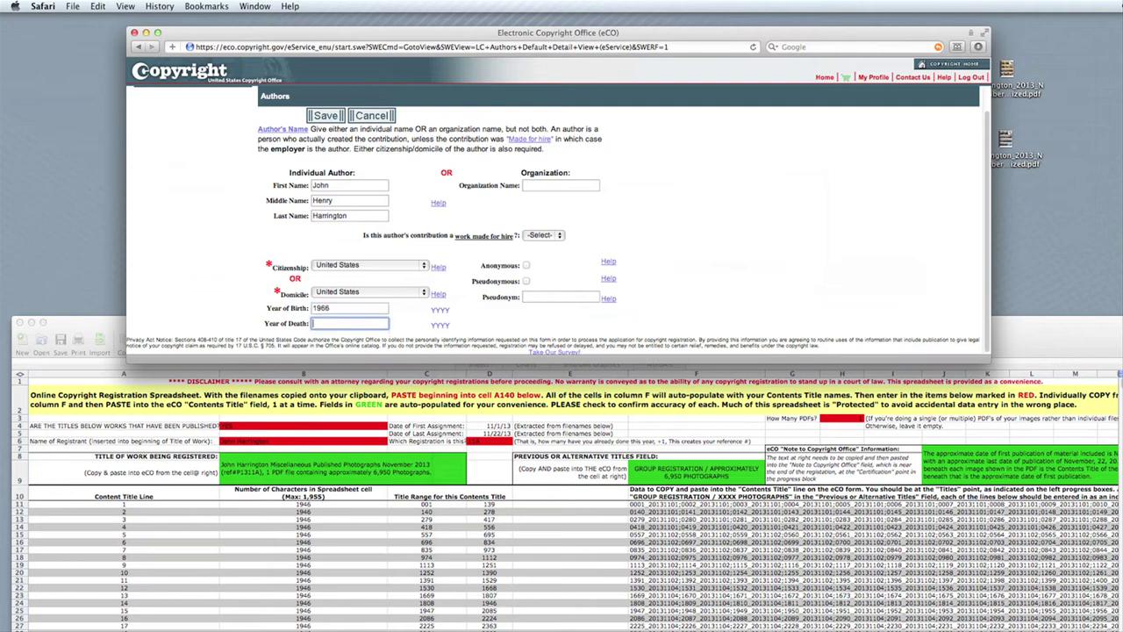
{"action": "left_click", "coordinate": [729, 278]}
{"action": "left_click", "coordinate": [325, 116]}
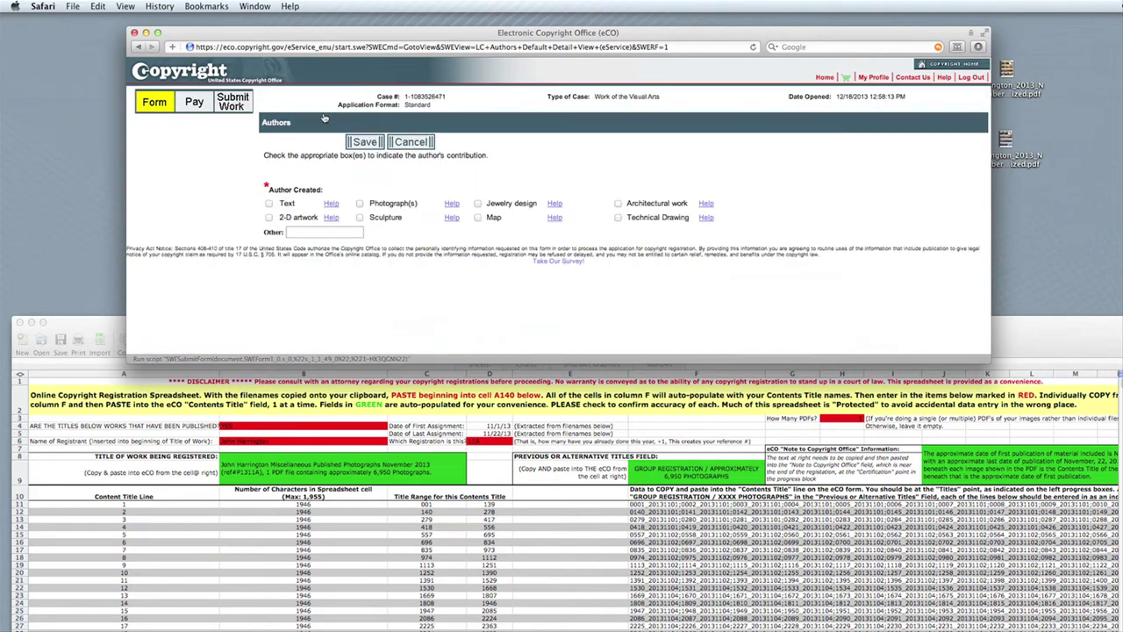
{"action": "left_click", "coordinate": [359, 204]}
{"action": "left_click", "coordinate": [365, 142]}
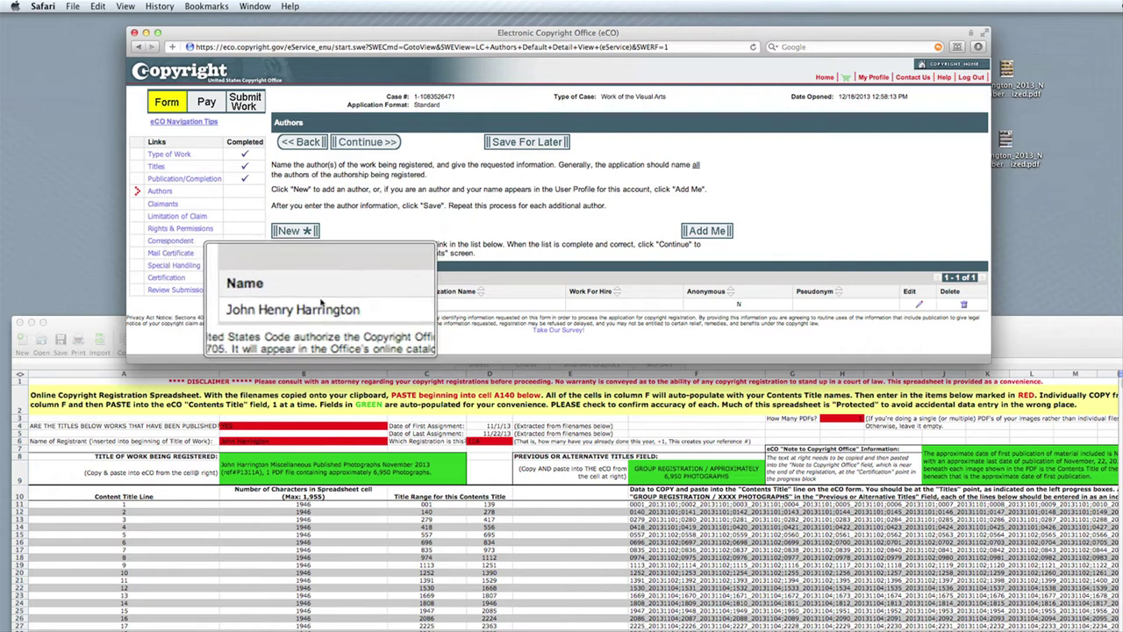
- Continue to Claimants and save yourself as the individual claimant with your mailing address
{"action": "left_click", "coordinate": [369, 142]}
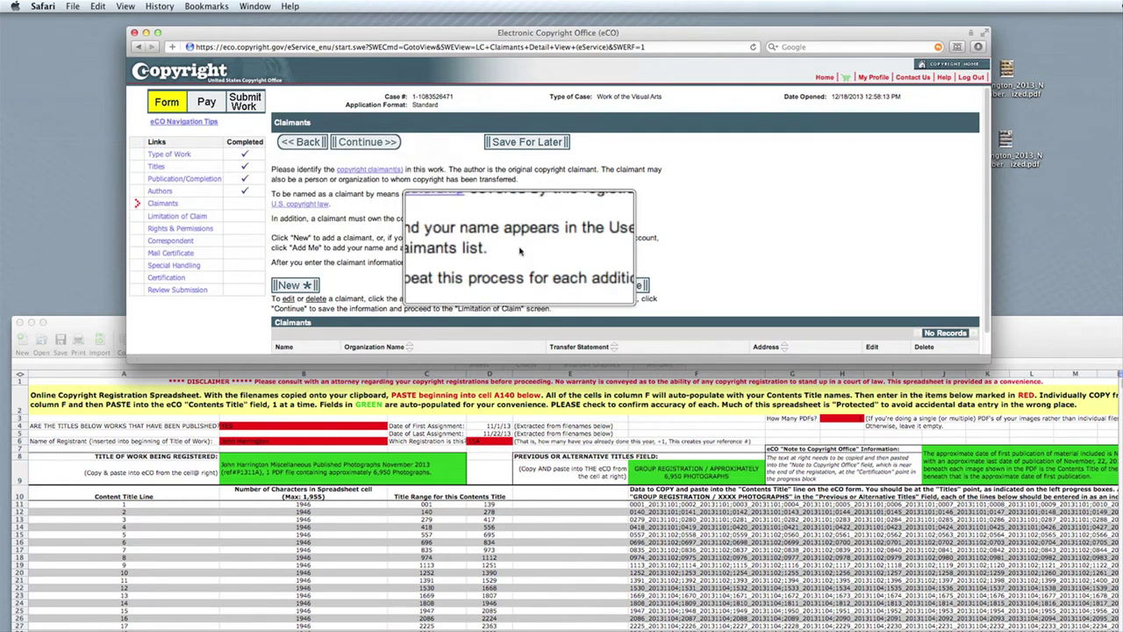
{"action": "left_click", "coordinate": [623, 285]}
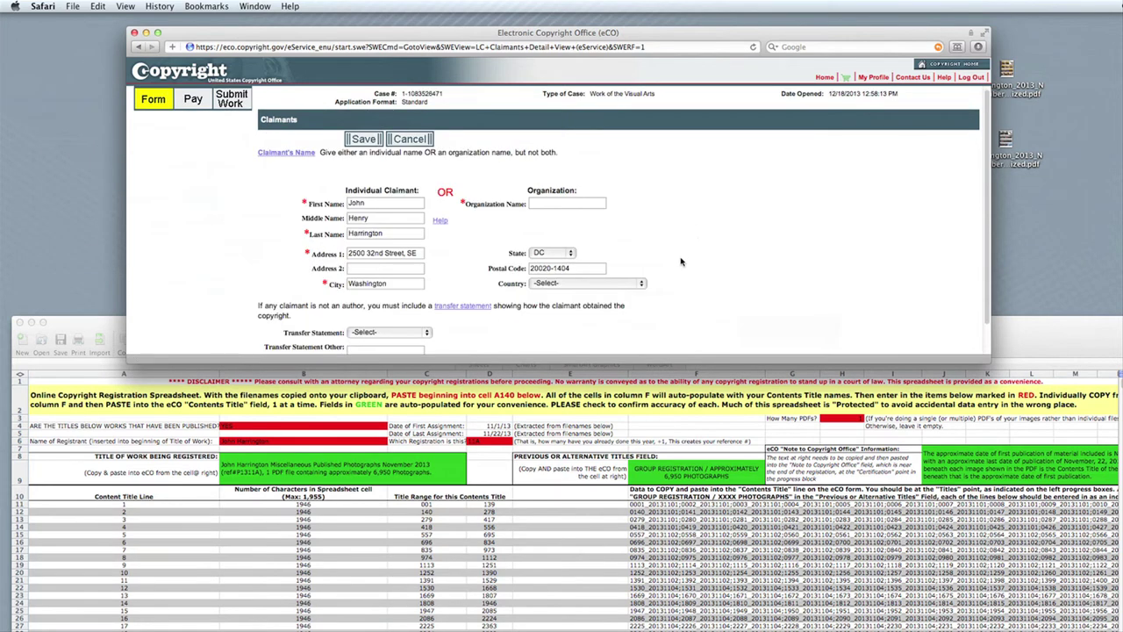
{"action": "left_click_drag", "start_coordinate": [985, 206], "coordinate": [988, 233]}
{"action": "scroll", "coordinate": [988, 232], "scroll_direction": "up", "scroll_amount": 2}
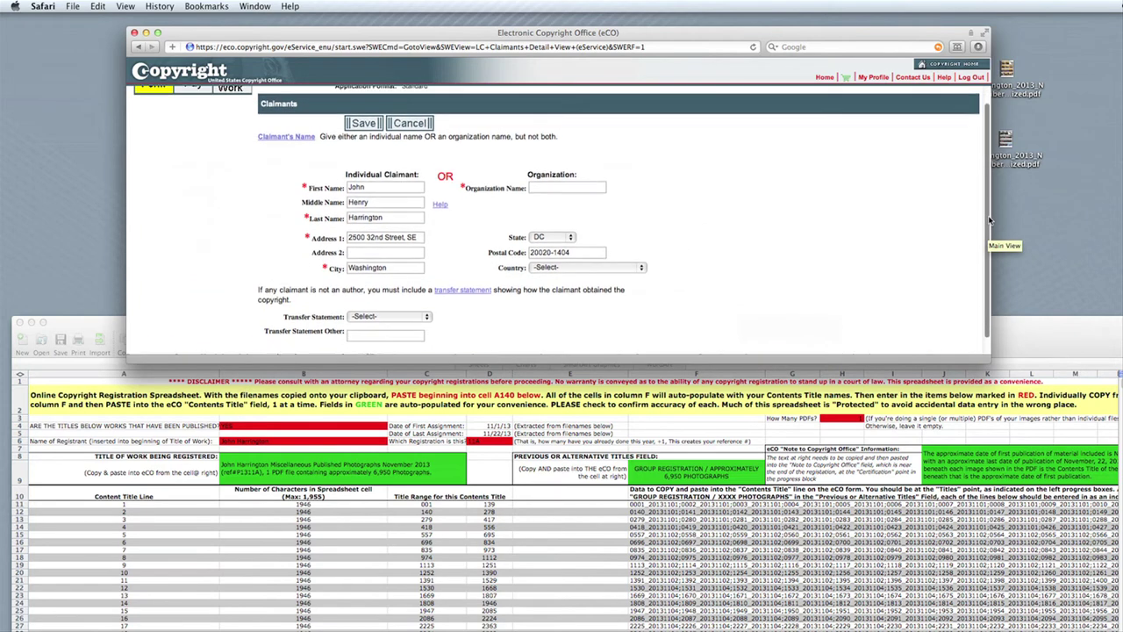
{"action": "left_click", "coordinate": [365, 132]}
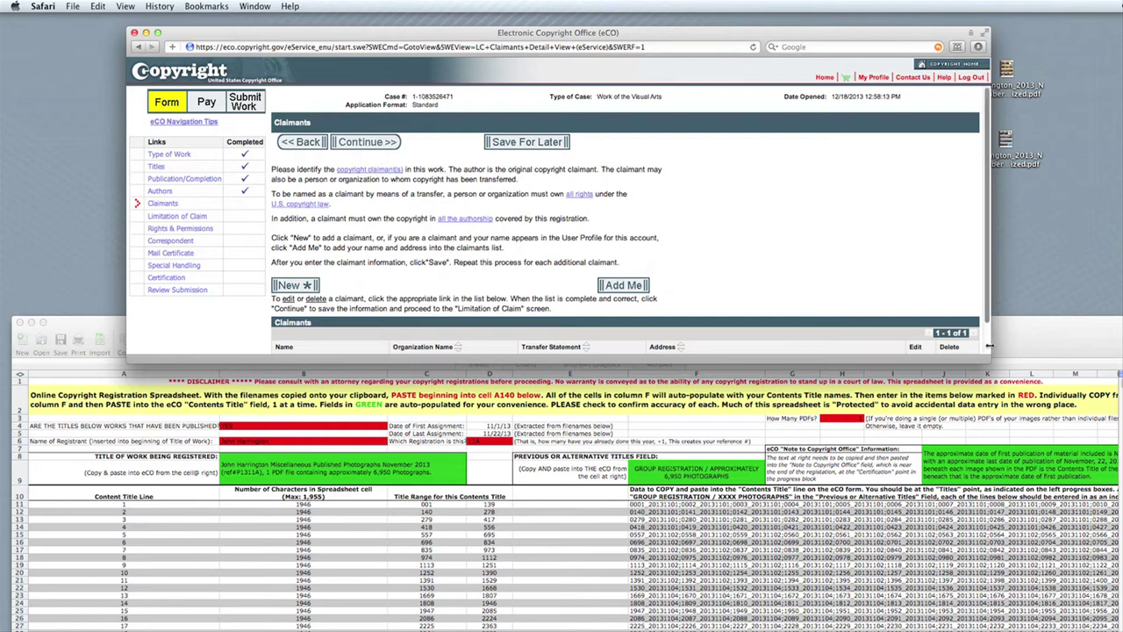
{"action": "left_click_drag", "start_coordinate": [990, 367], "coordinate": [994, 390]}
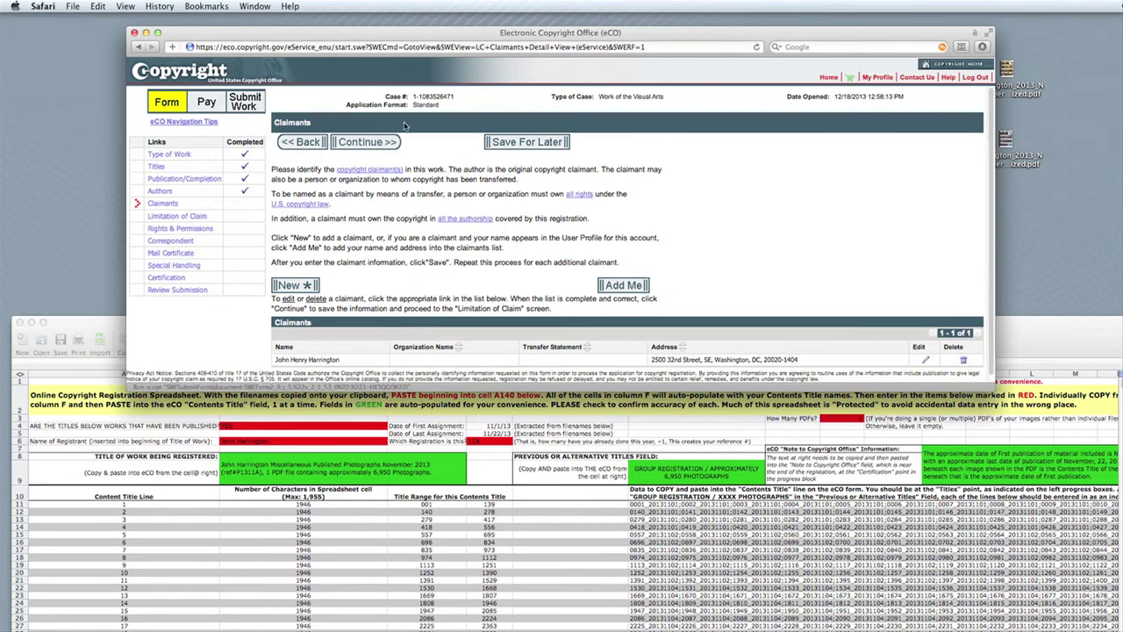
- Skip Limitation of Claim and fill Rights & Permissions with your own contact details
{"action": "left_click", "coordinate": [375, 144]}
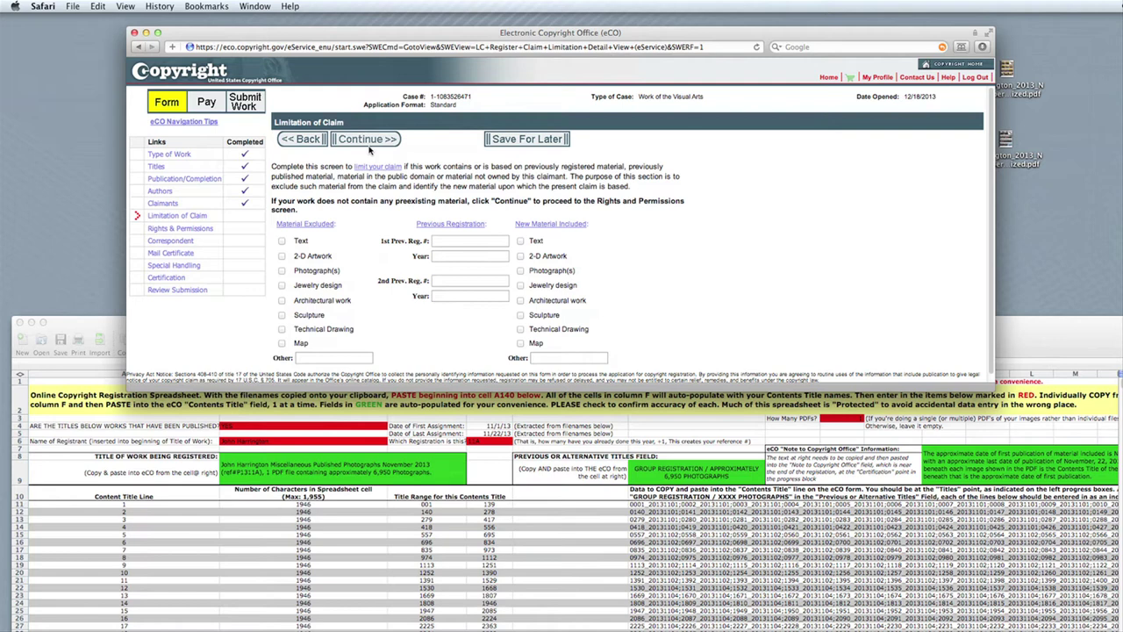
{"action": "left_click", "coordinate": [368, 141]}
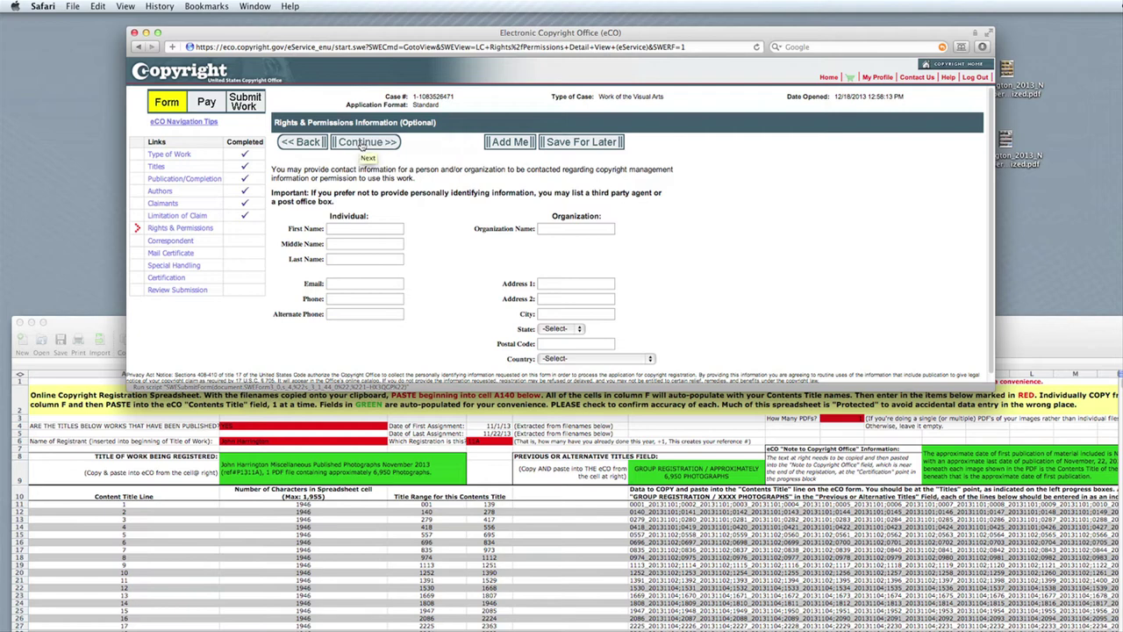
{"action": "left_click", "coordinate": [496, 142]}
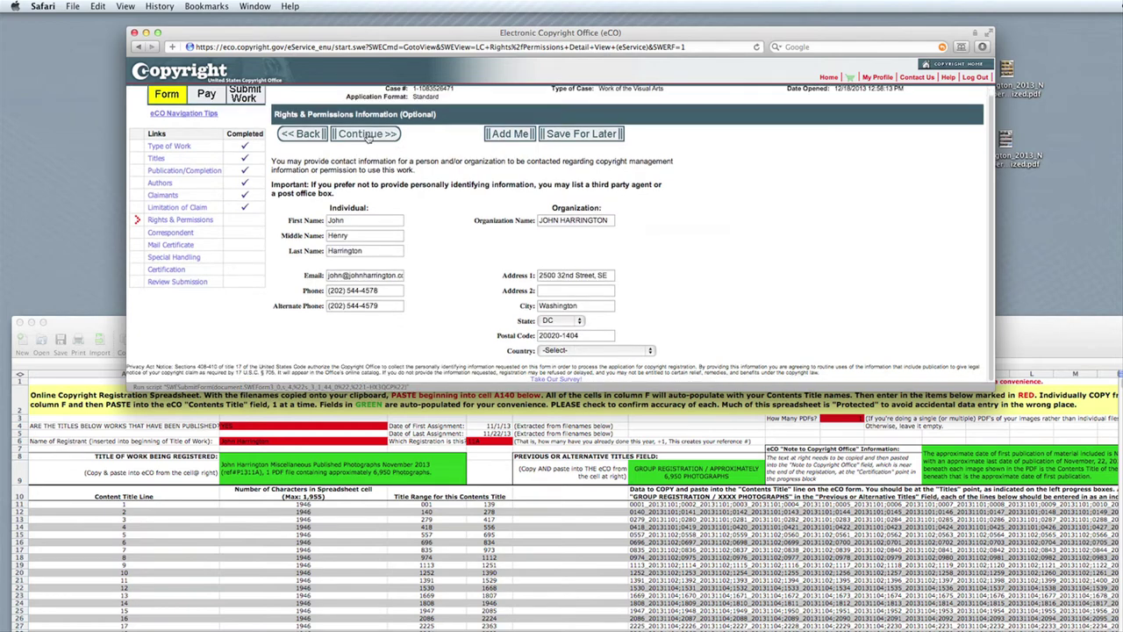
{"action": "left_click", "coordinate": [368, 135]}
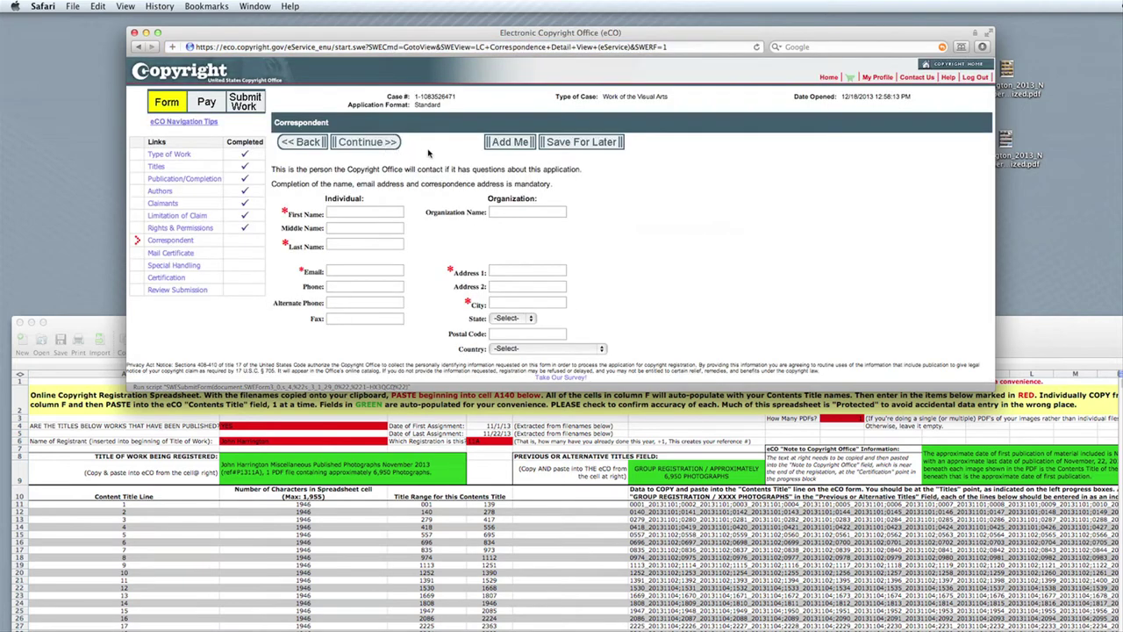
- Fill Correspondent and Mail Certificate with your own details, then skip Special Handling
{"action": "left_click", "coordinate": [510, 142]}
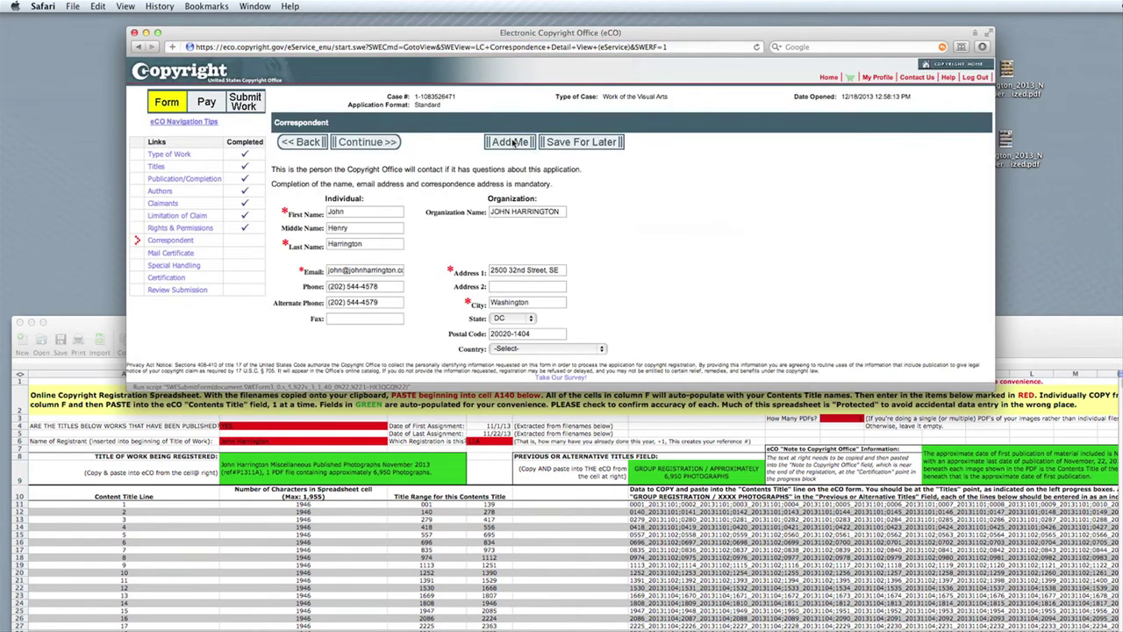
{"action": "left_click", "coordinate": [369, 142]}
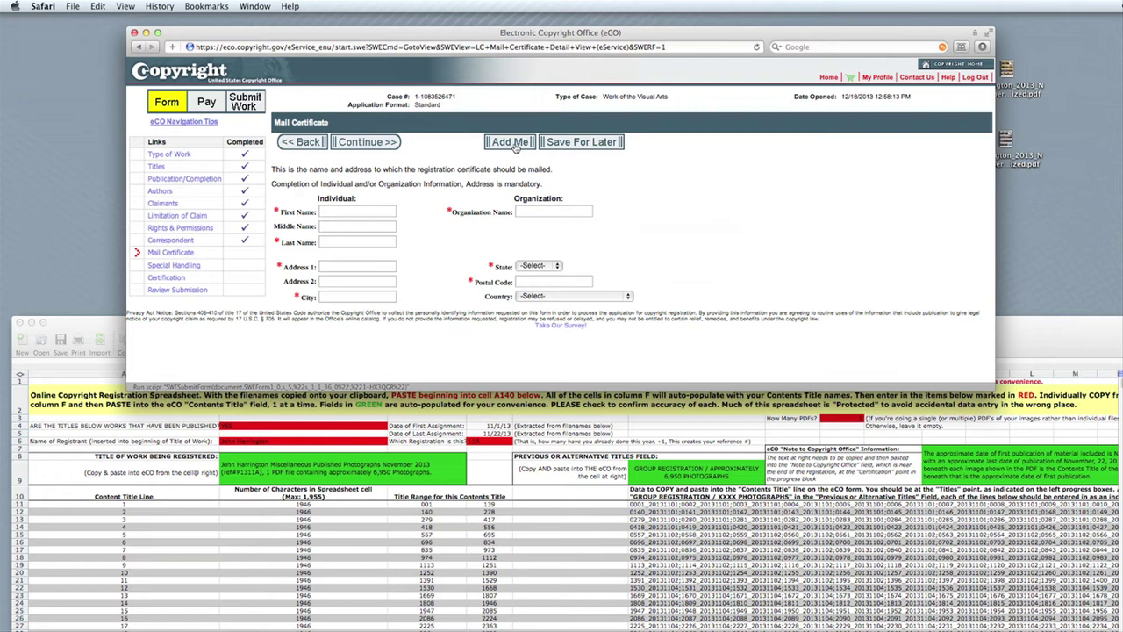
{"action": "left_click", "coordinate": [511, 142]}
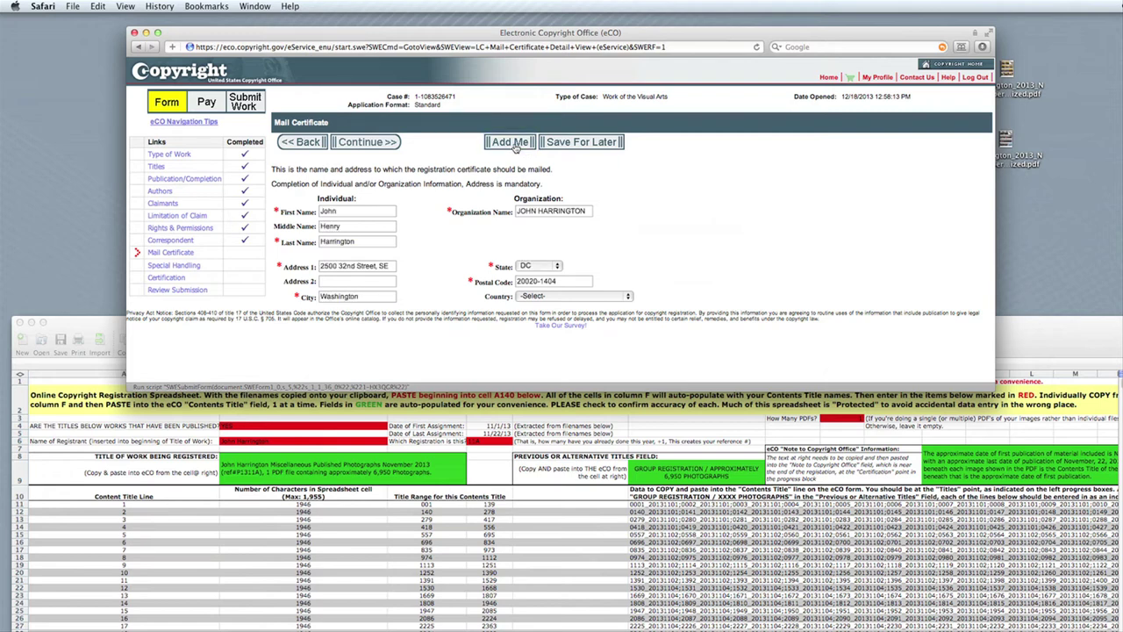
{"action": "left_click", "coordinate": [366, 144]}
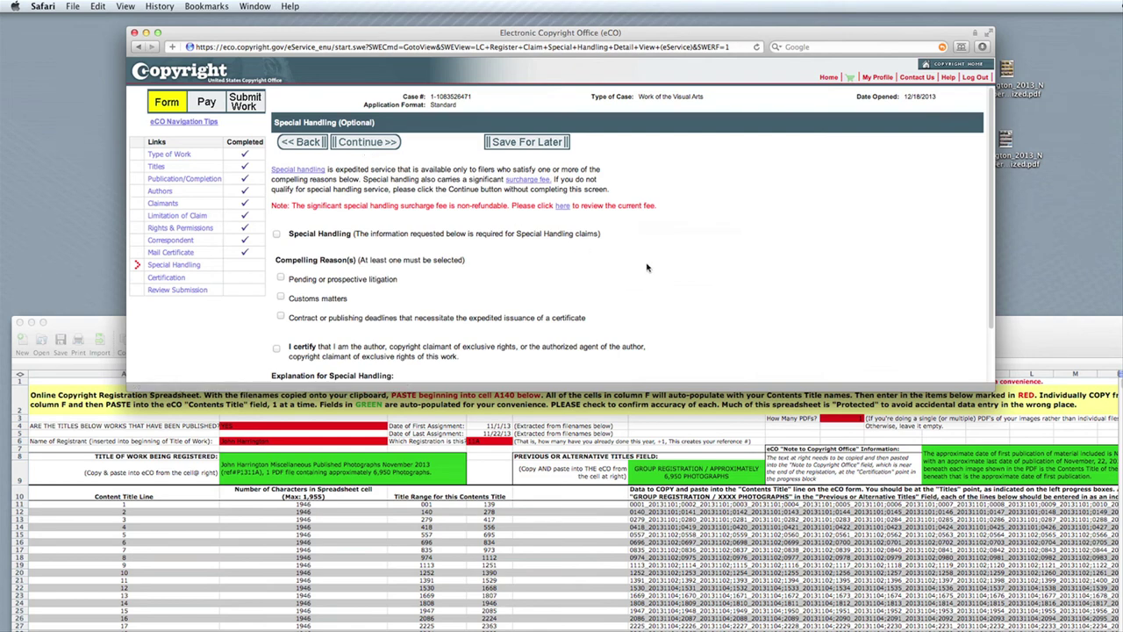
{"action": "mouse_move", "coordinate": [989, 215]}
{"action": "left_mouse_down"}
{"action": "mouse_move", "coordinate": [997, 268]}
{"action": "mouse_move", "coordinate": [995, 214]}
{"action": "left_mouse_up"}
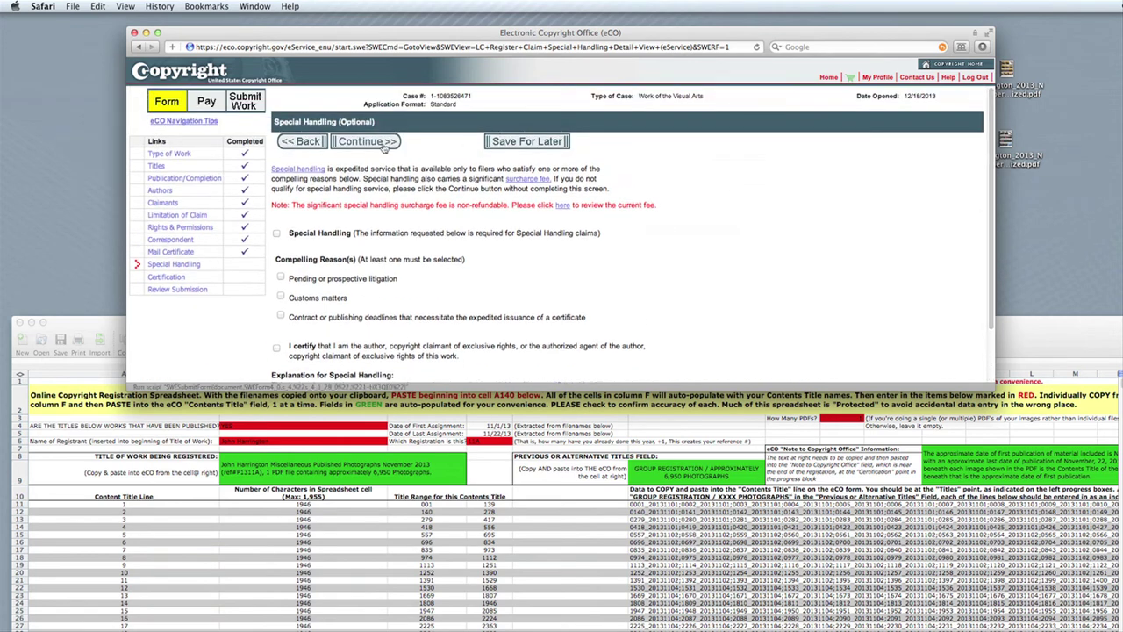
{"action": "left_click", "coordinate": [355, 143]}
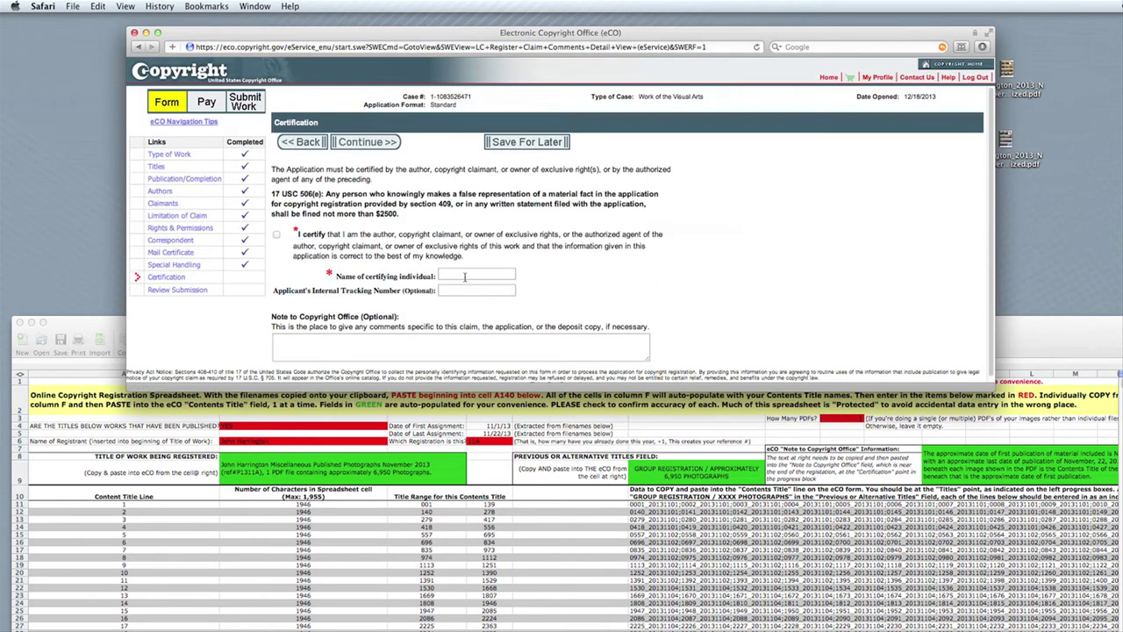
- Certify the application, entering the certifier's name and tracking number P1311A
{"action": "left_click", "coordinate": [276, 235]}
{"action": "left_click", "coordinate": [467, 276]}
{"action": "type", "text": "John Harrington"}
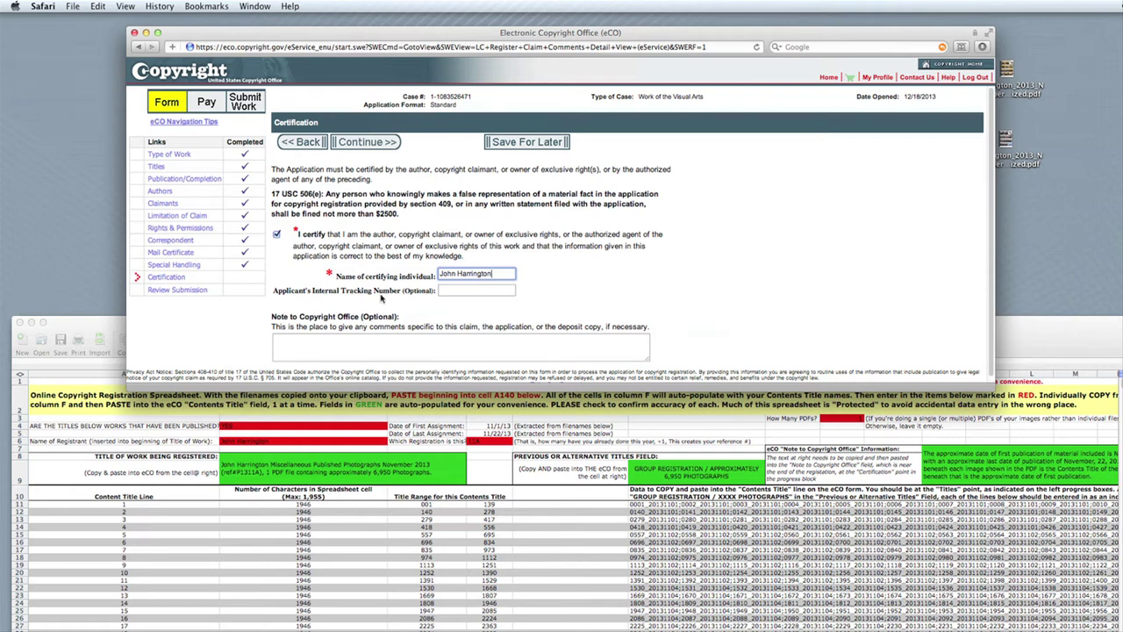
{"action": "left_click", "coordinate": [448, 293]}
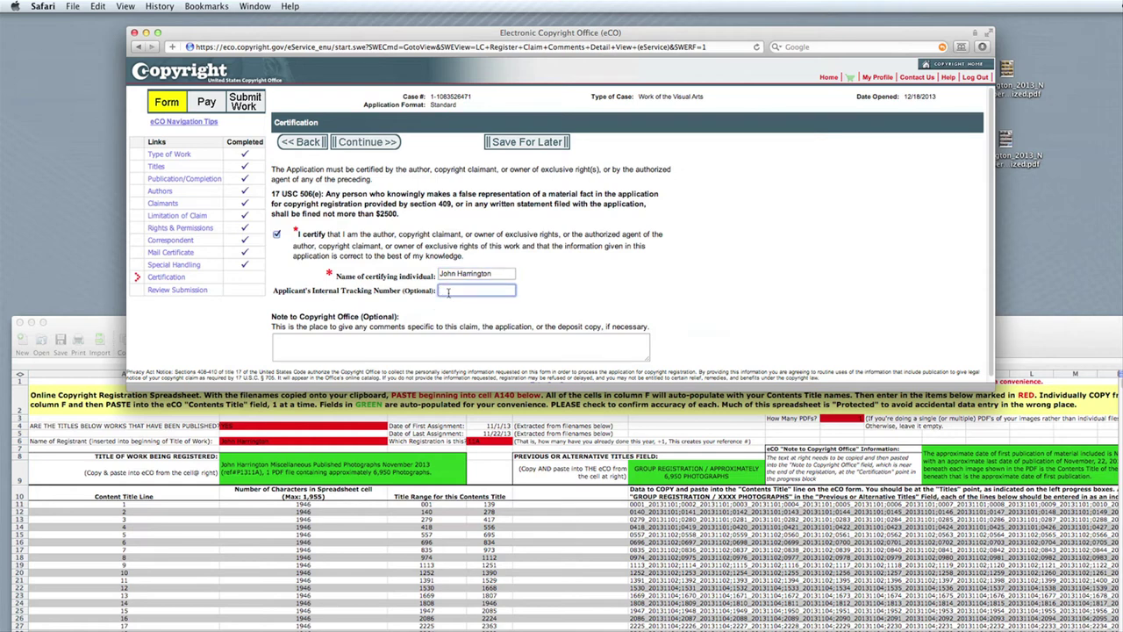
{"action": "type", "text": "P1311A"}
- Copy the approximate-publication-date note from the spreadsheet for the Note to Copyright Office box
{"action": "left_click", "coordinate": [329, 349]}
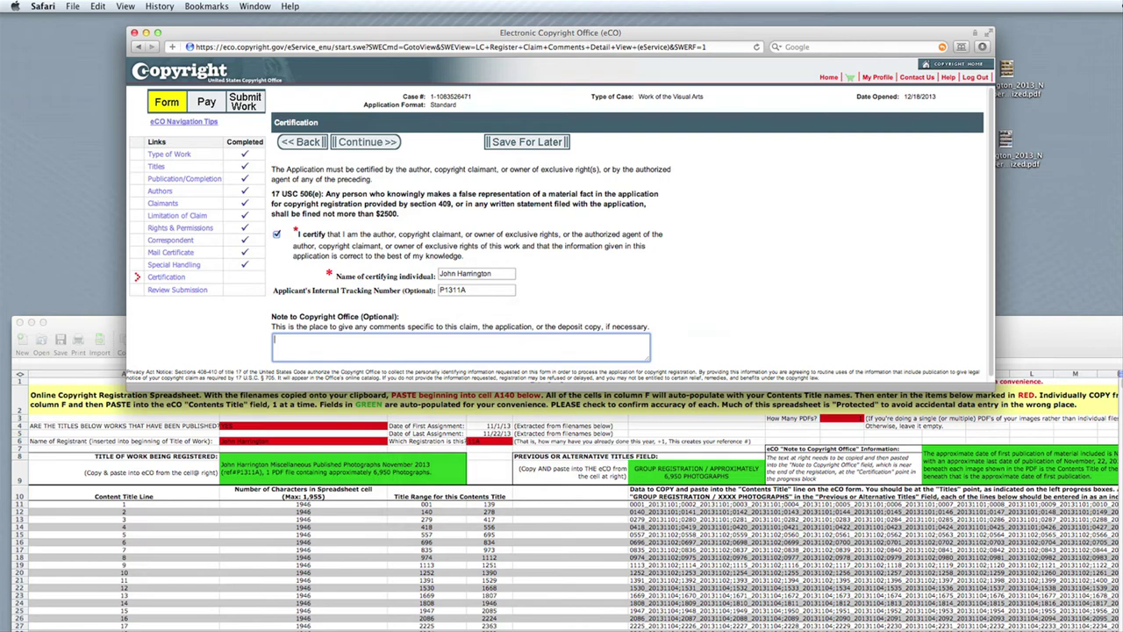
{"action": "left_click", "coordinate": [965, 465]}
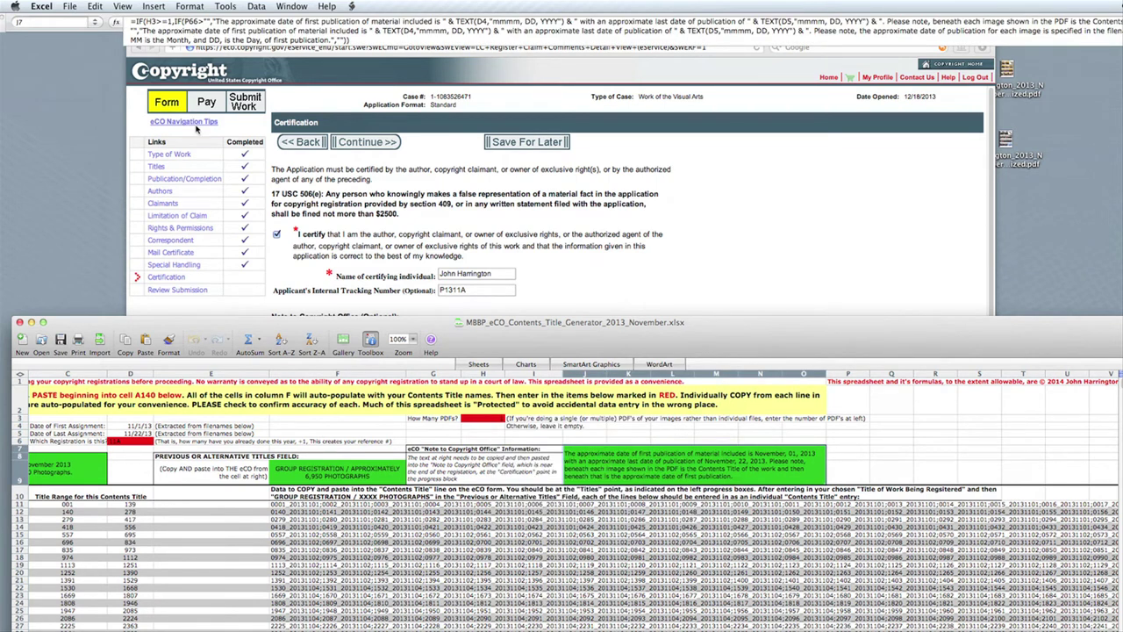
{"action": "left_click", "coordinate": [95, 6]}
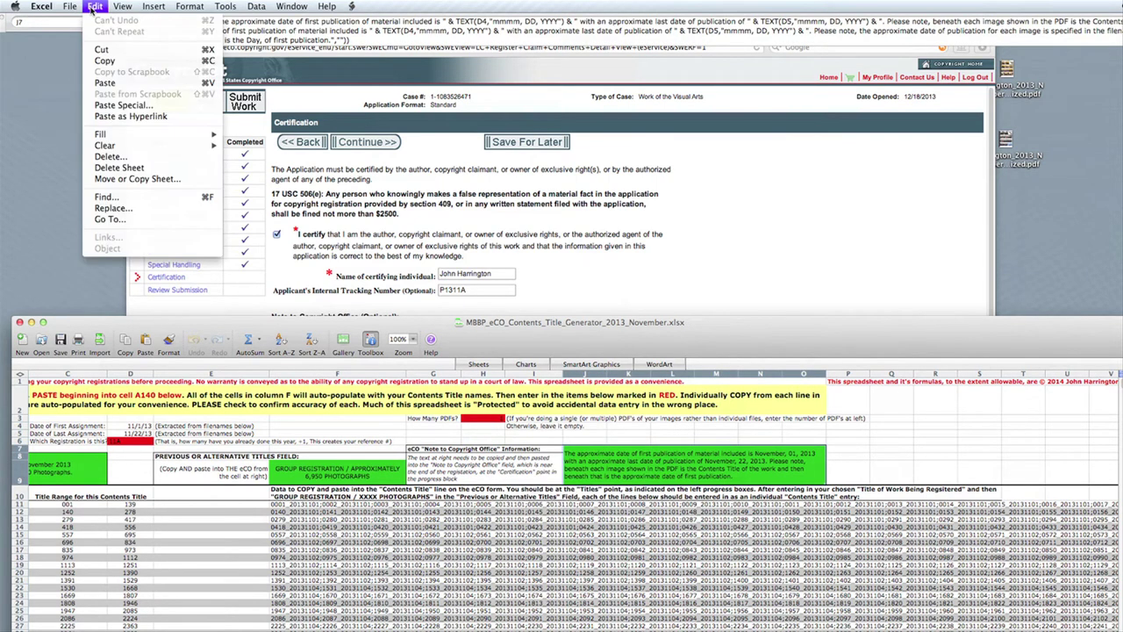
{"action": "left_click", "coordinate": [101, 58]}
{"action": "left_click", "coordinate": [613, 298]}
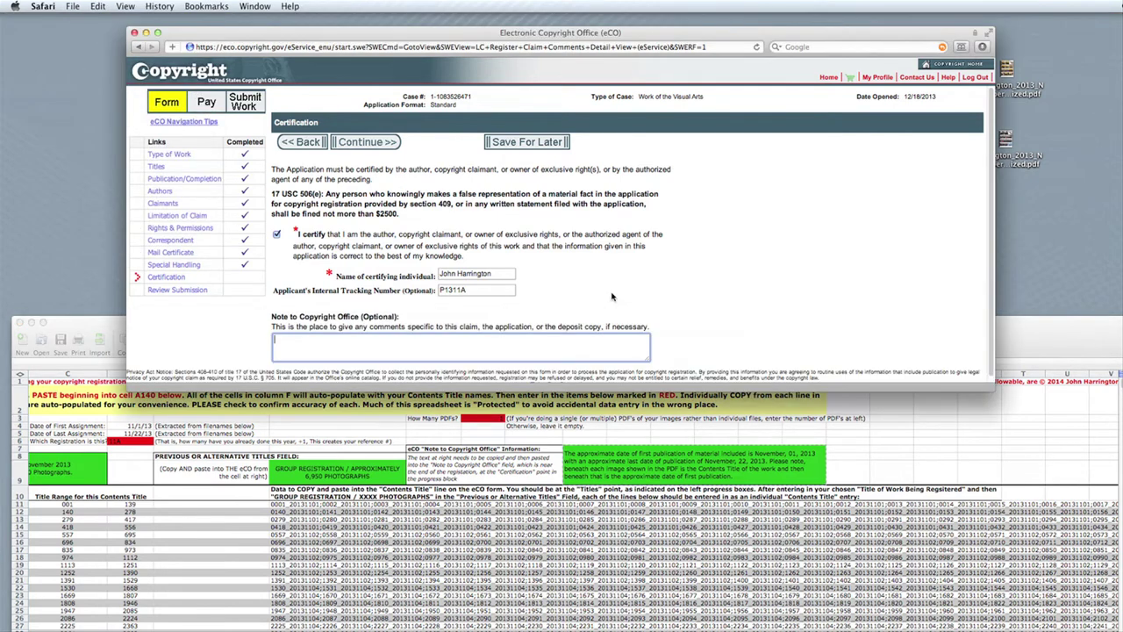
{"action": "left_click", "coordinate": [412, 340]}
{"action": "left_click", "coordinate": [97, 6]}
- Paste the publication-date note into Note to Copyright Office and continue to Review Submission
{"action": "left_click", "coordinate": [119, 74]}
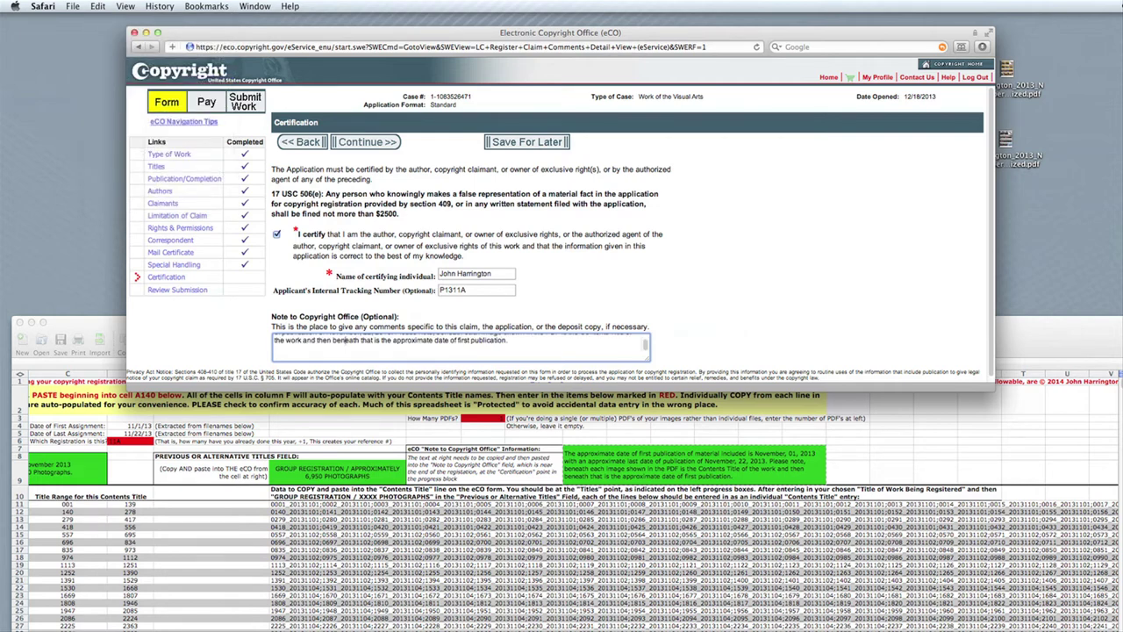
{"action": "scroll", "coordinate": [345, 341], "scroll_direction": "up", "scroll_amount": 2}
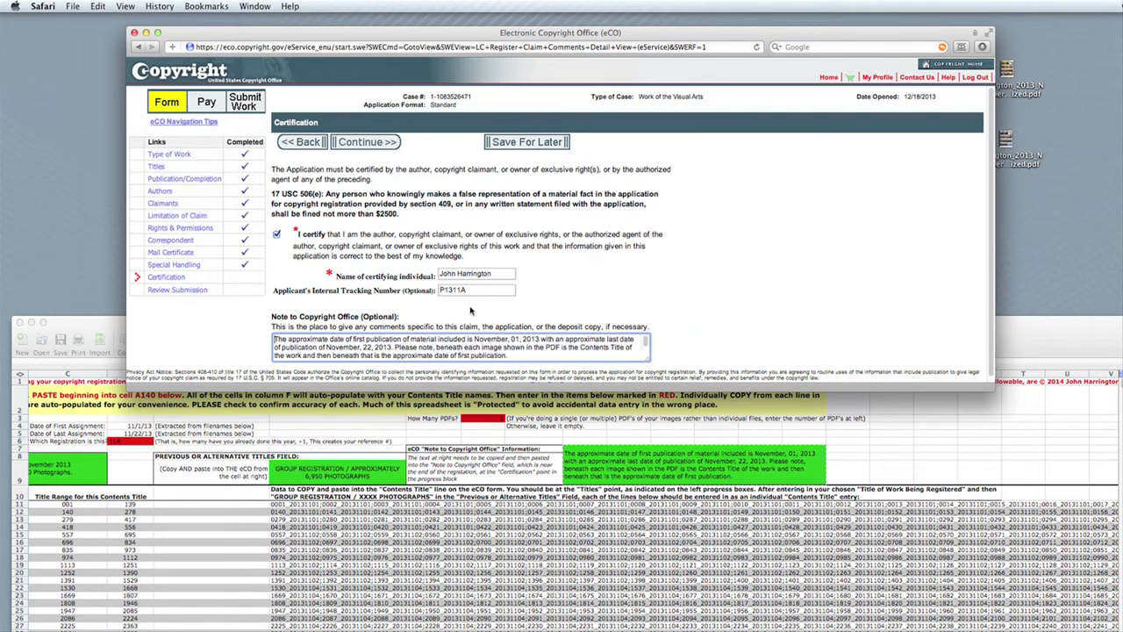
{"action": "left_click", "coordinate": [375, 143]}
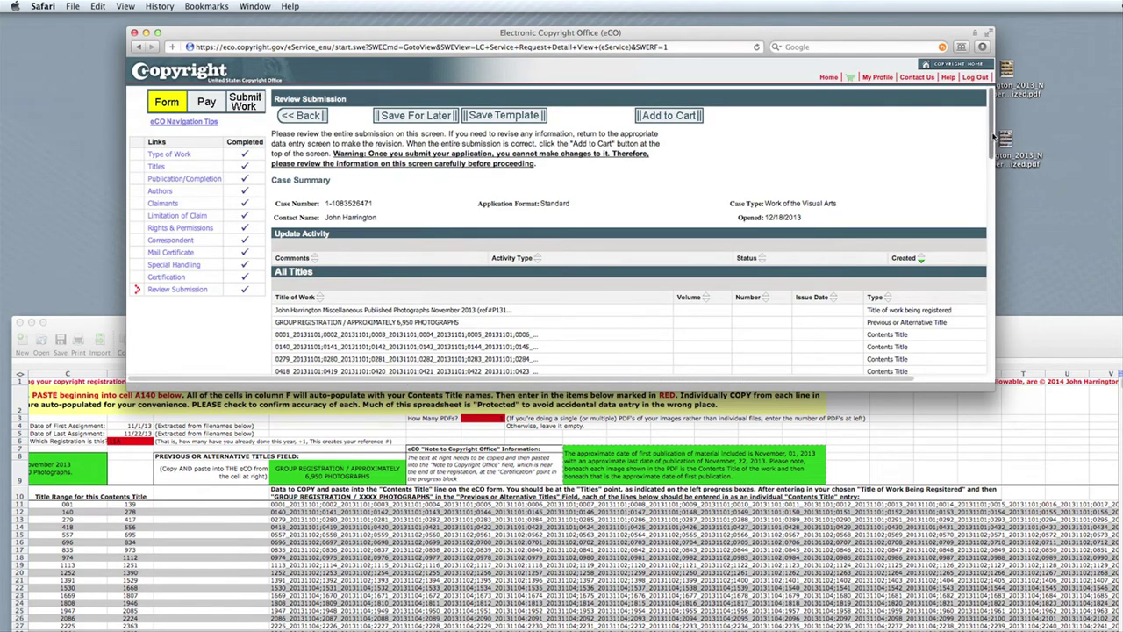
{"action": "left_click_drag", "start_coordinate": [994, 134], "coordinate": [974, 353]}
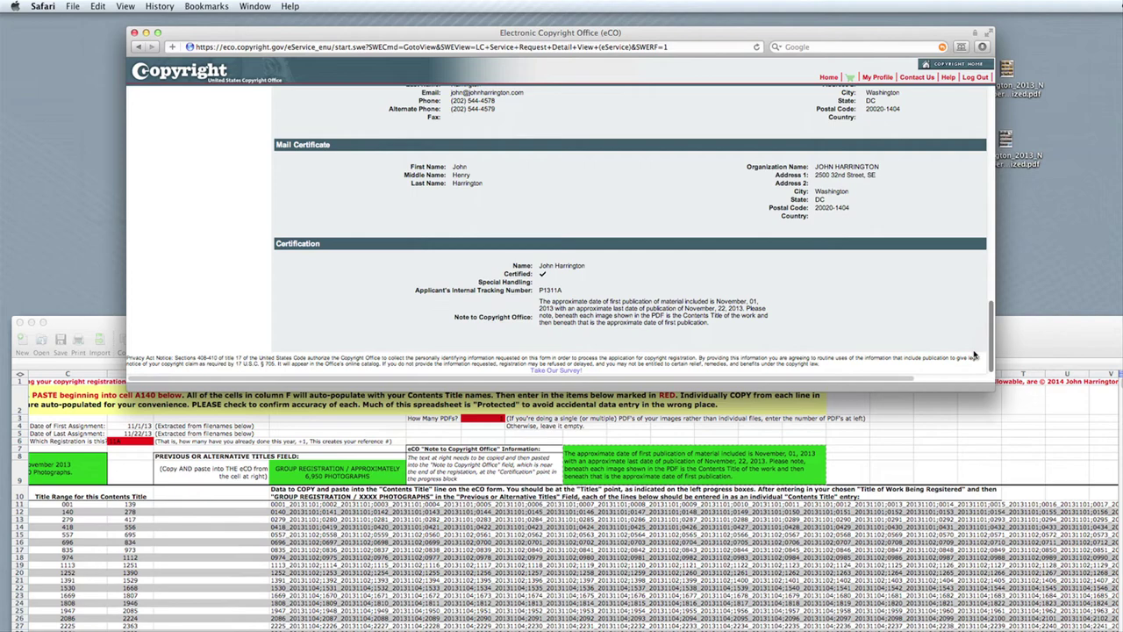
{"action": "left_click_drag", "start_coordinate": [975, 355], "coordinate": [995, 132]}
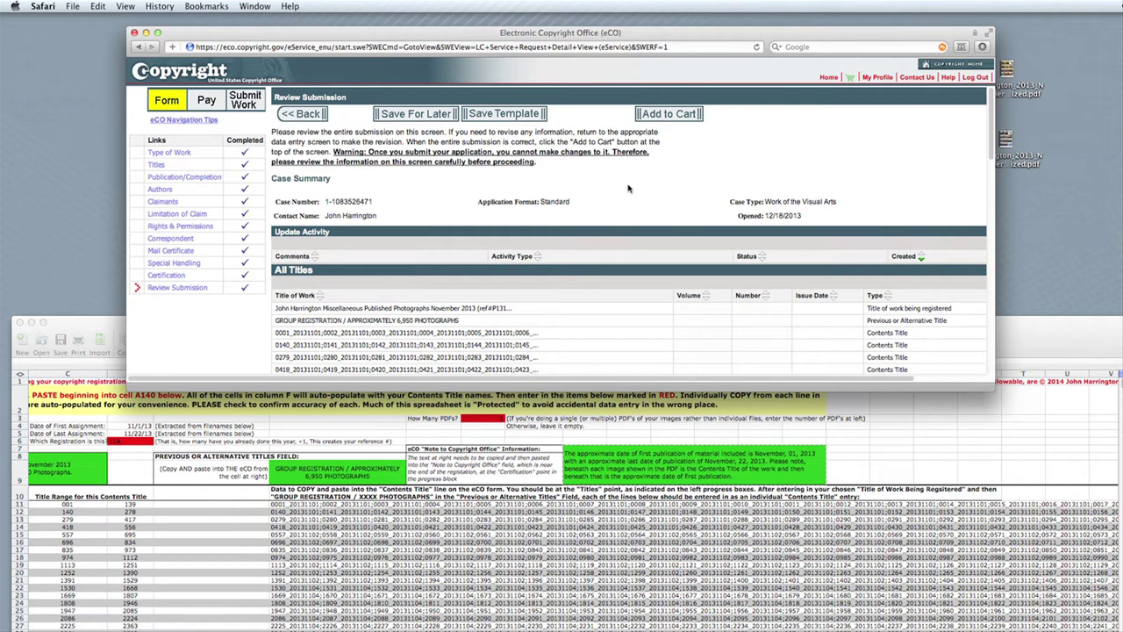
{"action": "left_click", "coordinate": [677, 117]}
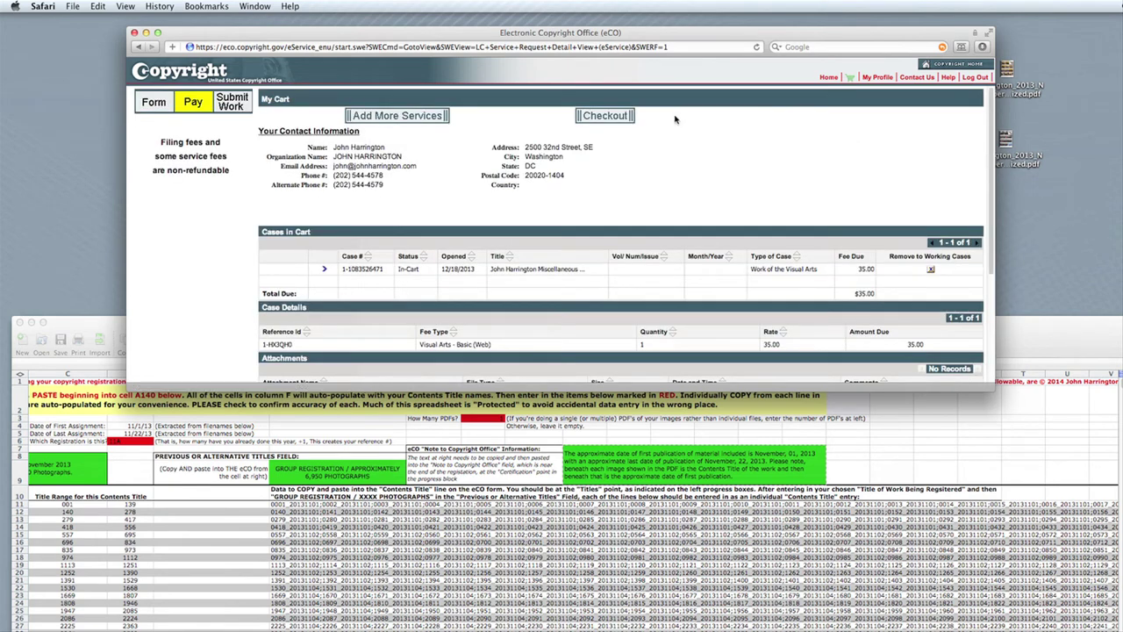
- Check out, pay the $35.00 fee from the deposit account, and open Upload Deposit
{"action": "left_click", "coordinate": [604, 117]}
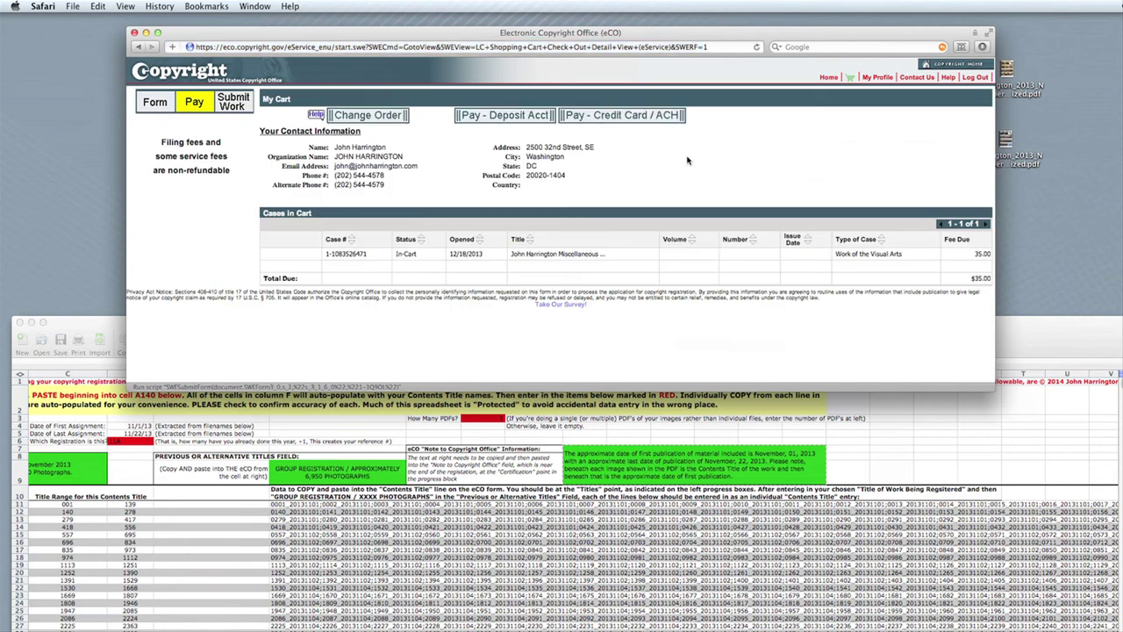
{"action": "left_click", "coordinate": [508, 118]}
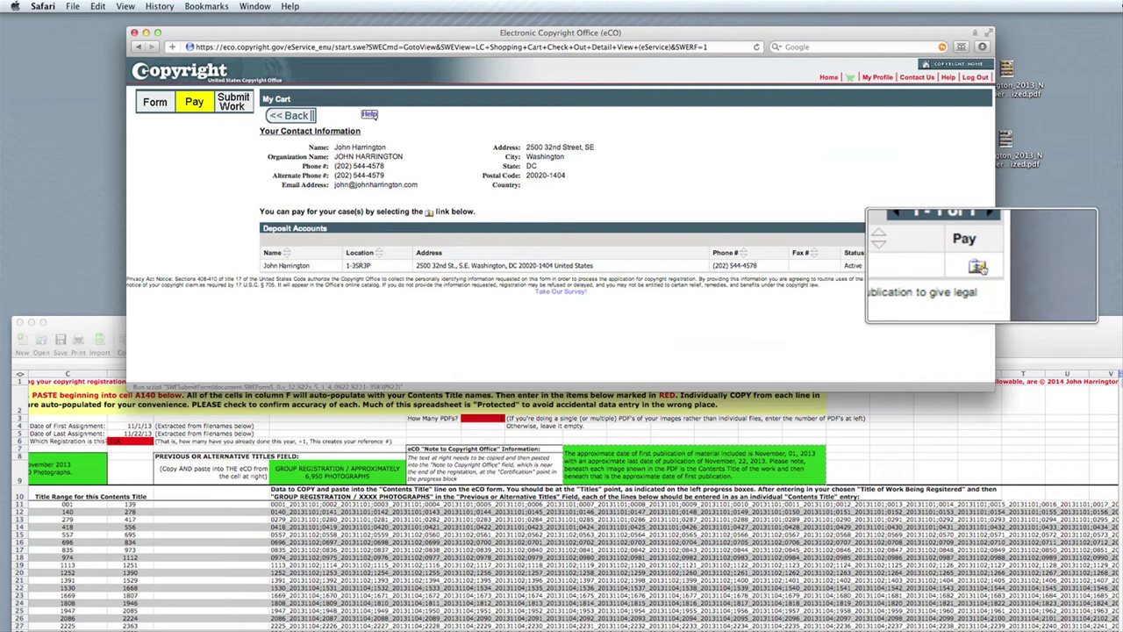
{"action": "left_click", "coordinate": [978, 268]}
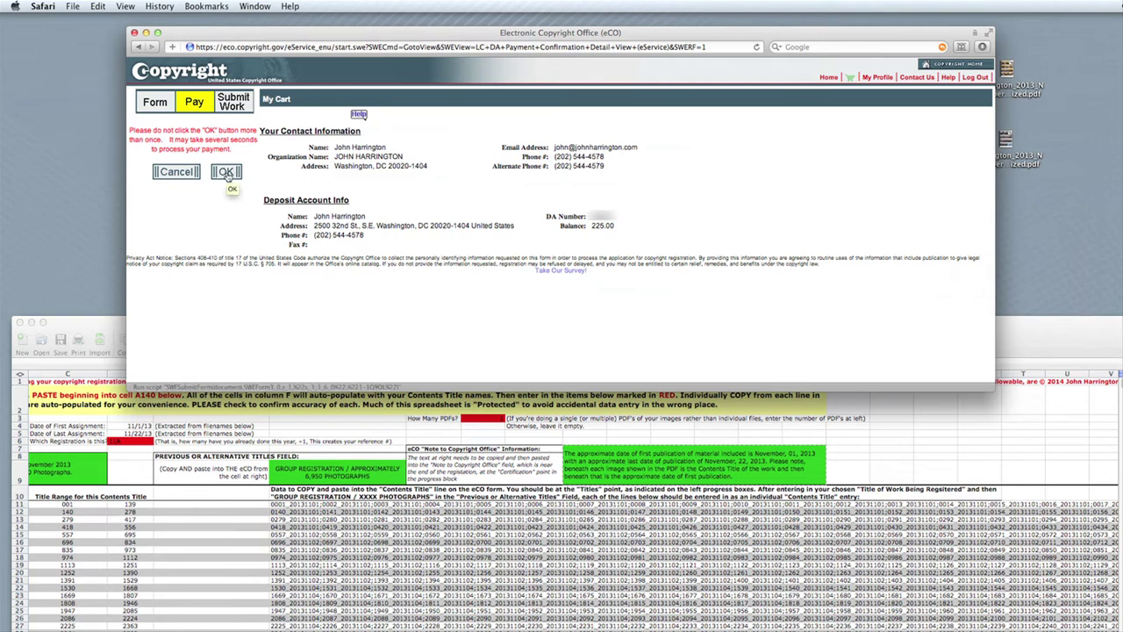
{"action": "left_click", "coordinate": [227, 172]}
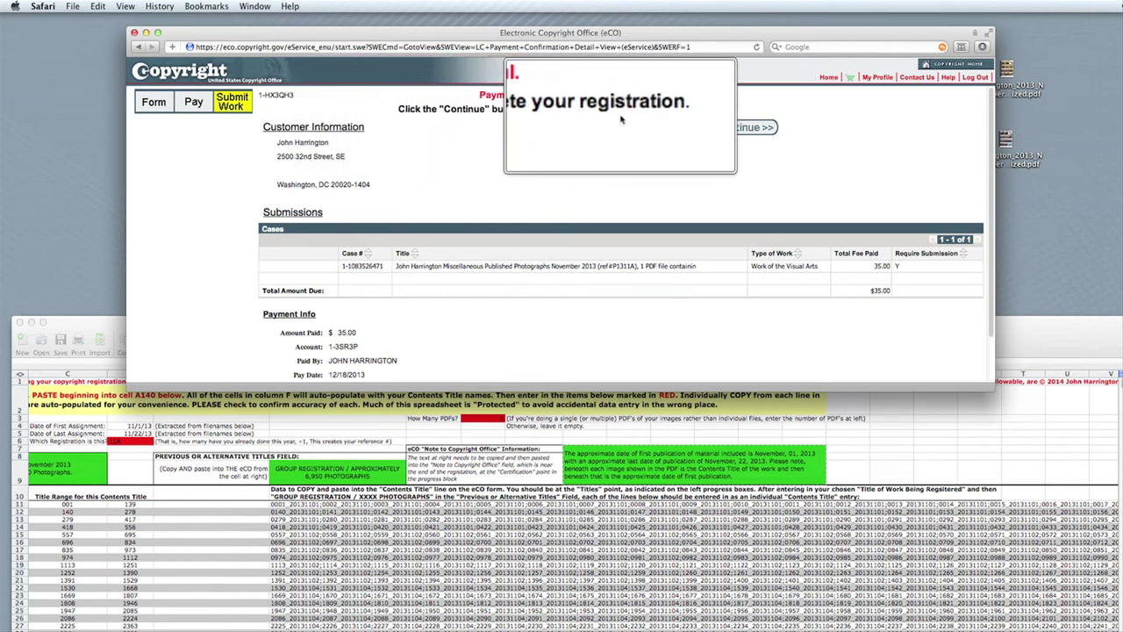
{"action": "left_click", "coordinate": [744, 129]}
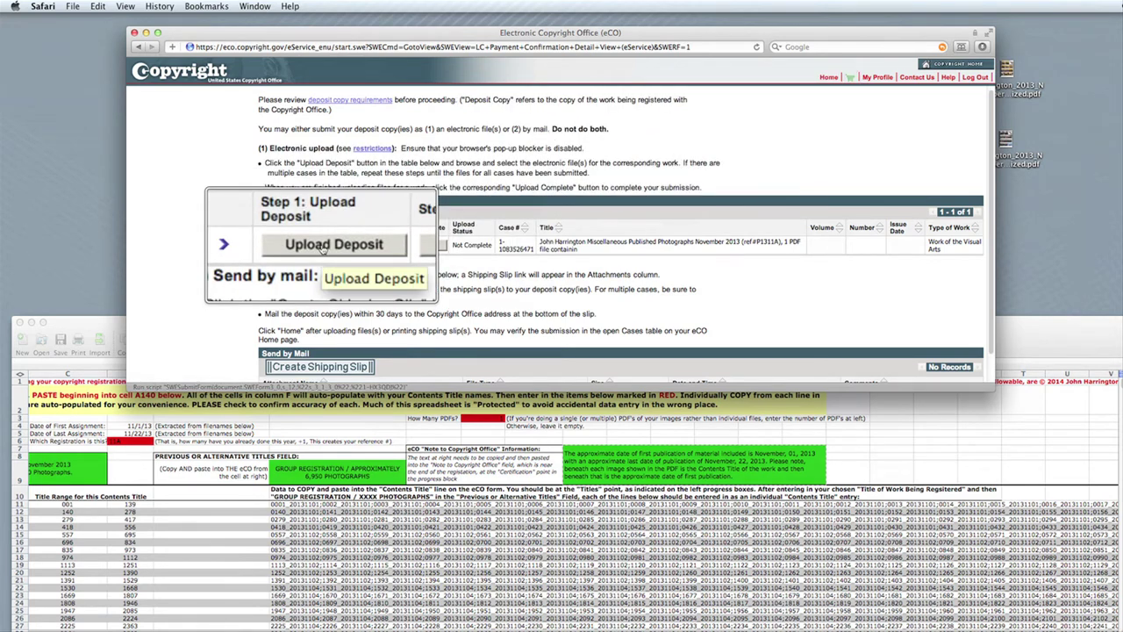
{"action": "left_click", "coordinate": [322, 247]}
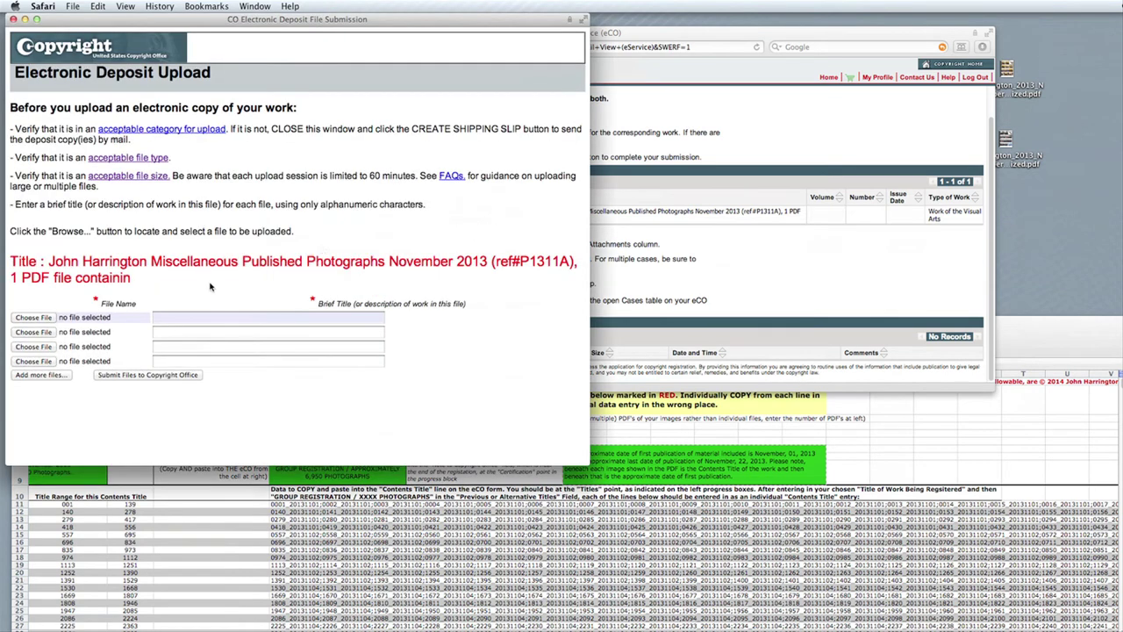
- Check the desktop files, then remove '_optimized' from the first deposit PDF's name
{"action": "left_click", "coordinate": [33, 317]}
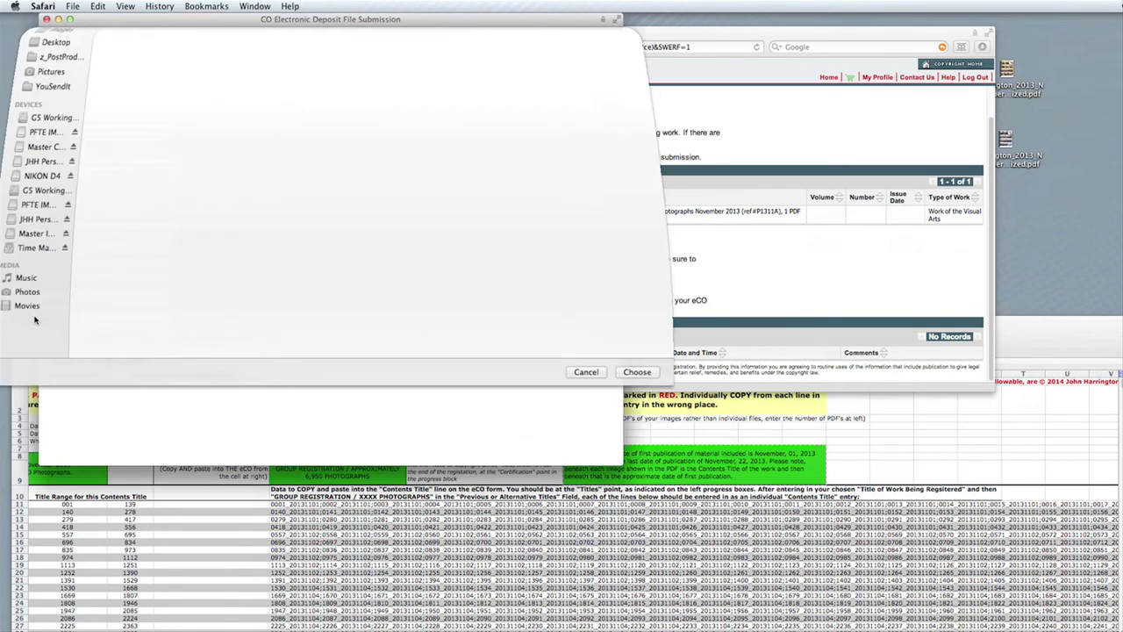
{"action": "left_click", "coordinate": [39, 128]}
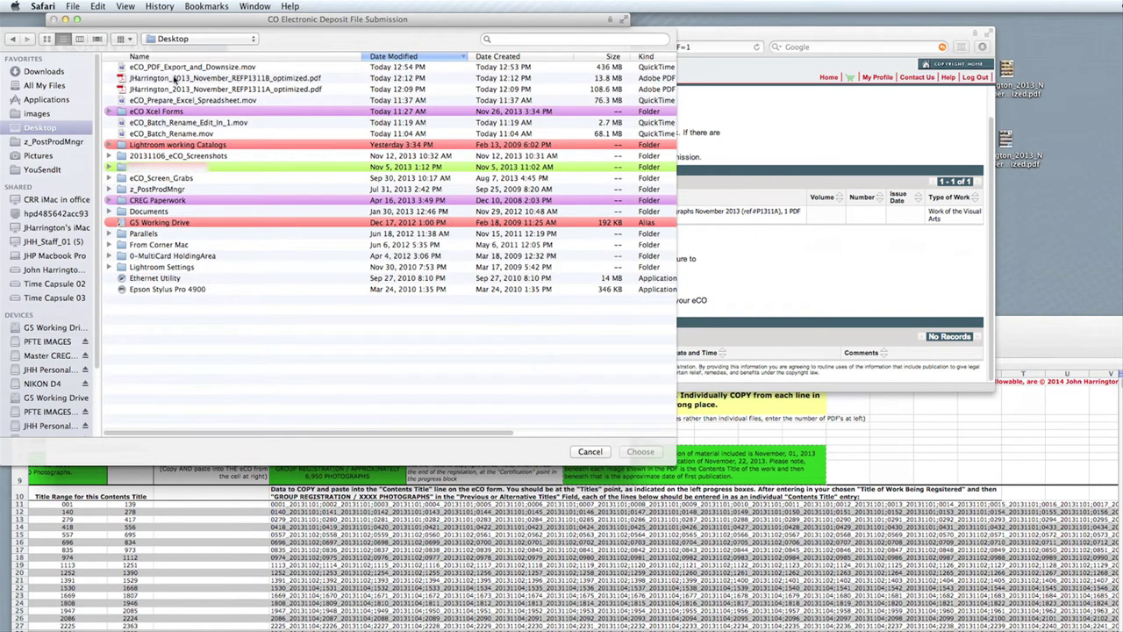
{"action": "left_click", "coordinate": [591, 452]}
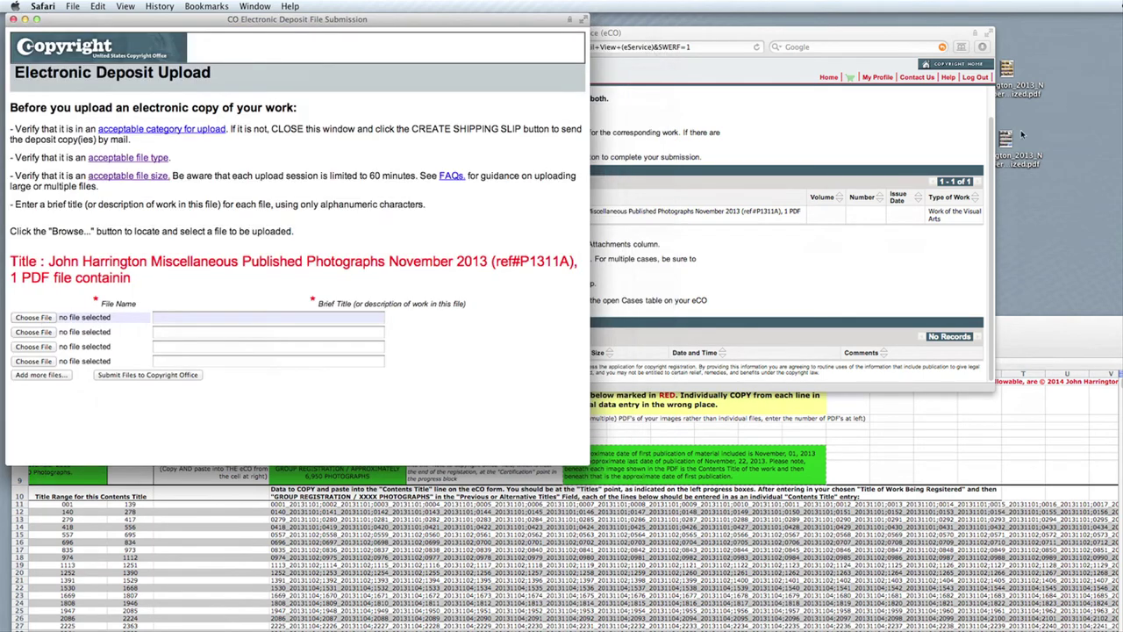
{"action": "left_click", "coordinate": [1024, 97]}
{"action": "left_click_drag", "start_coordinate": [1024, 97], "coordinate": [1071, 85]}
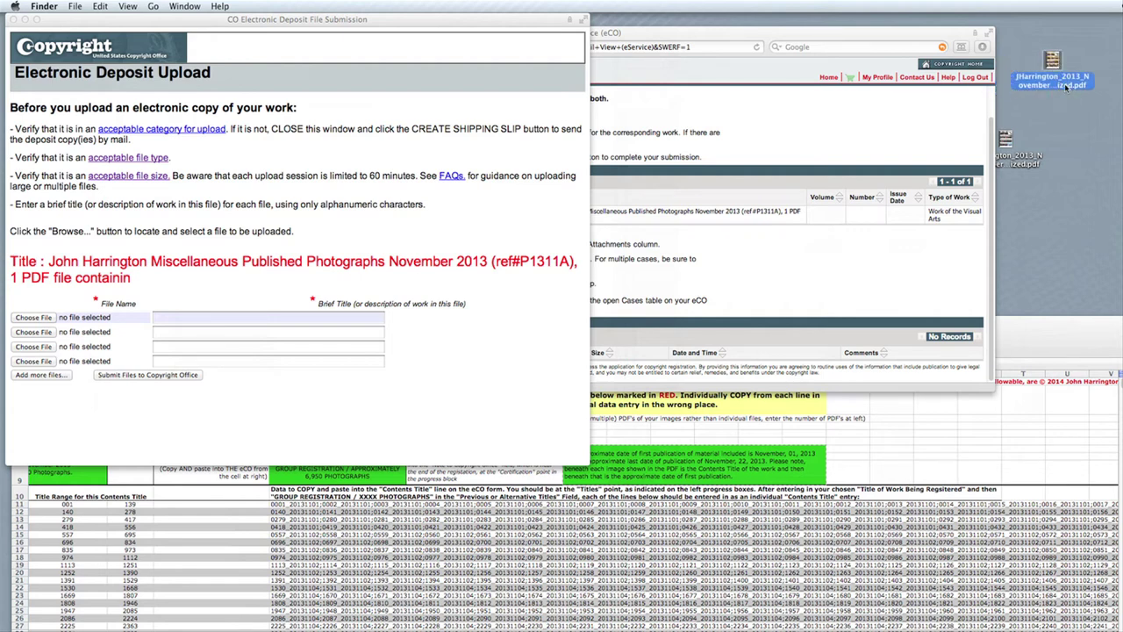
{"action": "left_click", "coordinate": [1066, 86]}
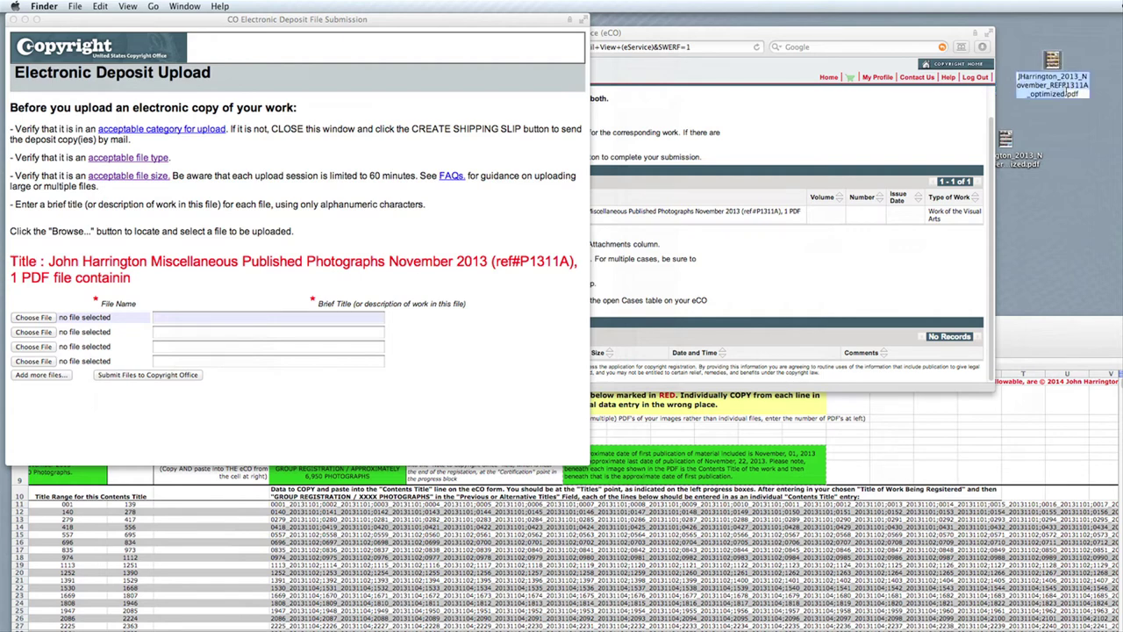
{"action": "left_click", "coordinate": [1064, 93]}
{"action": "key", "text": "BackSpace"}
{"action": "key", "text": "BackSpace"}
{"action": "key", "text": "BackSpace"}
{"action": "key", "text": "BackSpace"}
{"action": "key", "text": "BackSpace"}
{"action": "key", "text": "BackSpace"}
{"action": "key", "text": "BackSpace"}
{"action": "key", "text": "BackSpace"}
{"action": "key", "text": "BackSpace"}
{"action": "key", "text": "BackSpace"}
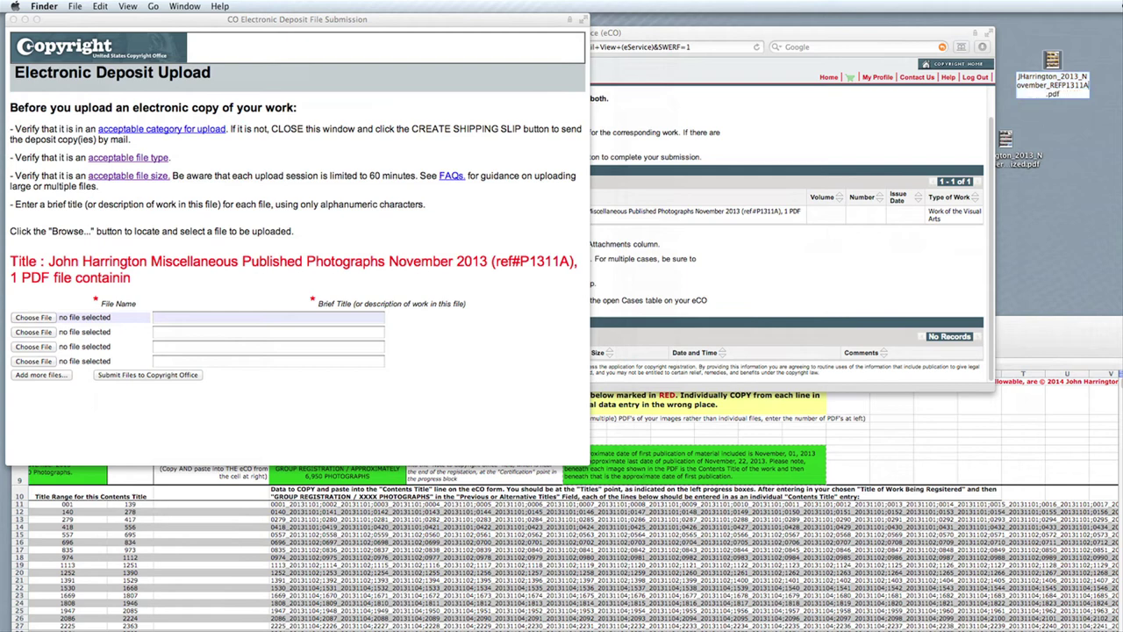
- Remove '_optimized' from the second deposit PDF's name
{"action": "left_click", "coordinate": [1007, 145]}
{"action": "left_click_drag", "start_coordinate": [1010, 159], "coordinate": [1060, 132]}
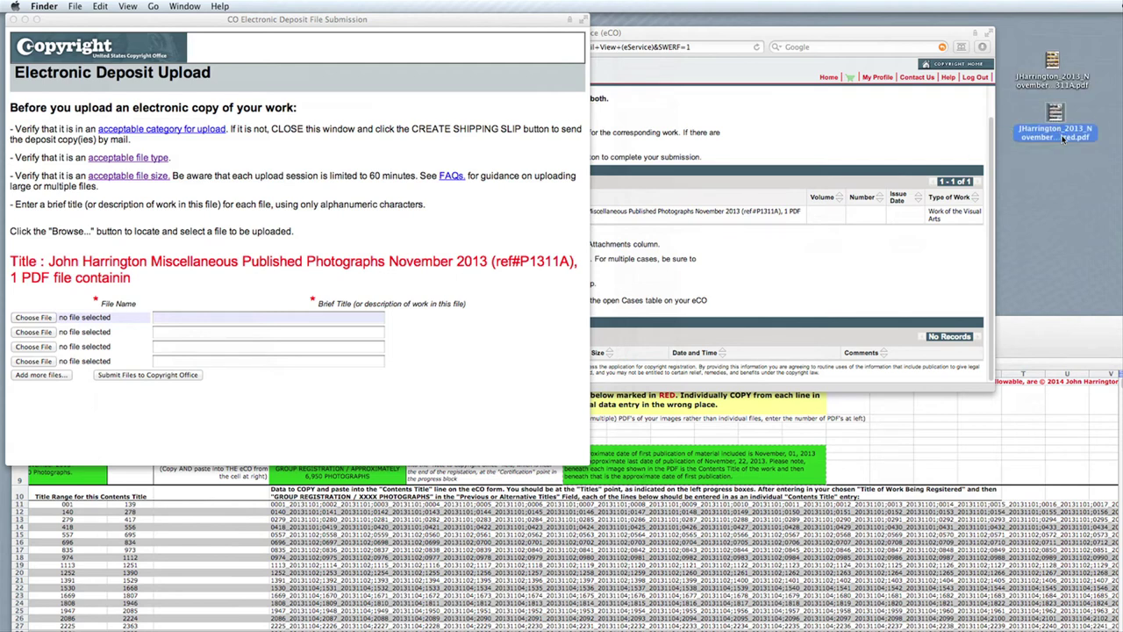
{"action": "left_click", "coordinate": [1064, 138]}
{"action": "key", "text": "BackSpace"}
{"action": "key", "text": "BackSpace"}
{"action": "key", "text": "BackSpace"}
{"action": "key", "text": "BackSpace"}
{"action": "key", "text": "BackSpace"}
{"action": "key", "text": "BackSpace"}
{"action": "key", "text": "BackSpace"}
{"action": "key", "text": "BackSpace"}
{"action": "key", "text": "BackSpace"}
{"action": "key", "text": "BackSpace"}
{"action": "key", "text": "Return"}
- Attach the renamed REFP1311A PDF to the first upload row and start its brief title '6950 Images from November...'
{"action": "left_click", "coordinate": [325, 384]}
{"action": "left_click", "coordinate": [33, 317]}
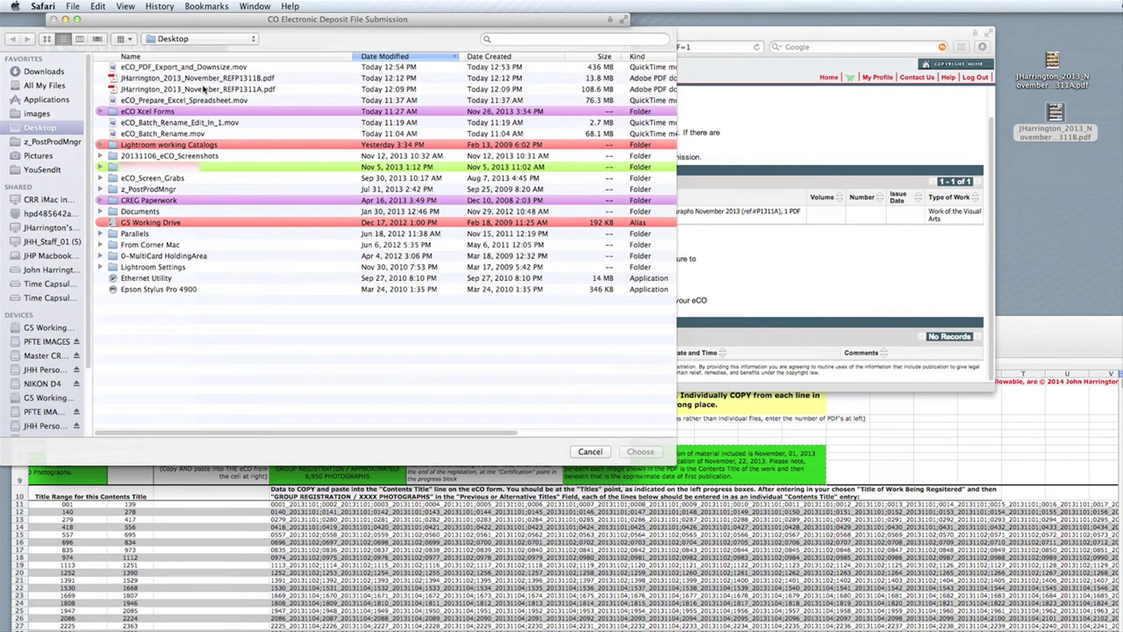
{"action": "left_click", "coordinate": [205, 89]}
{"action": "left_click", "coordinate": [645, 451]}
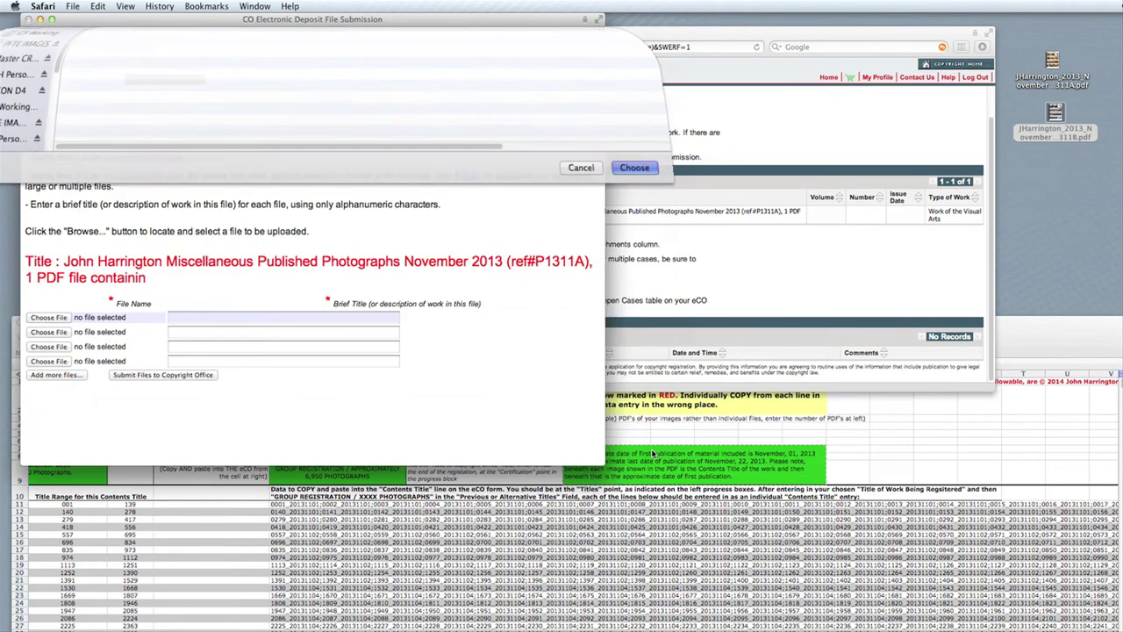
{"action": "left_click", "coordinate": [228, 316]}
{"action": "type", "text": "6950 Images from November 2013 REF P1311A"}
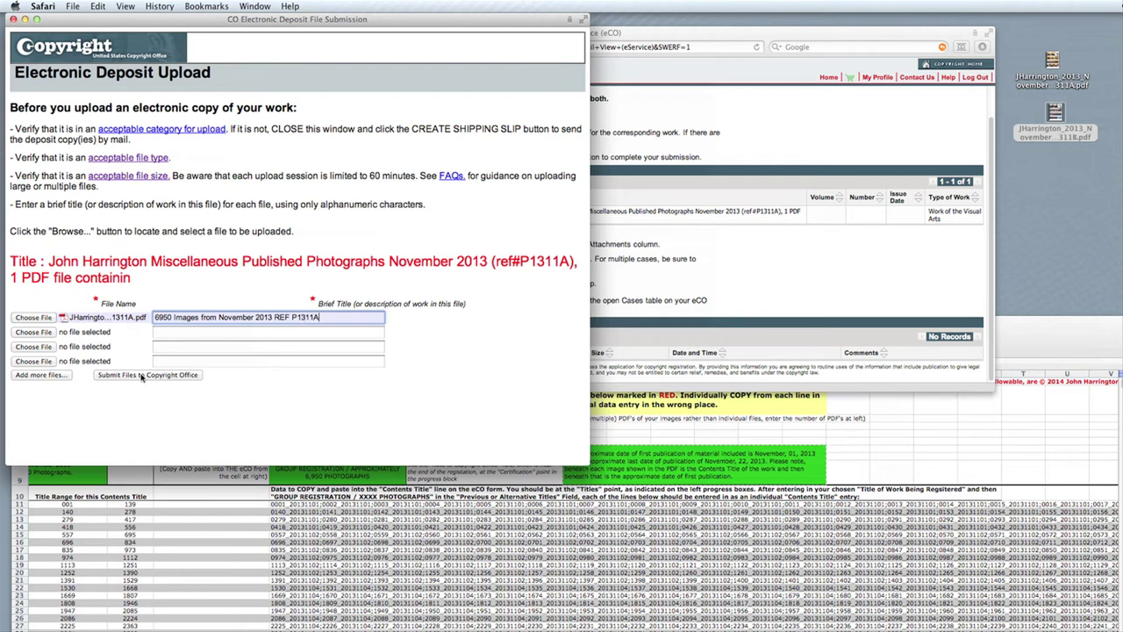
- Submit the REFP1311A deposit PDF to the Copyright Office, confirm the warning, and await Files Submitted
{"action": "left_click", "coordinate": [142, 376]}
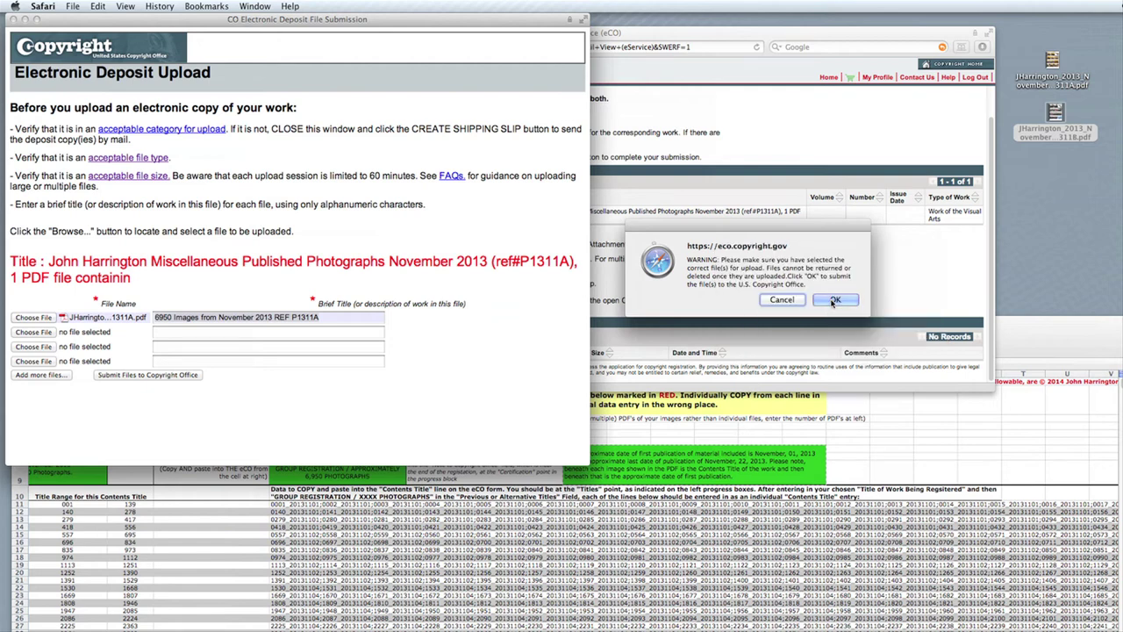
{"action": "left_click", "coordinate": [836, 300]}
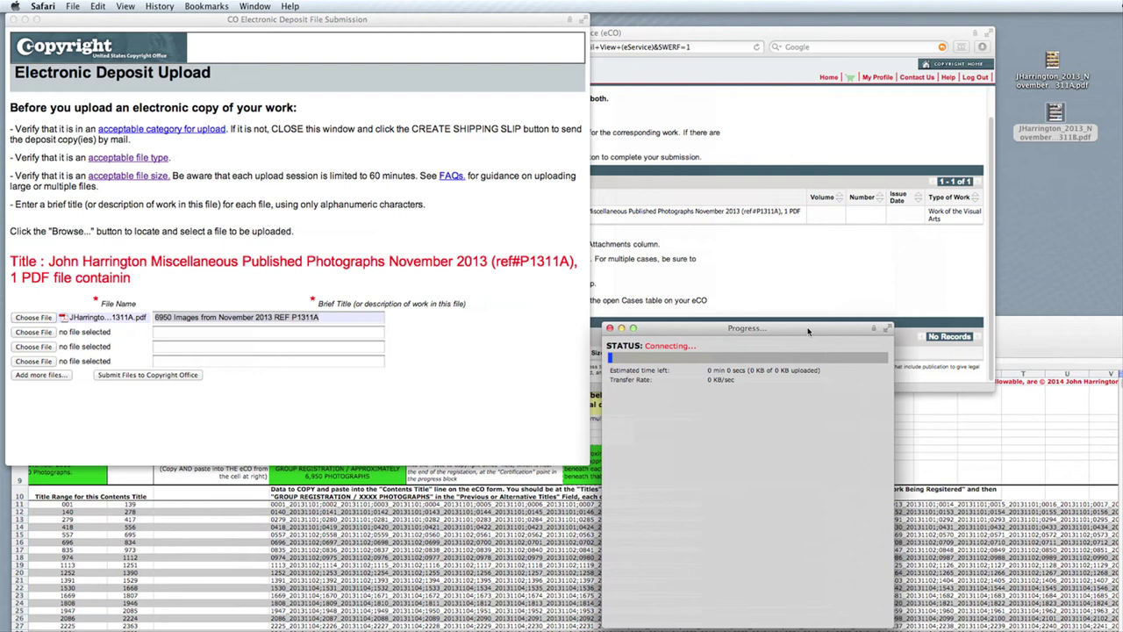
{"action": "left_click", "coordinate": [1054, 336]}
{"action": "key", "text": "super+m"}
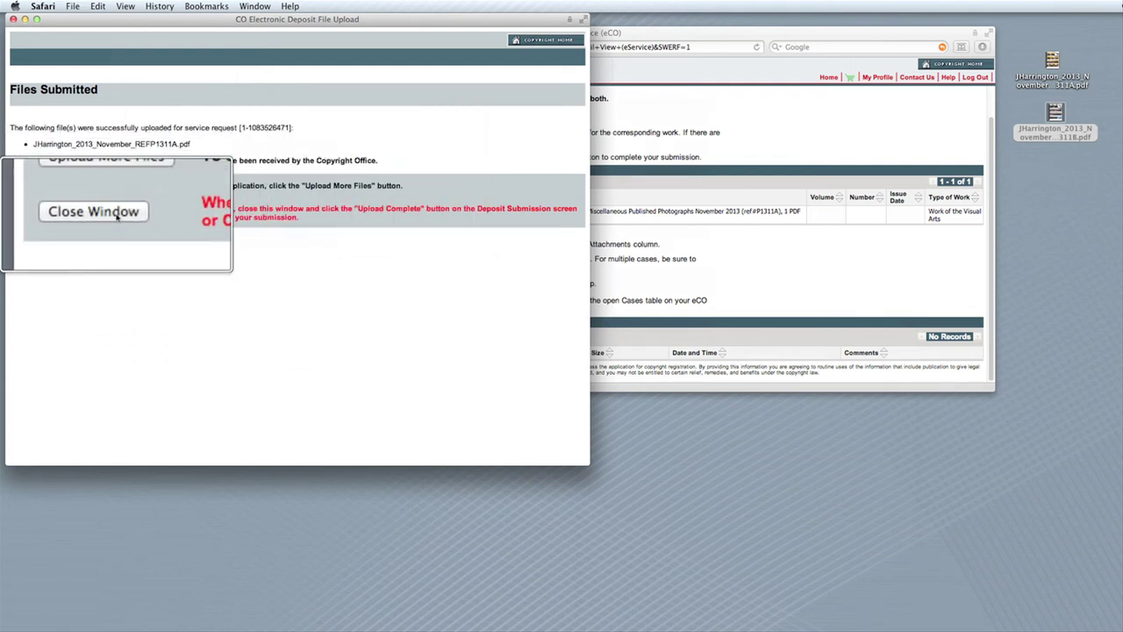
- Close the upload window and confirm Upload Complete so the P1311A deposit reads Complete
{"action": "left_click", "coordinate": [43, 214]}
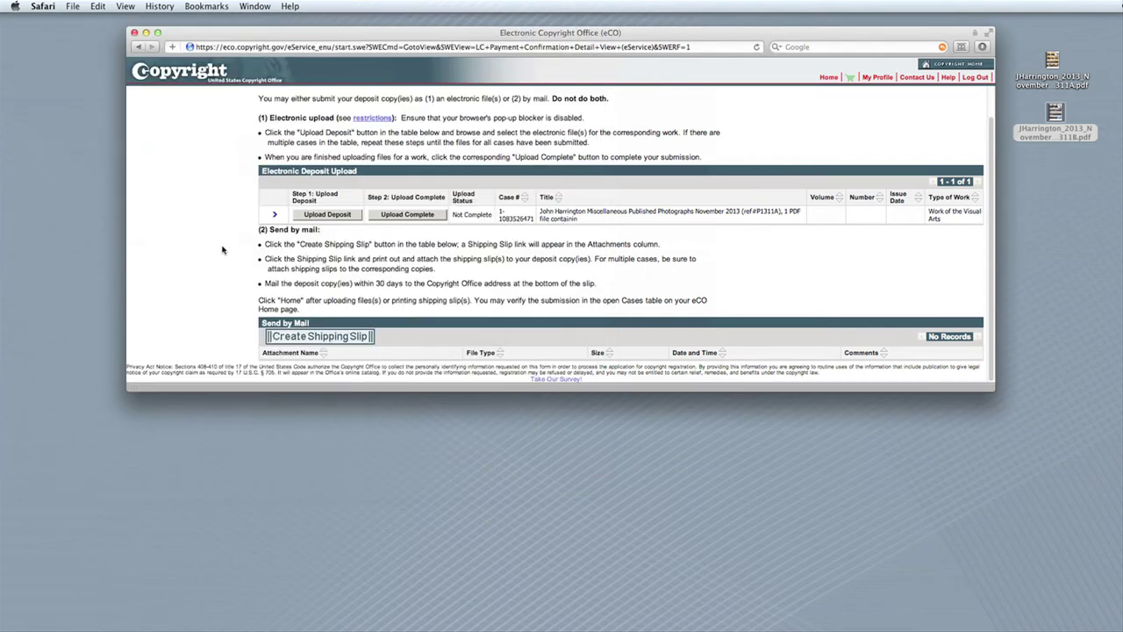
{"action": "left_click", "coordinate": [405, 216]}
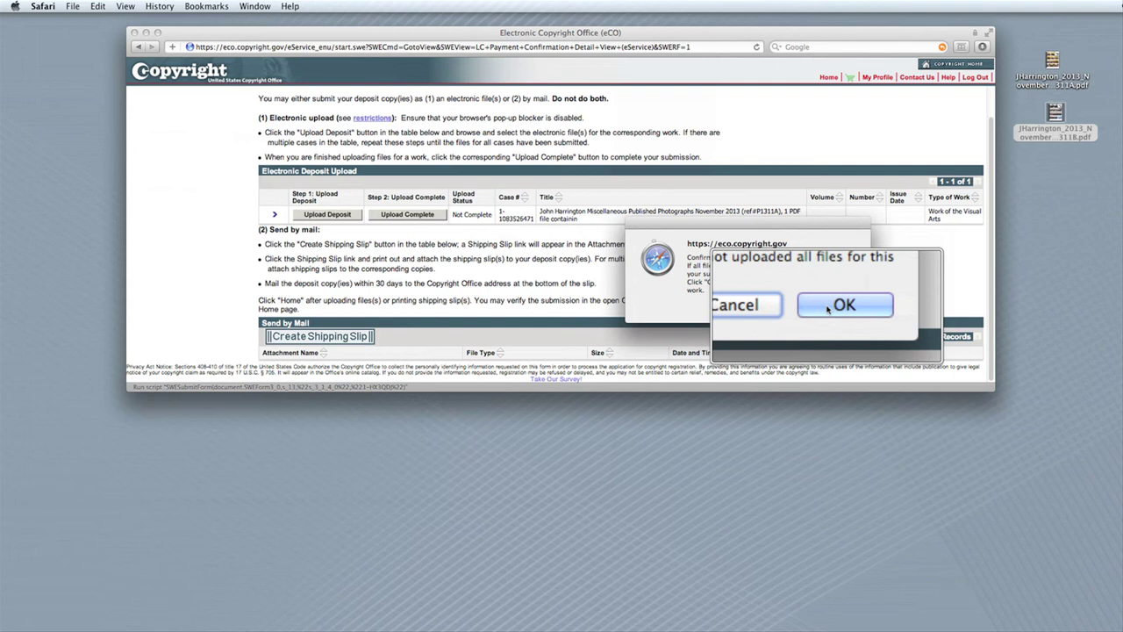
{"action": "left_click", "coordinate": [831, 306]}
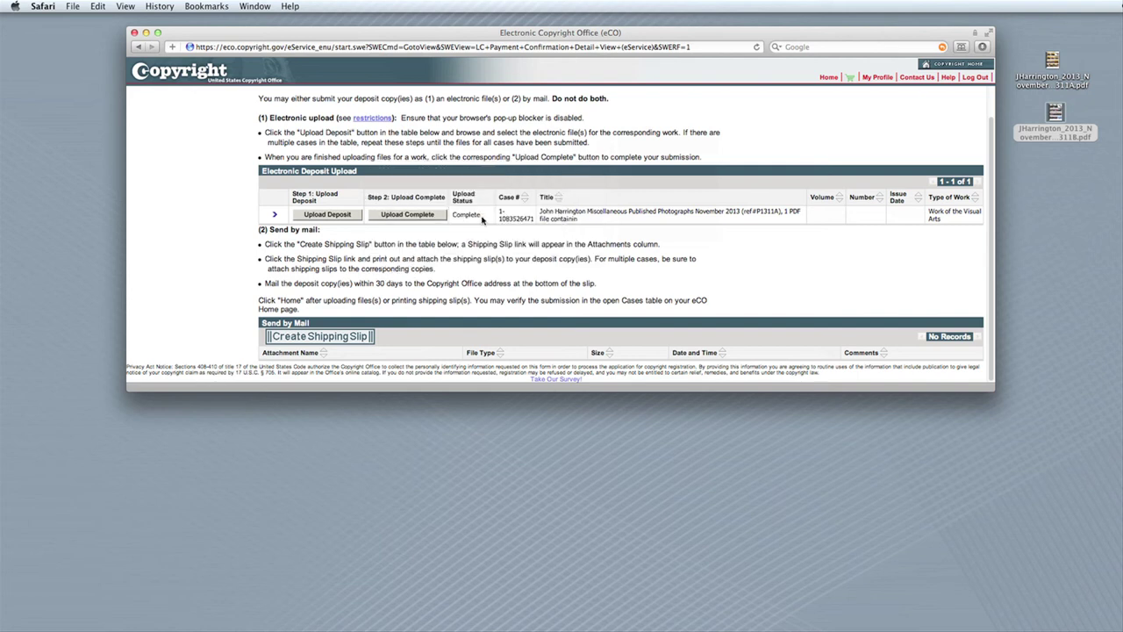
{"action": "scroll", "coordinate": [482, 220], "scroll_direction": "up", "scroll_amount": 2}
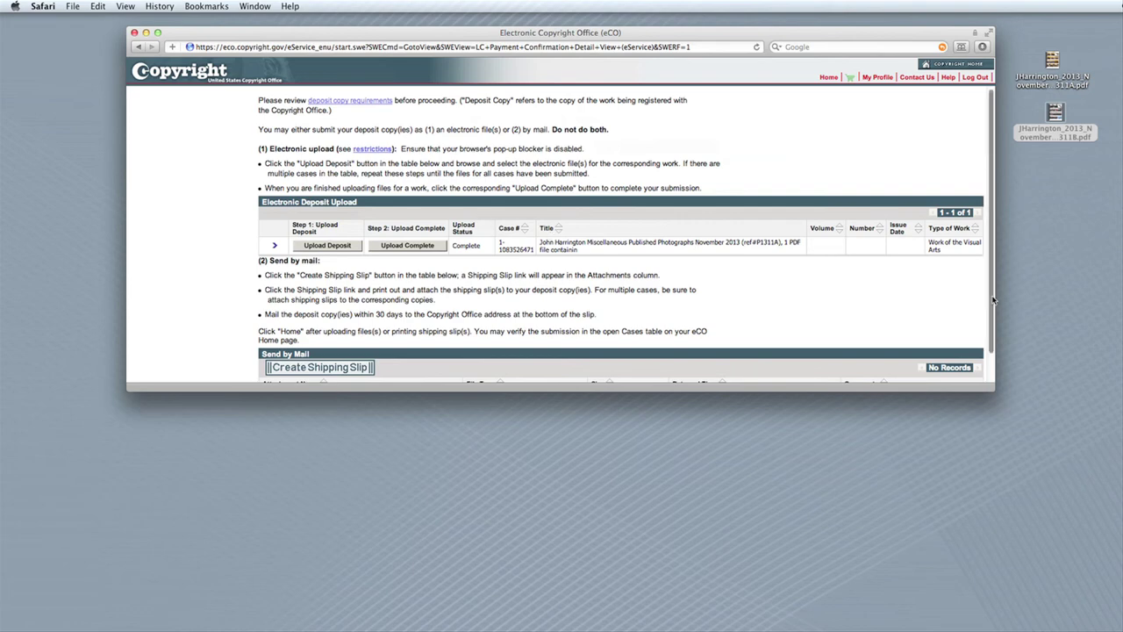
{"action": "left_click_drag", "start_coordinate": [993, 301], "coordinate": [992, 346]}
{"action": "scroll", "coordinate": [991, 351], "scroll_direction": "up", "scroll_amount": 2}
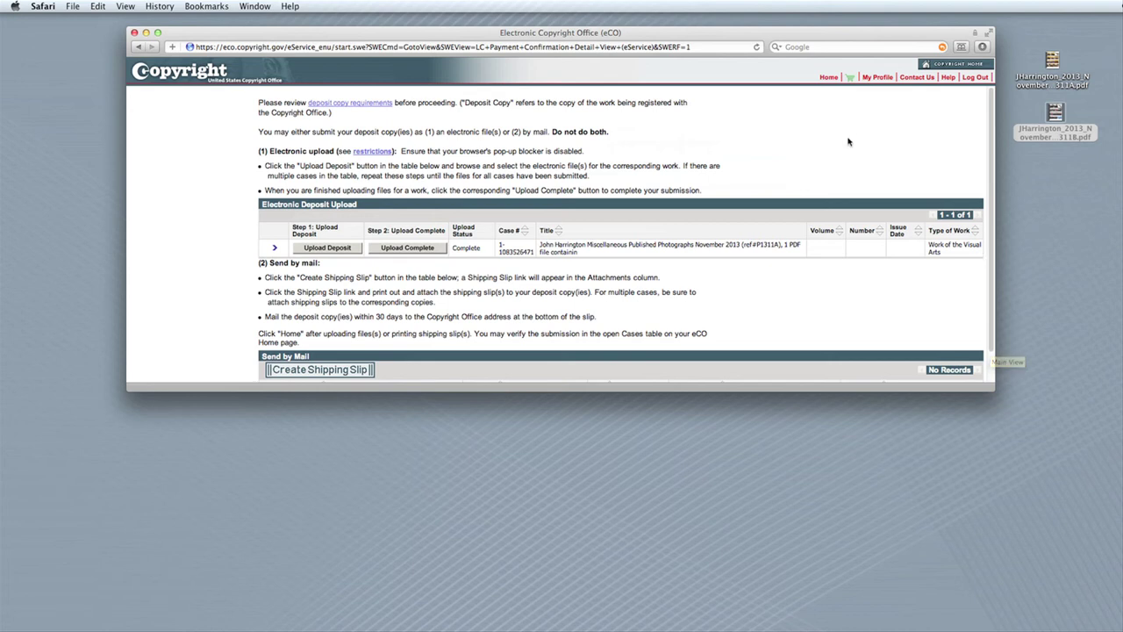
- From eCO Home, register a new claim answering No, Yes, Yes to the eligibility questions
{"action": "left_click", "coordinate": [830, 83]}
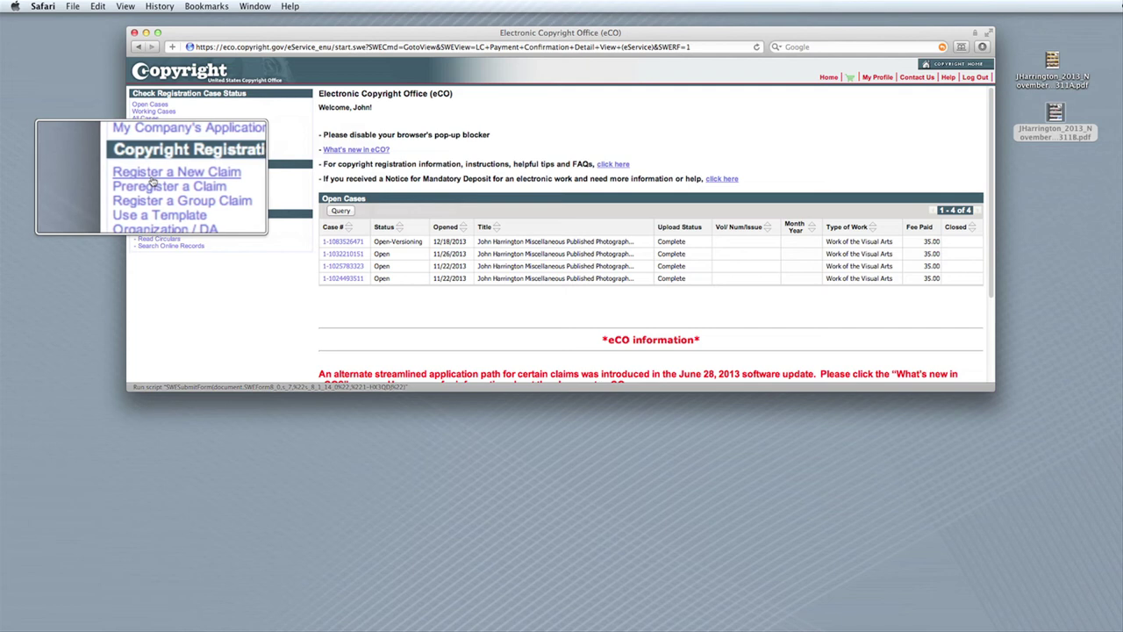
{"action": "left_click", "coordinate": [186, 176]}
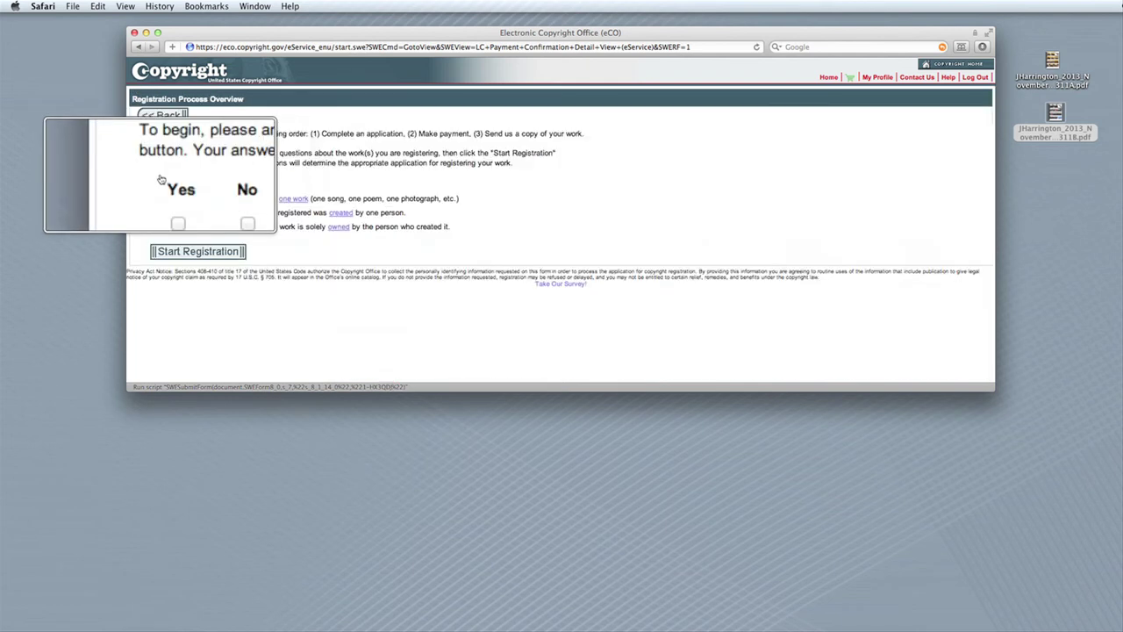
{"action": "left_click", "coordinate": [191, 200]}
{"action": "left_click", "coordinate": [158, 213]}
{"action": "left_click", "coordinate": [158, 227]}
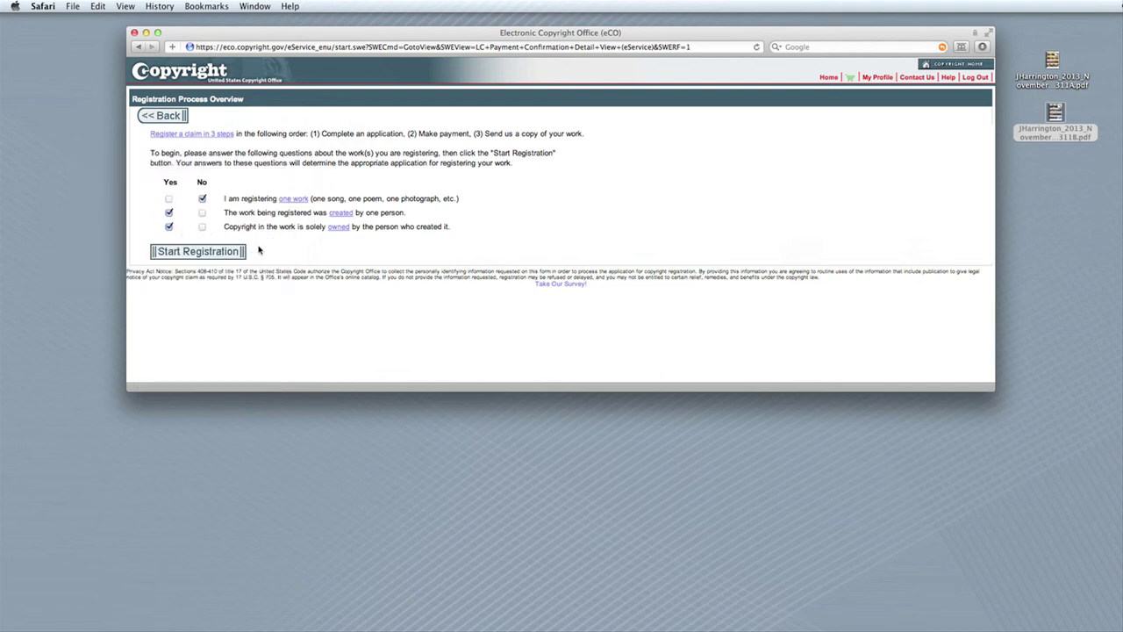
{"action": "left_click", "coordinate": [206, 252]}
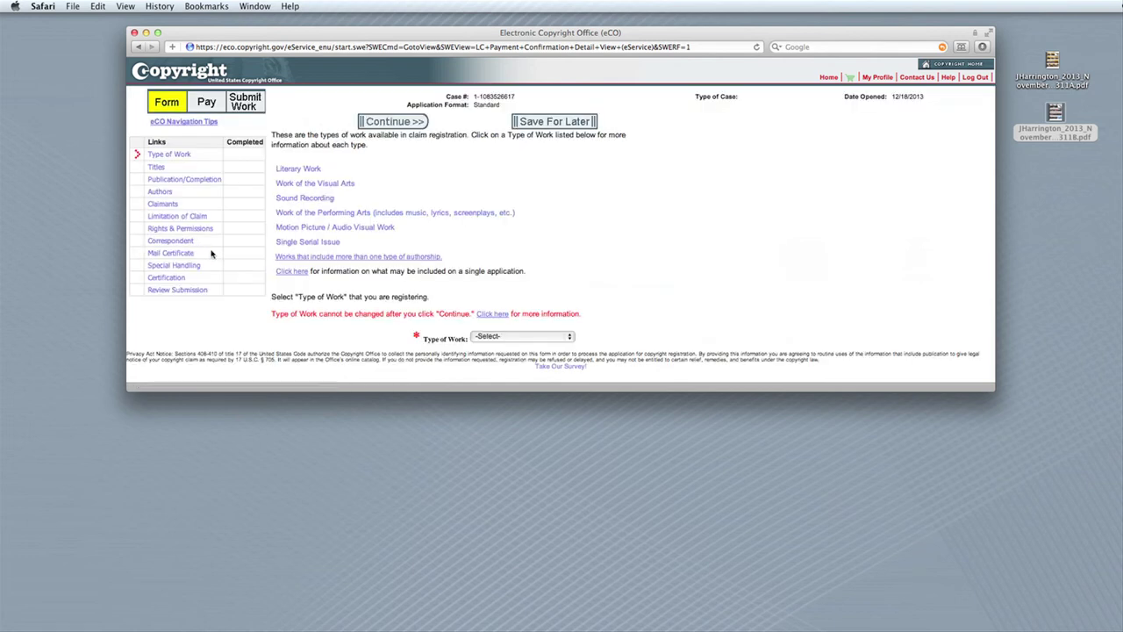
- Set the work type to Work of the Visual Arts and open a blank new Title entry
{"action": "left_click", "coordinate": [548, 339]}
{"action": "left_click", "coordinate": [533, 350]}
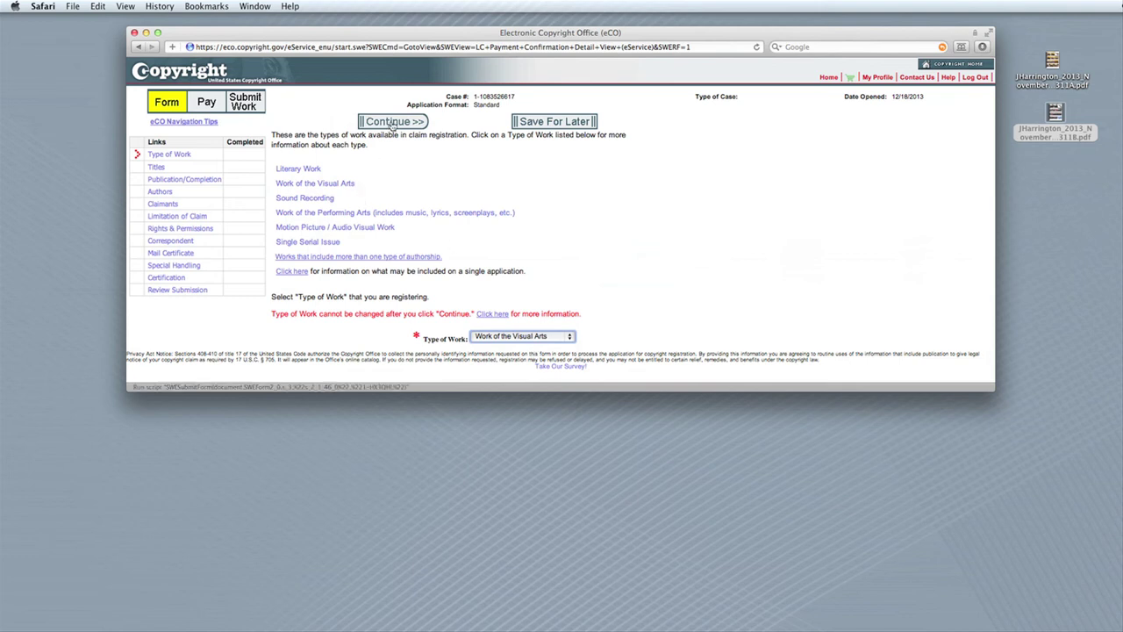
{"action": "left_click", "coordinate": [392, 122]}
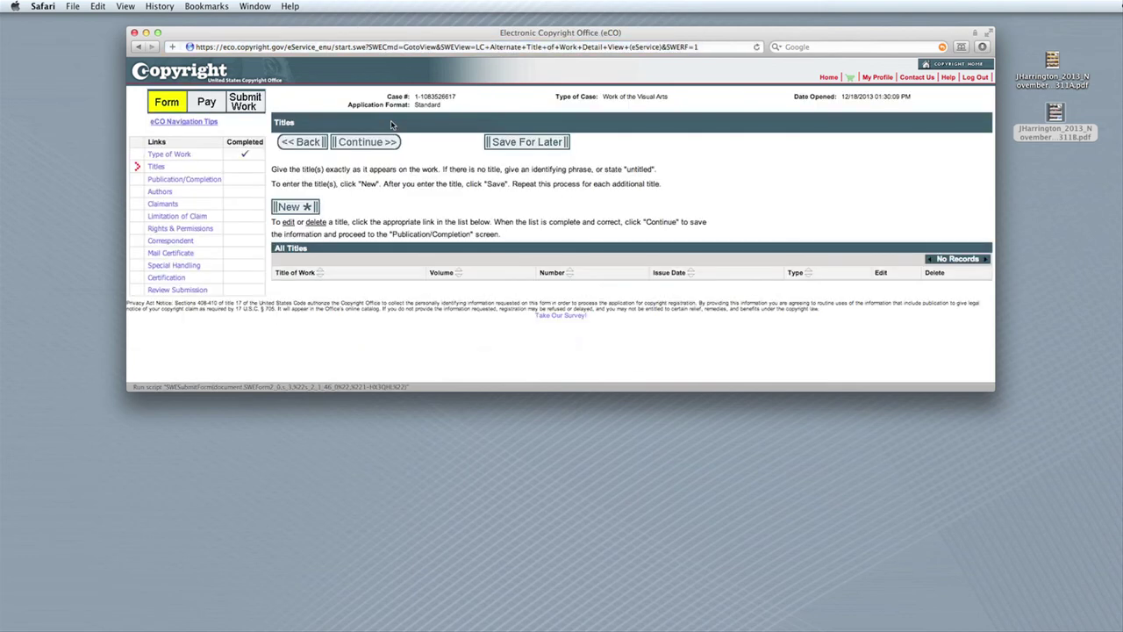
{"action": "left_click", "coordinate": [293, 208]}
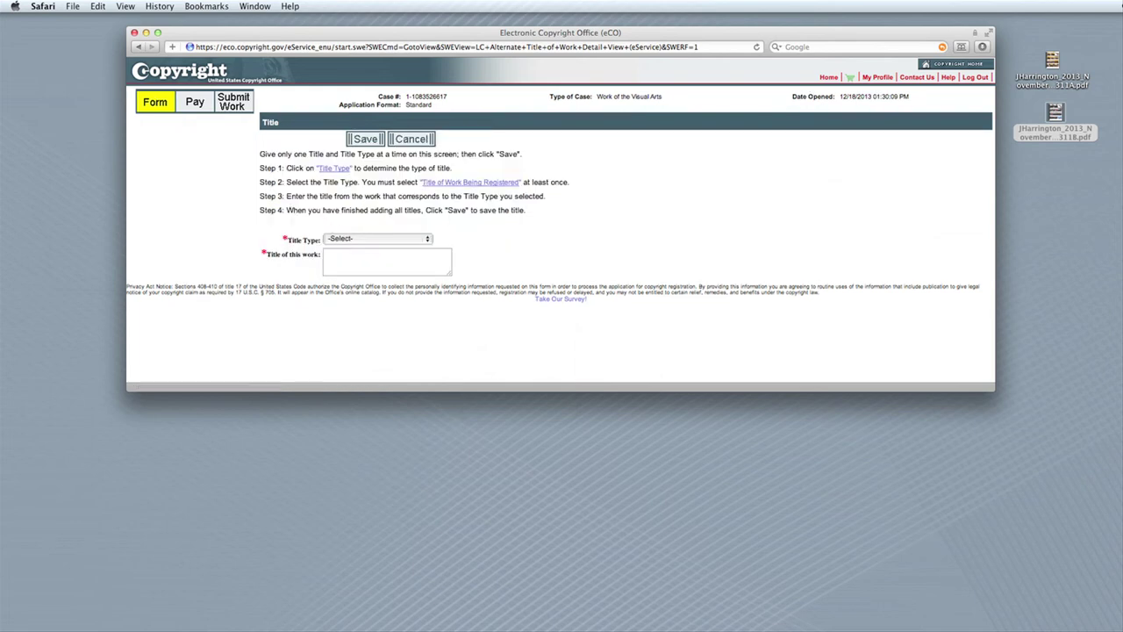
{"action": "key", "text": "super+Tab"}
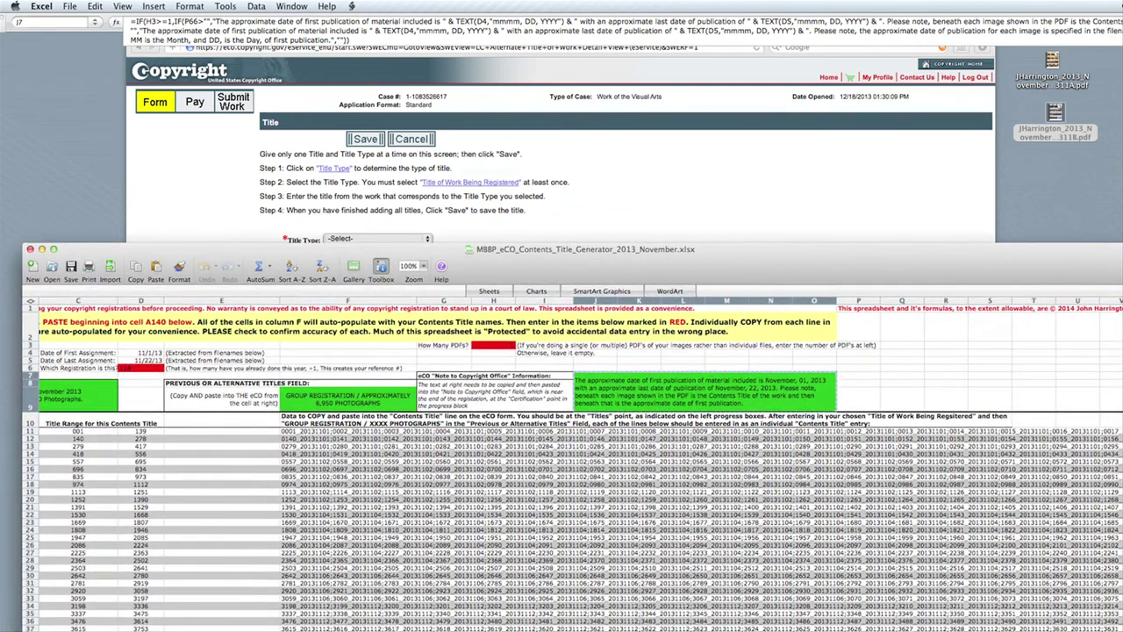
- Show spreadsheet rows 61–99 and columns A–B with the P1311B titles
{"action": "scroll", "coordinate": [570, 465], "scroll_direction": "down", "scroll_amount": 15}
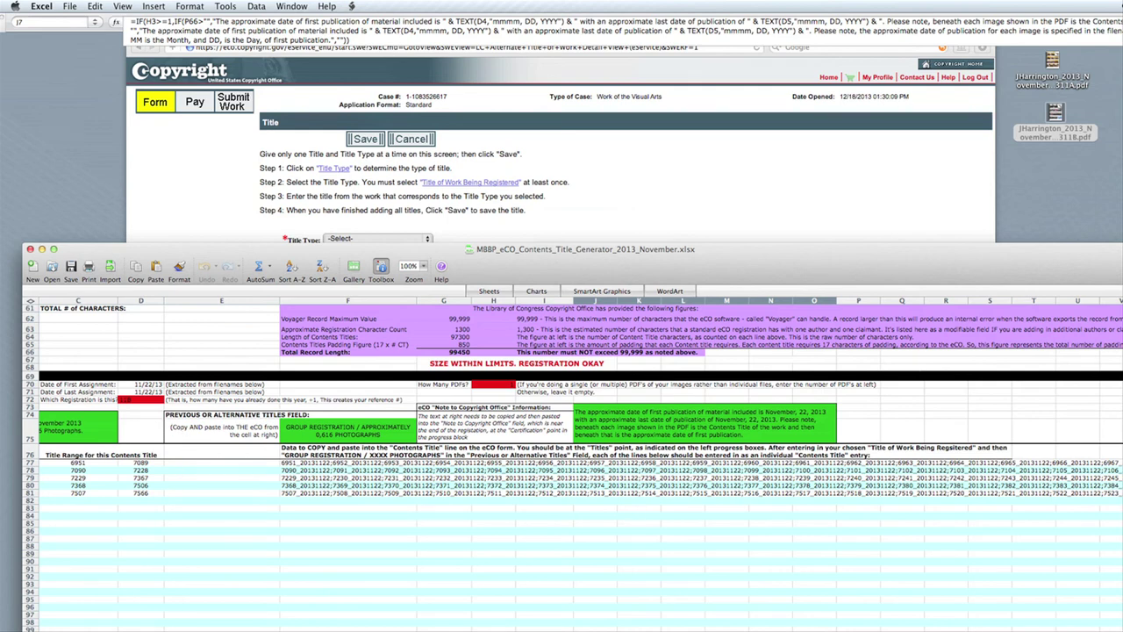
{"action": "scroll", "coordinate": [570, 439], "scroll_direction": "left", "scroll_amount": 5}
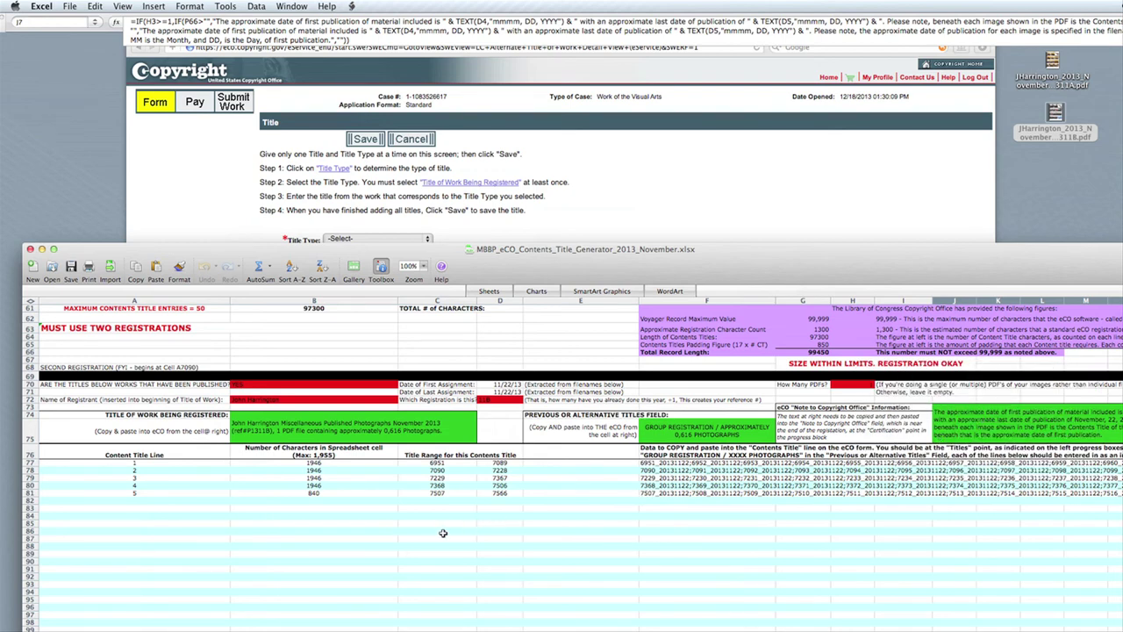
- Copy the work title from cell B74 and set the title type to Title of work being registered
{"action": "left_click", "coordinate": [309, 428]}
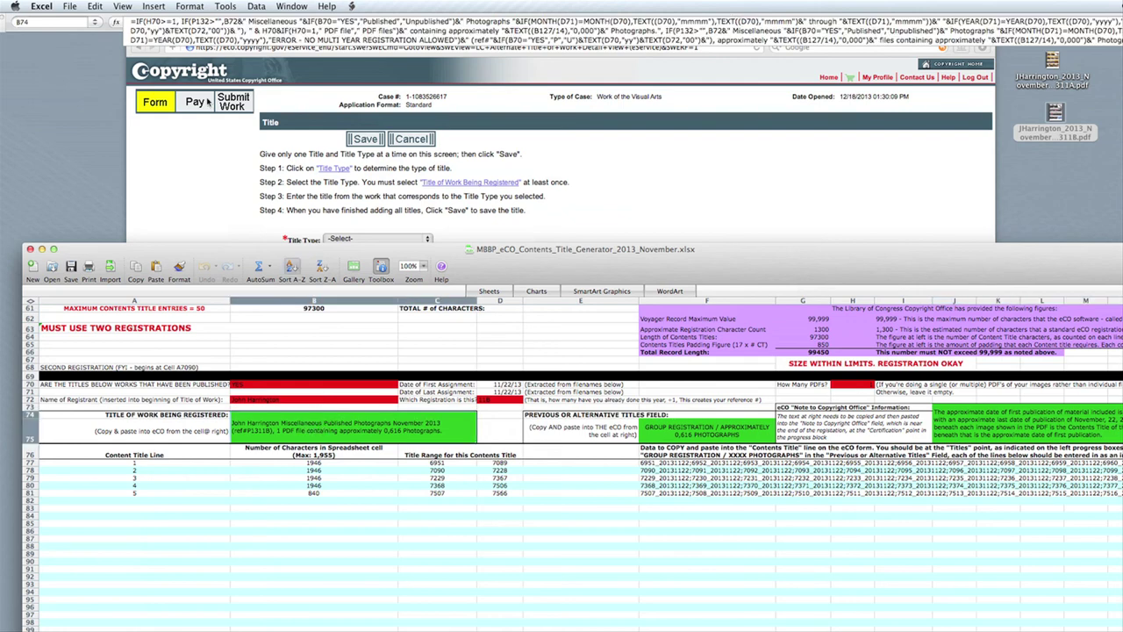
{"action": "left_click", "coordinate": [93, 6]}
{"action": "left_click", "coordinate": [109, 56]}
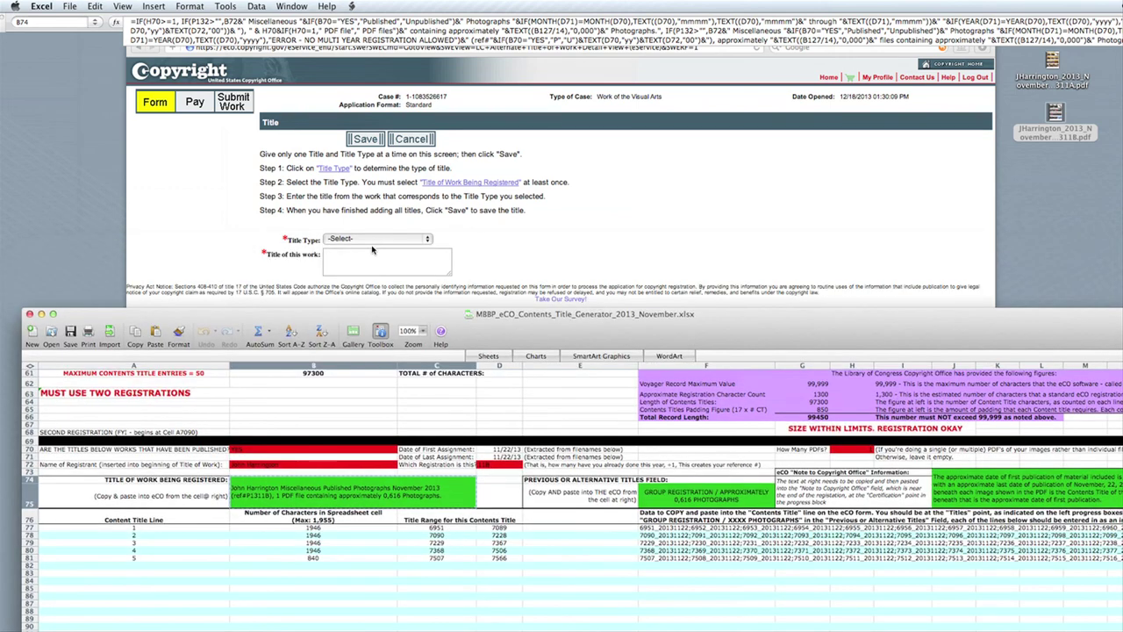
{"action": "left_click", "coordinate": [374, 251]}
{"action": "left_click", "coordinate": [369, 241]}
{"action": "left_click", "coordinate": [375, 251]}
{"action": "left_click", "coordinate": [355, 256]}
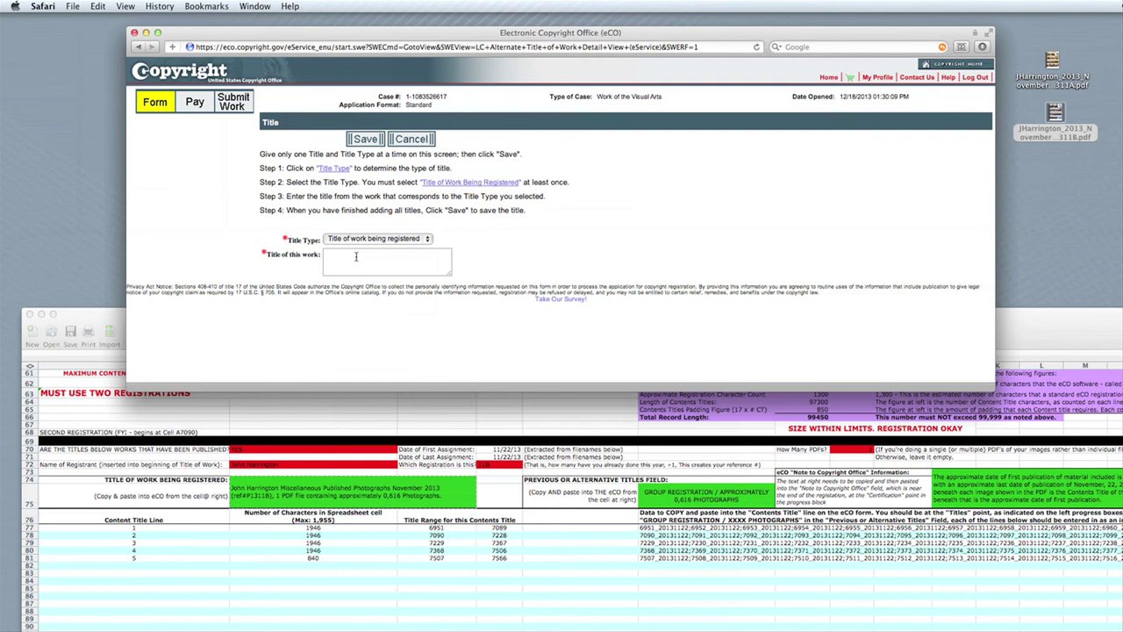
- Paste the B74 title into Title of this work and save the entry
{"action": "left_click", "coordinate": [355, 258]}
{"action": "left_click", "coordinate": [98, 6]}
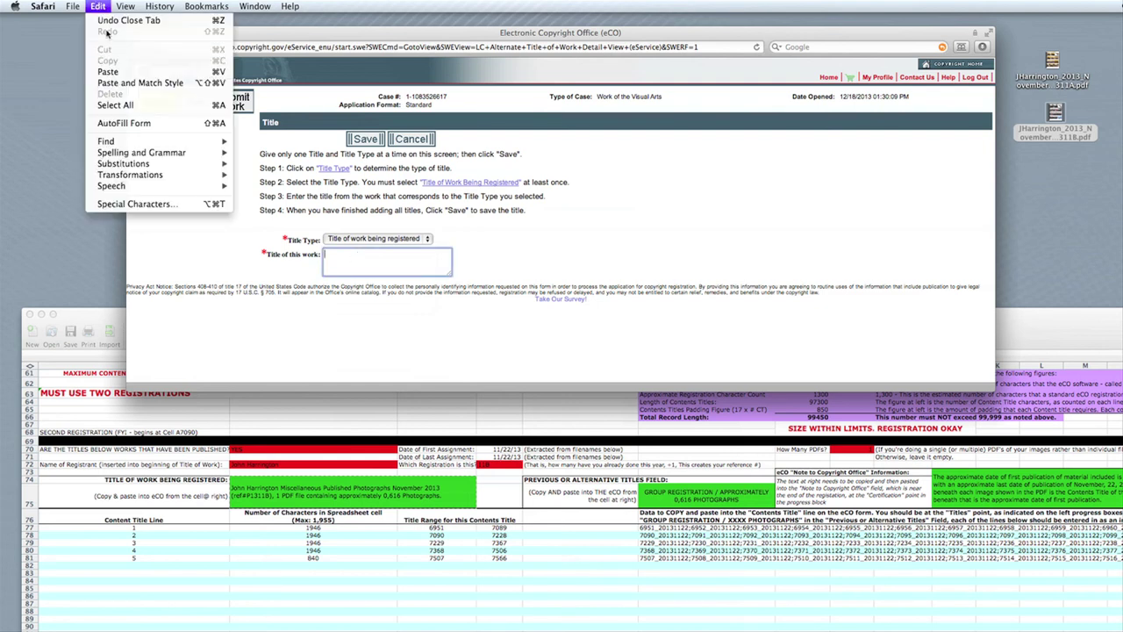
{"action": "left_click", "coordinate": [120, 73]}
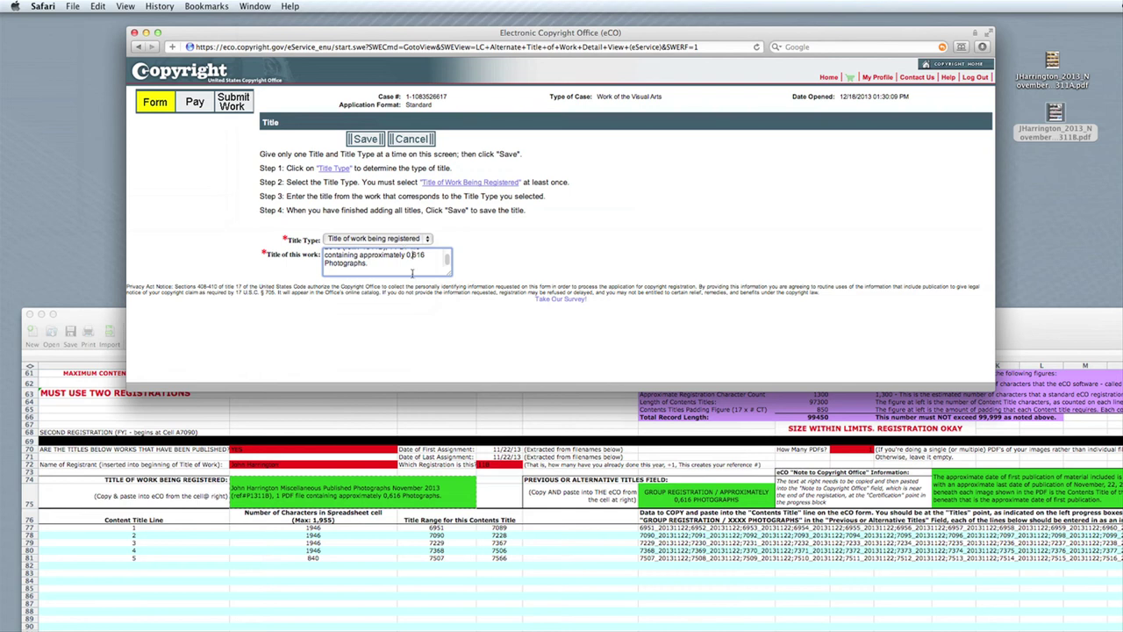
{"action": "scroll", "coordinate": [411, 273], "scroll_direction": "up", "scroll_amount": 3}
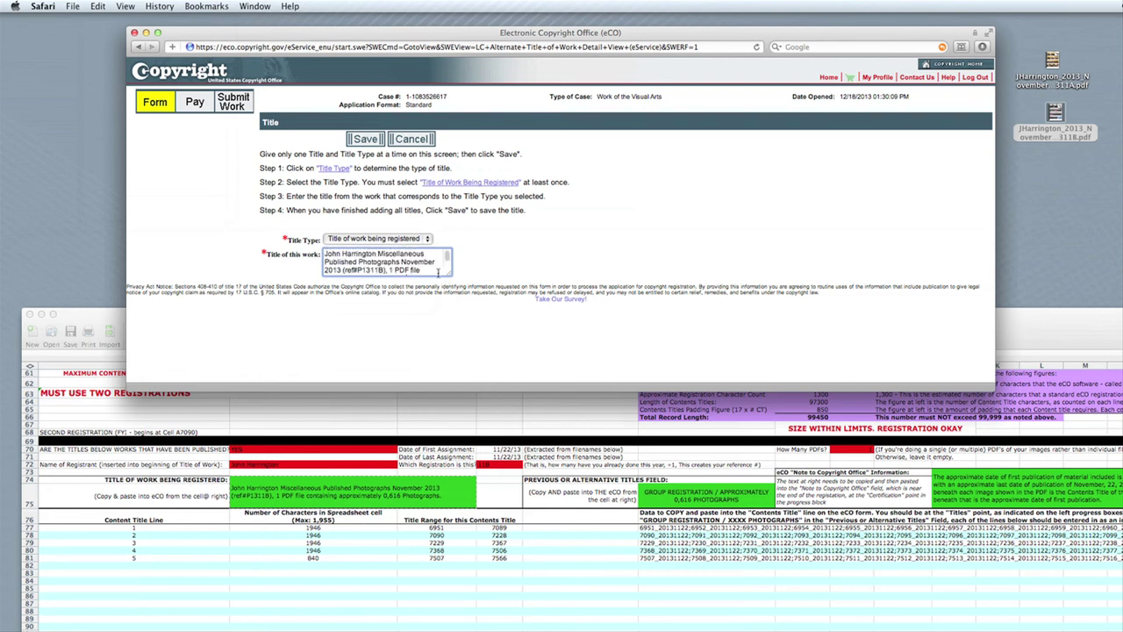
{"action": "left_click", "coordinate": [366, 139]}
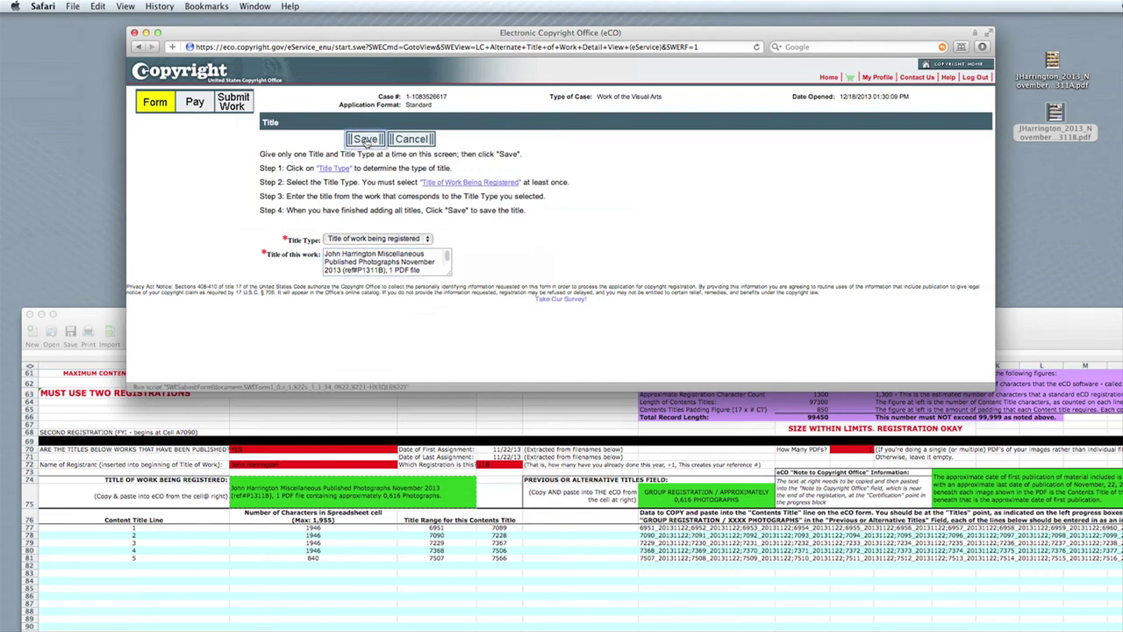
{"action": "left_click", "coordinate": [294, 209]}
- Set the title type to Previous or Alternative Title and paste the F75 text into the title box
{"action": "left_click", "coordinate": [384, 239]}
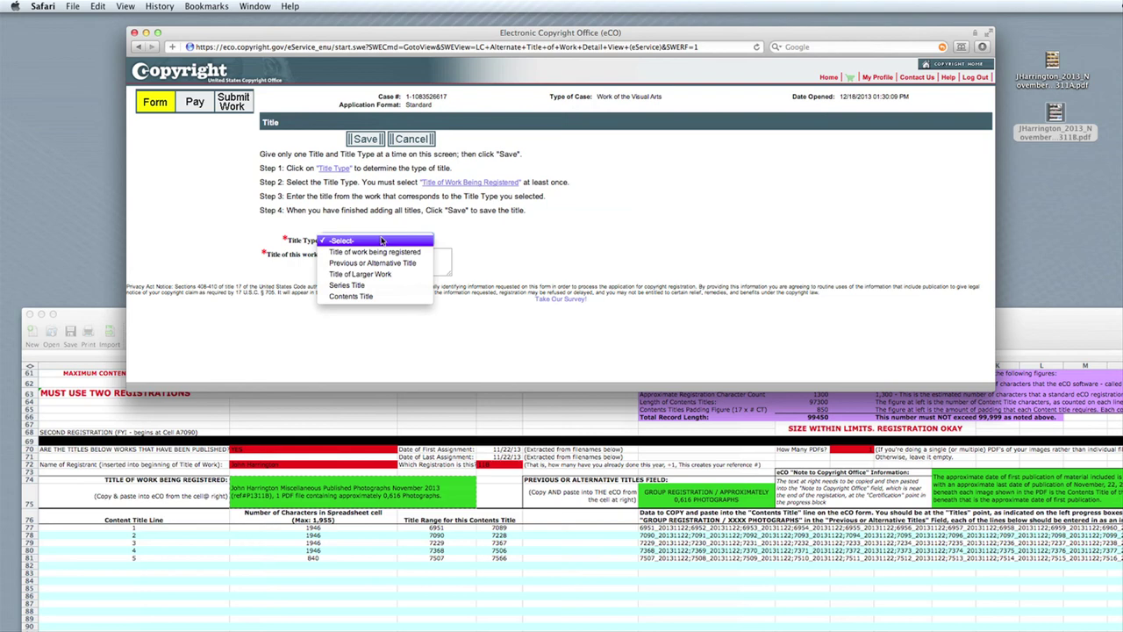
{"action": "left_click", "coordinate": [406, 264]}
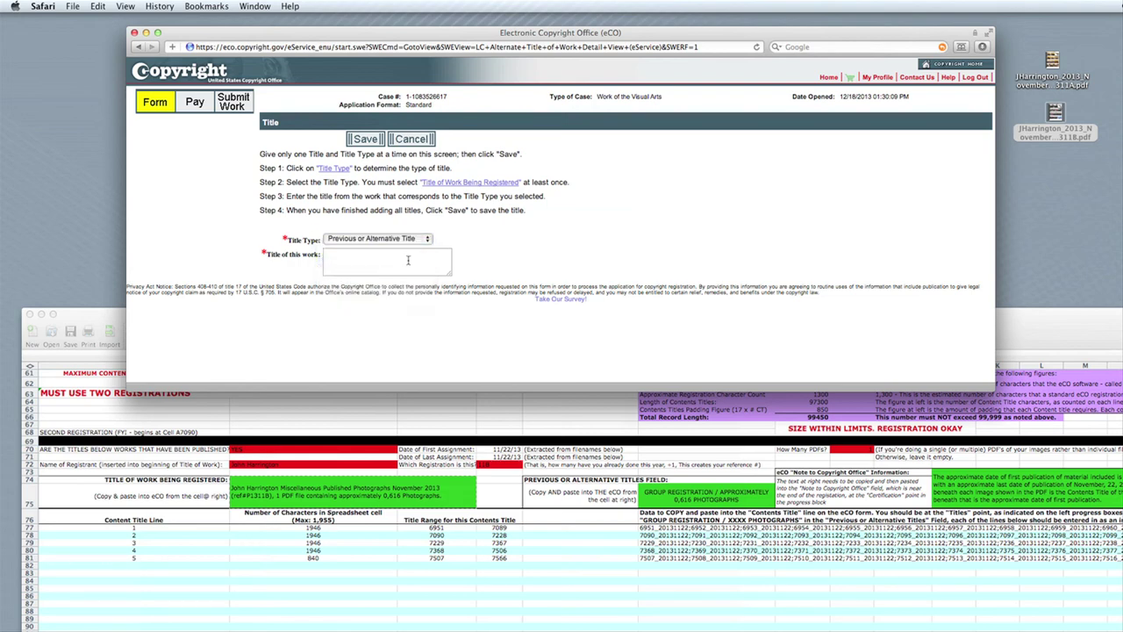
{"action": "left_click", "coordinate": [702, 496]}
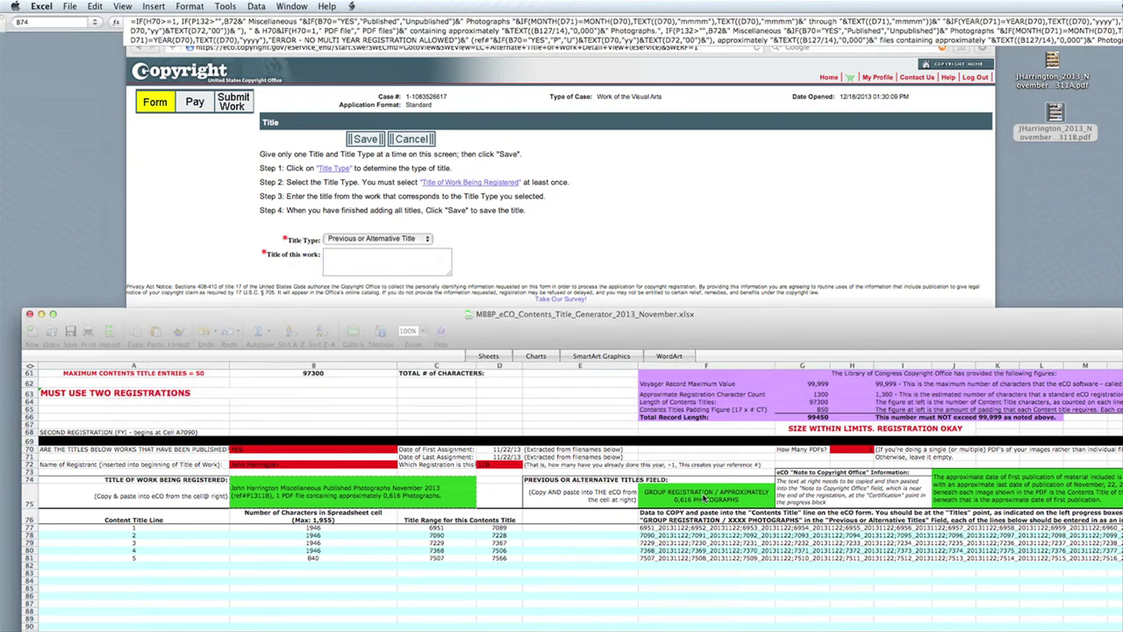
{"action": "left_click", "coordinate": [97, 6]}
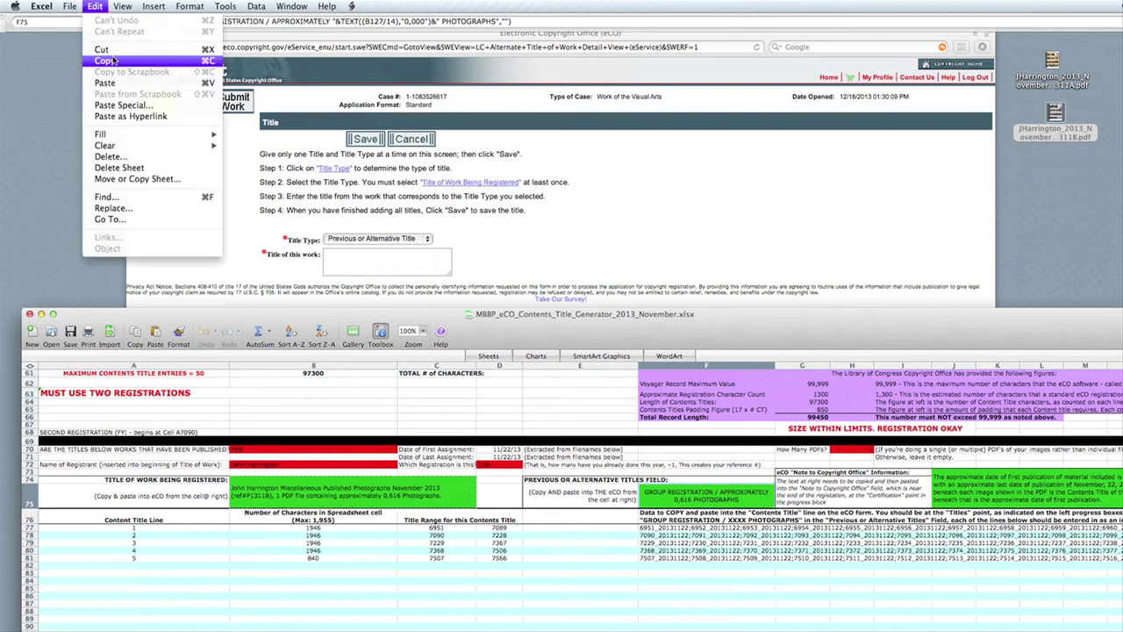
{"action": "left_click", "coordinate": [109, 60]}
{"action": "left_click", "coordinate": [360, 263]}
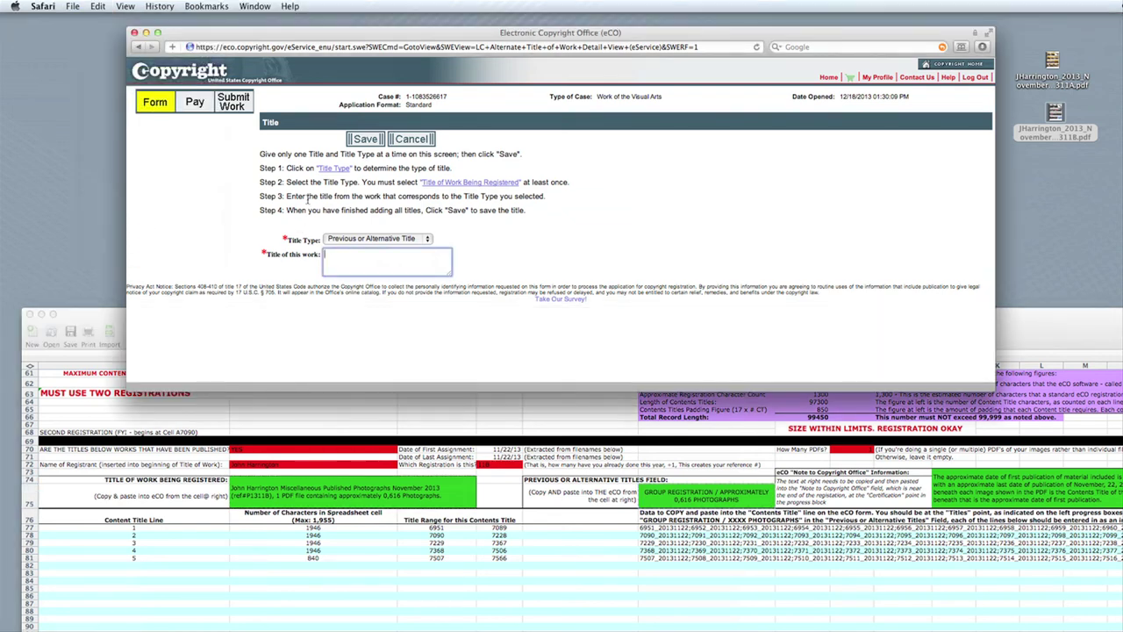
{"action": "left_click", "coordinate": [96, 7]}
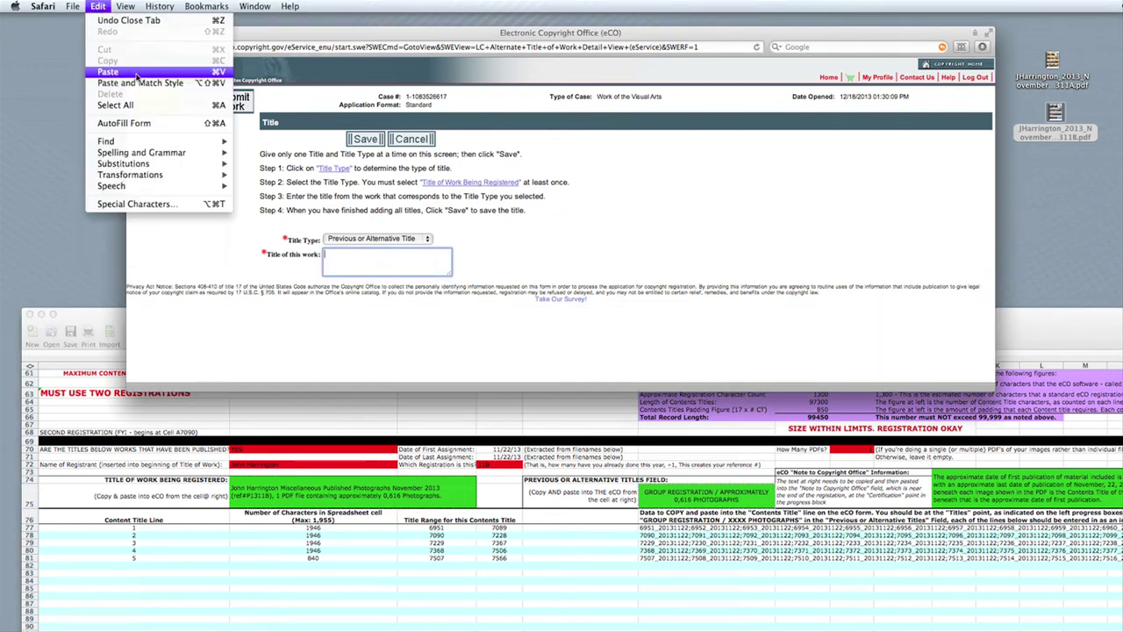
{"action": "left_click", "coordinate": [109, 71]}
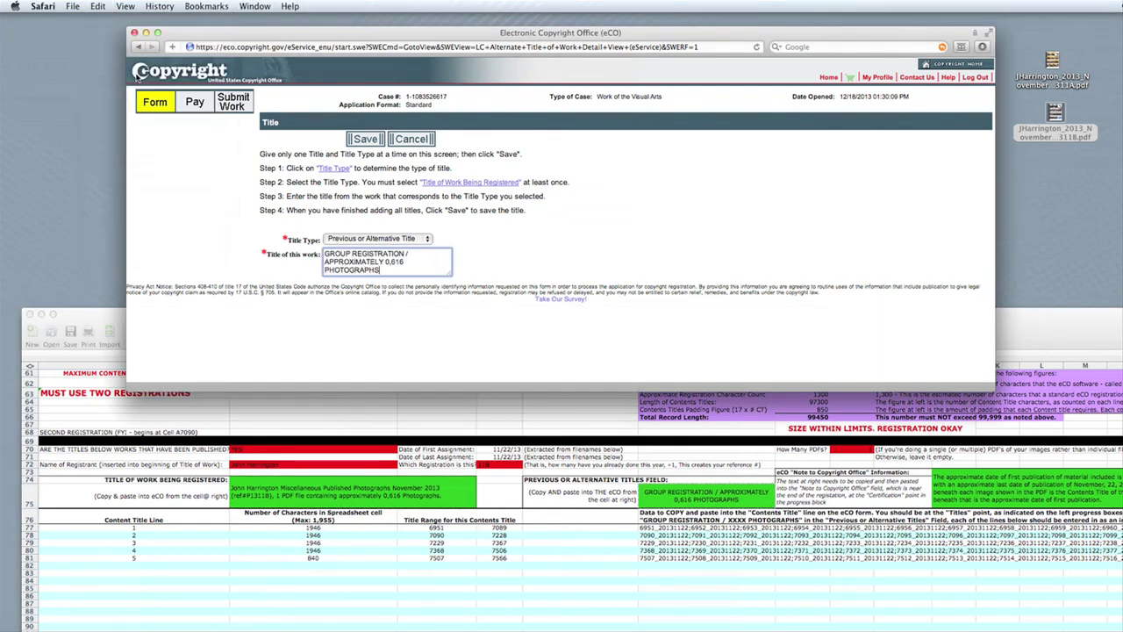
- Delete the stray '0,' from the photo count and save the alternative title
{"action": "left_click", "coordinate": [392, 261]}
{"action": "key", "text": "BackSpace"}
{"action": "key", "text": "BackSpace"}
{"action": "left_click", "coordinate": [364, 140]}
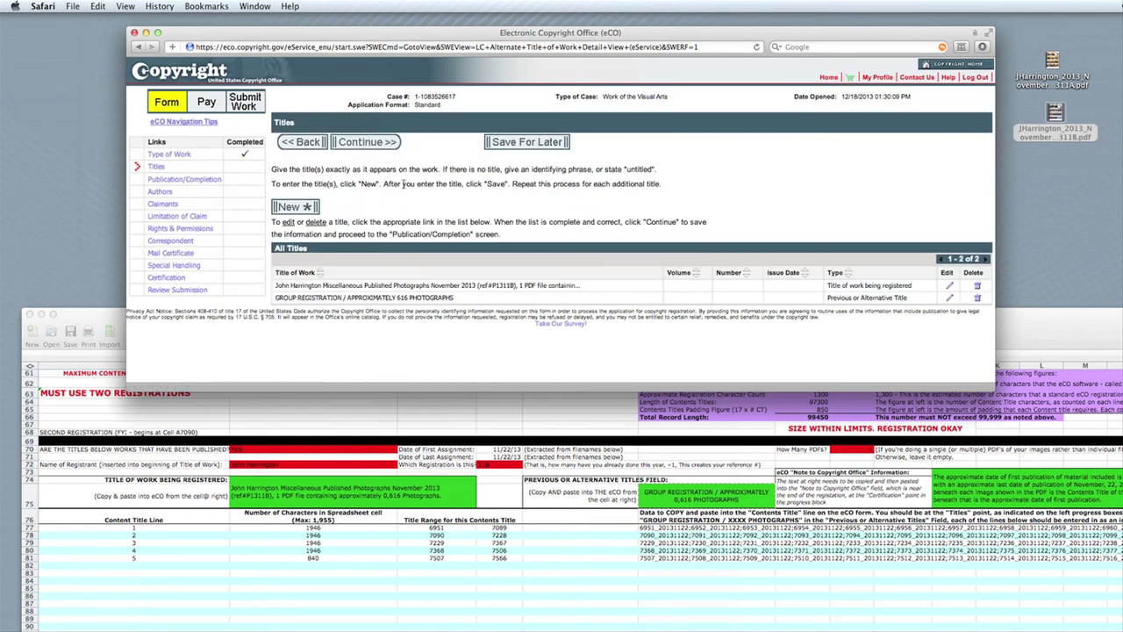
{"action": "left_click", "coordinate": [295, 207]}
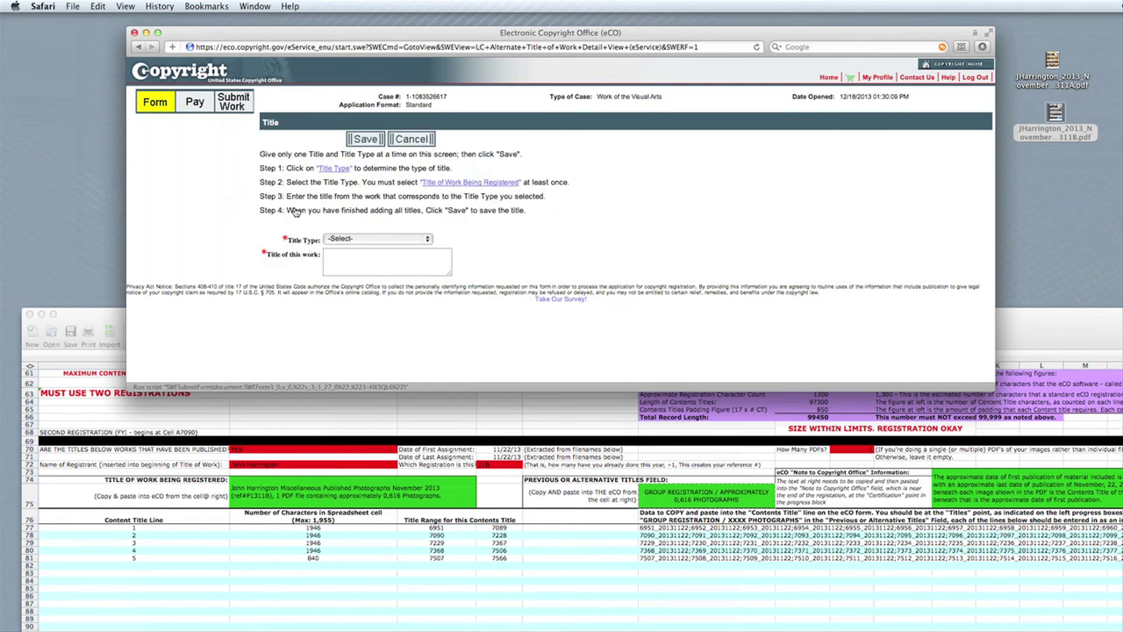
- Add the F77 filename string (starting 6951) as a Contents Title
{"action": "left_click", "coordinate": [366, 241]}
{"action": "left_click", "coordinate": [376, 296]}
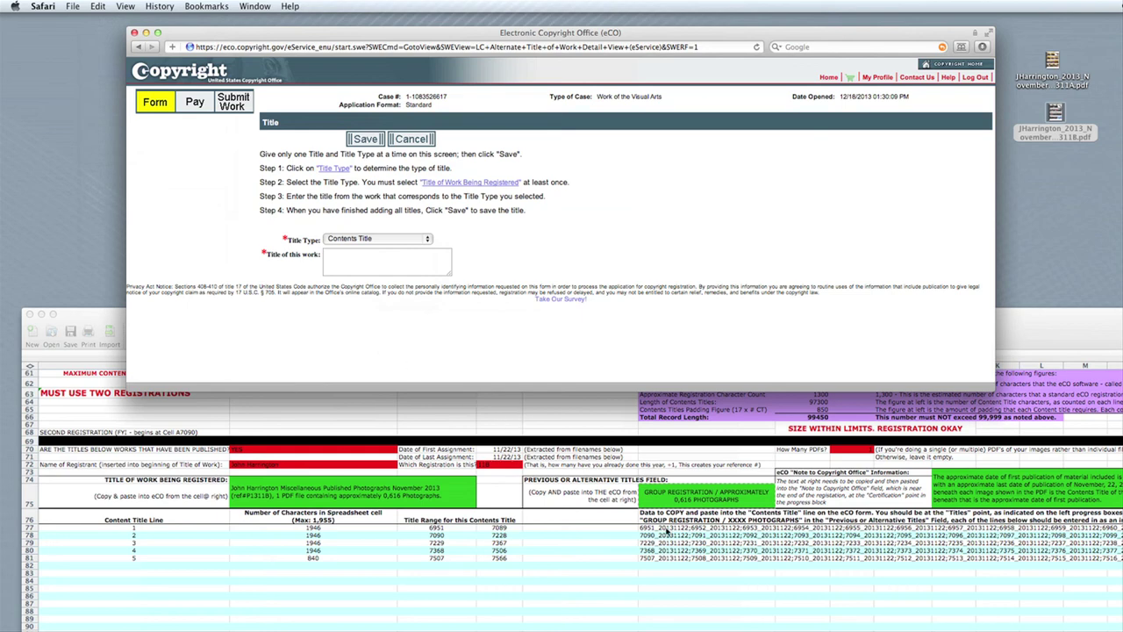
{"action": "left_click", "coordinate": [667, 529]}
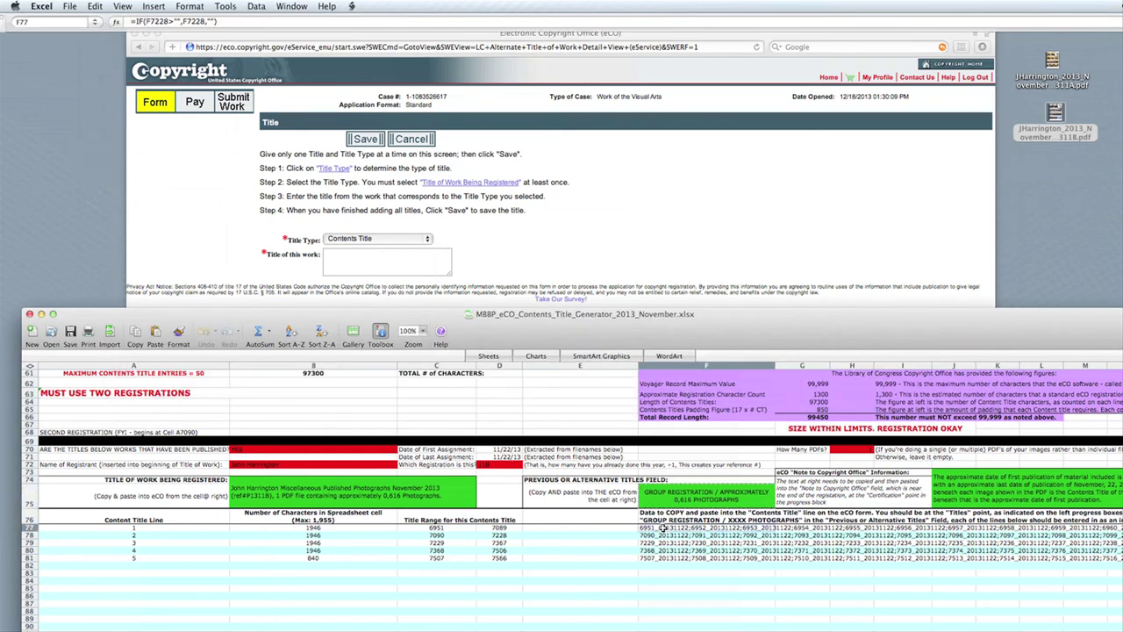
{"action": "key", "text": "super+c"}
{"action": "left_click", "coordinate": [387, 263]}
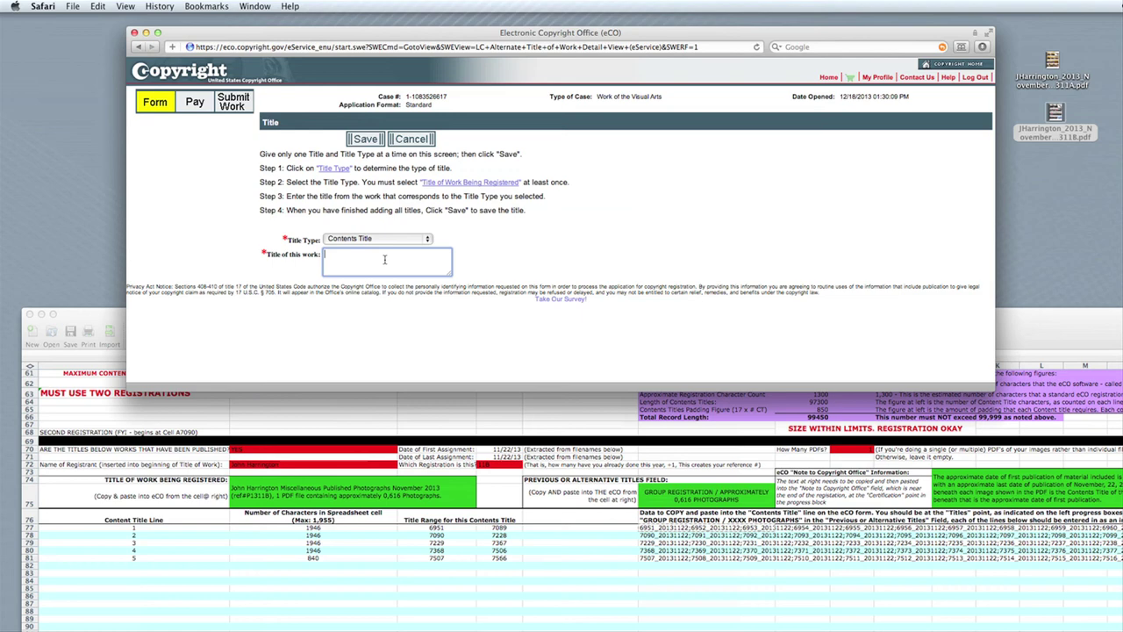
{"action": "key", "text": "super+v"}
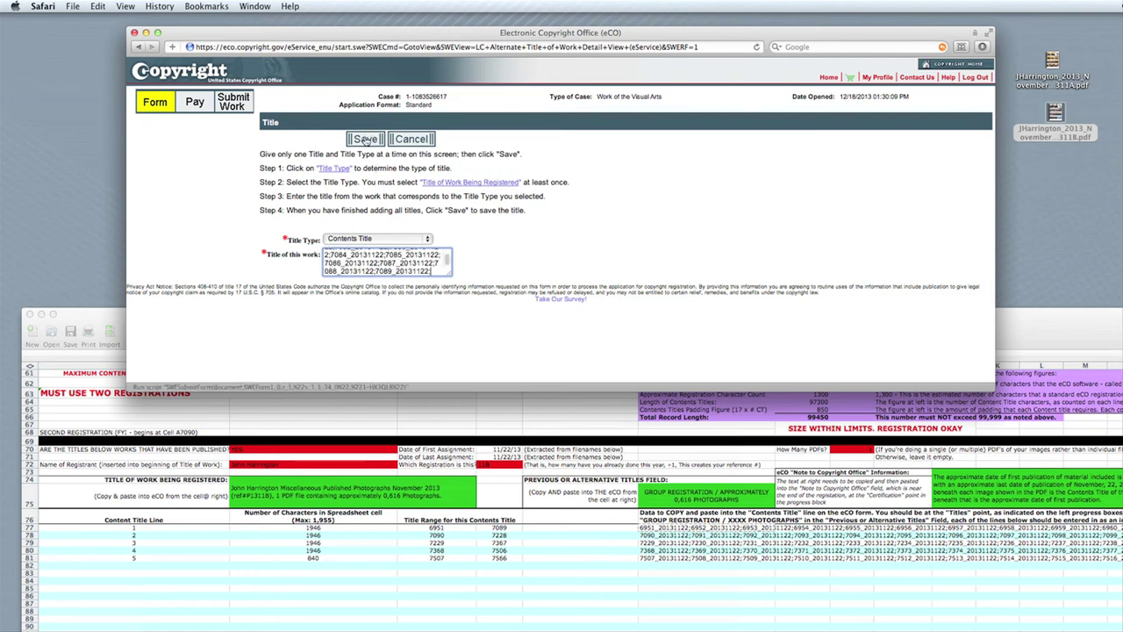
{"action": "left_click", "coordinate": [366, 140]}
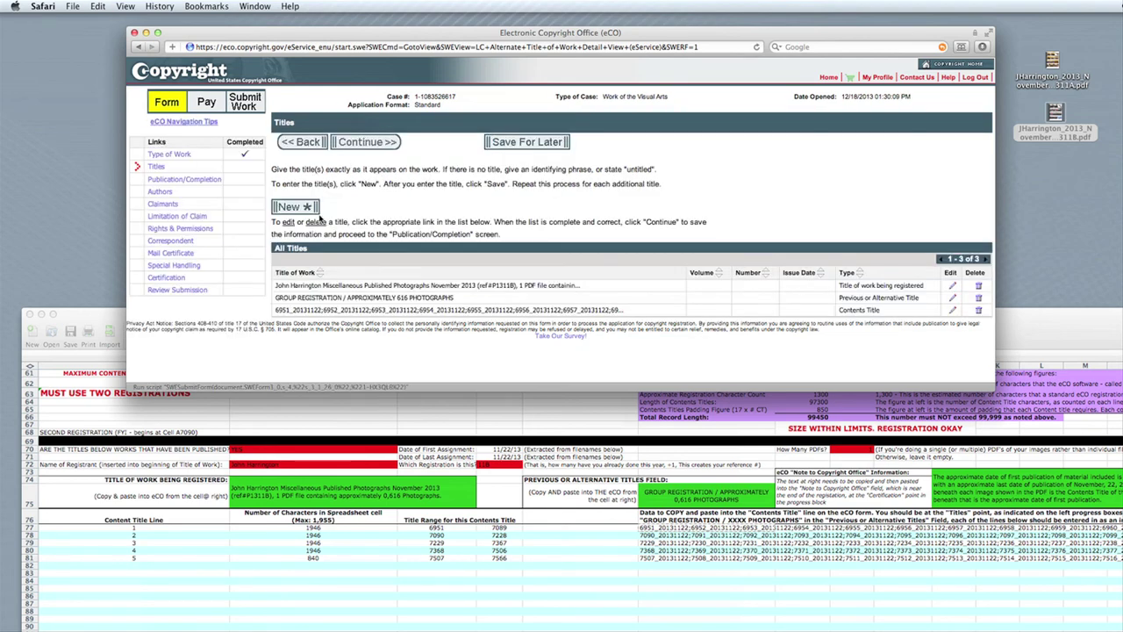
- Begin a second Contents Title entry using cell F78
{"action": "left_click", "coordinate": [291, 208]}
{"action": "left_click", "coordinate": [377, 239]}
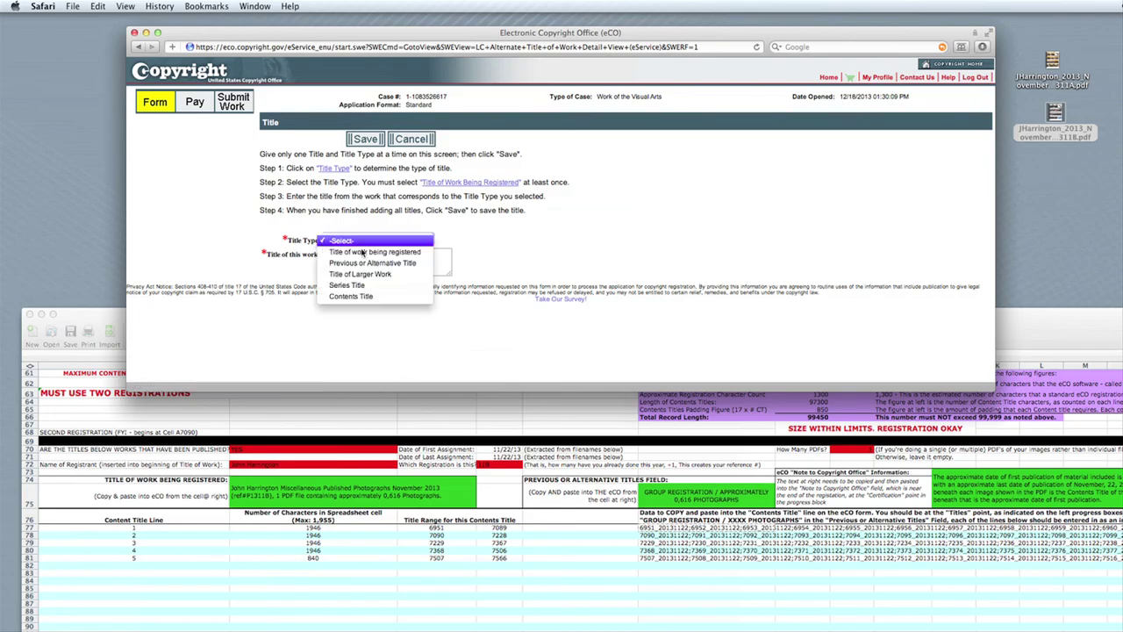
{"action": "left_click", "coordinate": [369, 298]}
{"action": "left_click", "coordinate": [664, 536]}
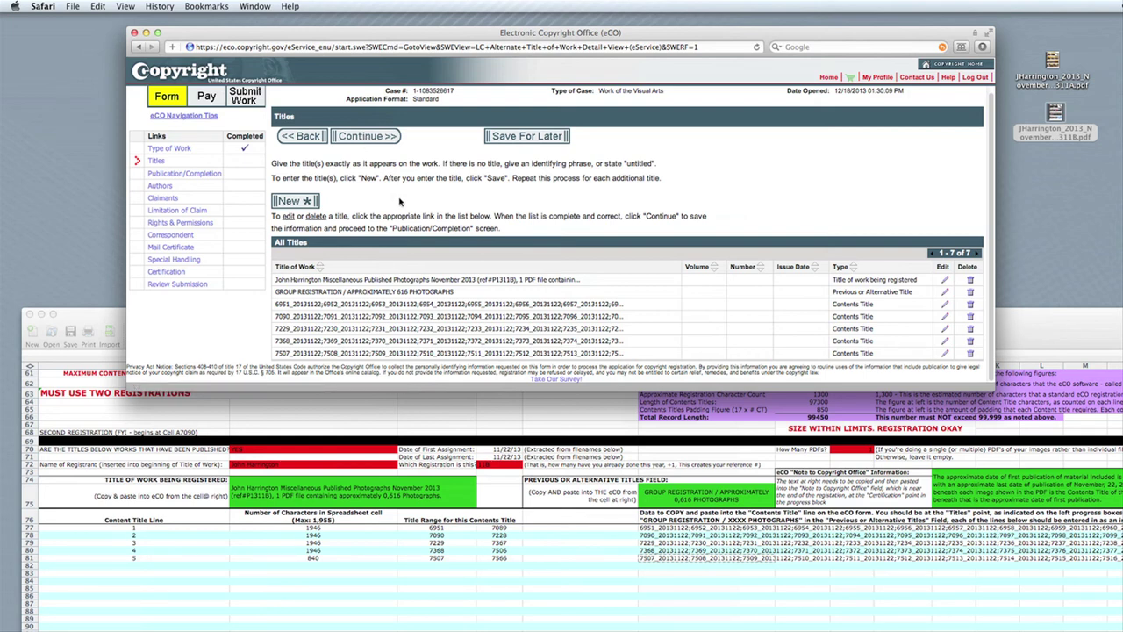
- Move to Publication/Completion and mark the work as published
{"action": "left_click", "coordinate": [358, 138]}
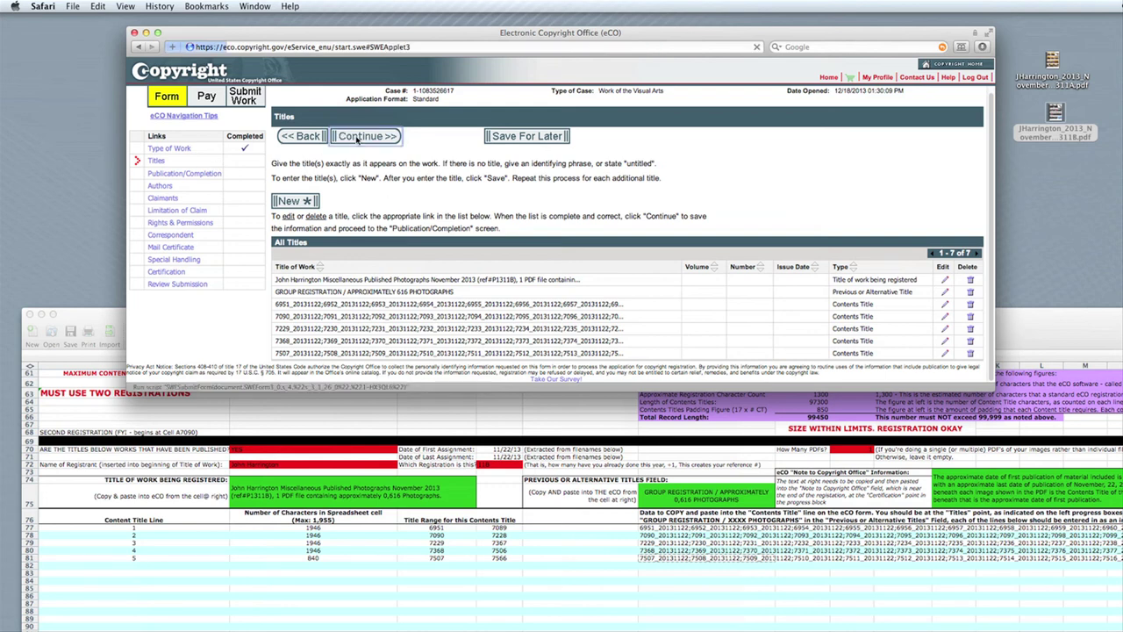
{"action": "left_click", "coordinate": [453, 232]}
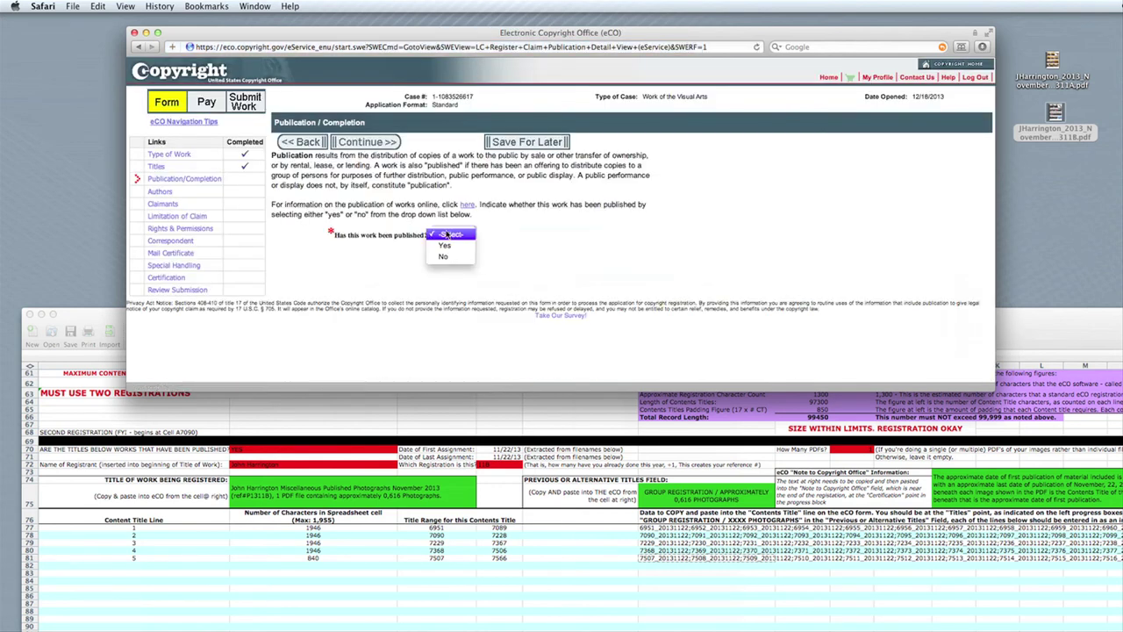
{"action": "left_click", "coordinate": [450, 243]}
- Enter 2013 completion and first publication on 11/22/2013 in the United States, and save
{"action": "left_click", "coordinate": [432, 194]}
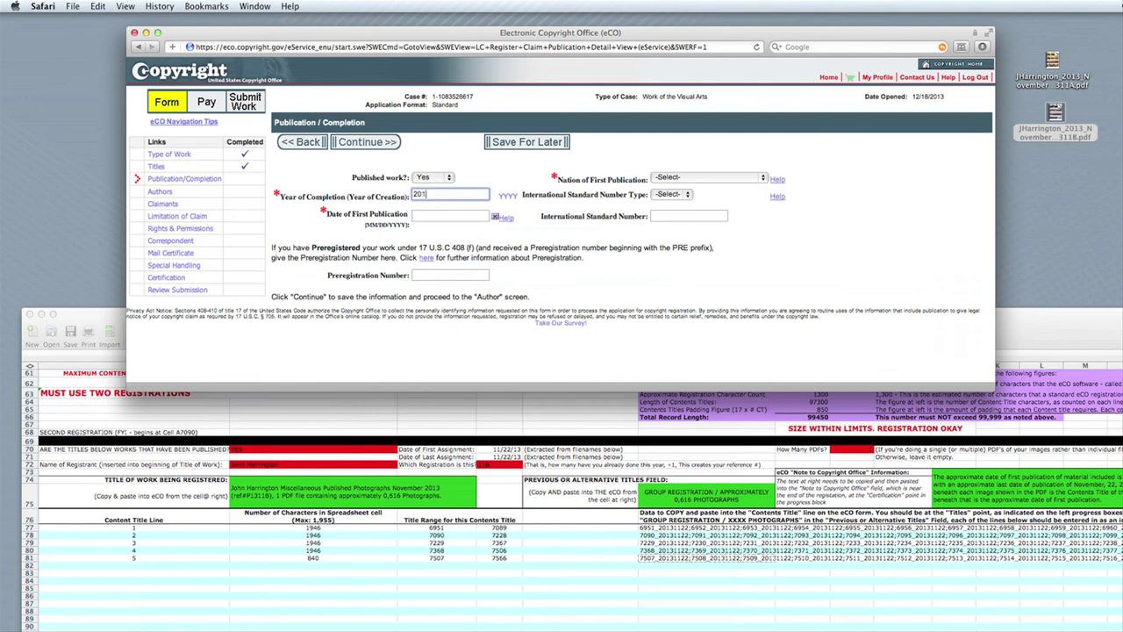
{"action": "left_click", "coordinate": [455, 217]}
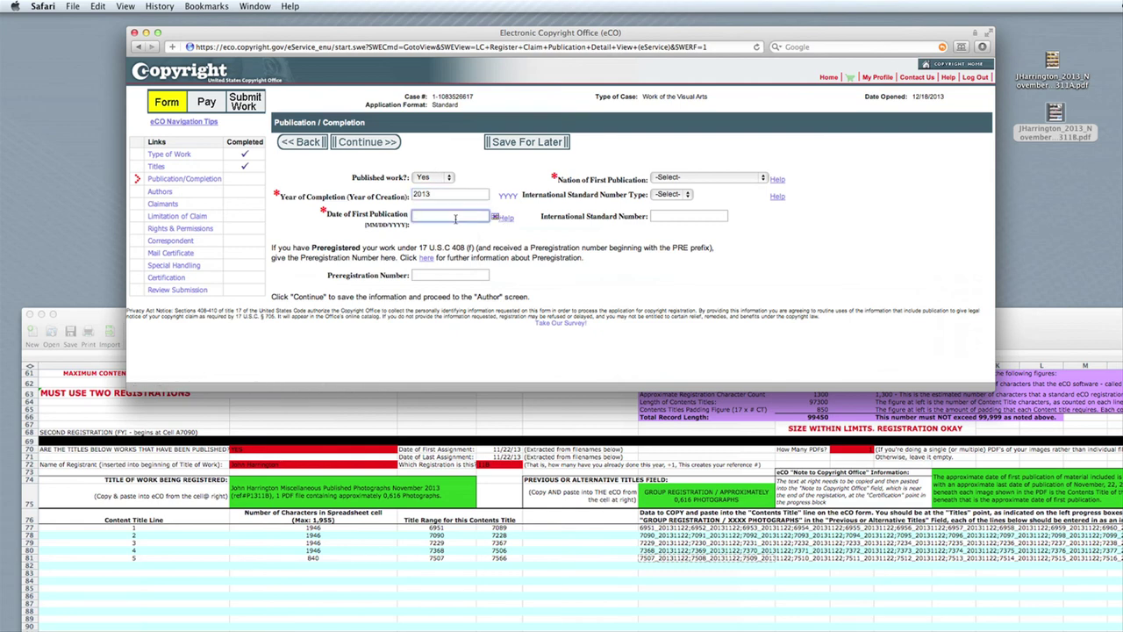
{"action": "type", "text": "11/22/2013"}
{"action": "left_click", "coordinate": [576, 285]}
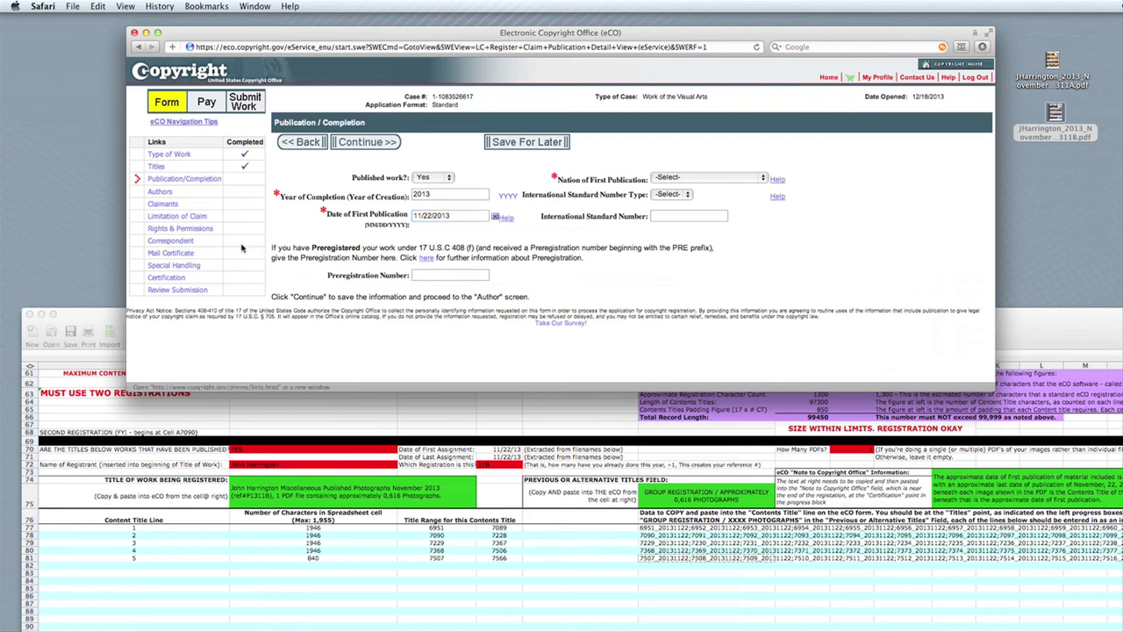
{"action": "left_click", "coordinate": [707, 178]}
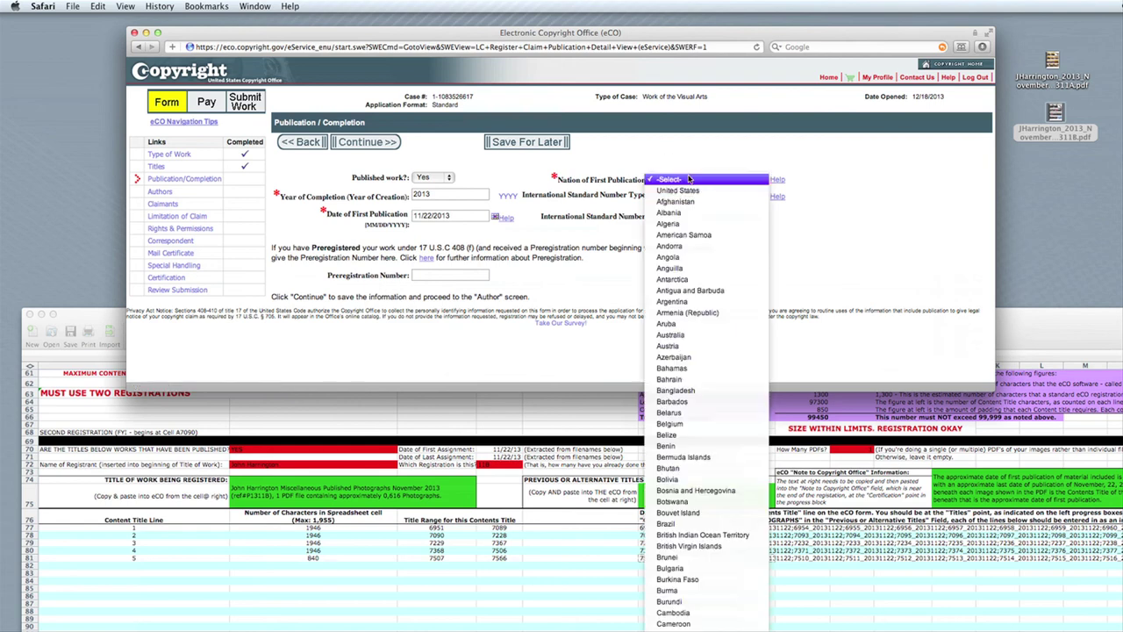
{"action": "left_click", "coordinate": [707, 192]}
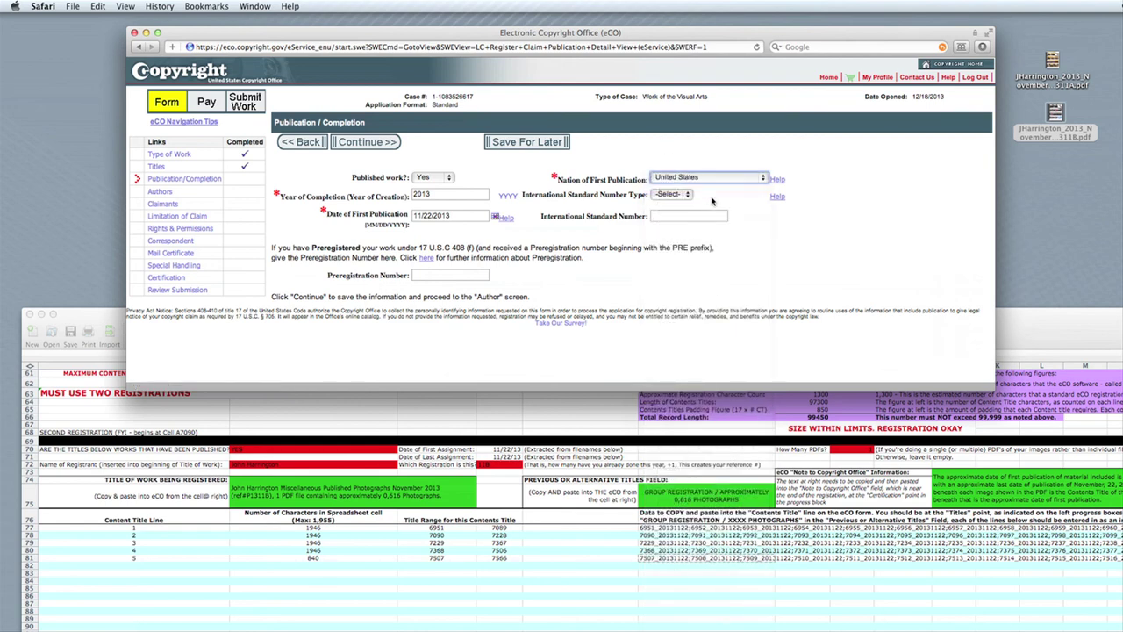
{"action": "left_click", "coordinate": [370, 143]}
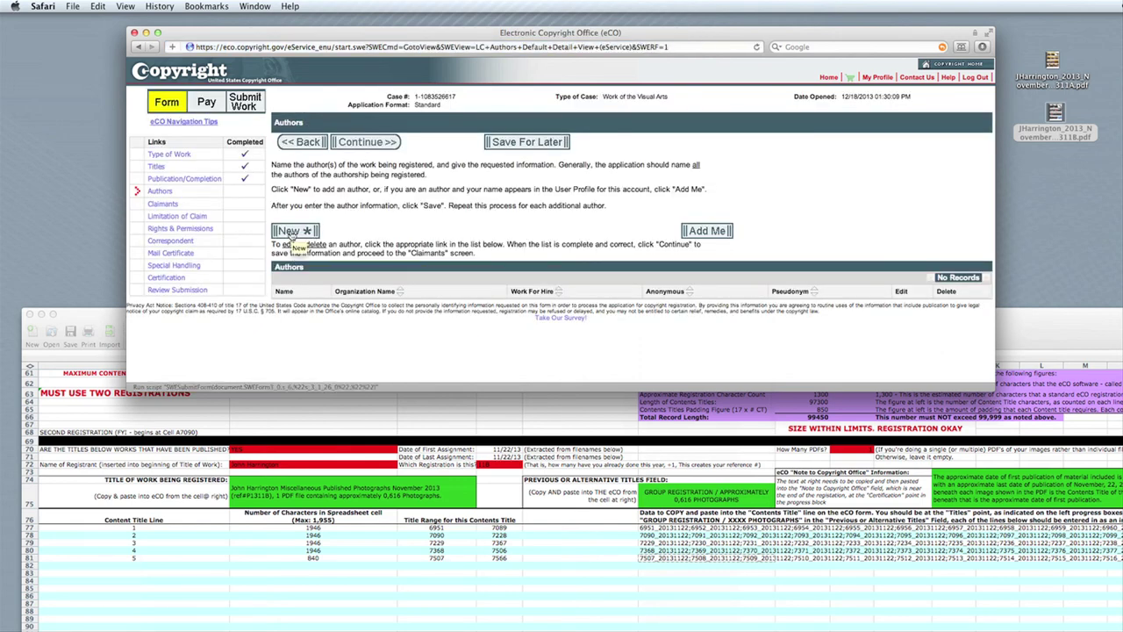
- Add yourself as author with United States citizenship and domicile, credited for Photograph(s)
{"action": "left_click", "coordinate": [708, 230]}
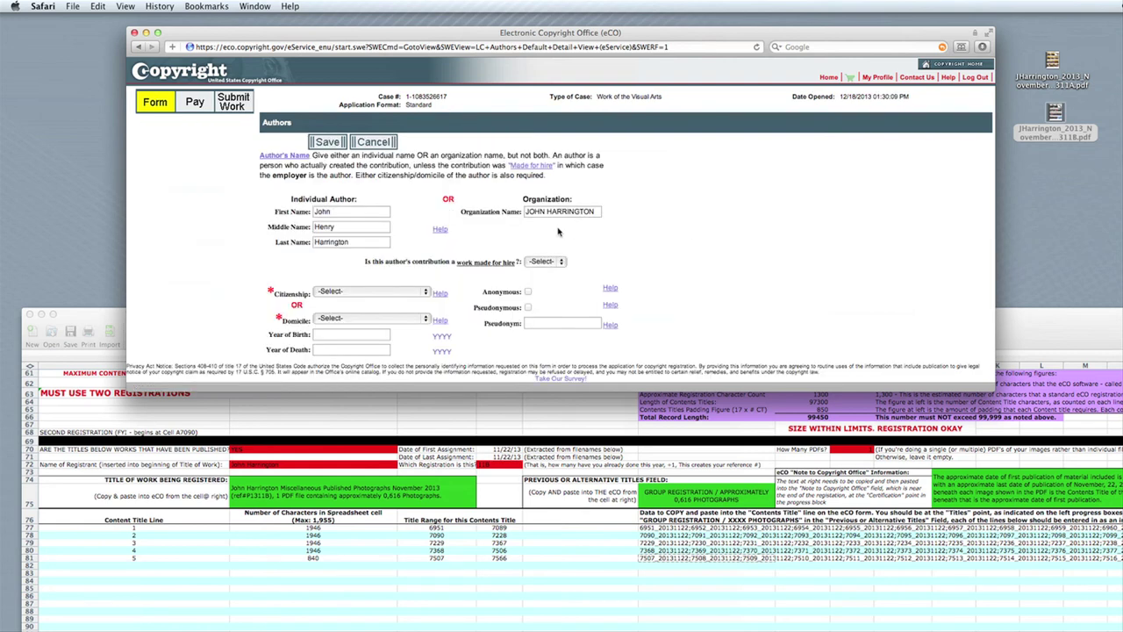
{"action": "left_click", "coordinate": [344, 293]}
{"action": "left_click", "coordinate": [353, 303]}
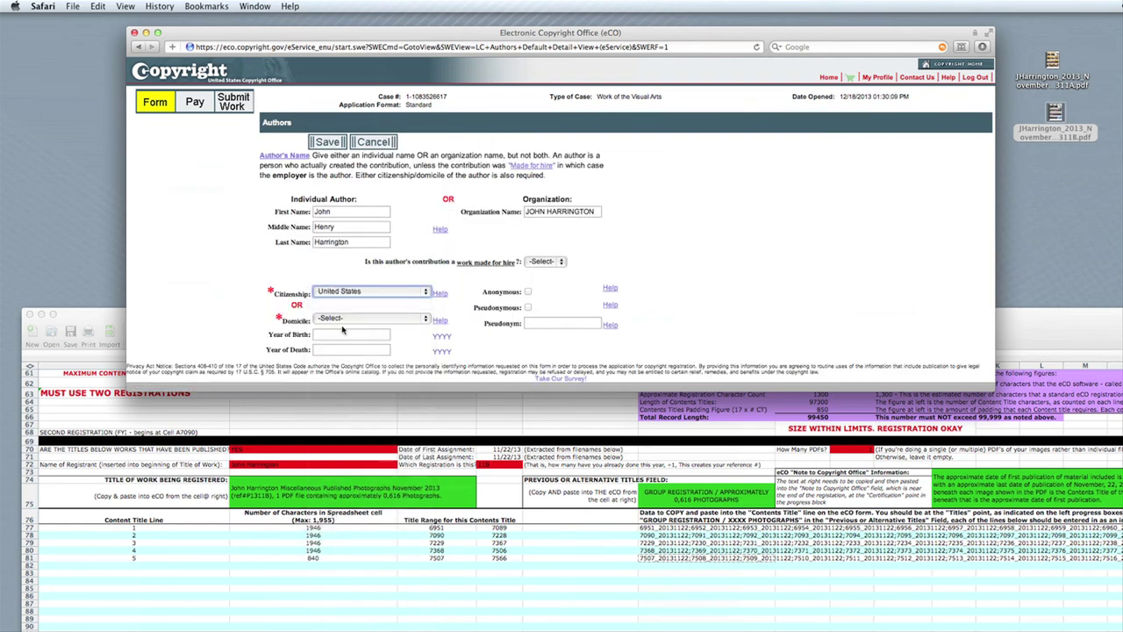
{"action": "left_click", "coordinate": [344, 320]}
{"action": "left_click", "coordinate": [349, 333]}
{"action": "left_click", "coordinate": [330, 145]}
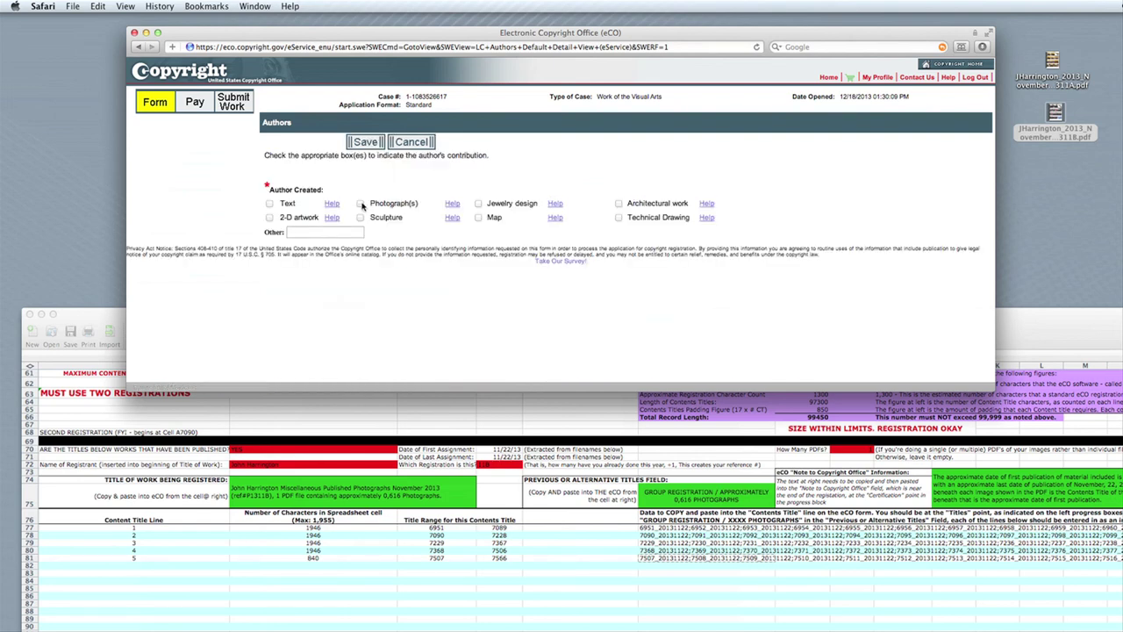
{"action": "left_click", "coordinate": [366, 142]}
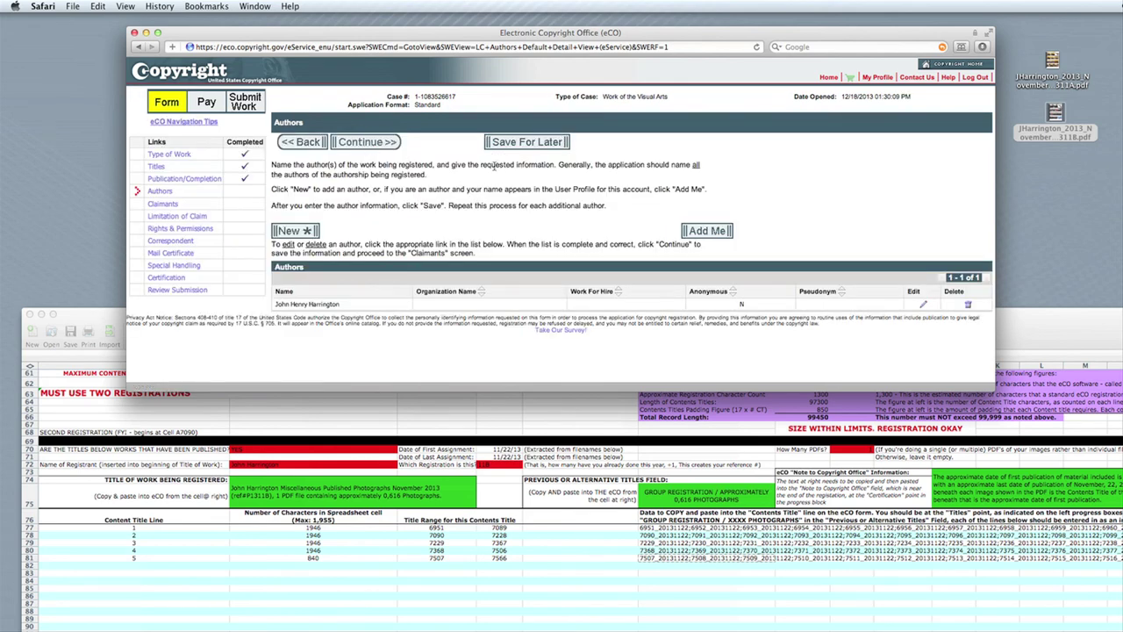
{"action": "left_click", "coordinate": [369, 142]}
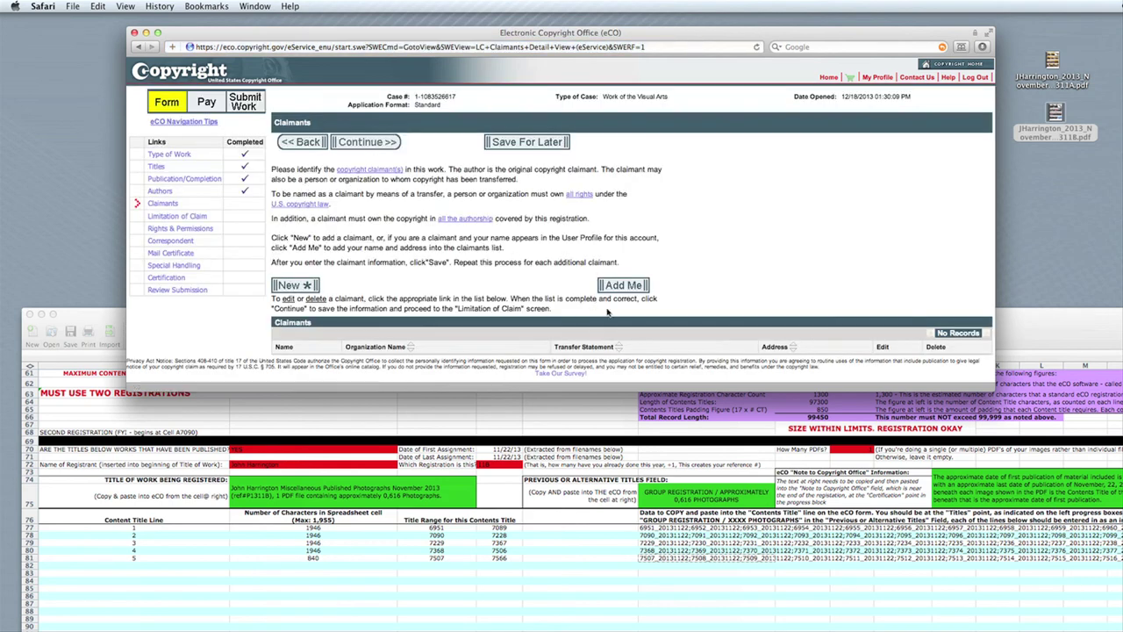
- Add yourself as claimant with the Organization Name cleared, save, and continue
{"action": "left_click", "coordinate": [629, 289]}
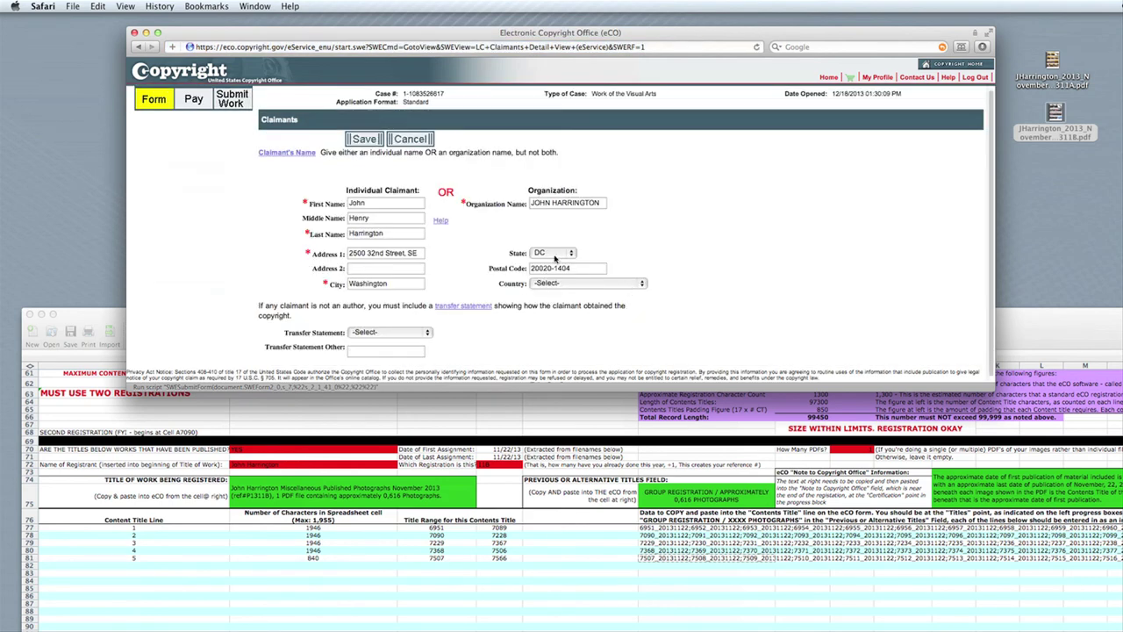
{"action": "left_click_drag", "start_coordinate": [599, 203], "coordinate": [453, 185]}
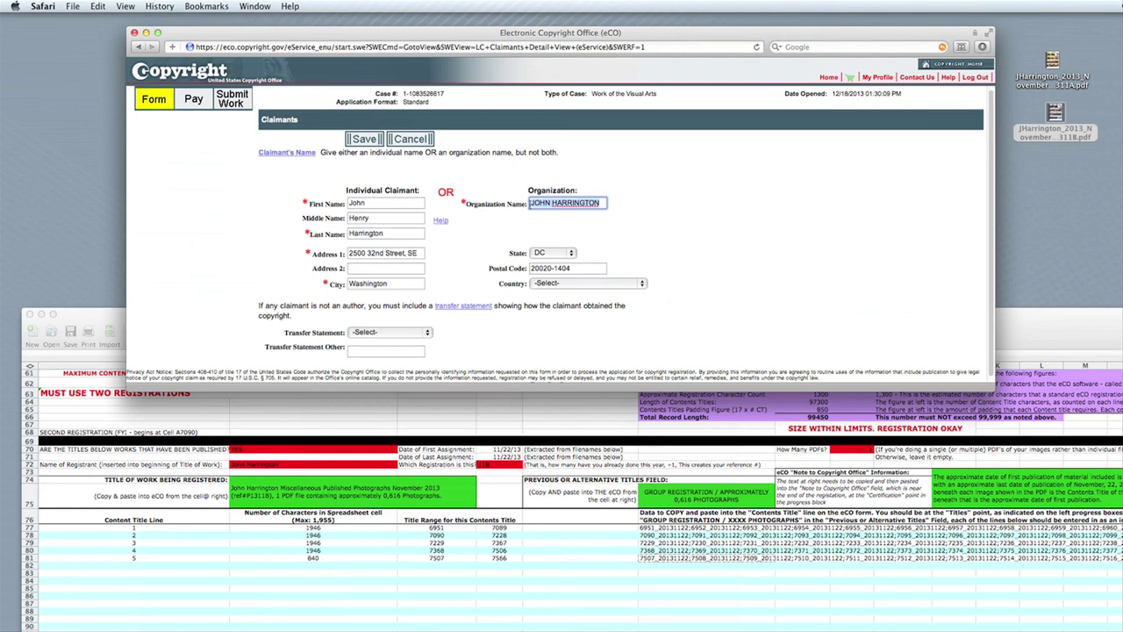
{"action": "key", "text": "BackSpace"}
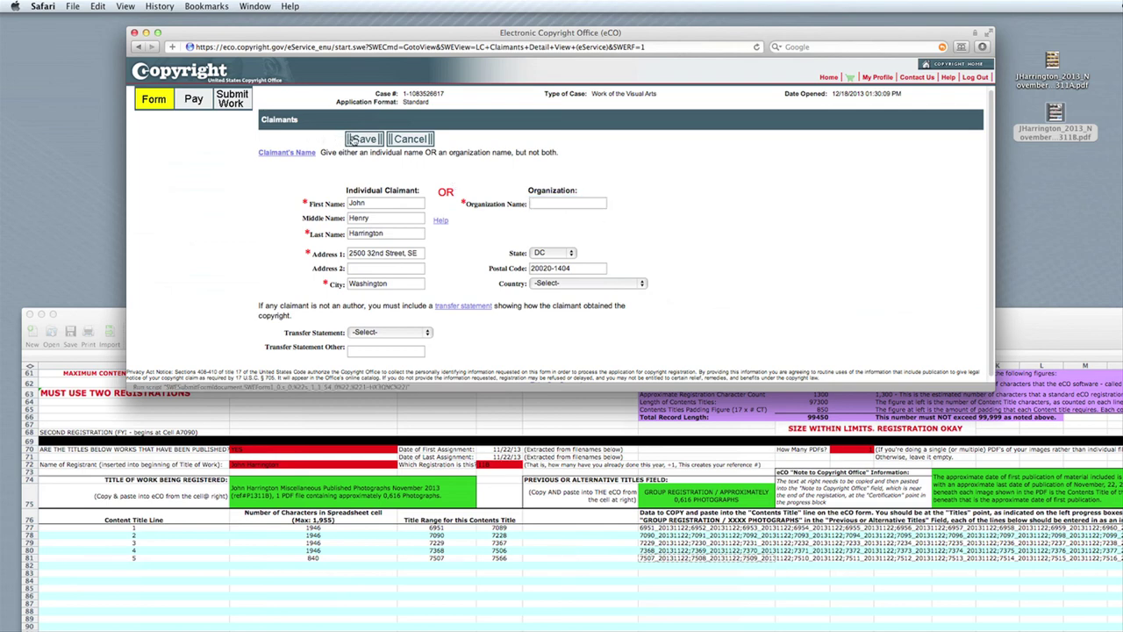
{"action": "left_click", "coordinate": [360, 140]}
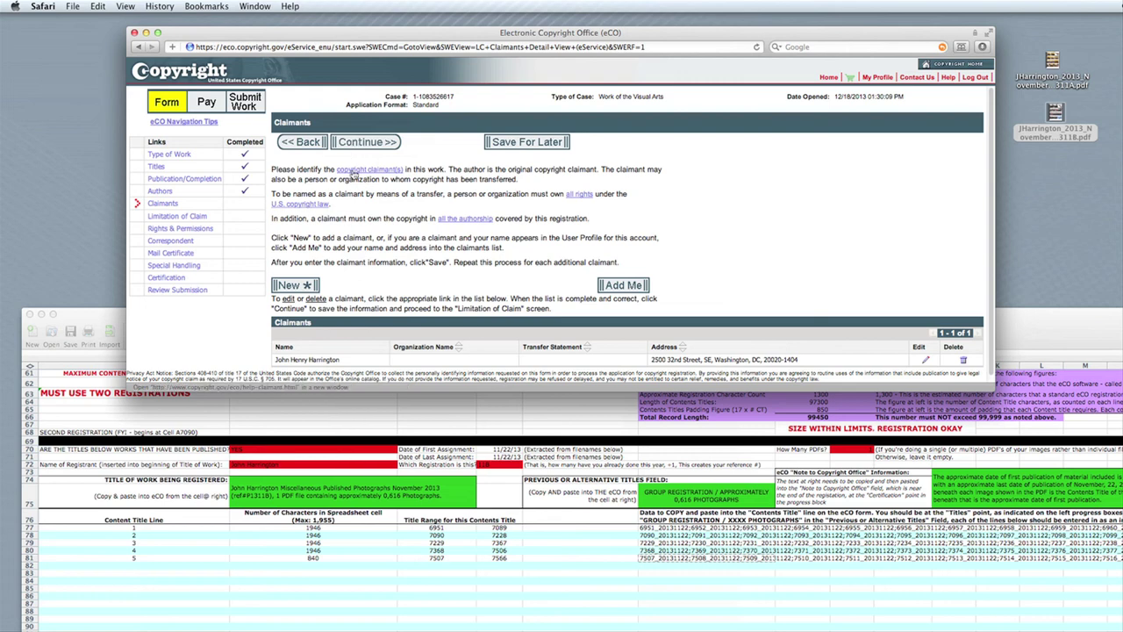
{"action": "left_click", "coordinate": [355, 144]}
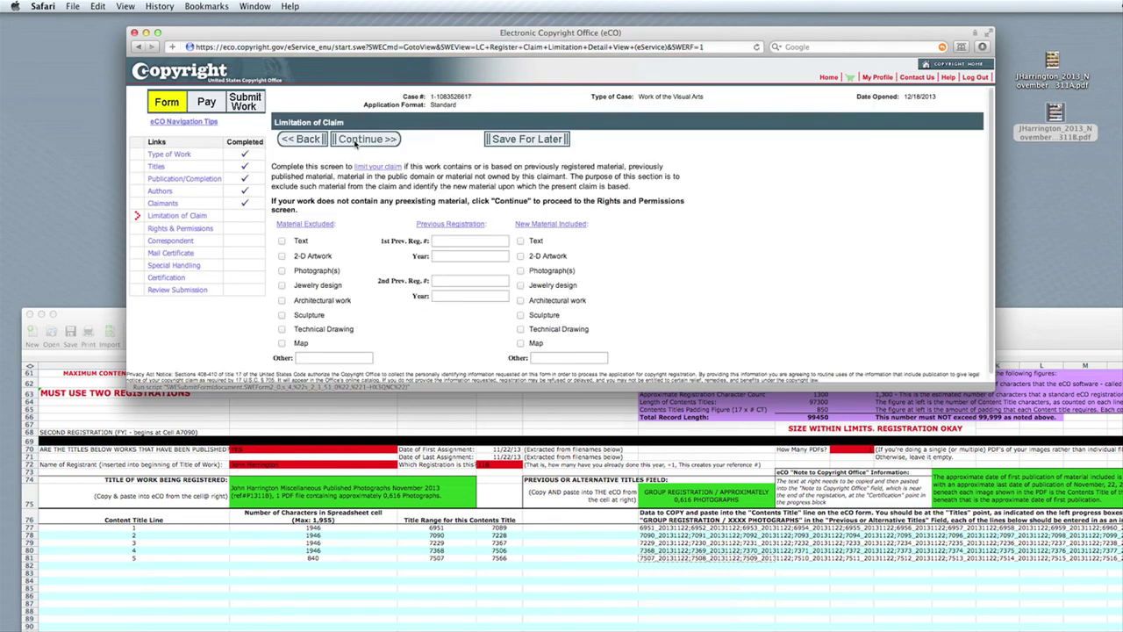
- Skip Limitation of Claim and fill Rights & Permissions and Correspondent with your own details
{"action": "left_click", "coordinate": [363, 143]}
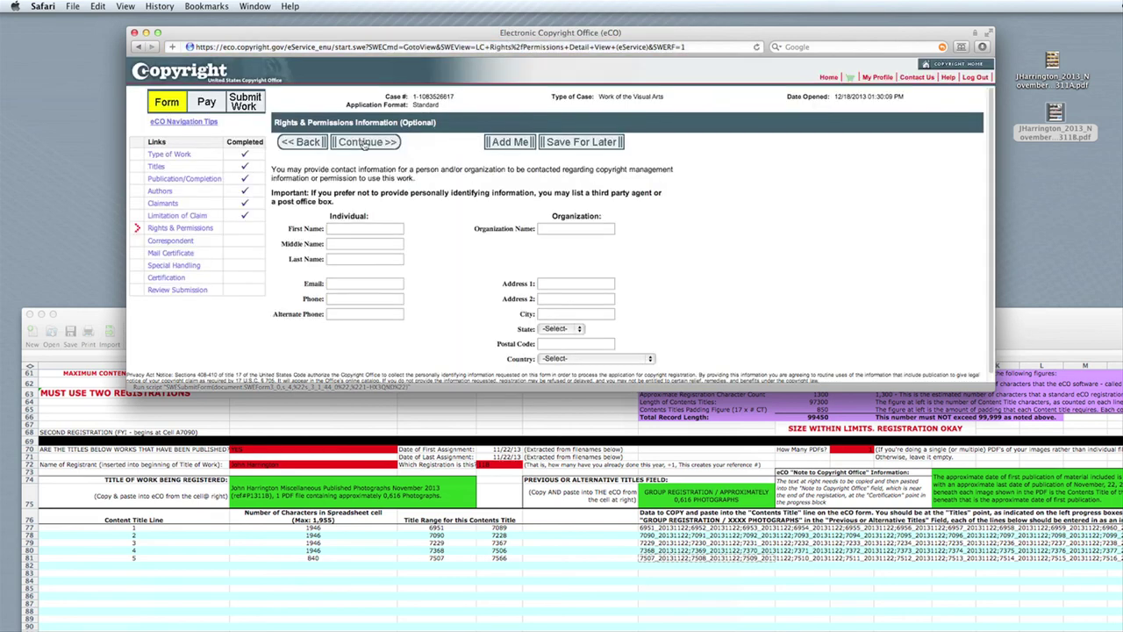
{"action": "left_click", "coordinate": [512, 146]}
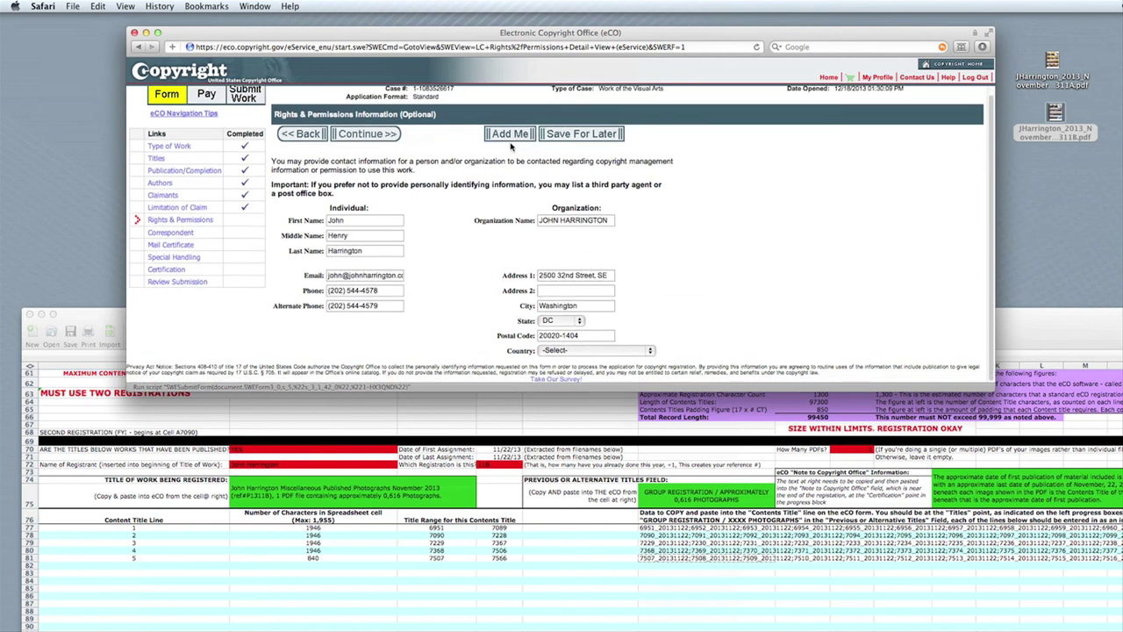
{"action": "left_click", "coordinate": [366, 137]}
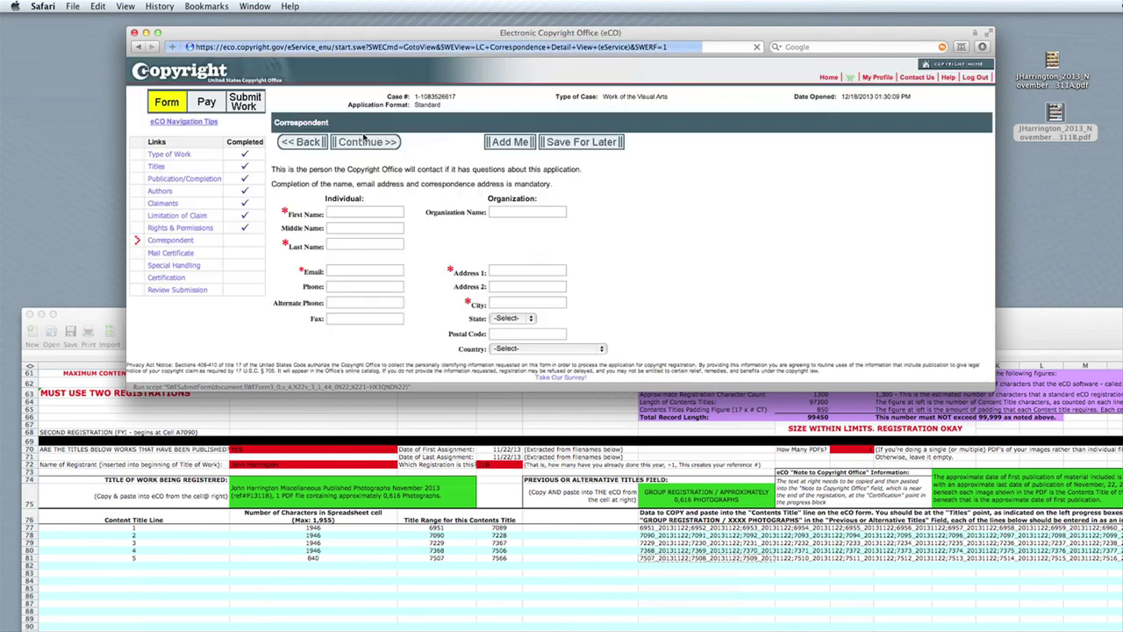
{"action": "left_click", "coordinate": [509, 142]}
{"action": "left_click", "coordinate": [363, 143]}
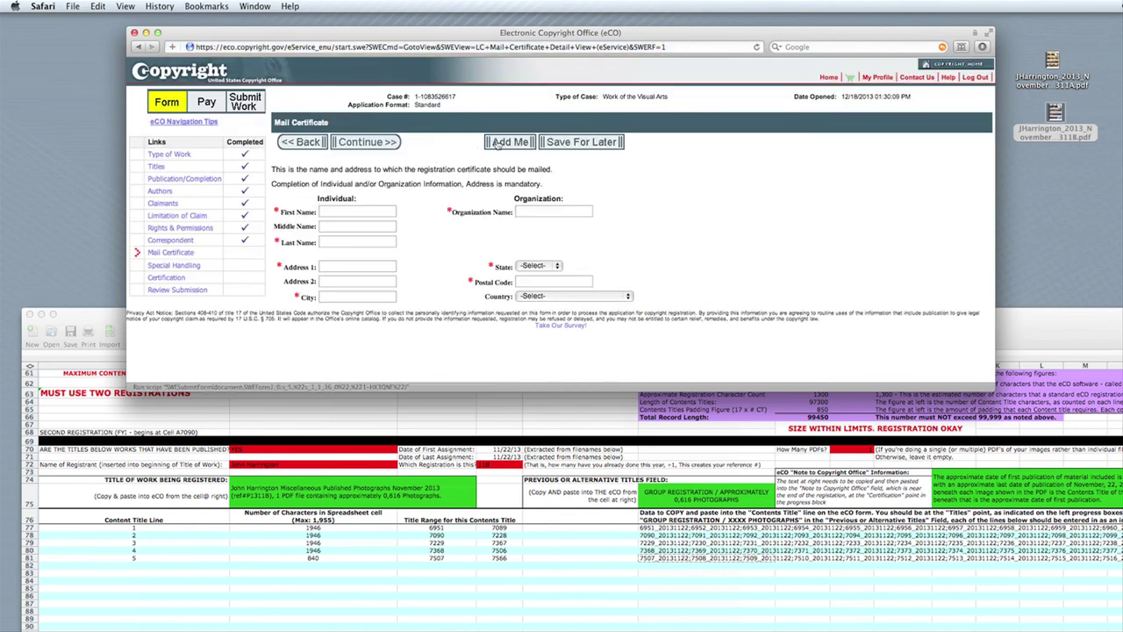
- Fill Mail Certificate with your details, skip Special Handling, and tick the certification statement
{"action": "left_click", "coordinate": [508, 143]}
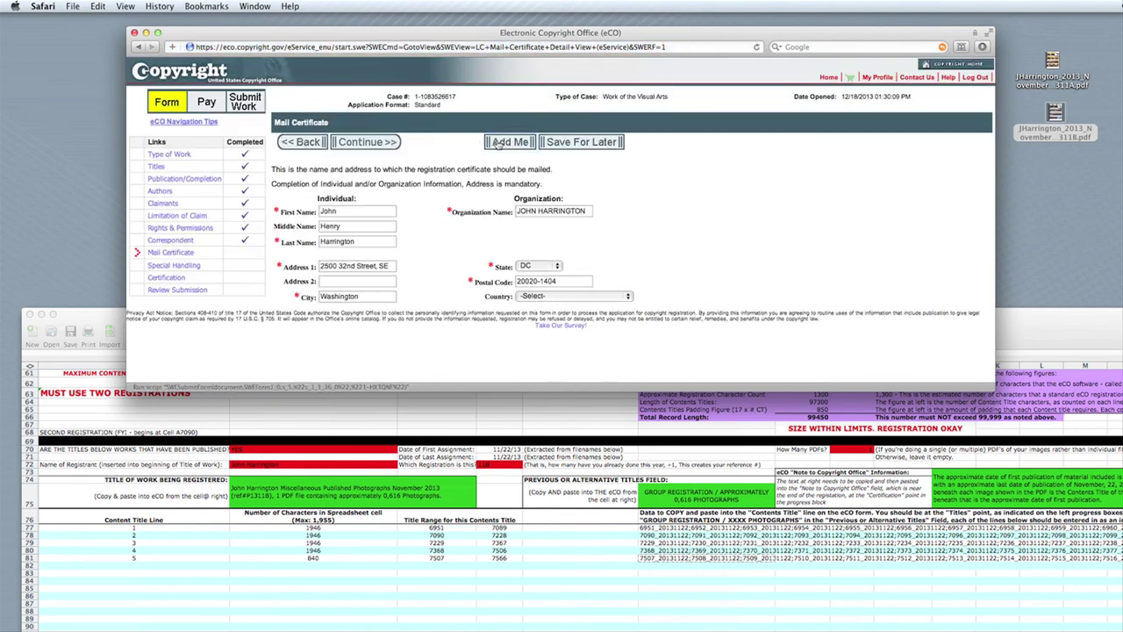
{"action": "left_click", "coordinate": [360, 143]}
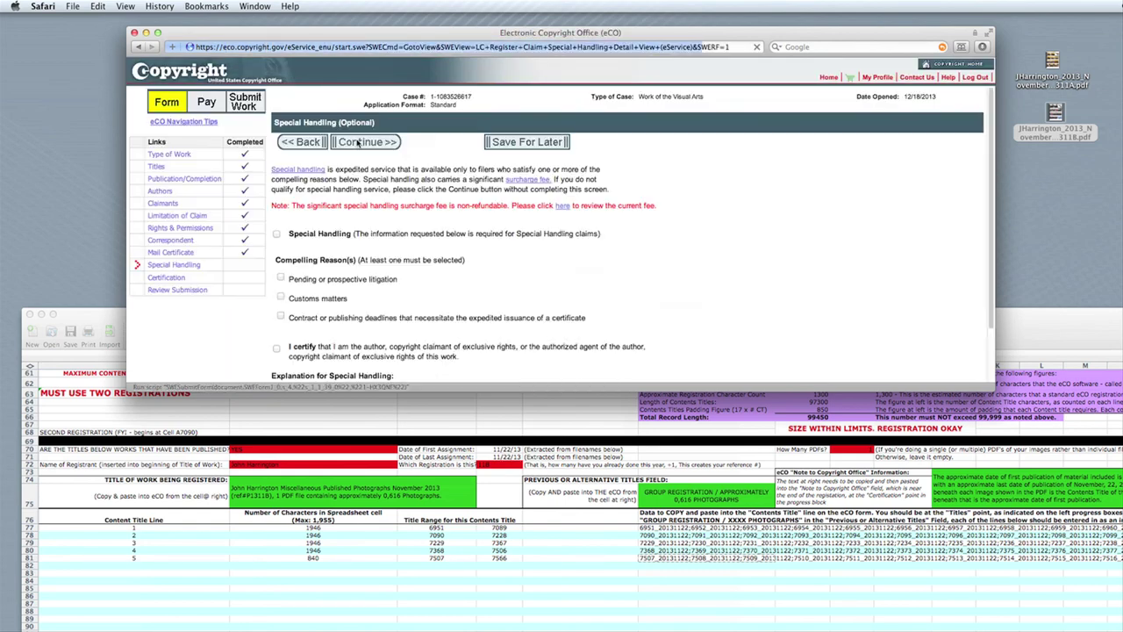
{"action": "left_click", "coordinate": [367, 146]}
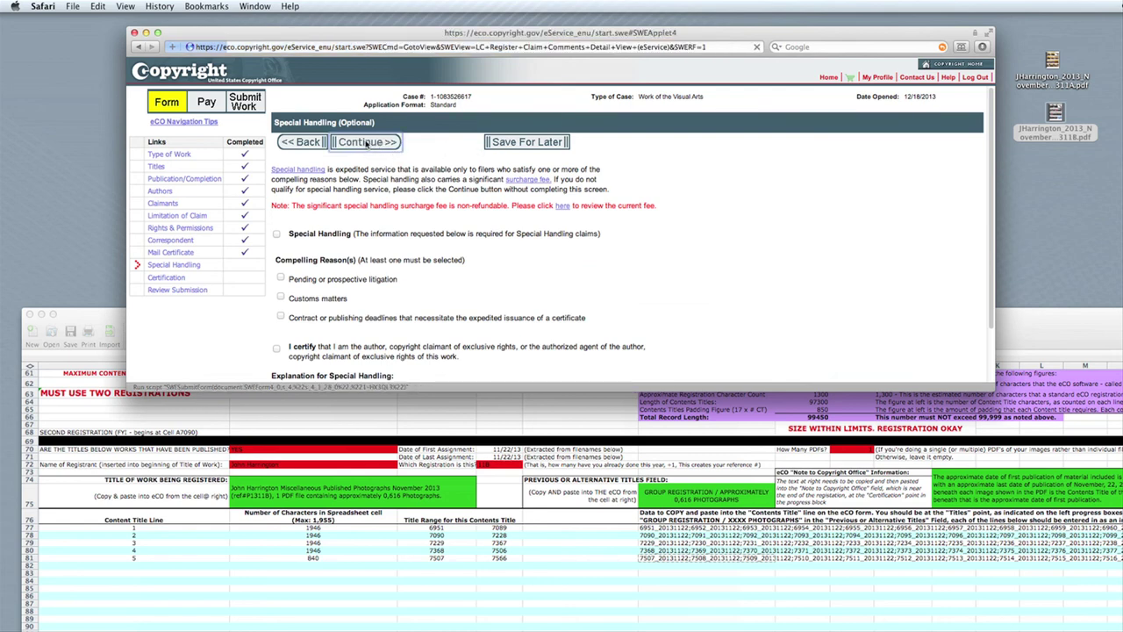
{"action": "left_click", "coordinate": [276, 235]}
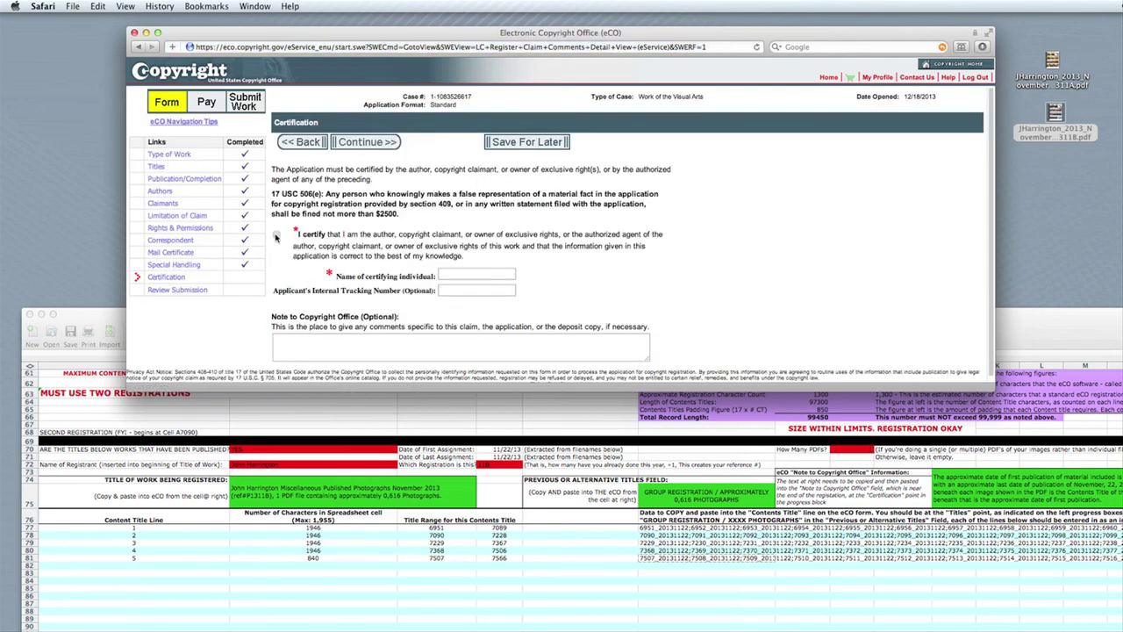
- Enter the certifying individual's name and internal tracking number P1311P
{"action": "left_click", "coordinate": [450, 273]}
{"action": "type", "text": "John Harrington"}
{"action": "key", "text": "Tab"}
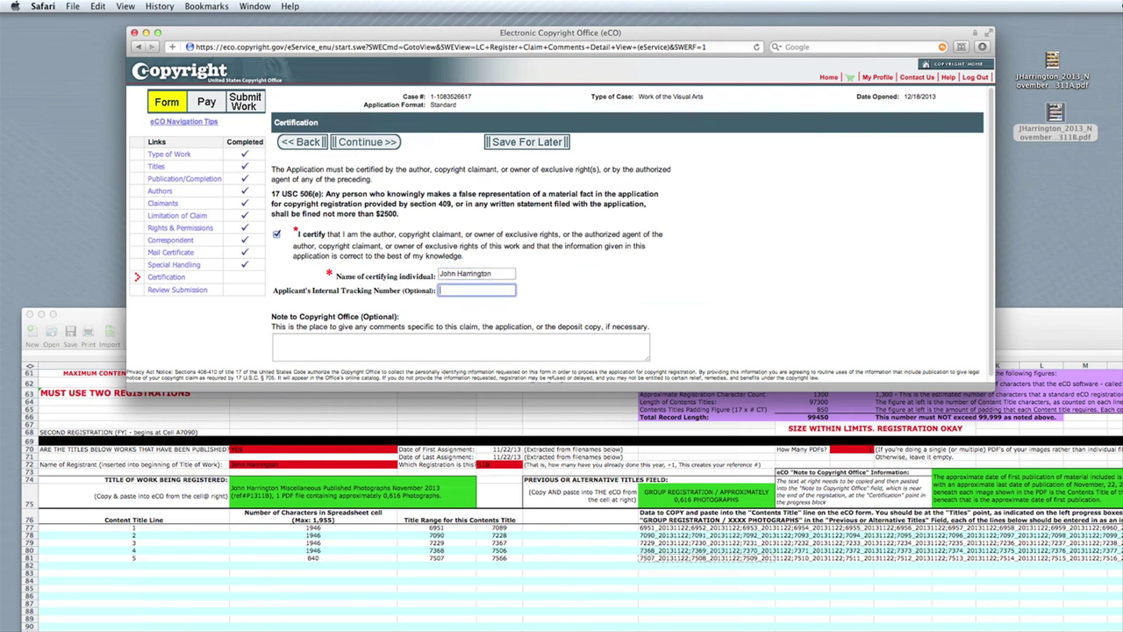
{"action": "type", "text": "P1311P"}
- Paste the approximate first-publication-dates note from the spreadsheet into the note box and continue
{"action": "left_click", "coordinate": [442, 343]}
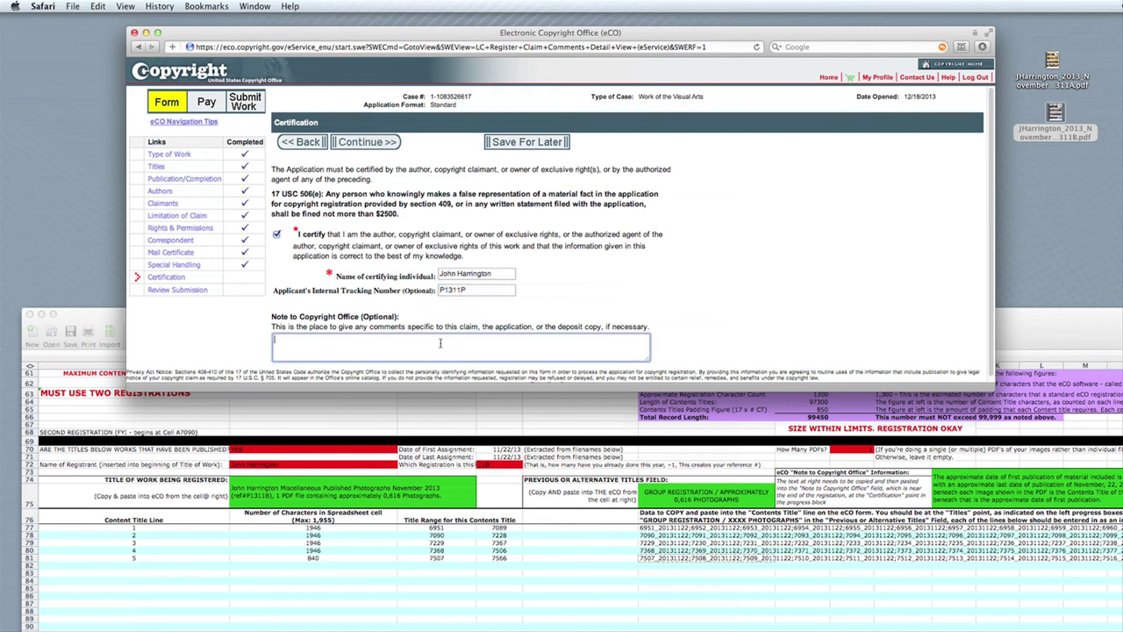
{"action": "left_click", "coordinate": [967, 484]}
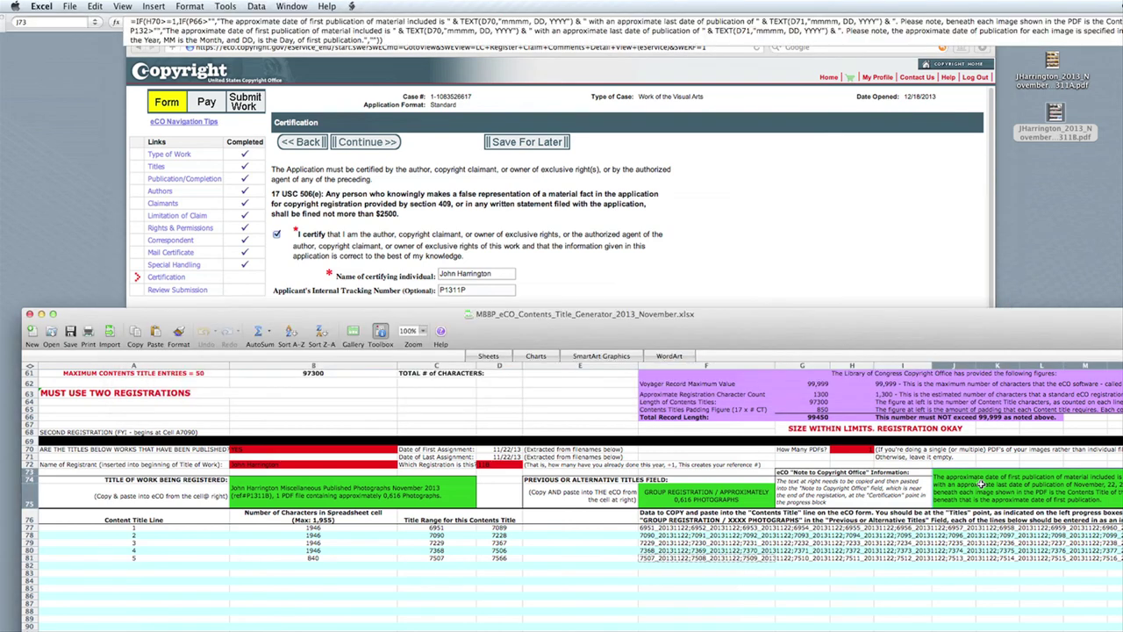
{"action": "left_click", "coordinate": [607, 274]}
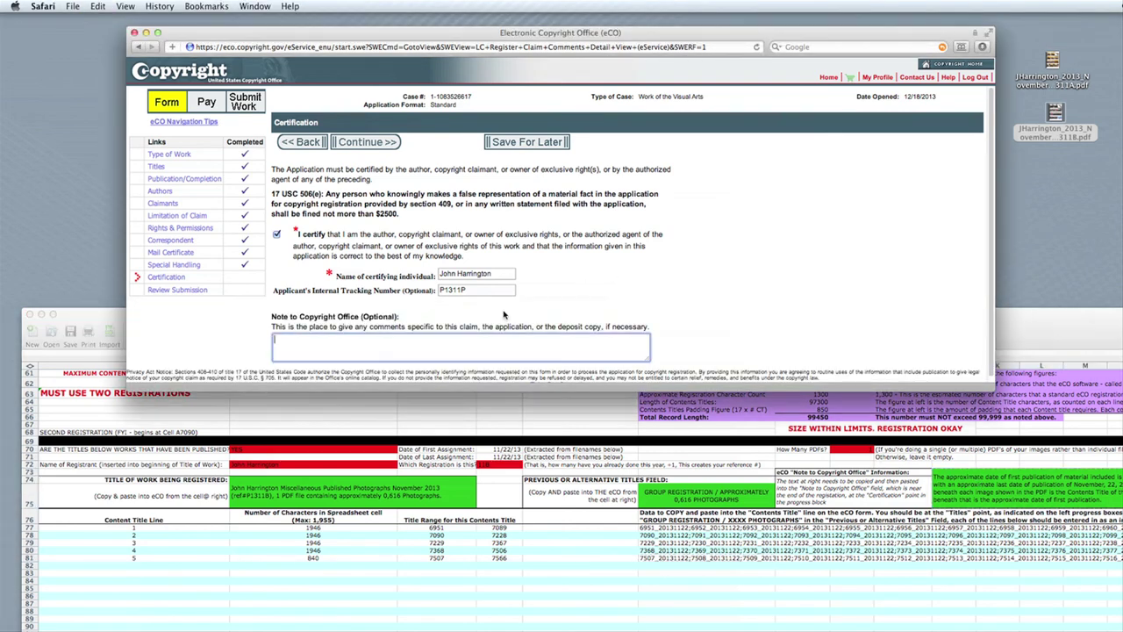
{"action": "key", "text": "super+v"}
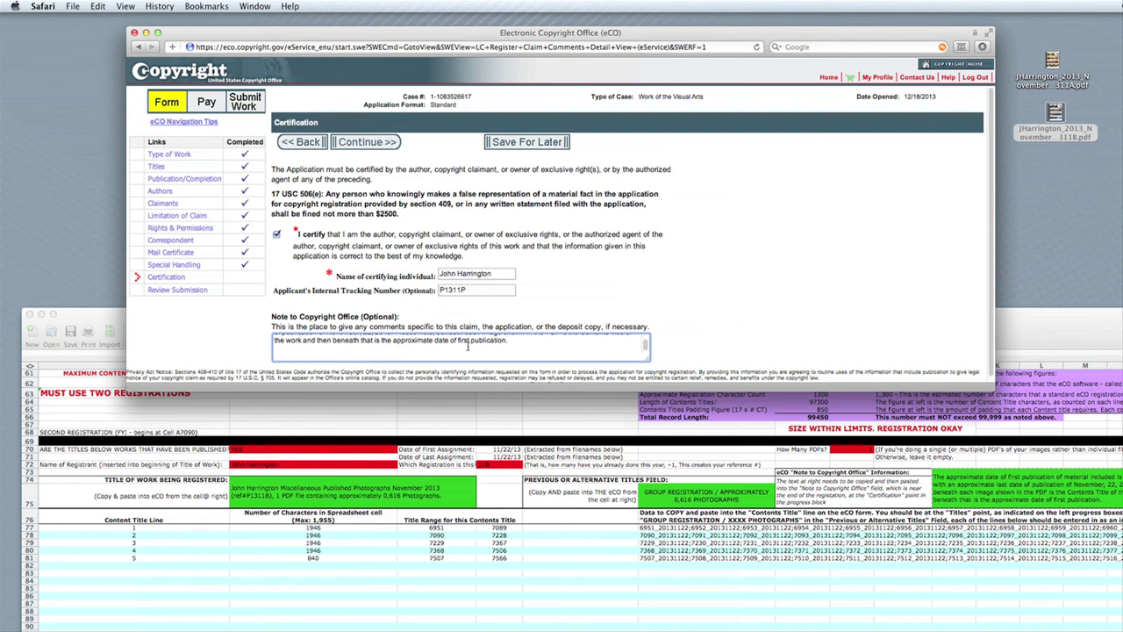
{"action": "scroll", "coordinate": [468, 346], "scroll_direction": "up", "scroll_amount": 1}
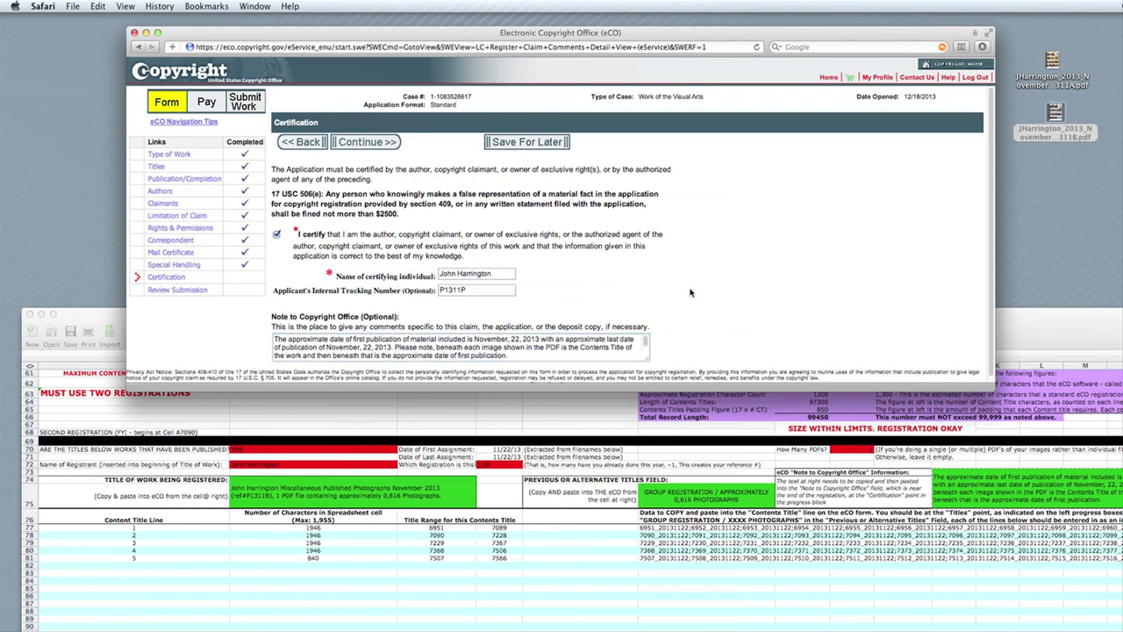
{"action": "left_click", "coordinate": [359, 144]}
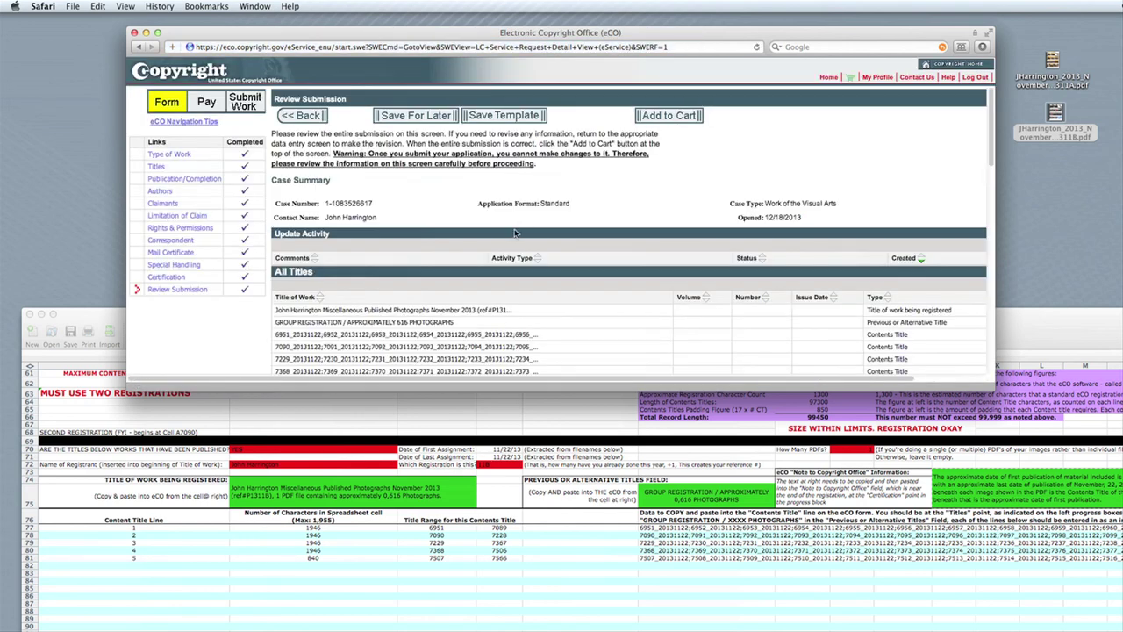
- Add the case to the cart and check the $35.00 Visual Arts Basic fee in My Cart
{"action": "left_click", "coordinate": [657, 119]}
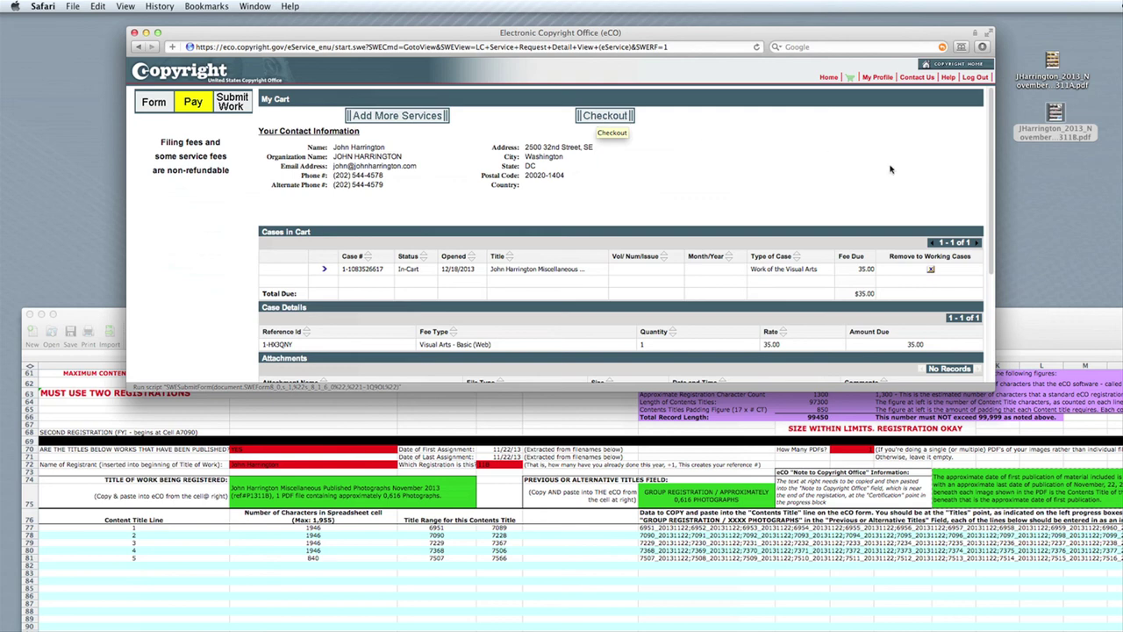
{"action": "left_click_drag", "start_coordinate": [994, 188], "coordinate": [1001, 249]}
{"action": "scroll", "coordinate": [1001, 249], "scroll_direction": "up", "scroll_amount": 5}
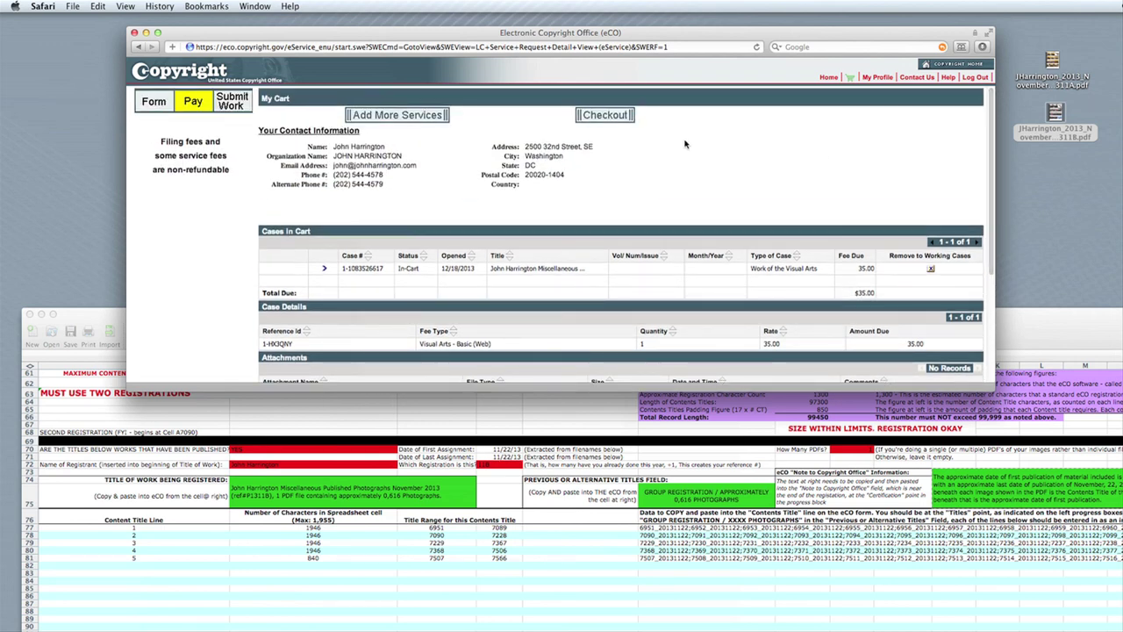
{"action": "scroll", "coordinate": [972, 323], "scroll_direction": "down", "scroll_amount": 5}
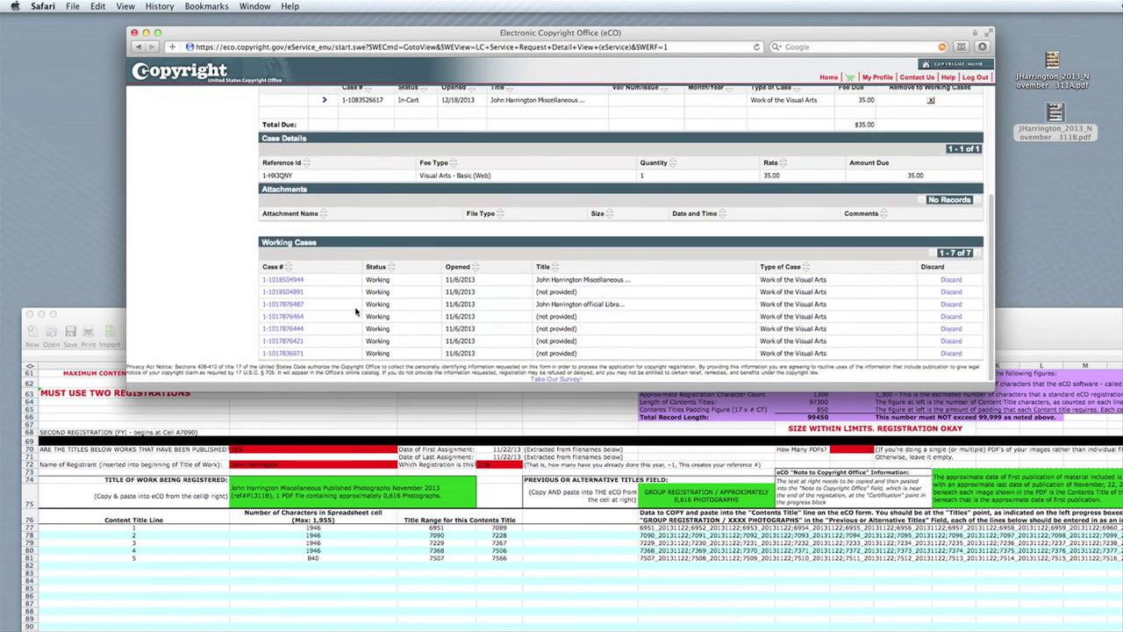
{"action": "scroll", "coordinate": [969, 171], "scroll_direction": "up", "scroll_amount": 5}
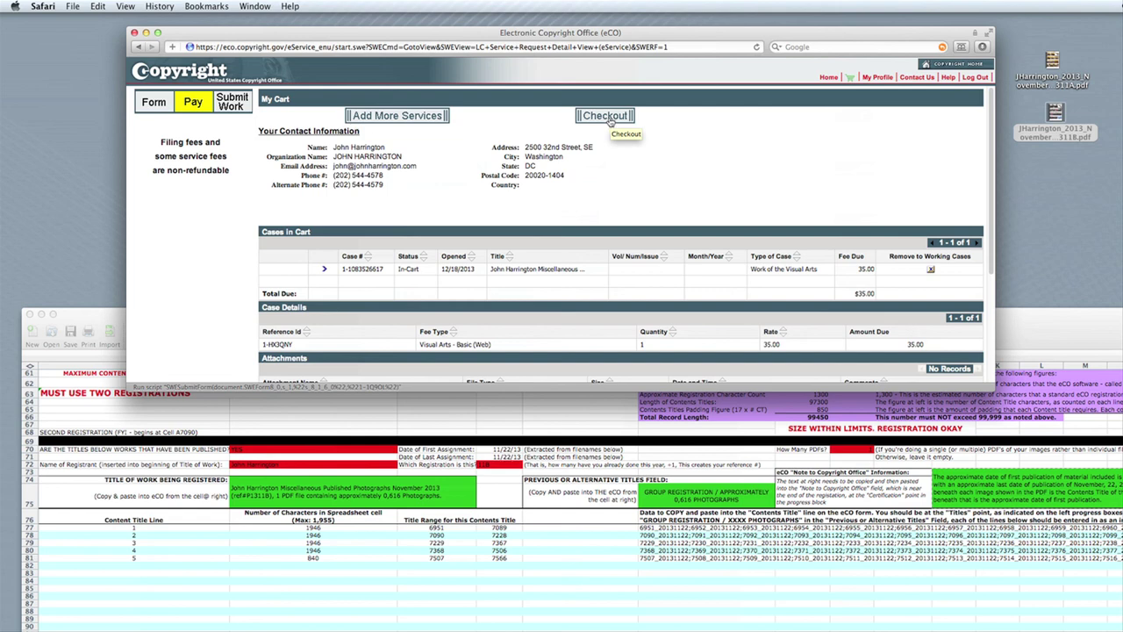
- Check out with Pay - Deposit Acct, confirm the $35.00 payment, and continue
{"action": "left_click", "coordinate": [608, 116]}
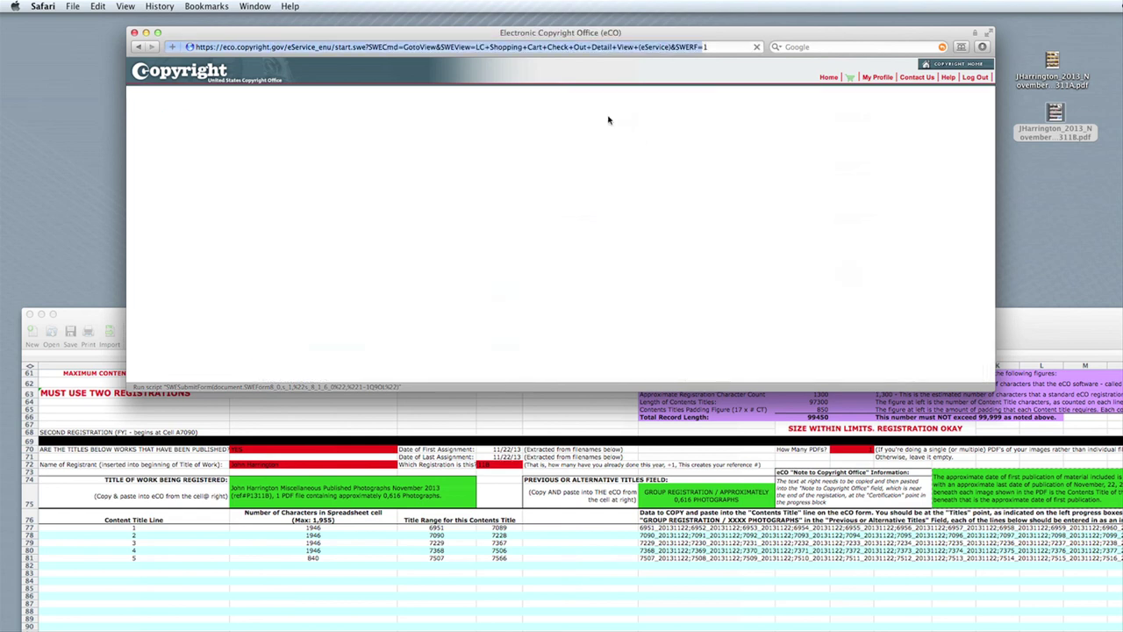
{"action": "left_click", "coordinate": [504, 115]}
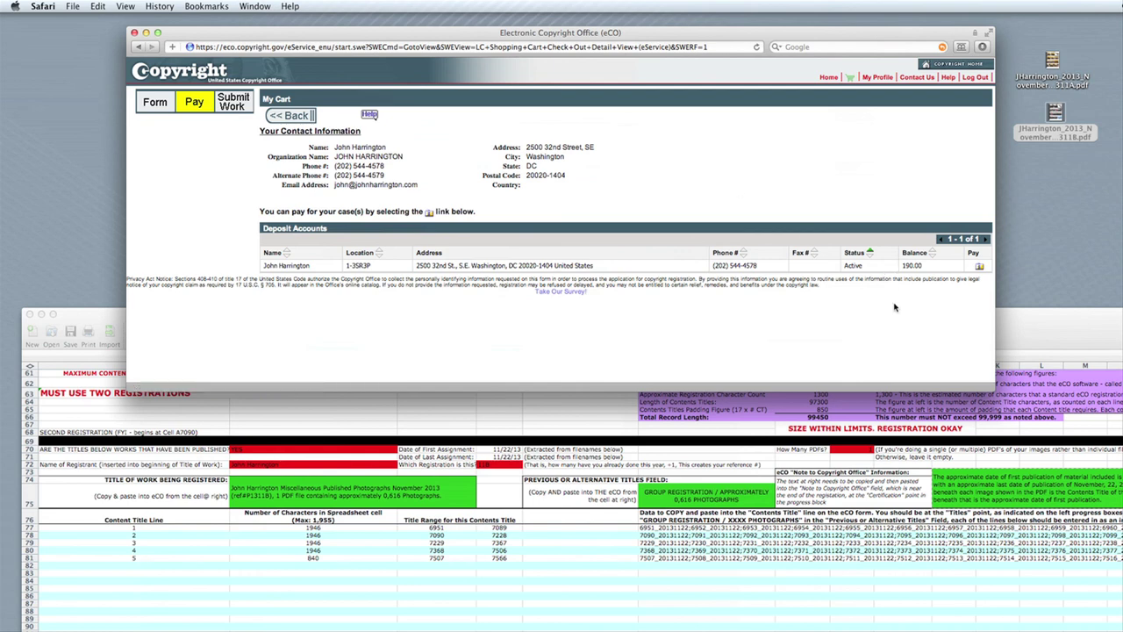
{"action": "left_click", "coordinate": [980, 268]}
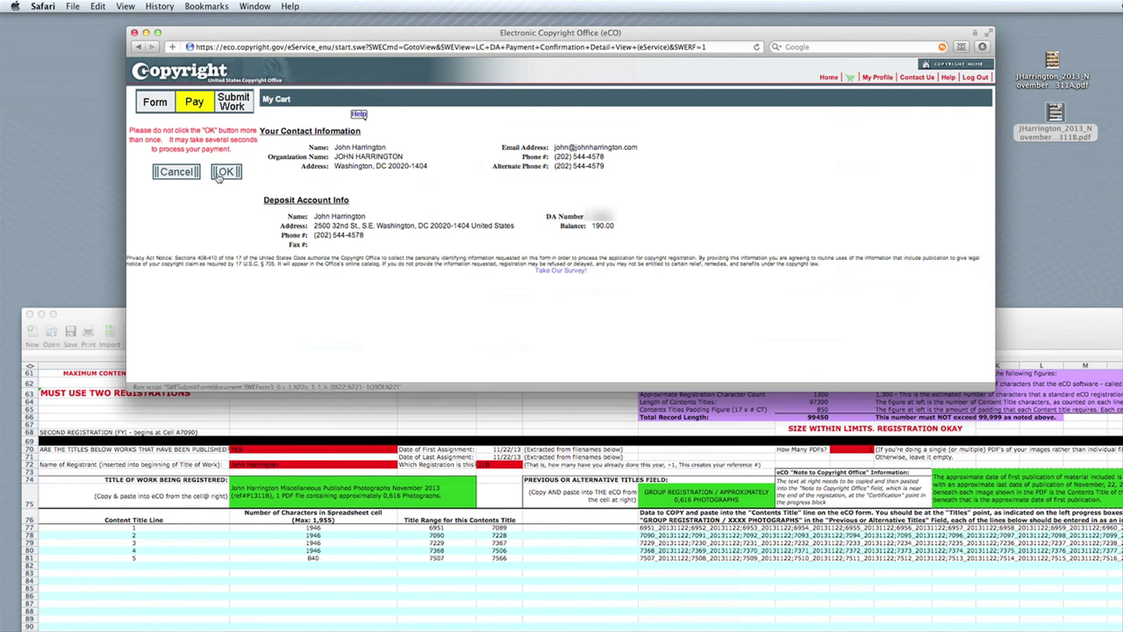
{"action": "left_click", "coordinate": [226, 172]}
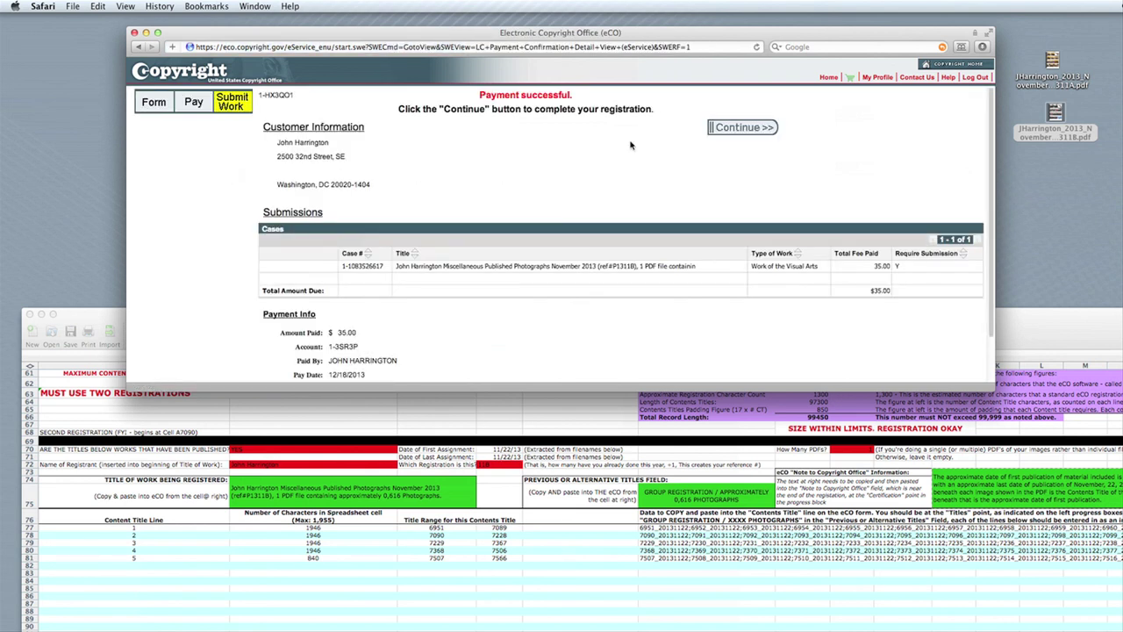
{"action": "left_click", "coordinate": [738, 129]}
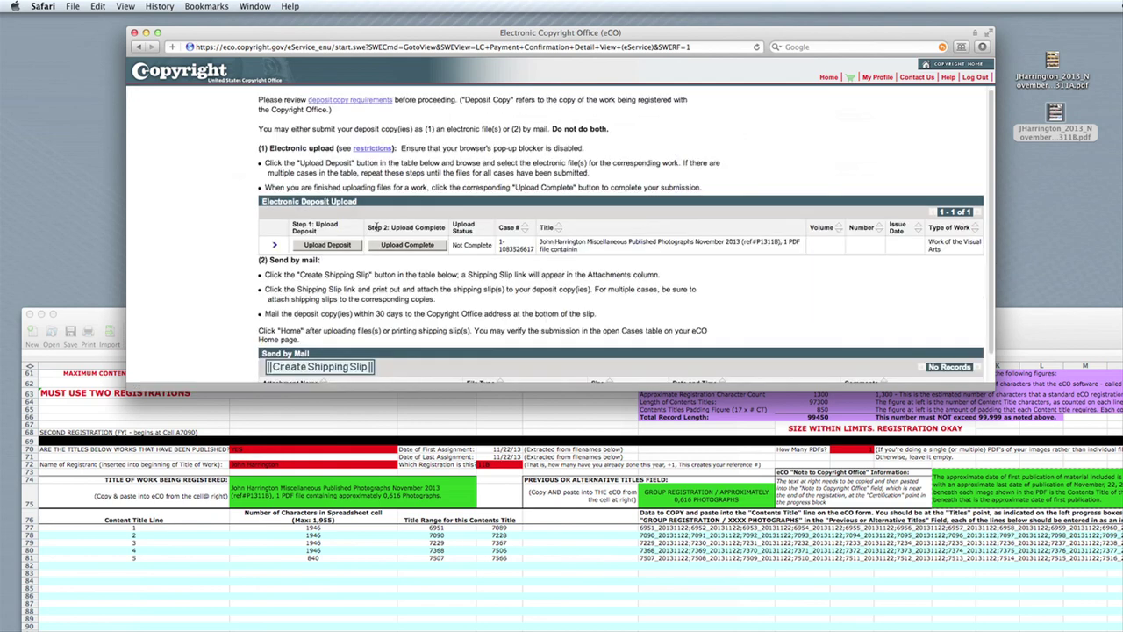
- Upload the REFP1311B November 2013 PDF with brief title '616 Images from November 2013 REF P1311B'
{"action": "left_click", "coordinate": [327, 245]}
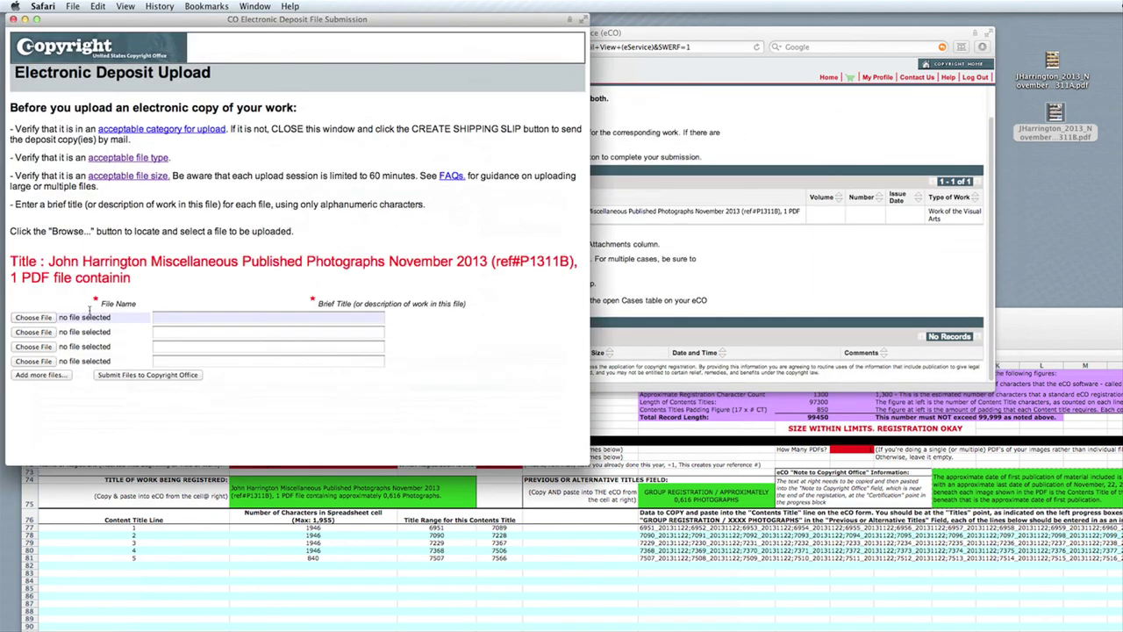
{"action": "left_click", "coordinate": [37, 318]}
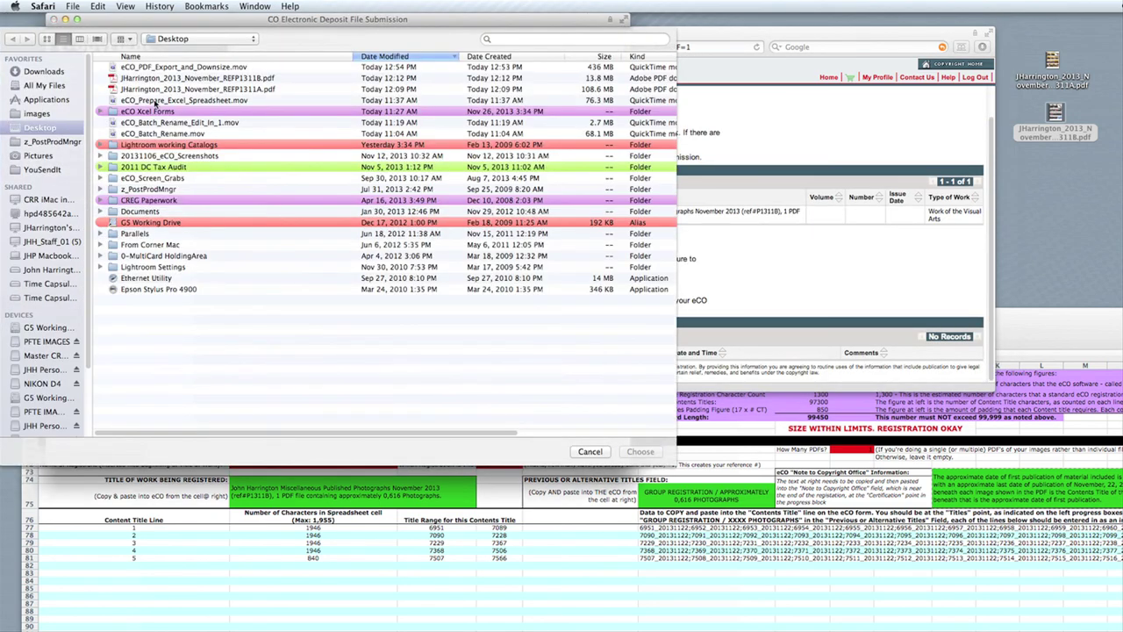
{"action": "left_click", "coordinate": [158, 79]}
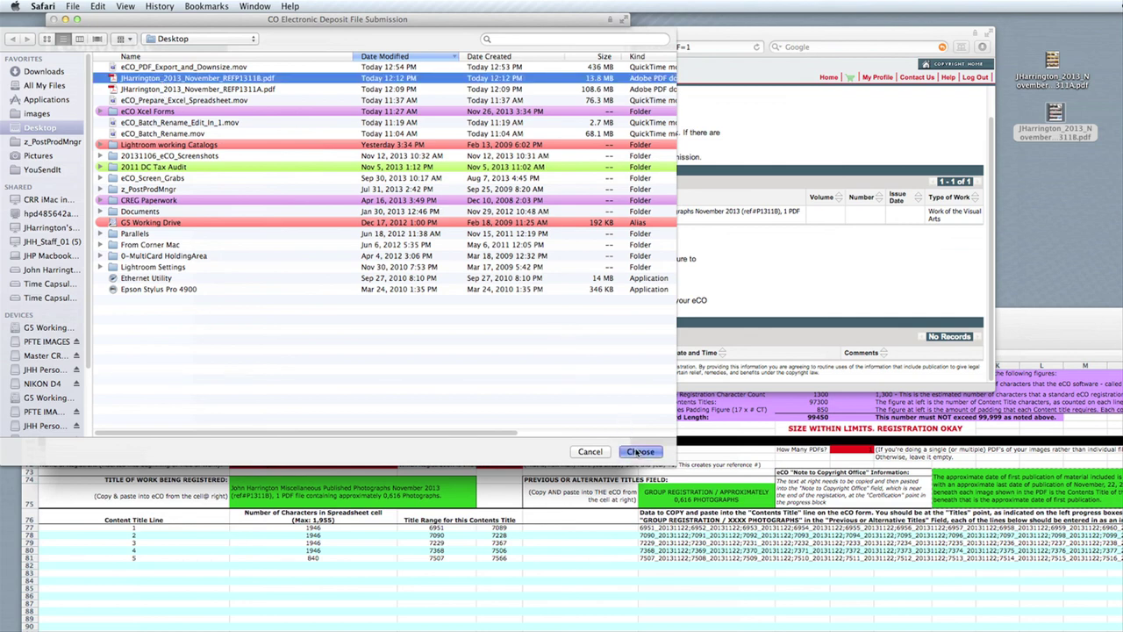
{"action": "left_click", "coordinate": [640, 451]}
{"action": "left_click", "coordinate": [185, 317]}
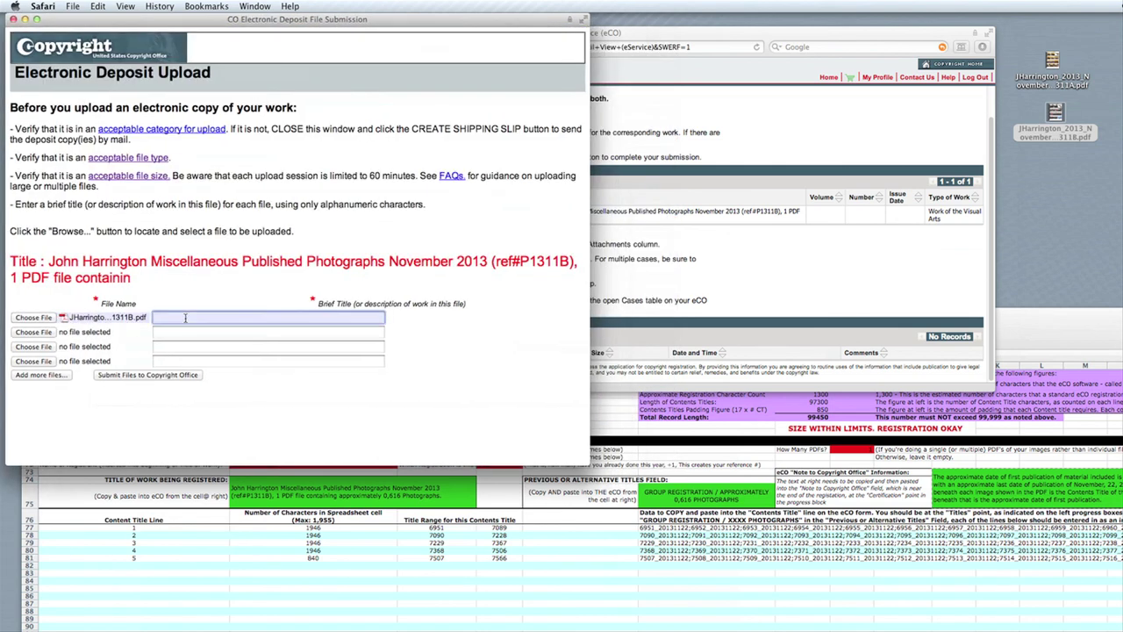
{"action": "type", "text": "616 Images from November 2013 REF P1311B"}
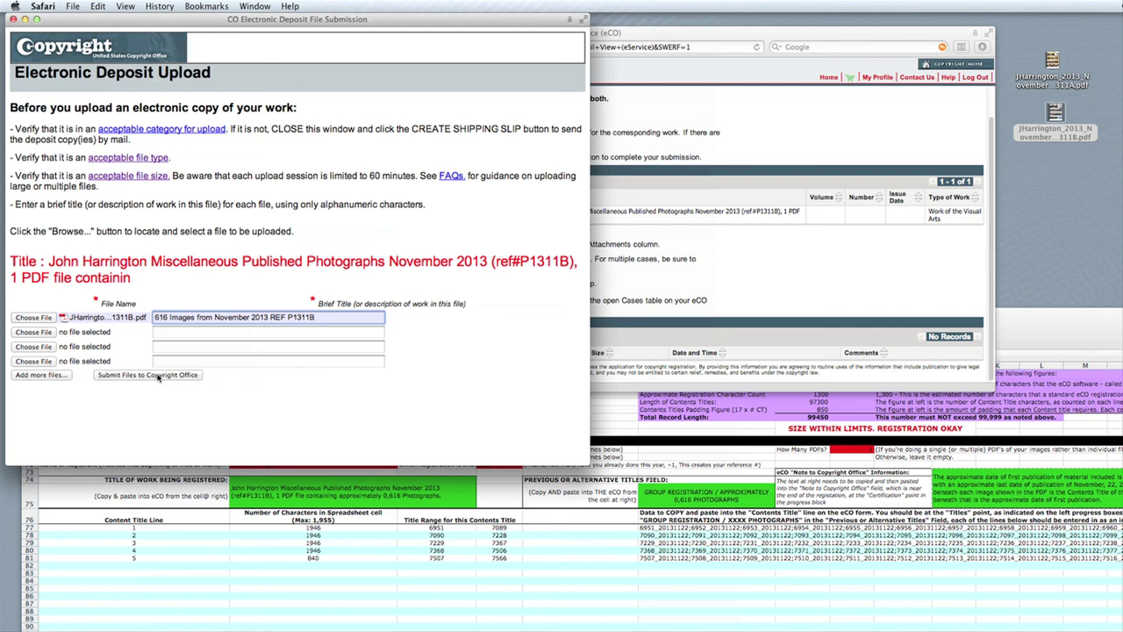
{"action": "left_click", "coordinate": [158, 376]}
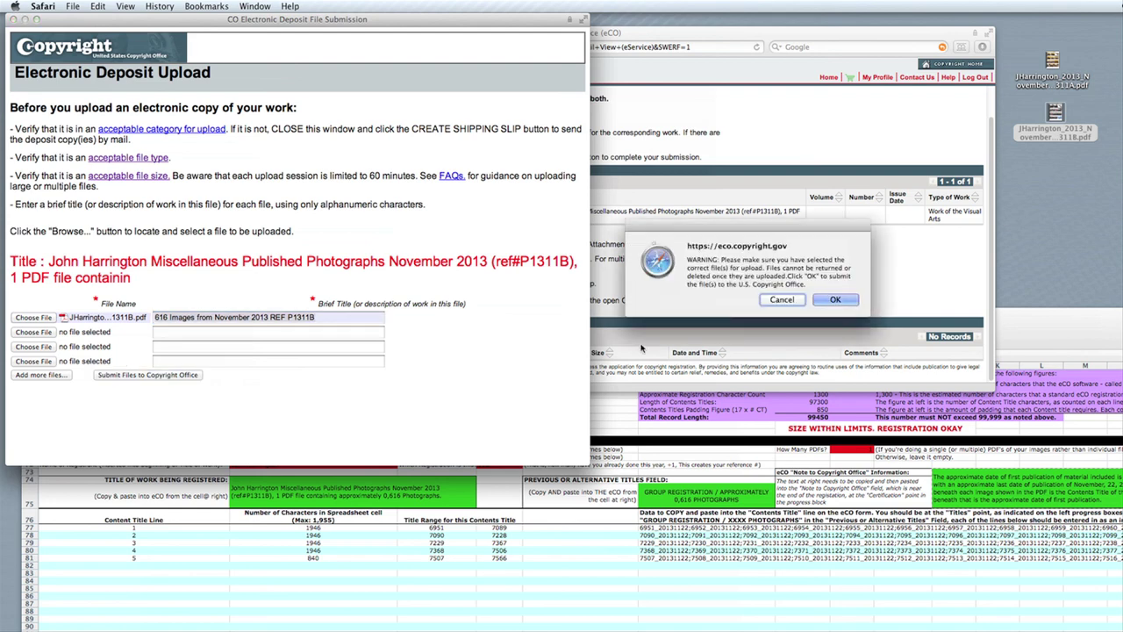
{"action": "left_click", "coordinate": [835, 300]}
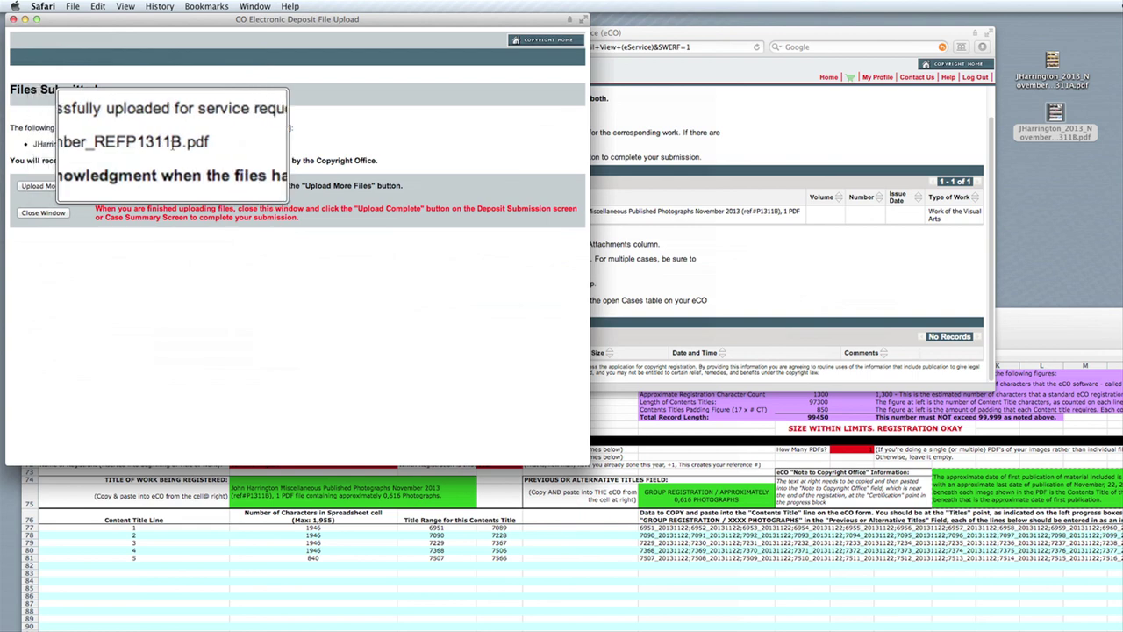
{"action": "left_click", "coordinate": [41, 213]}
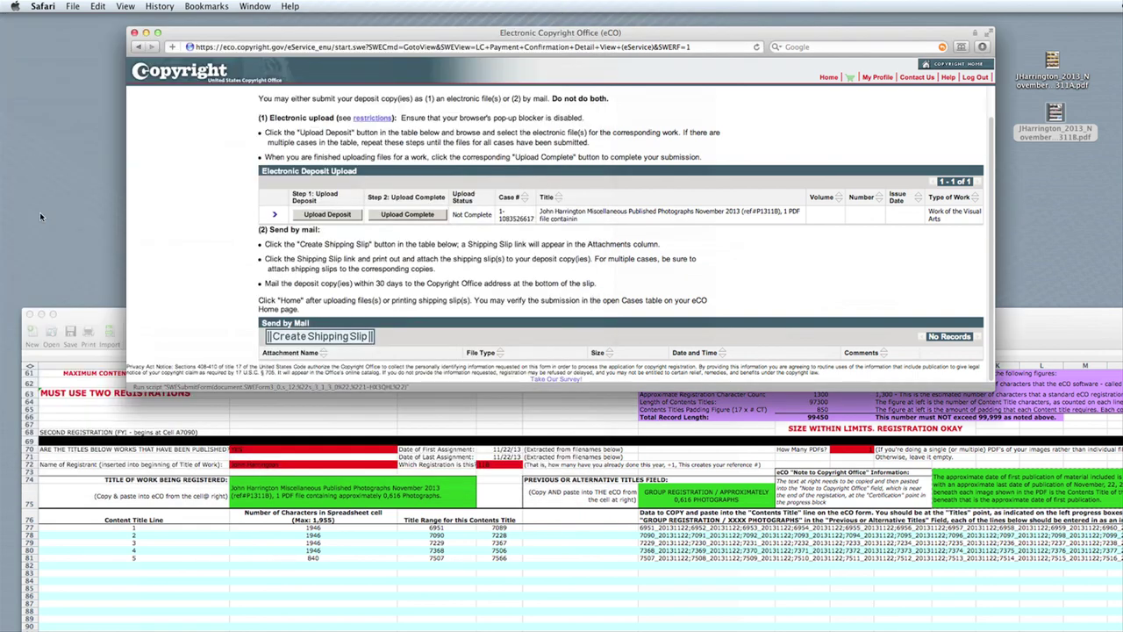
- Confirm all deposit files are uploaded and return home to see the case marked Complete
{"action": "left_click", "coordinate": [421, 218]}
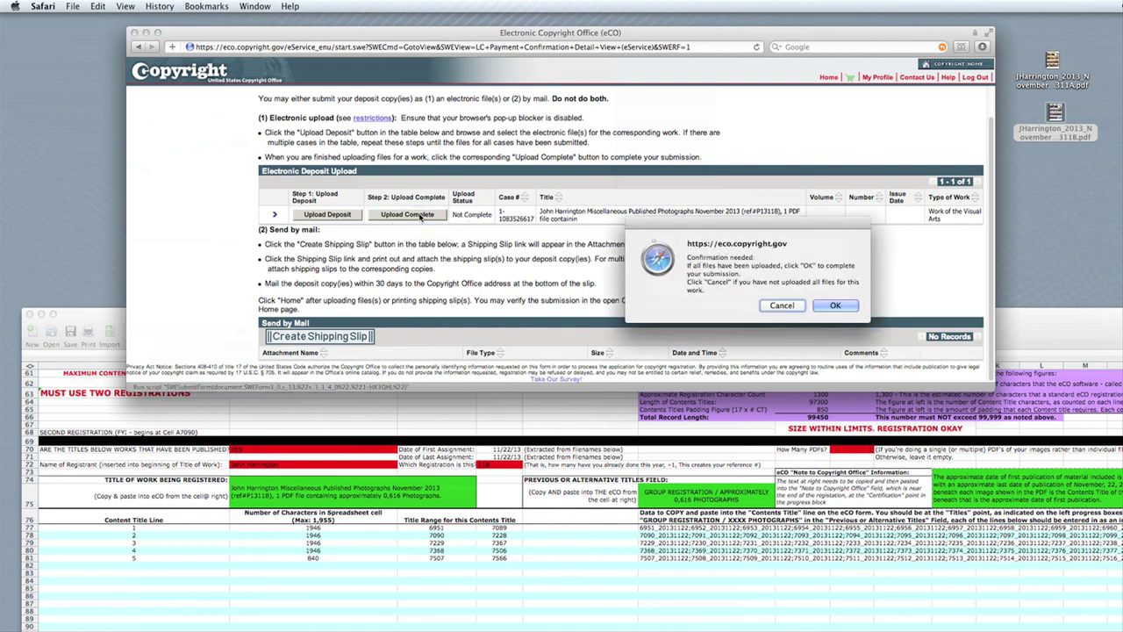
{"action": "left_click", "coordinate": [836, 308]}
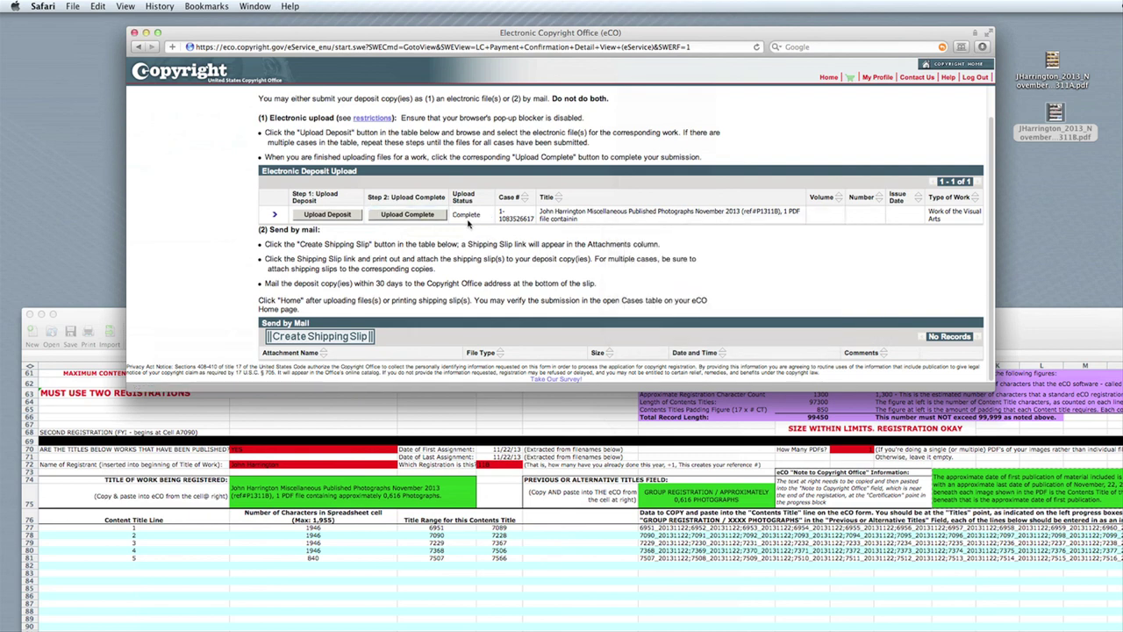
{"action": "left_click", "coordinate": [828, 77]}
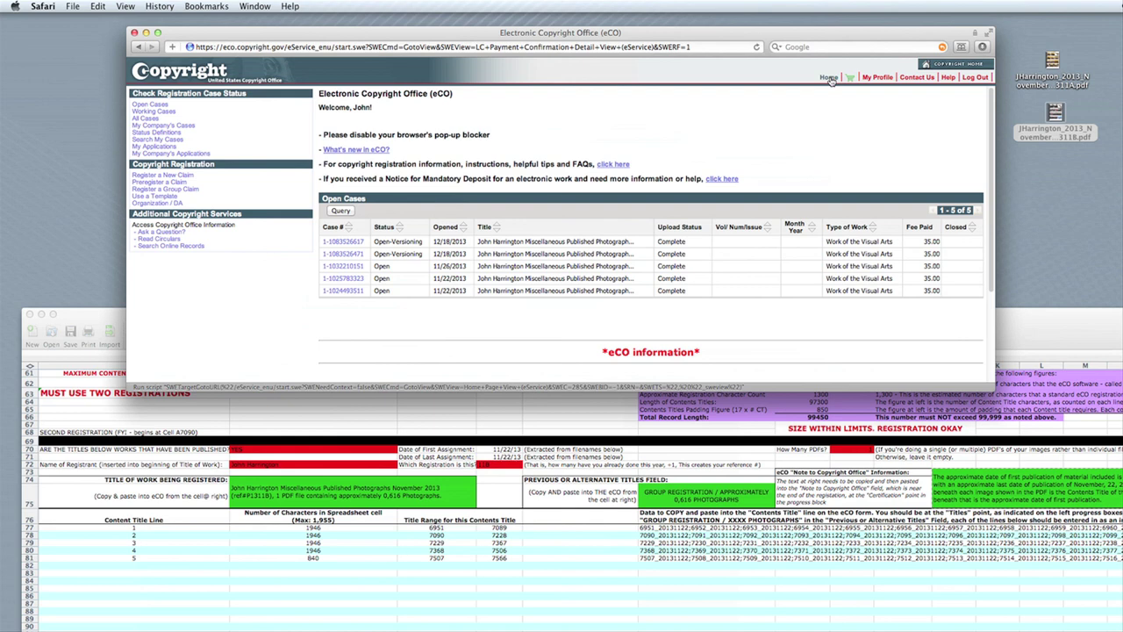